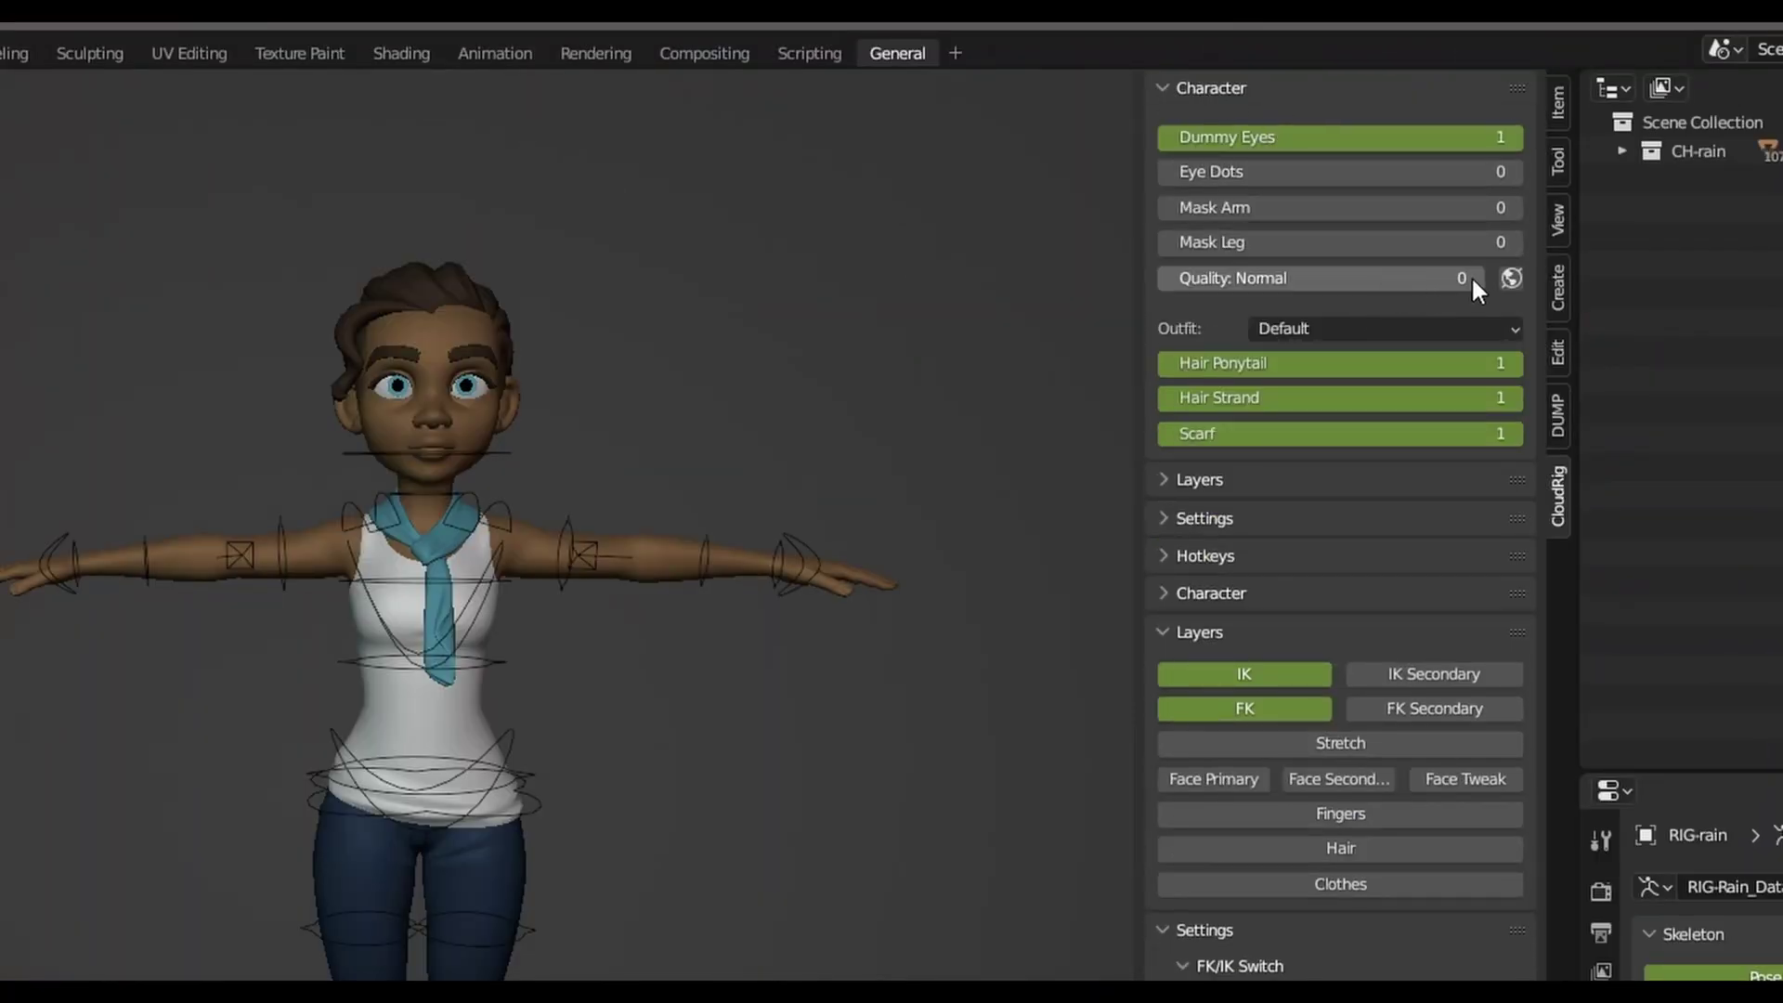
Set the character's quality value to 1
click(1385, 279)
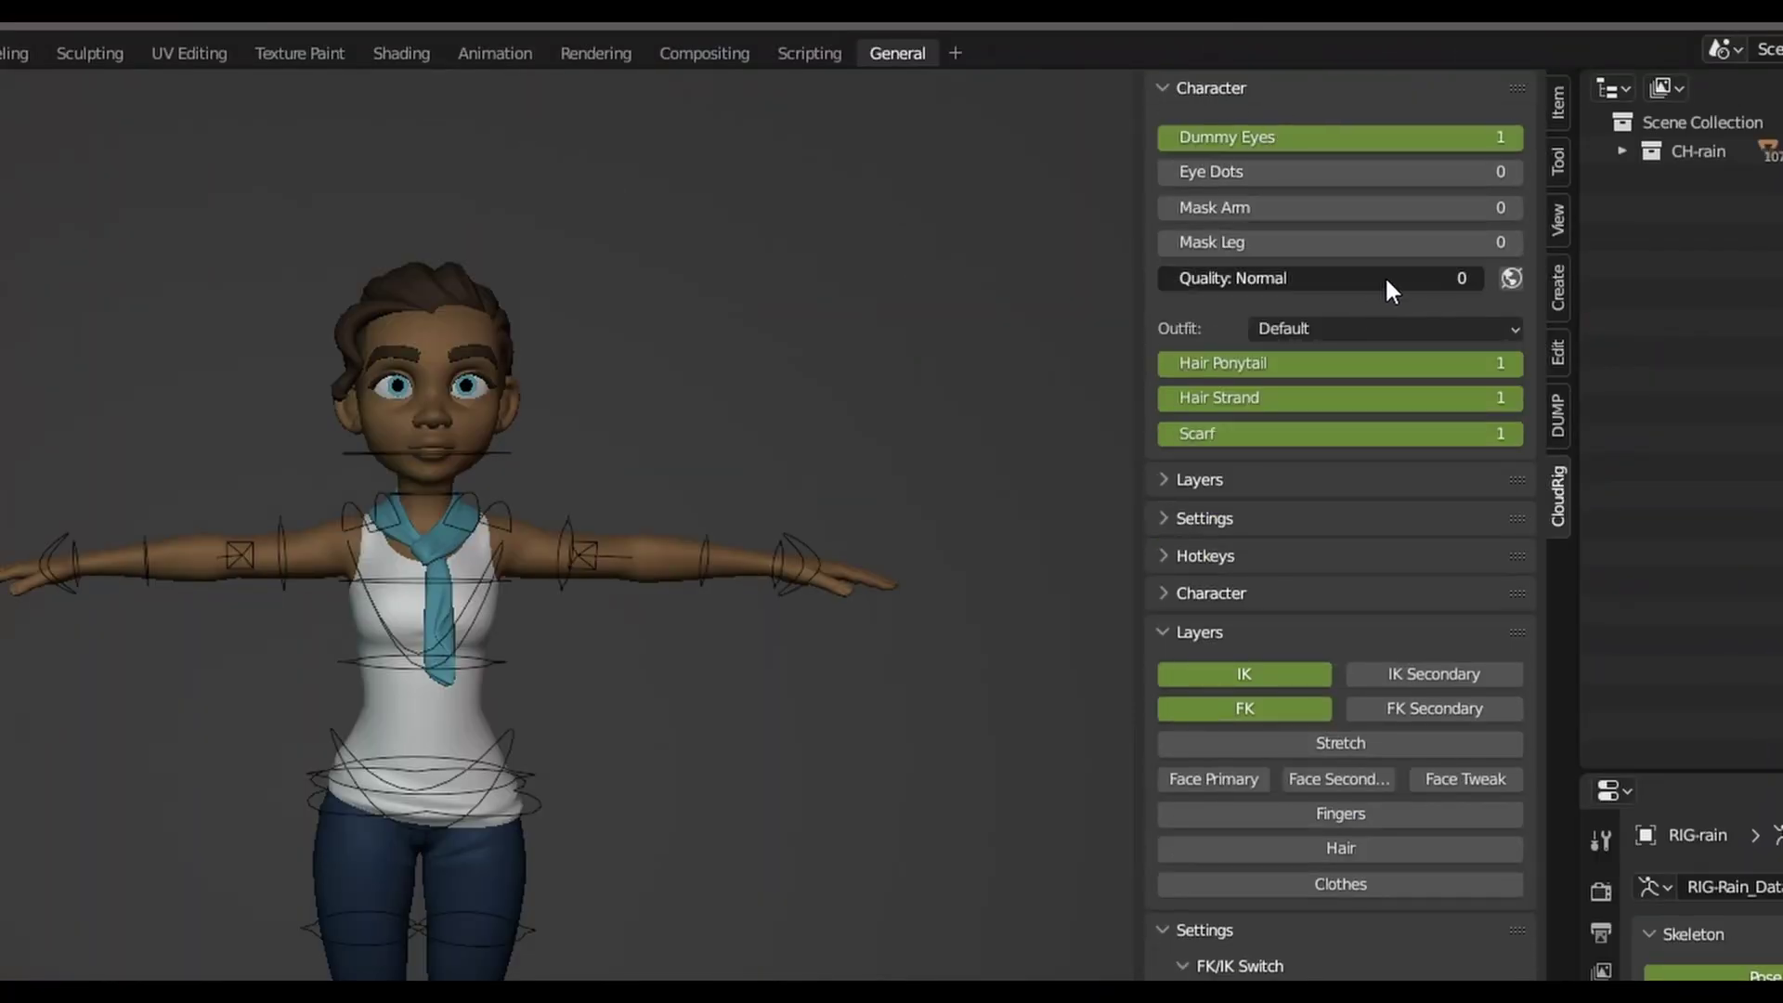
click(1446, 275)
text(1)
key(Return)
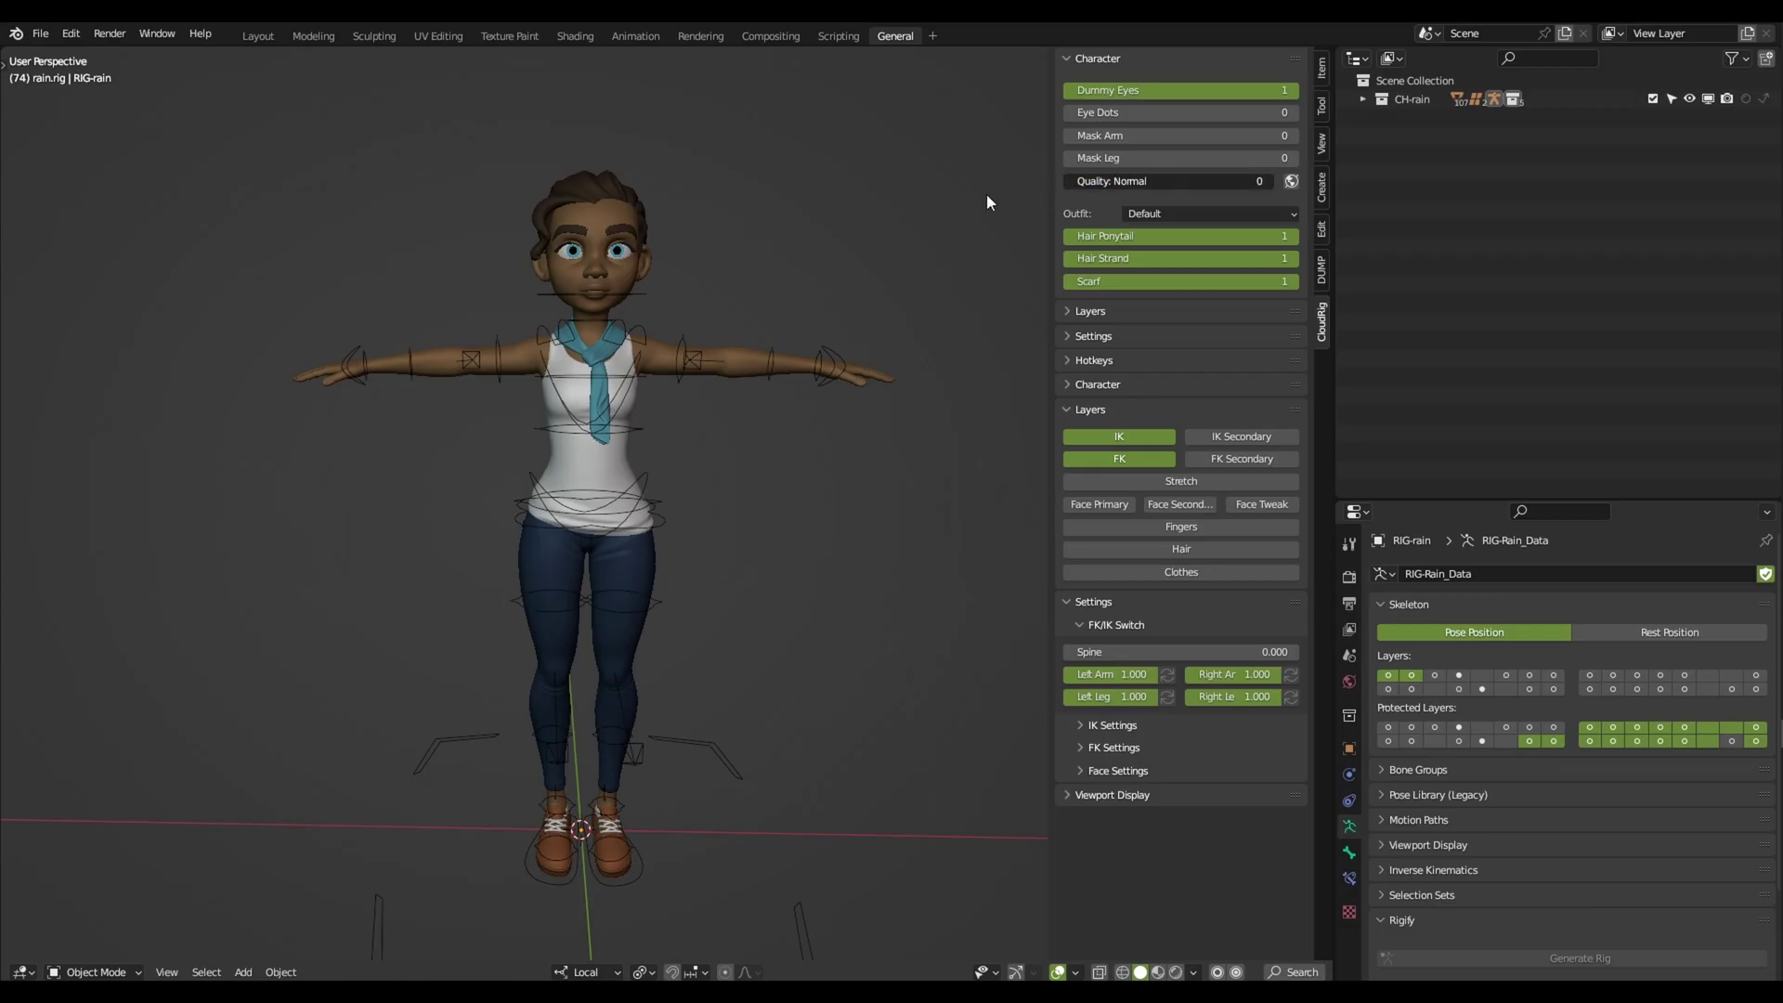
right_click(911, 81)
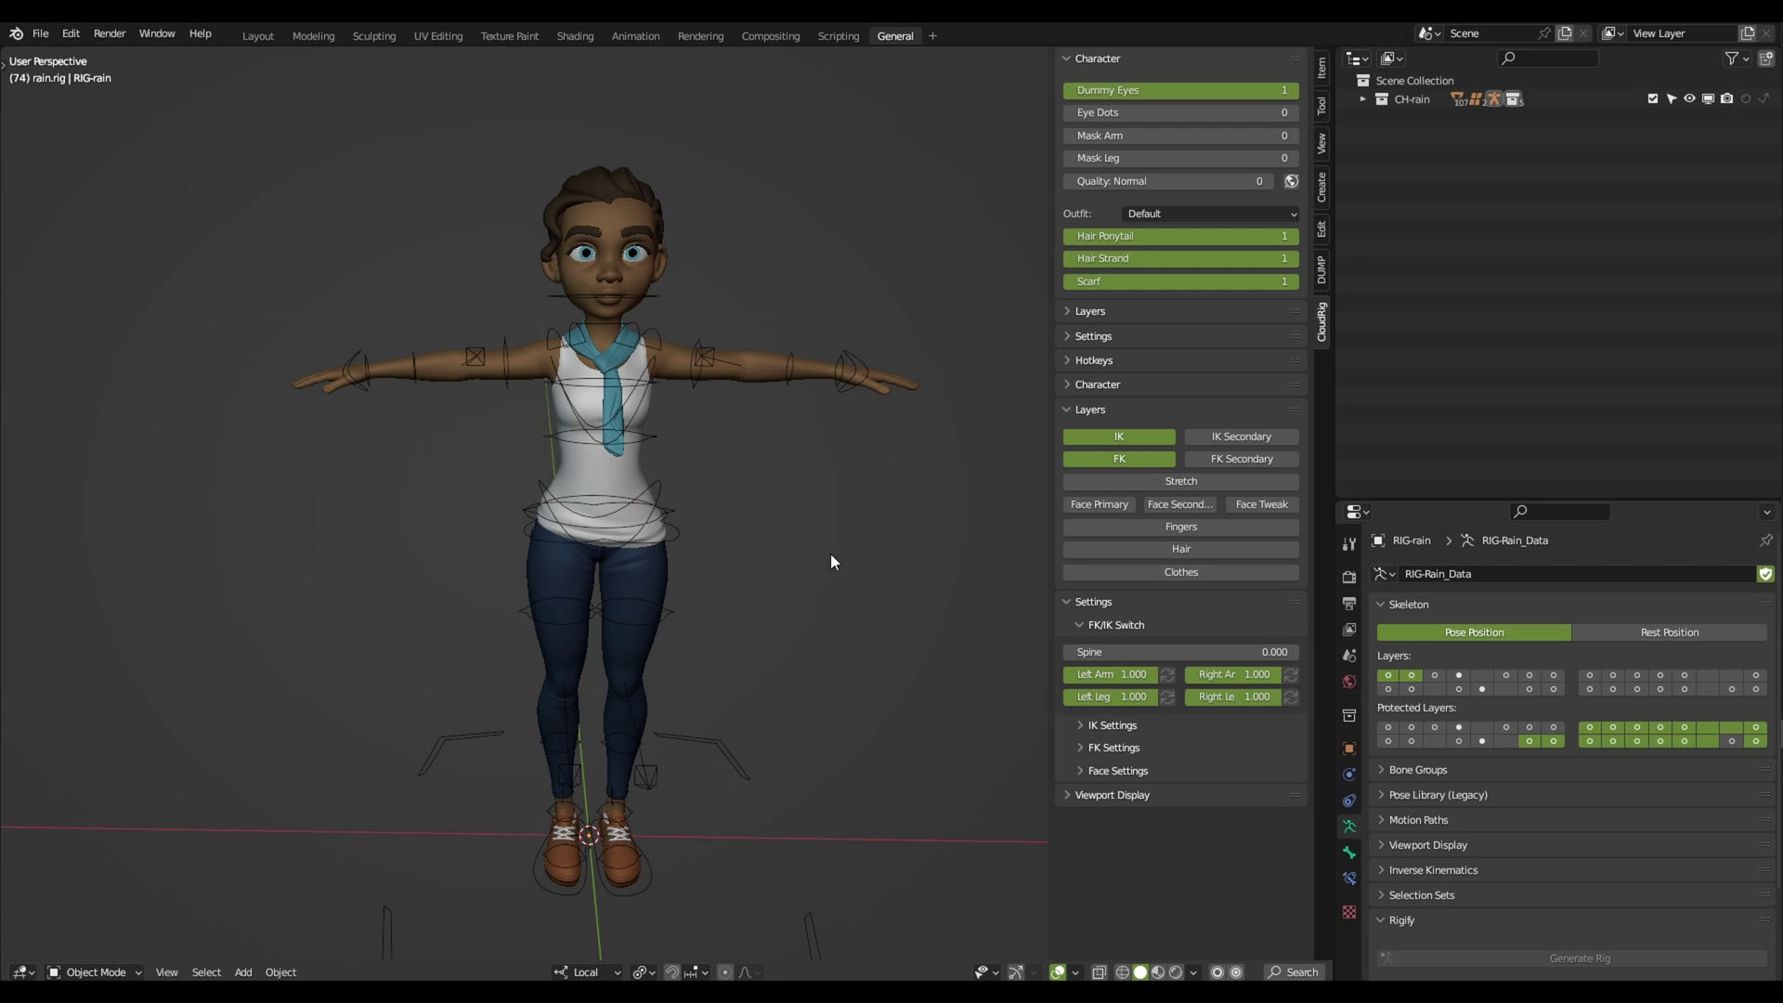
Add a new General workspace and widen its outliner and properties area
click(932, 37)
mouse_move(878, 70)
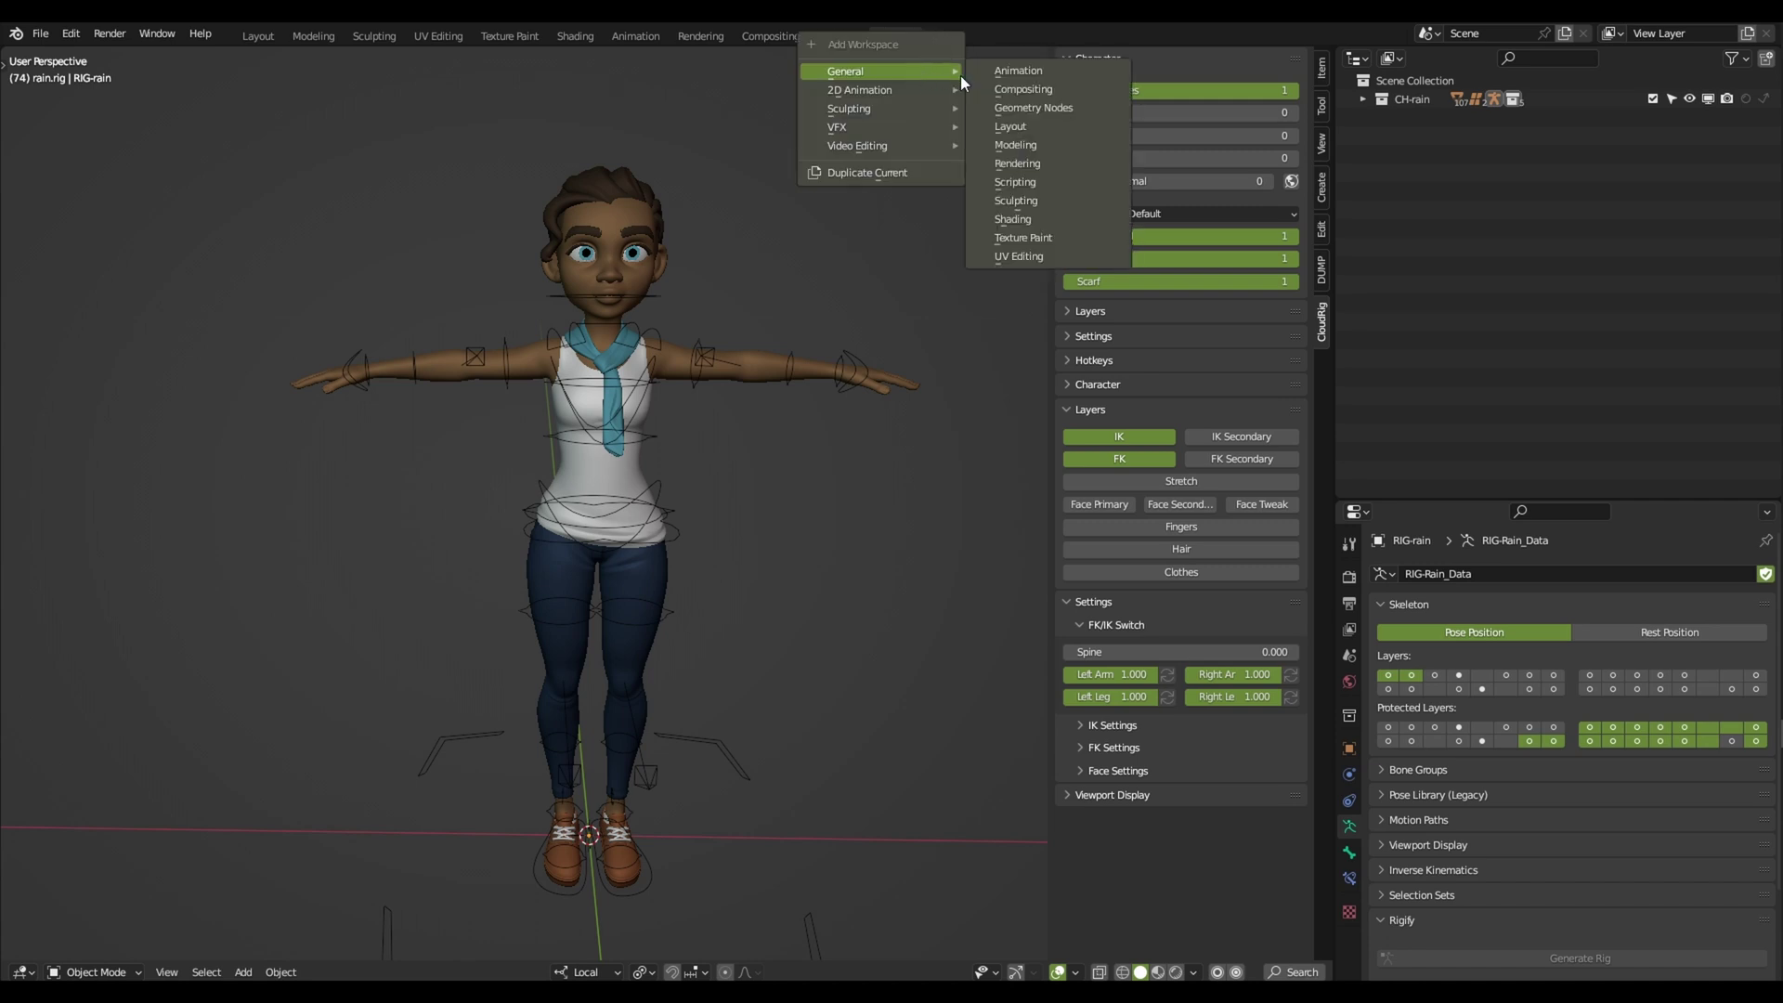
click(1040, 128)
mouse_move(891, 490)
middle_down()
mouse_move(938, 612)
mouse_move(1069, 633)
middle_up()
drag(1390, 633, 1151, 633)
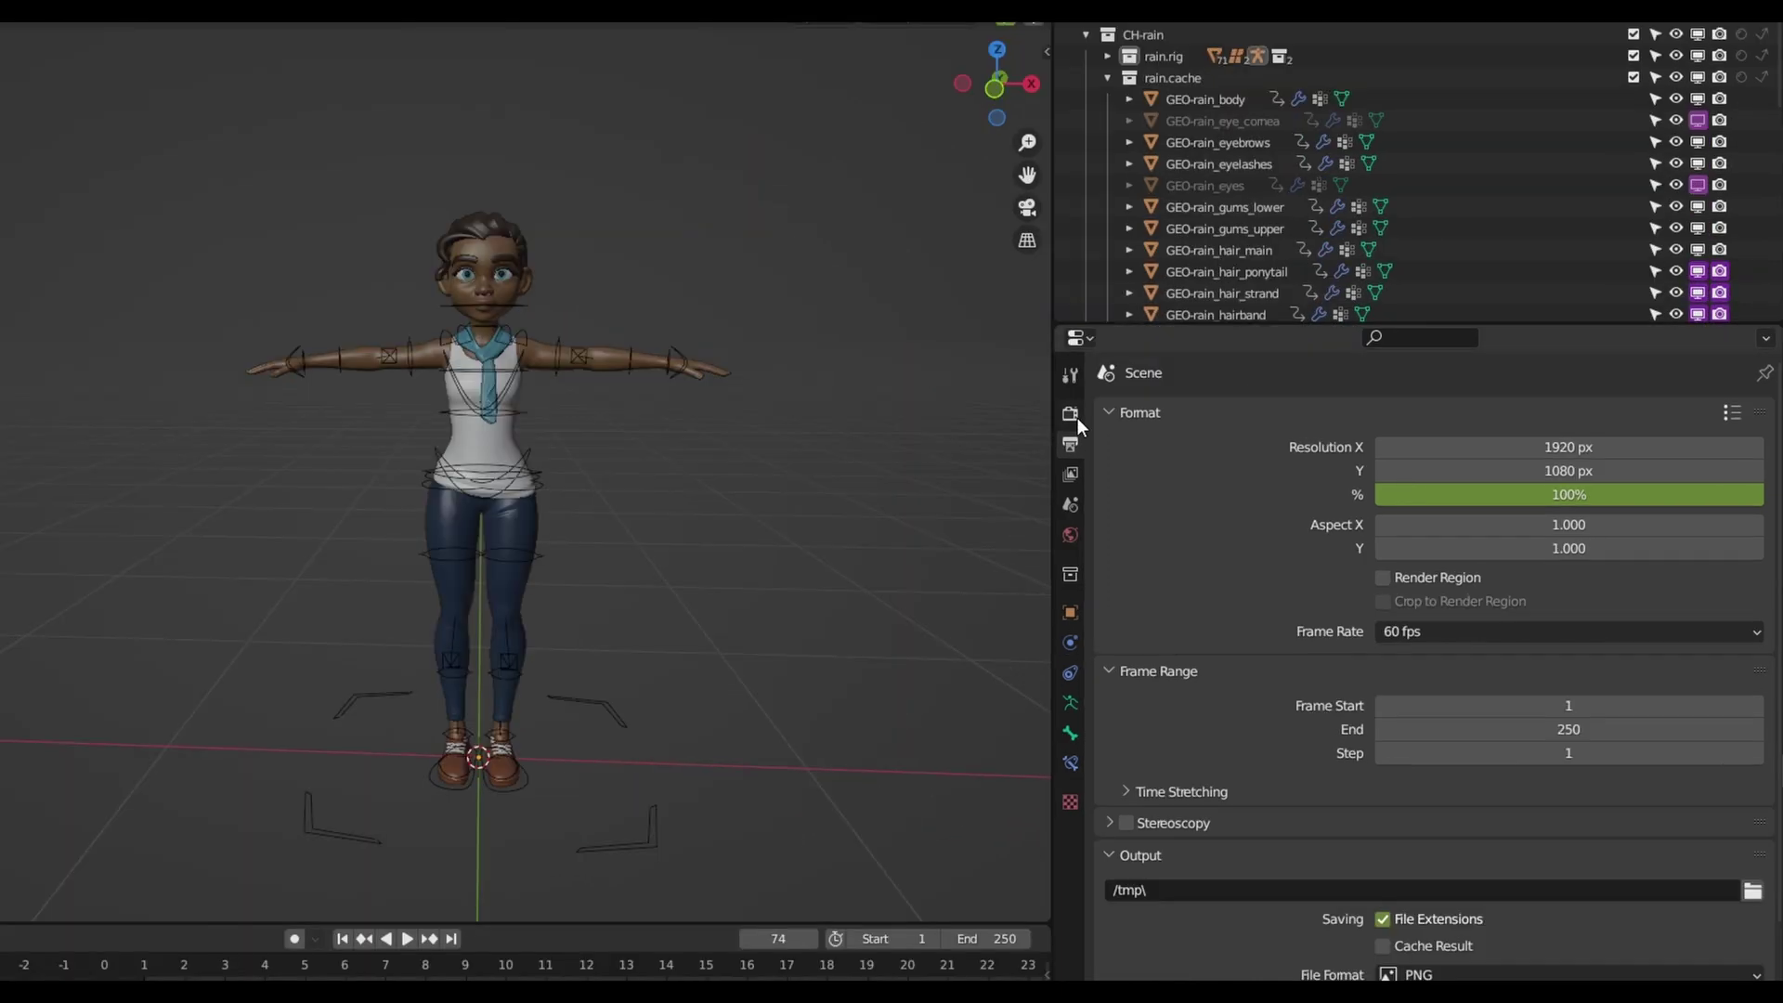
Enable Simplify in Render Properties with the viewport texture limit at 512
click(1167, 425)
scroll(1300, 761, down, 5)
scroll(1215, 807, down, 4)
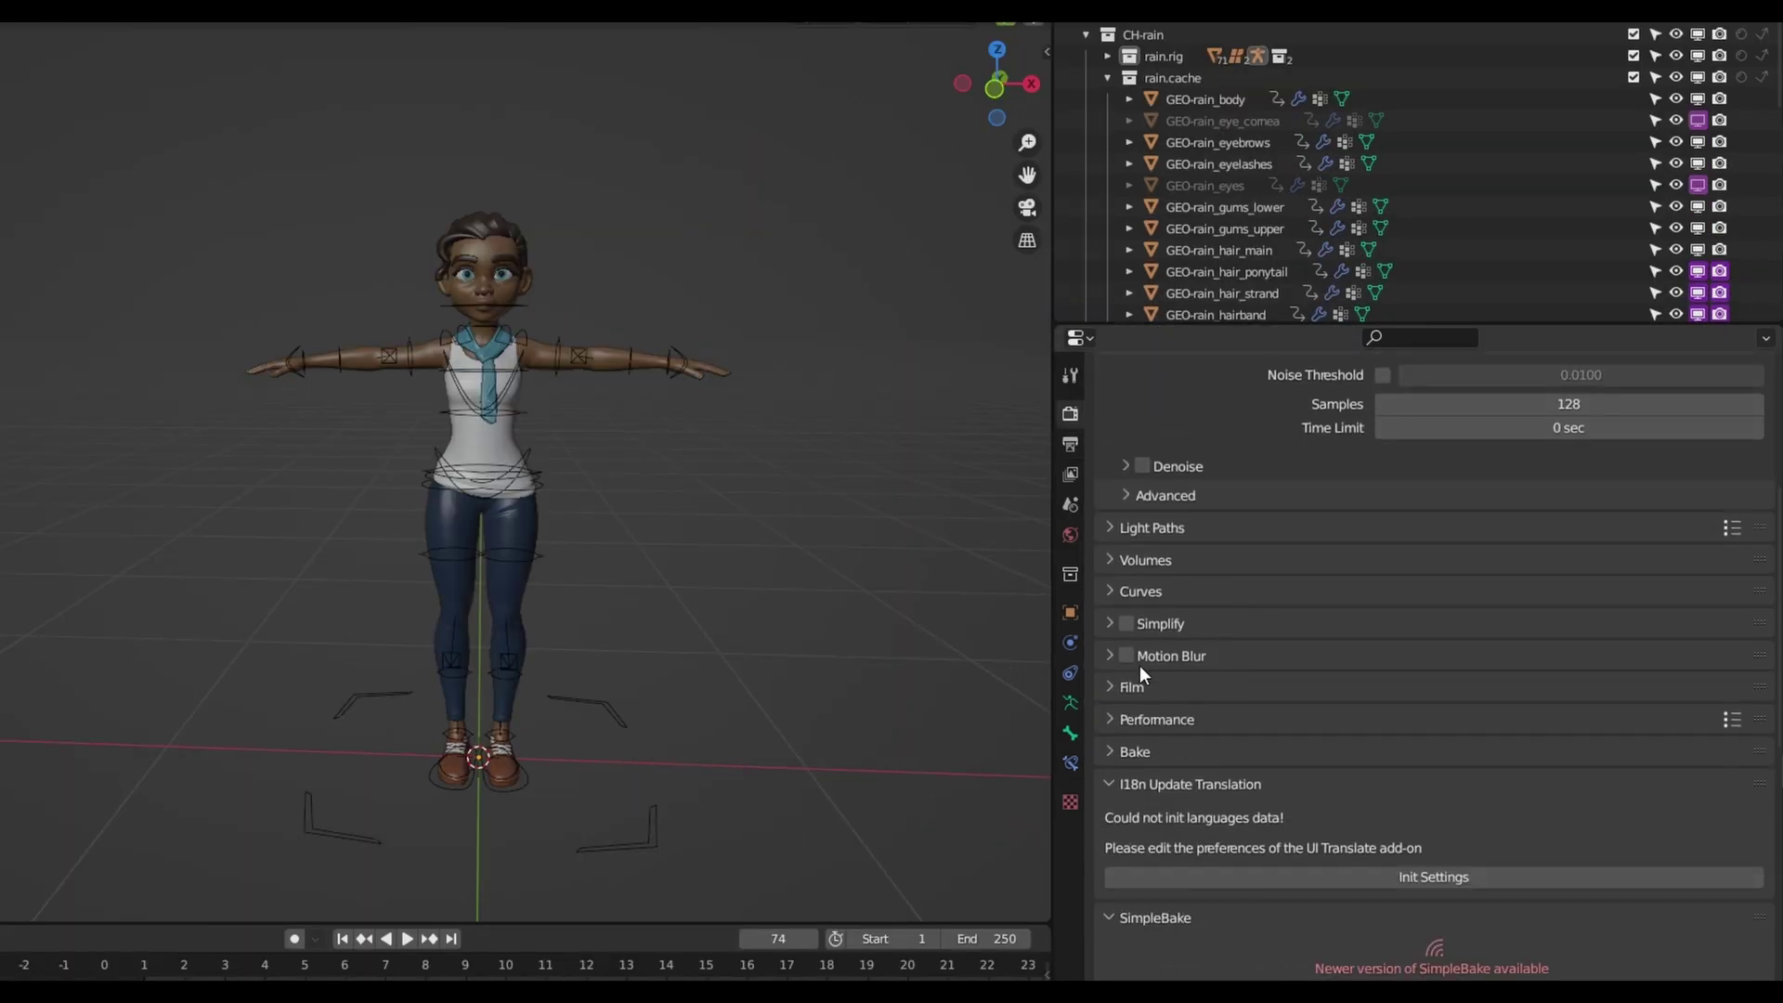
click(1112, 624)
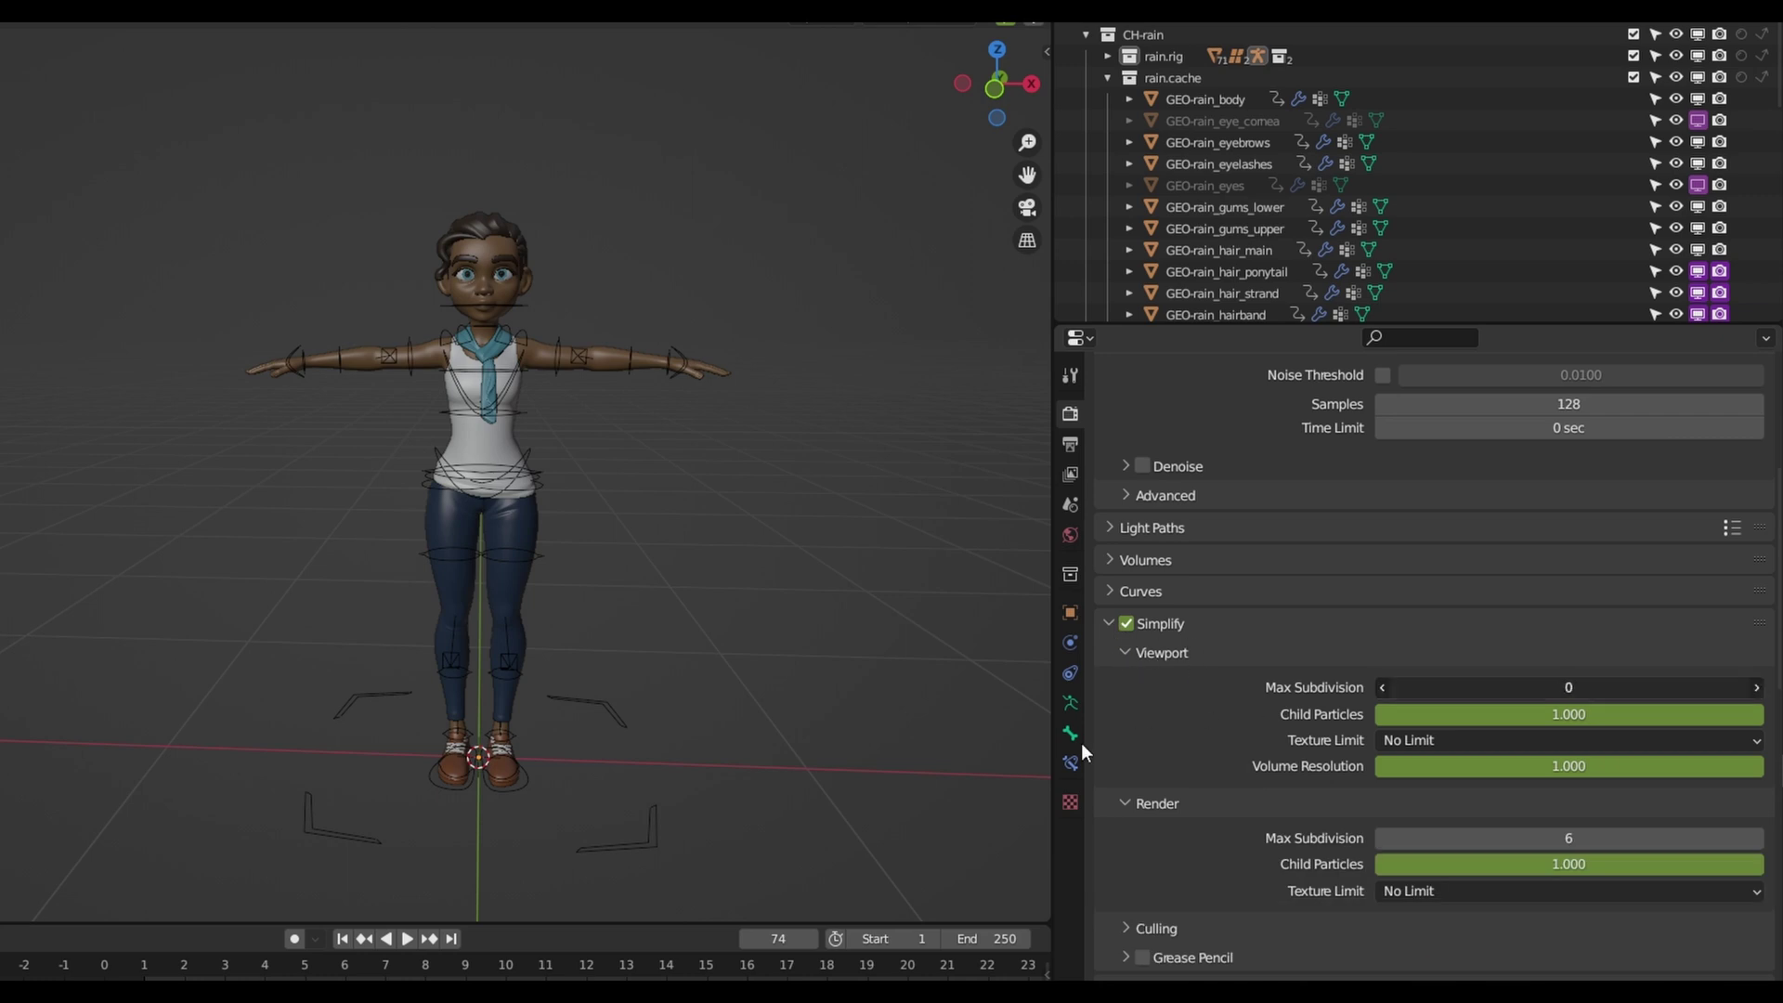
click(1446, 741)
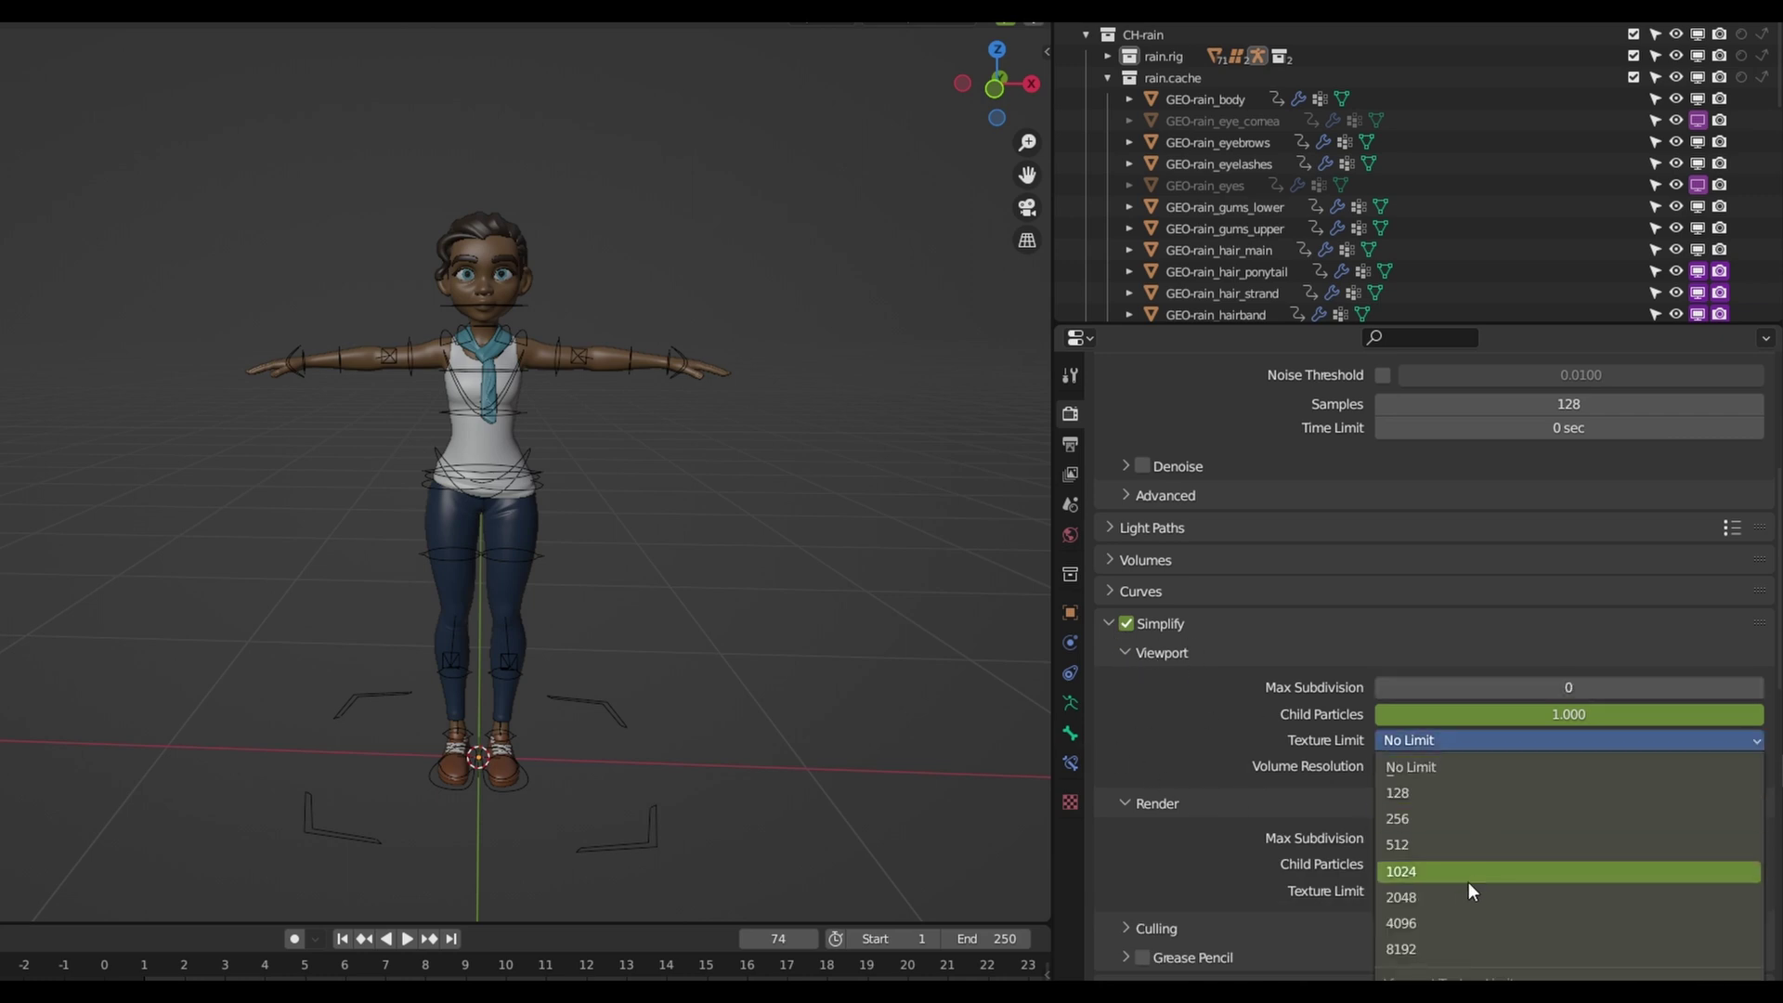
click(1429, 841)
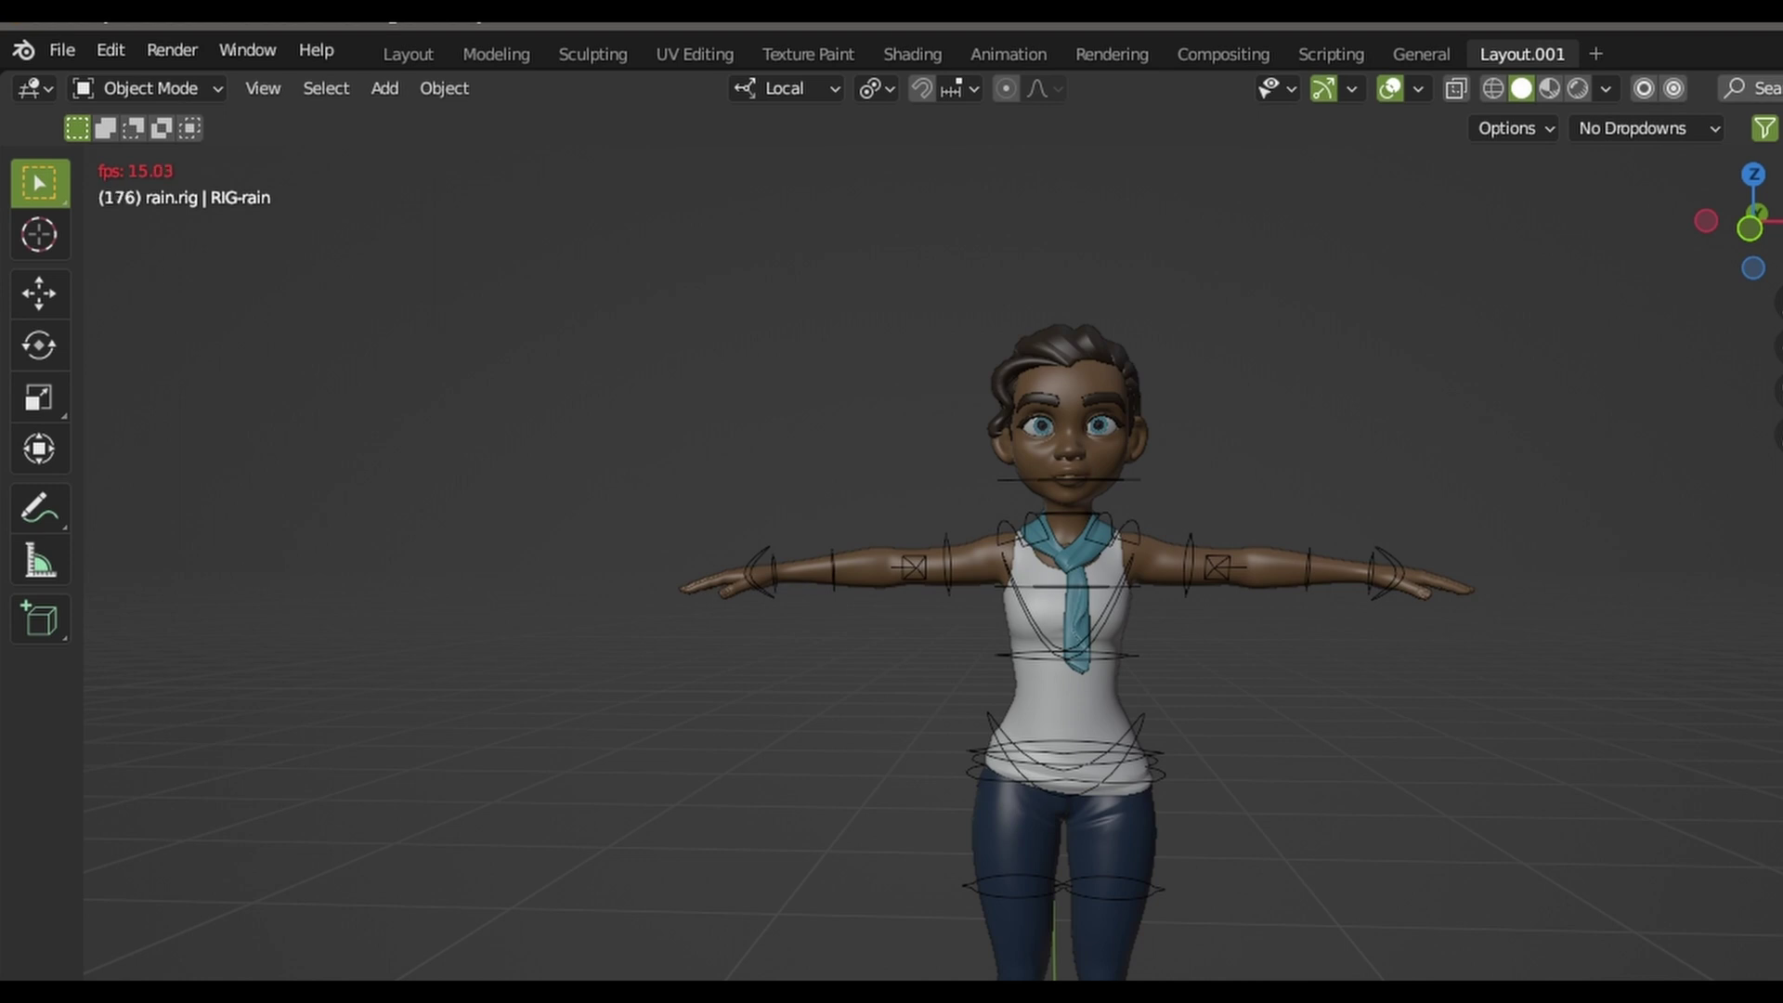
Change the scene frame rate to 24 fps and play the animation from the start
click(539, 878)
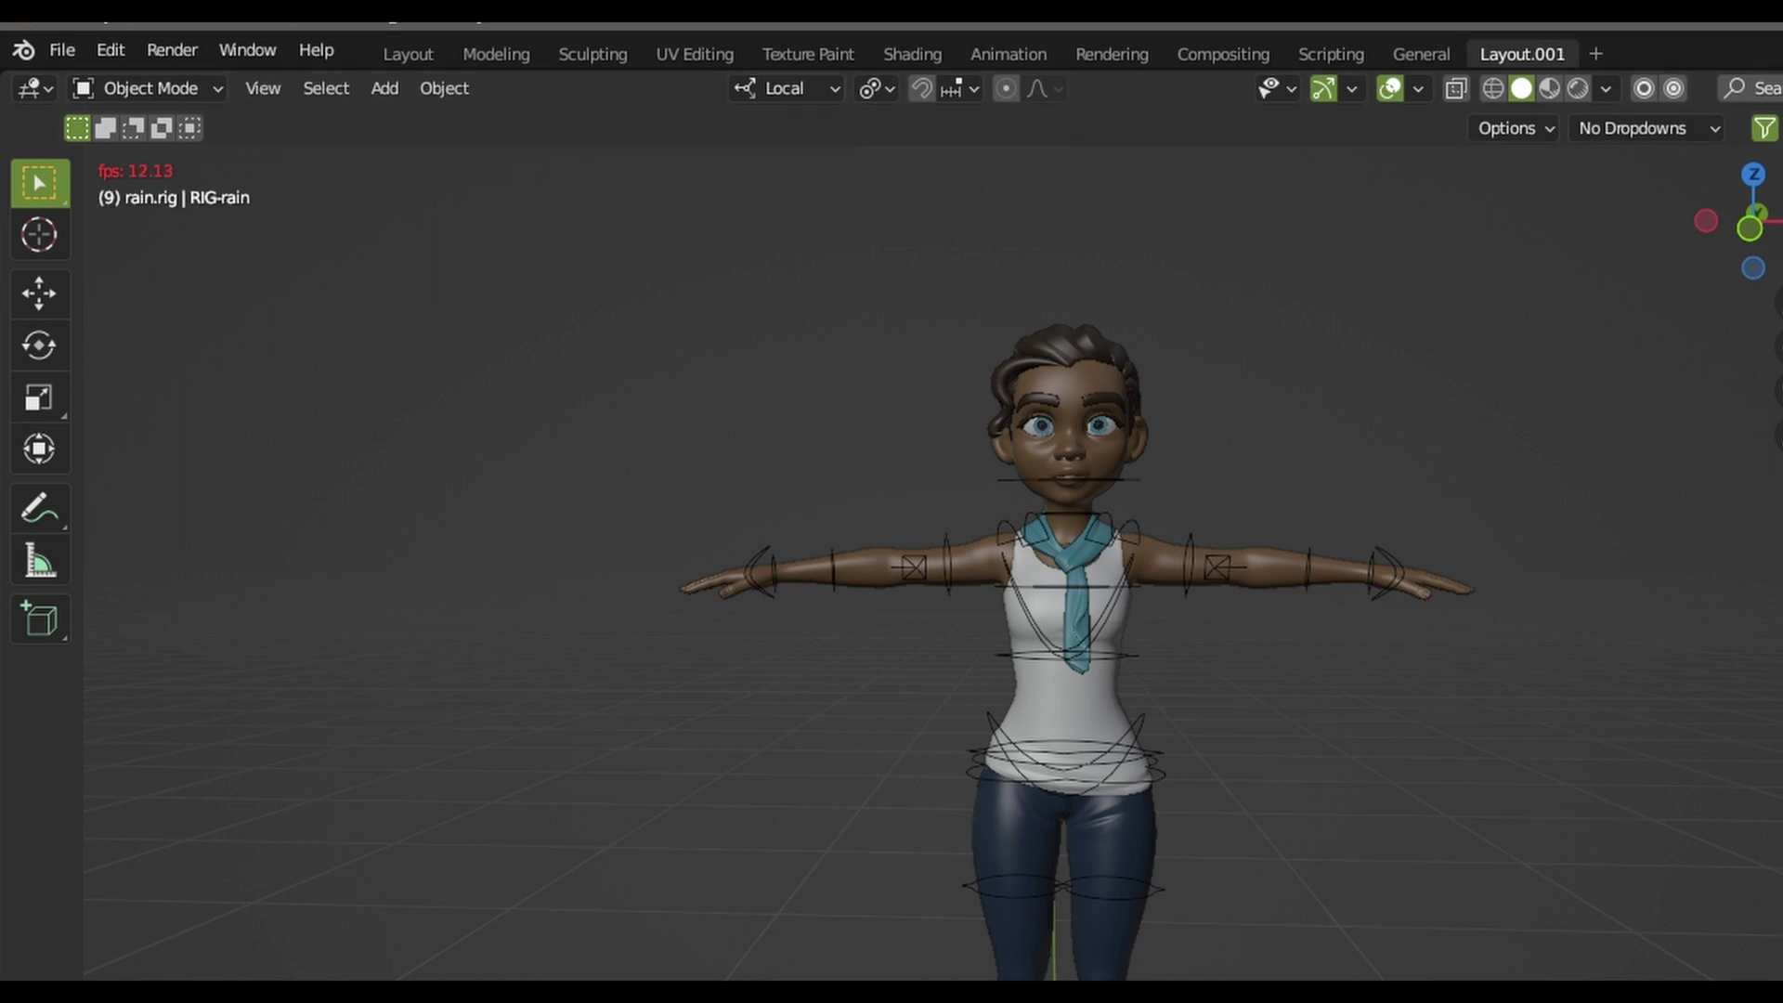
click(539, 878)
click(1501, 518)
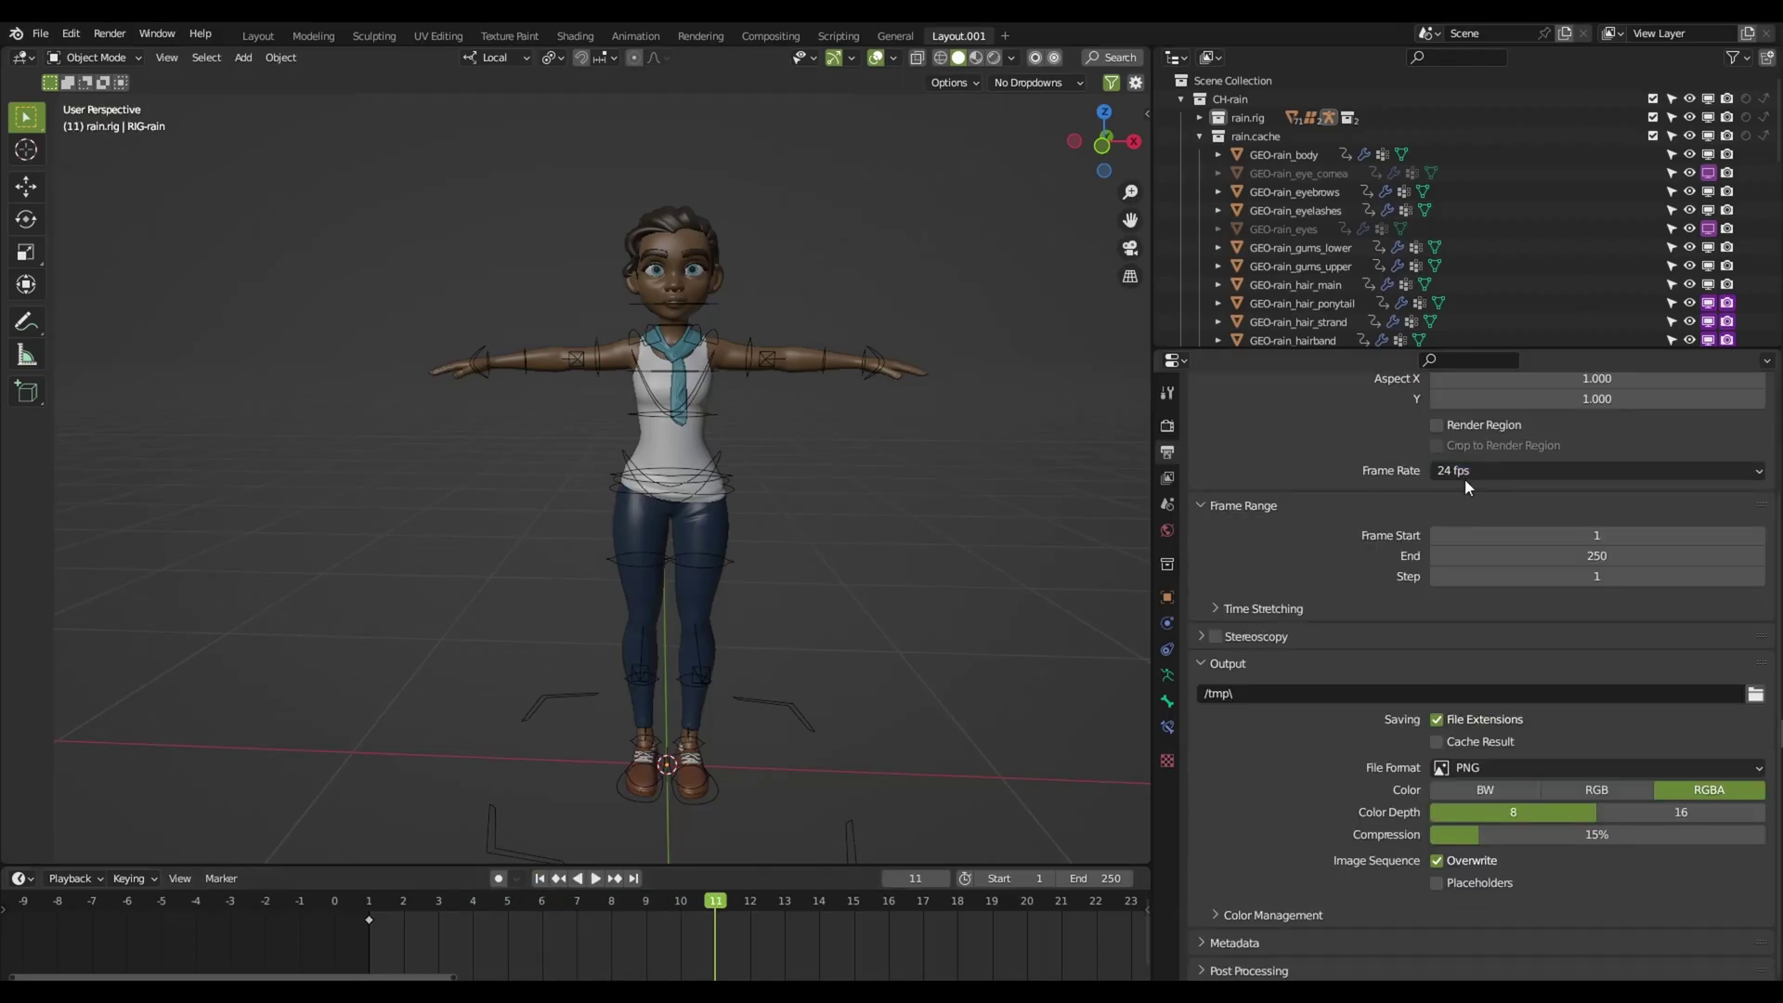
scroll(1506, 502, up, 2)
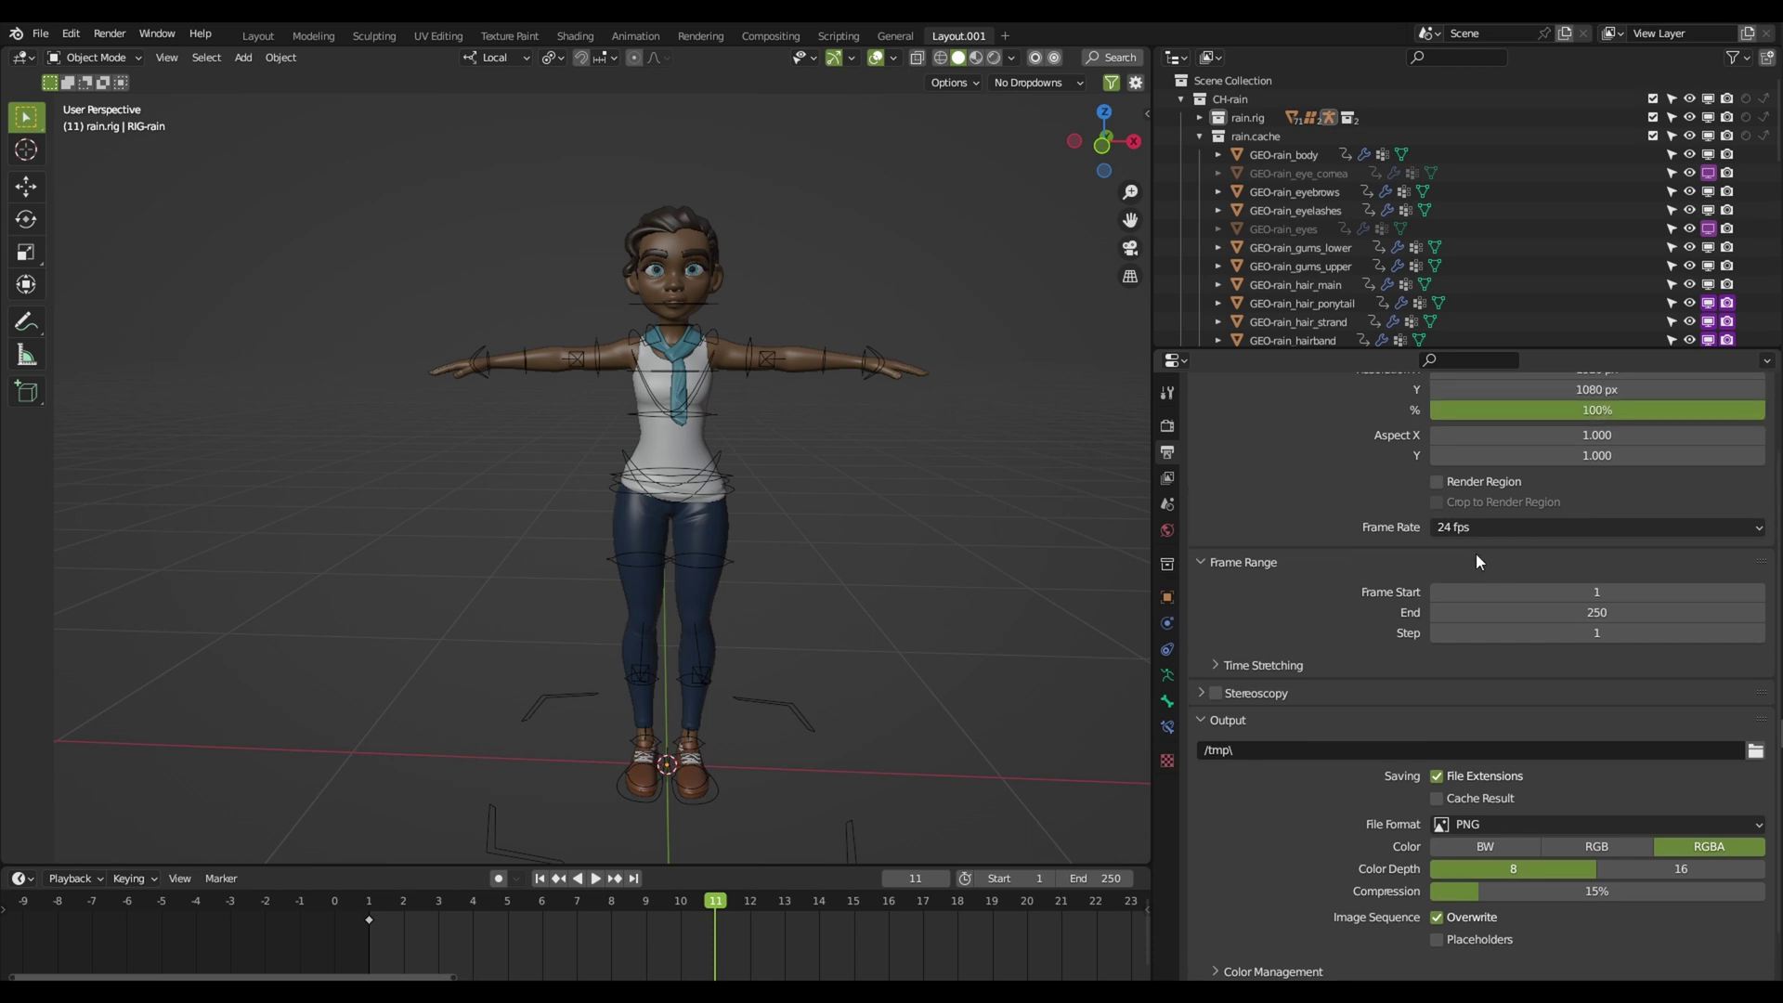
key(space)
key(space)
Put the rig in Pose Mode and select the left forearm control bone
click(739, 493)
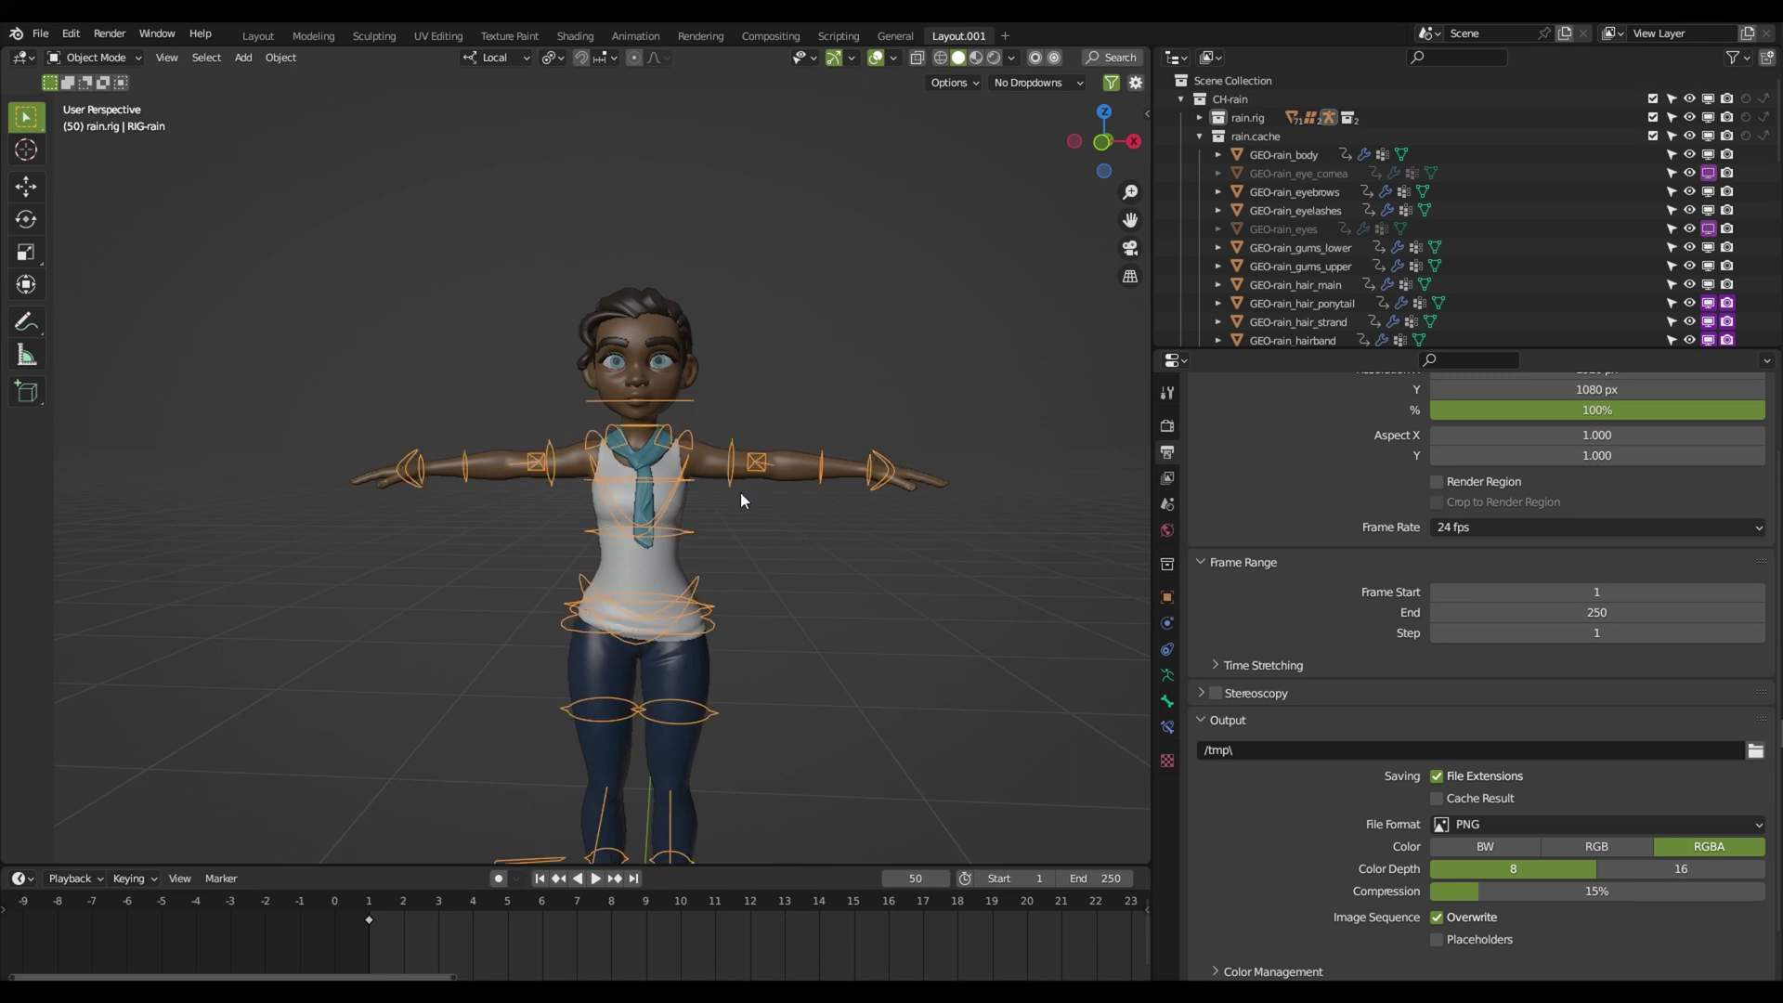
key(ctrl+Tab)
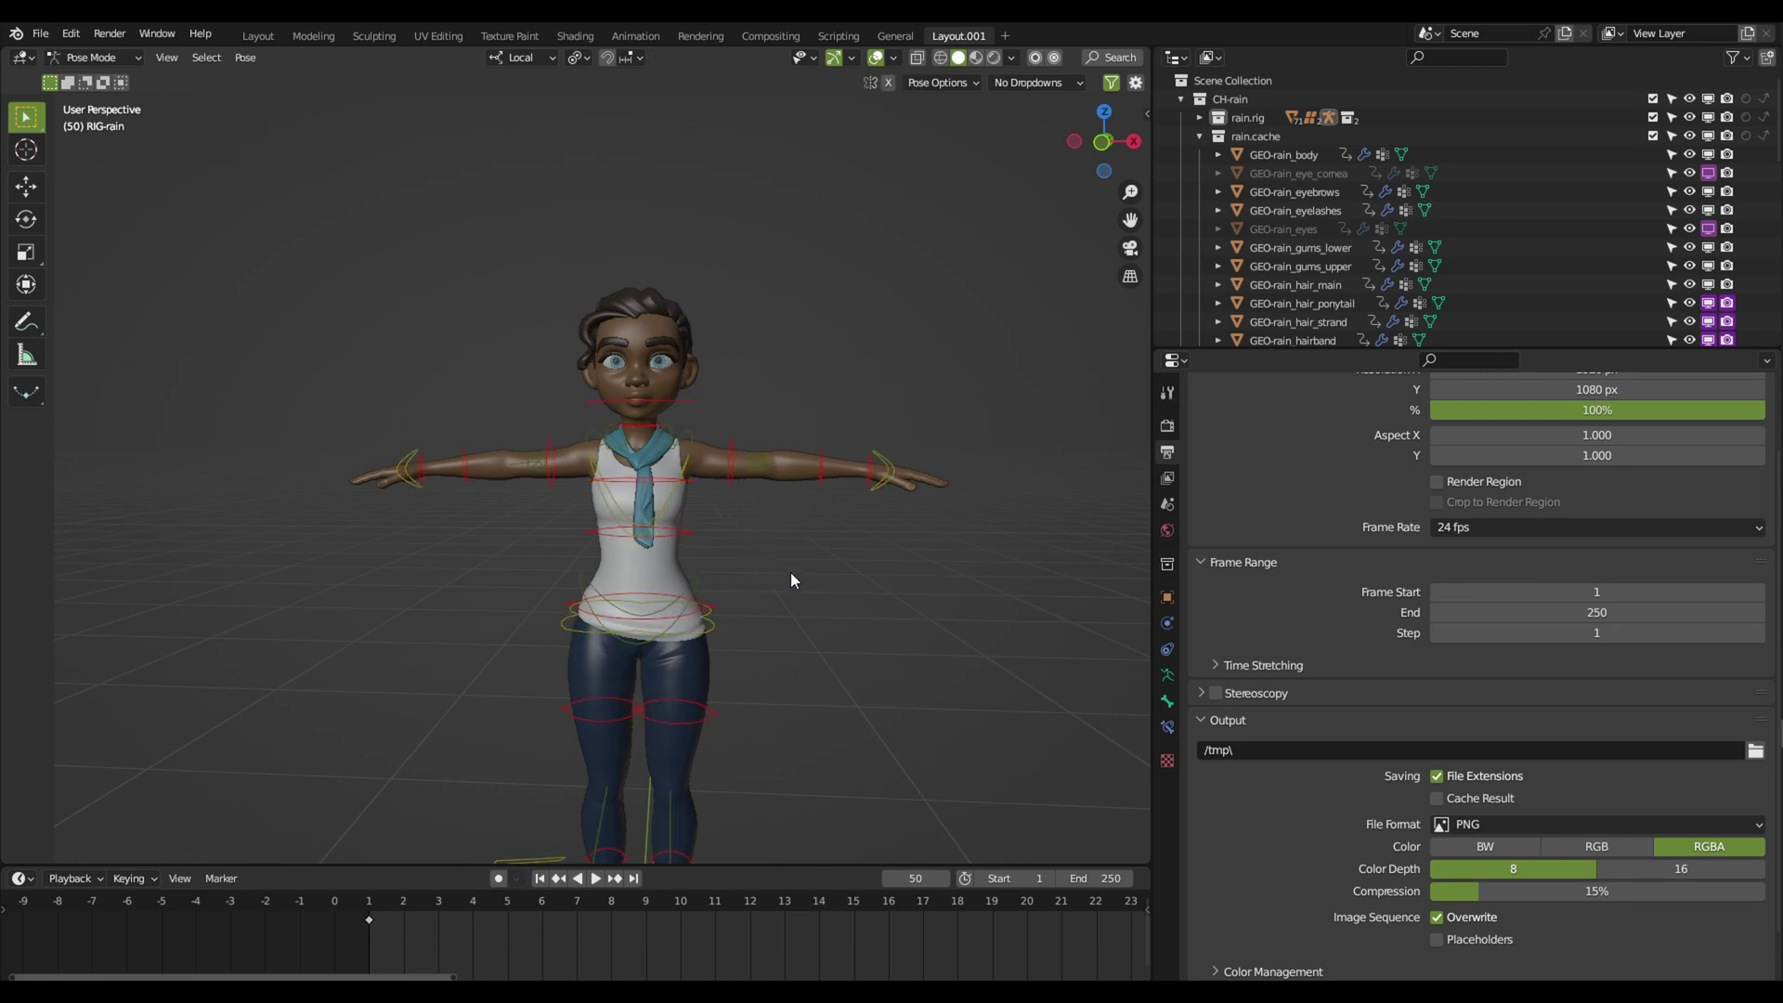
key(space)
key(space)
click(821, 472)
Return the rig to Object Mode and enlarge the outliner to list more collections
scroll(862, 562, up, 1)
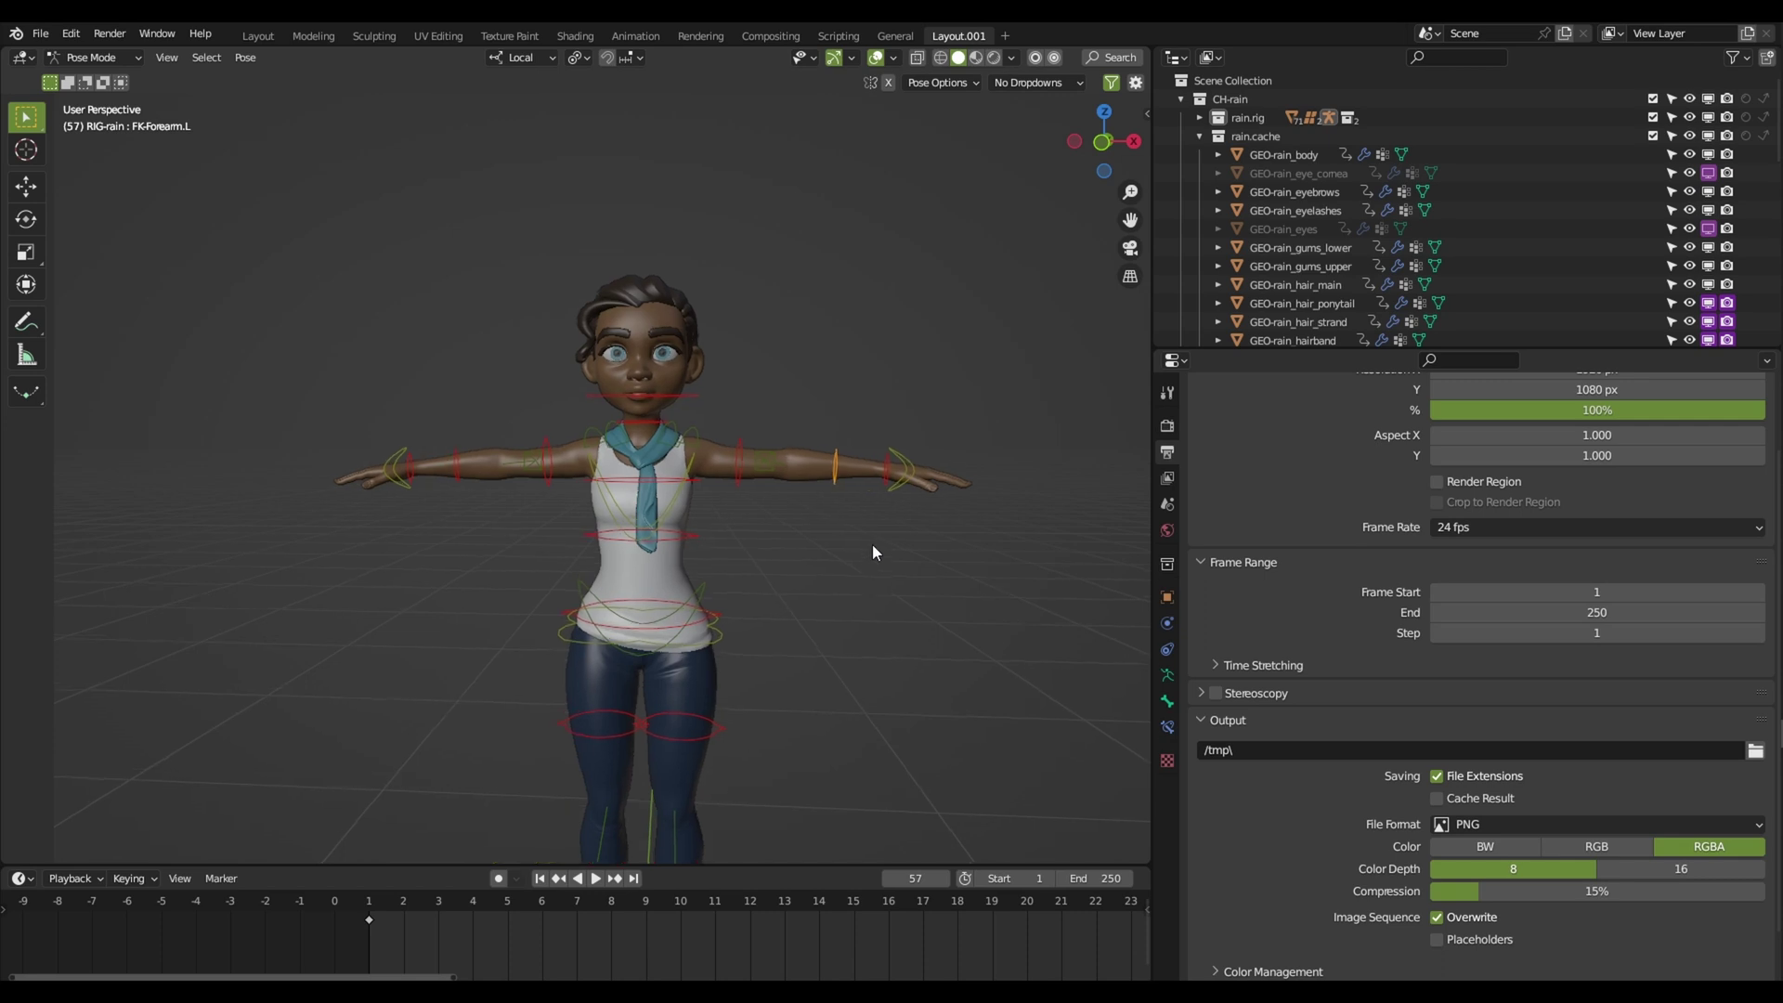
scroll(873, 585, up, 1)
click(1167, 426)
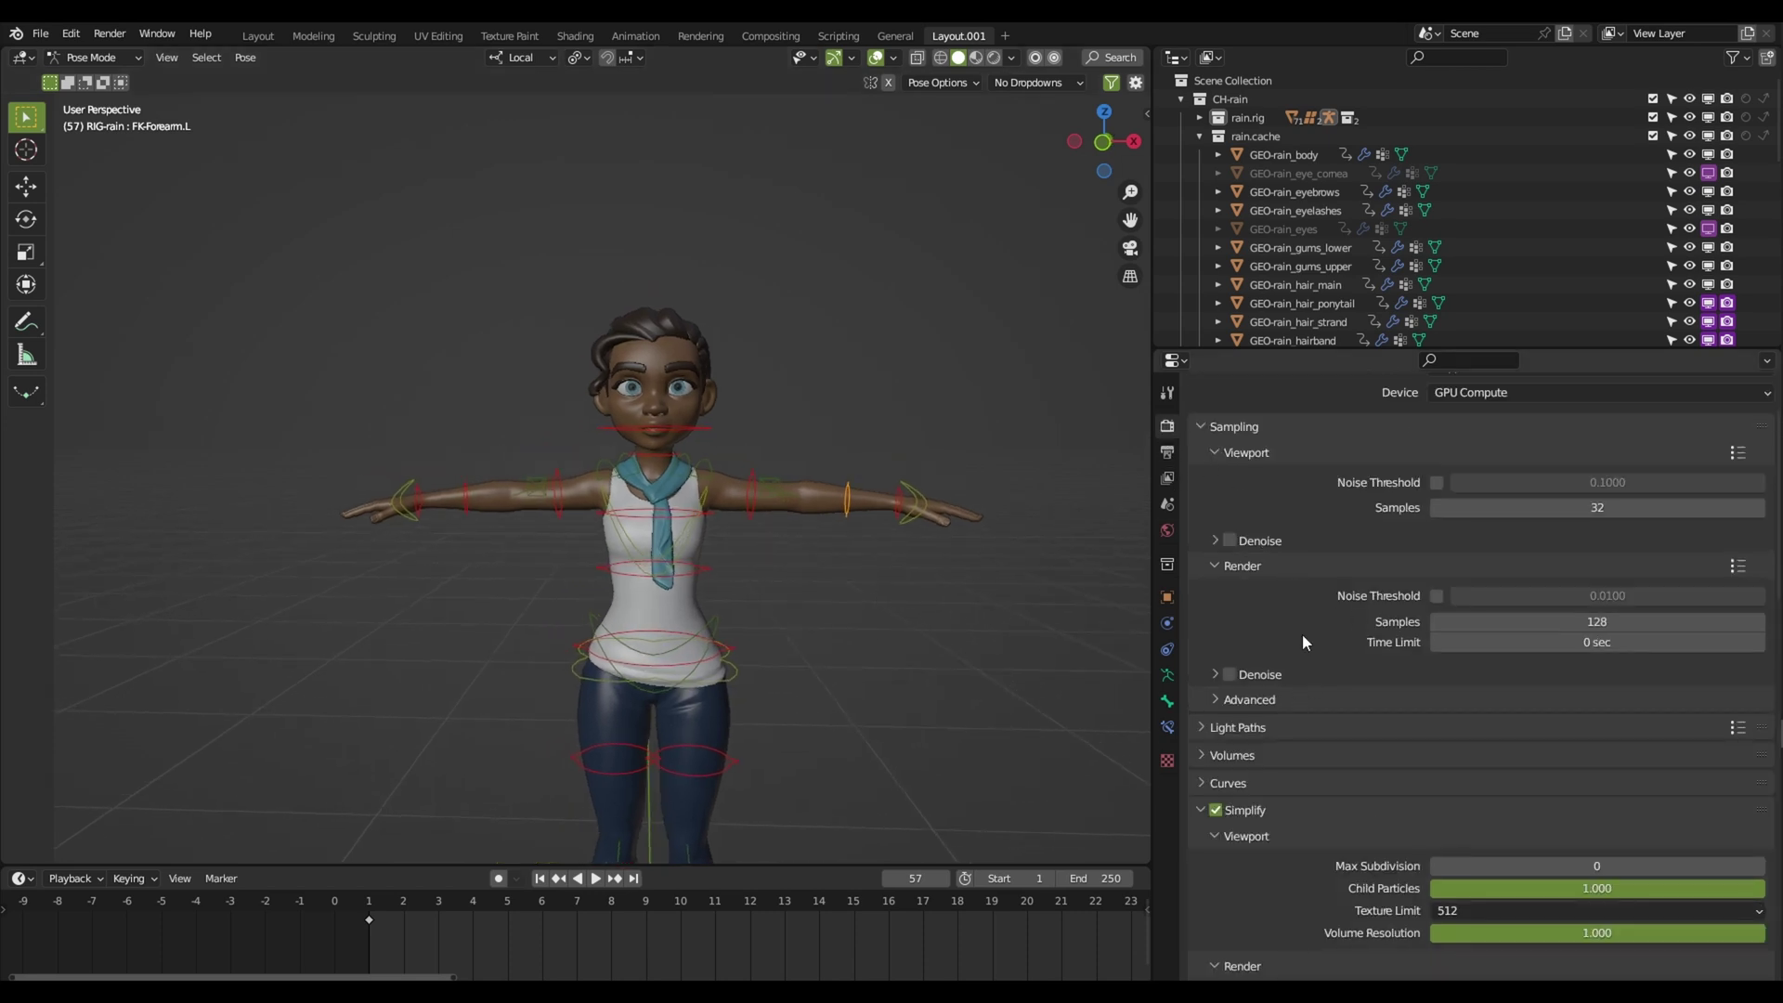
scroll(924, 596, up, 2)
key(ctrl+Tab)
drag(1272, 349, 1276, 584)
Collapse the outliner collections and inspect the body and head meshes' modifier stacks
click(1199, 136)
click(1199, 154)
click(1199, 173)
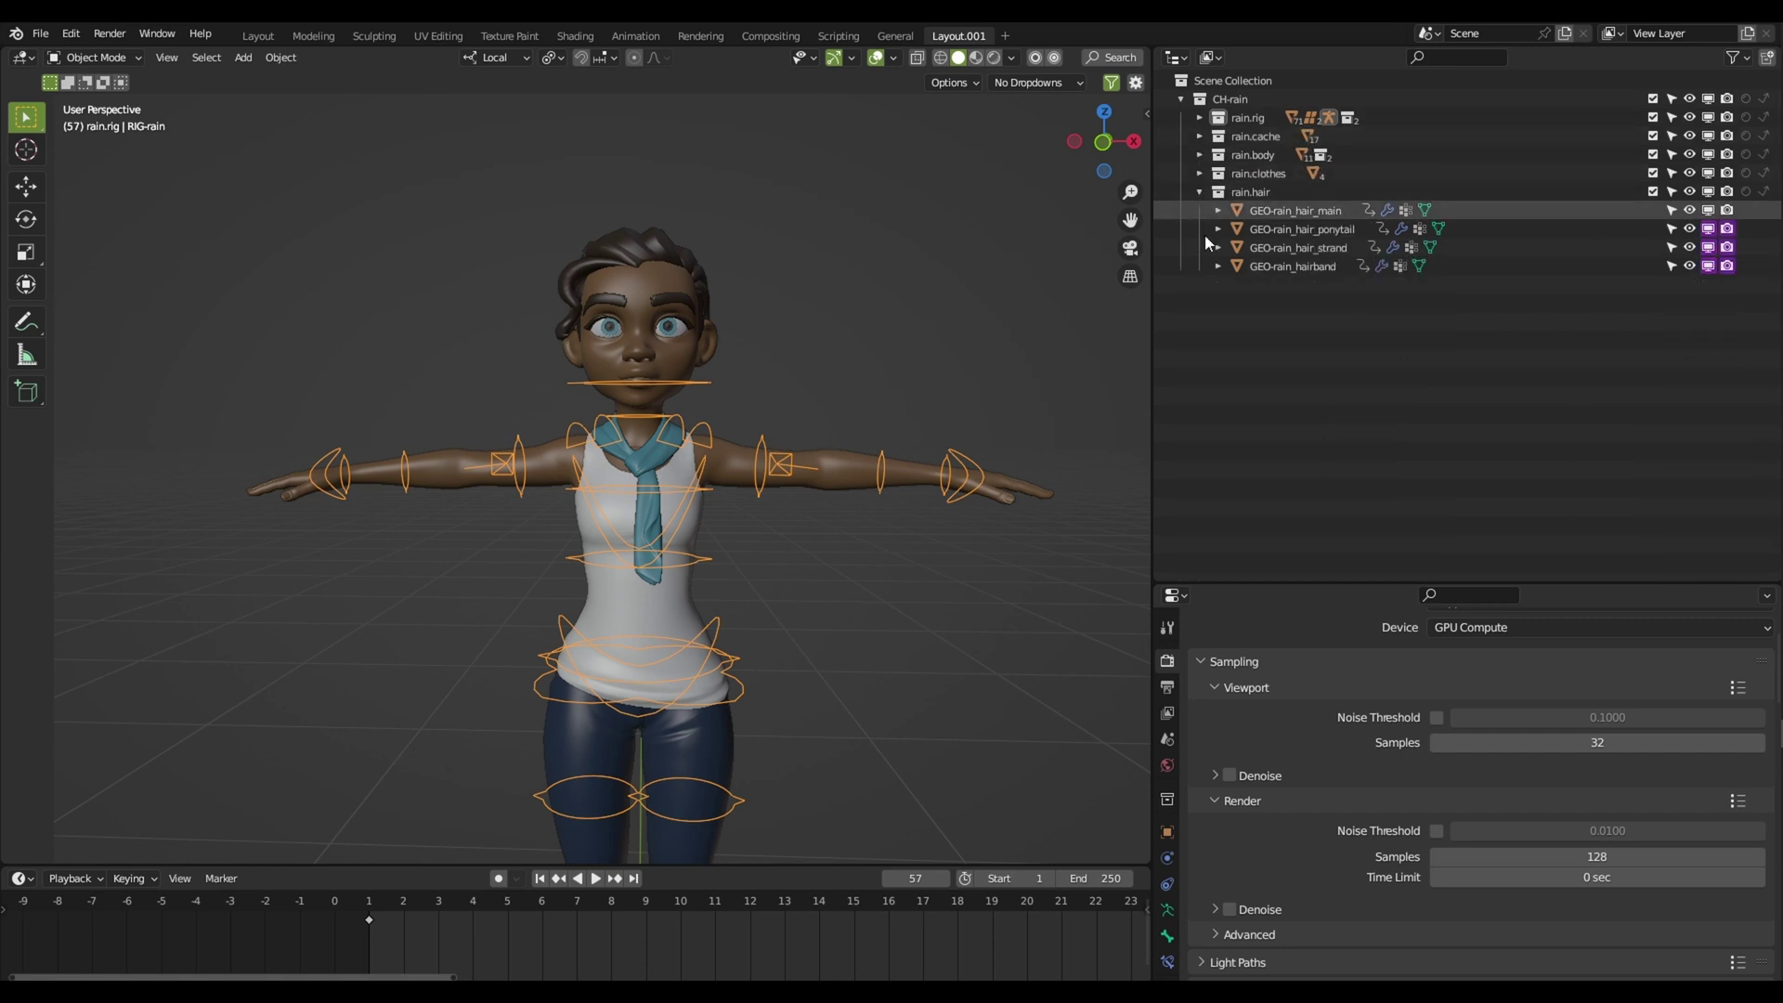
click(850, 490)
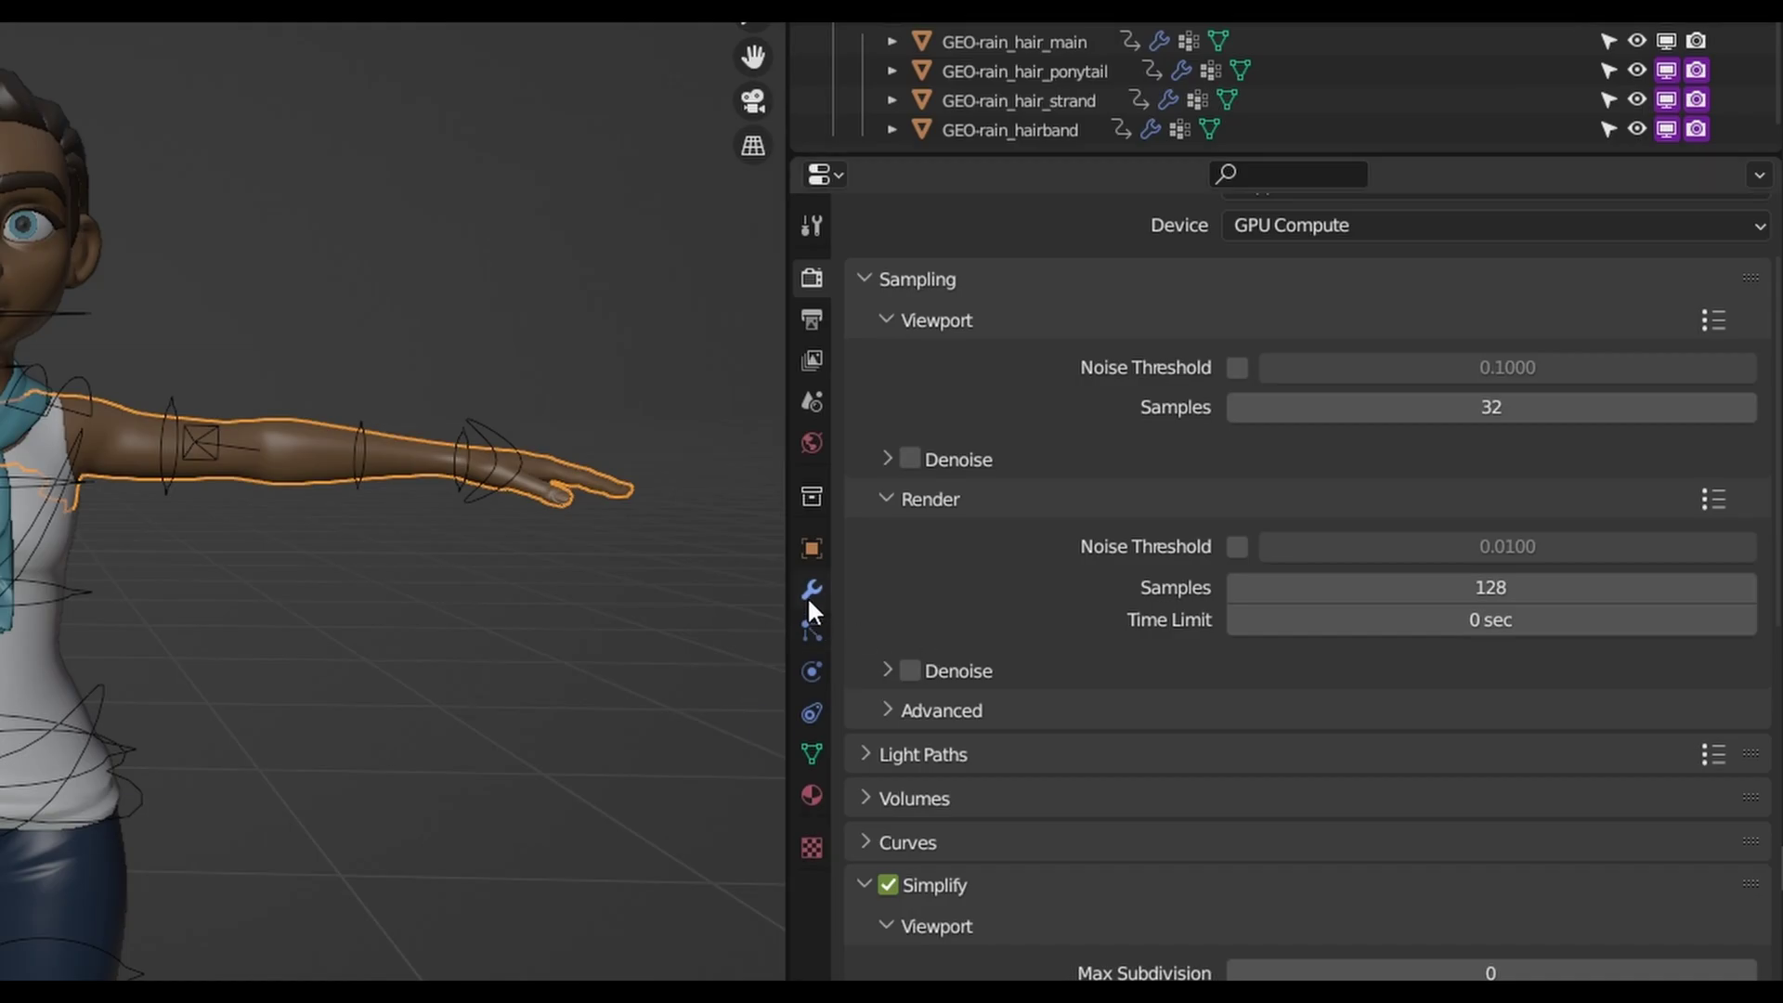
click(808, 591)
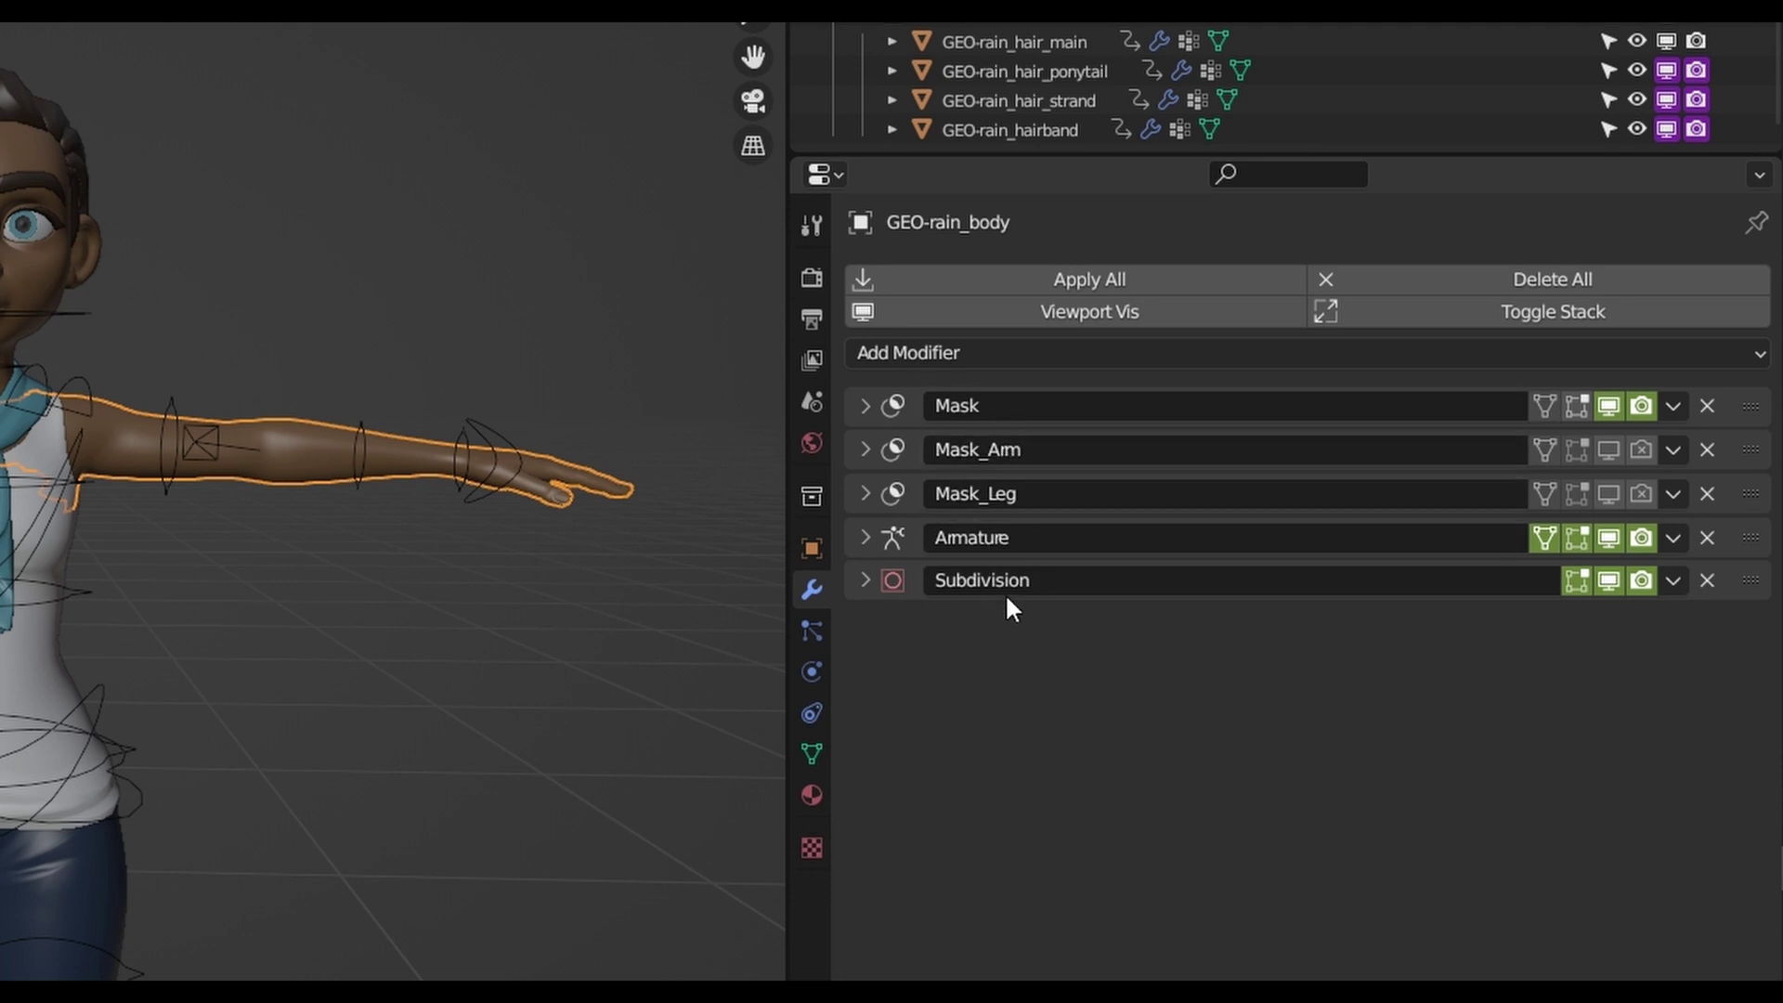
click(865, 579)
click(864, 580)
click(49, 306)
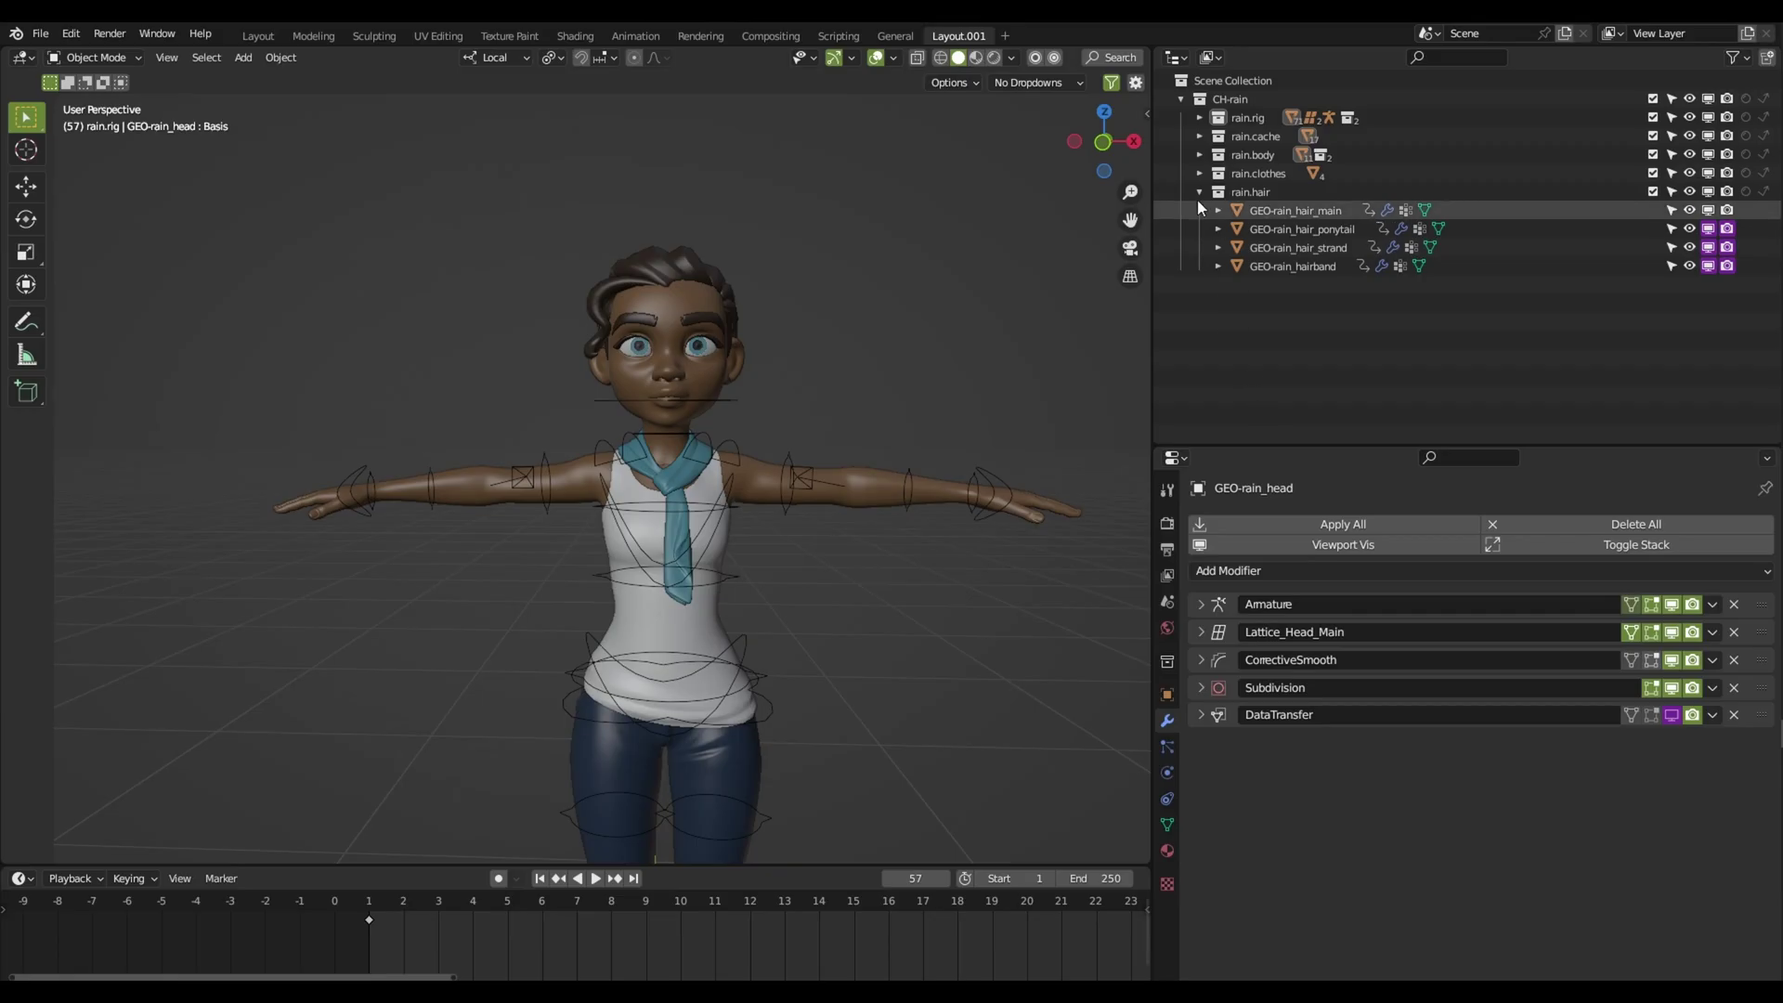
Exclude rain.hair and rain.clothes from the view layer
click(1199, 191)
click(1652, 191)
click(1652, 172)
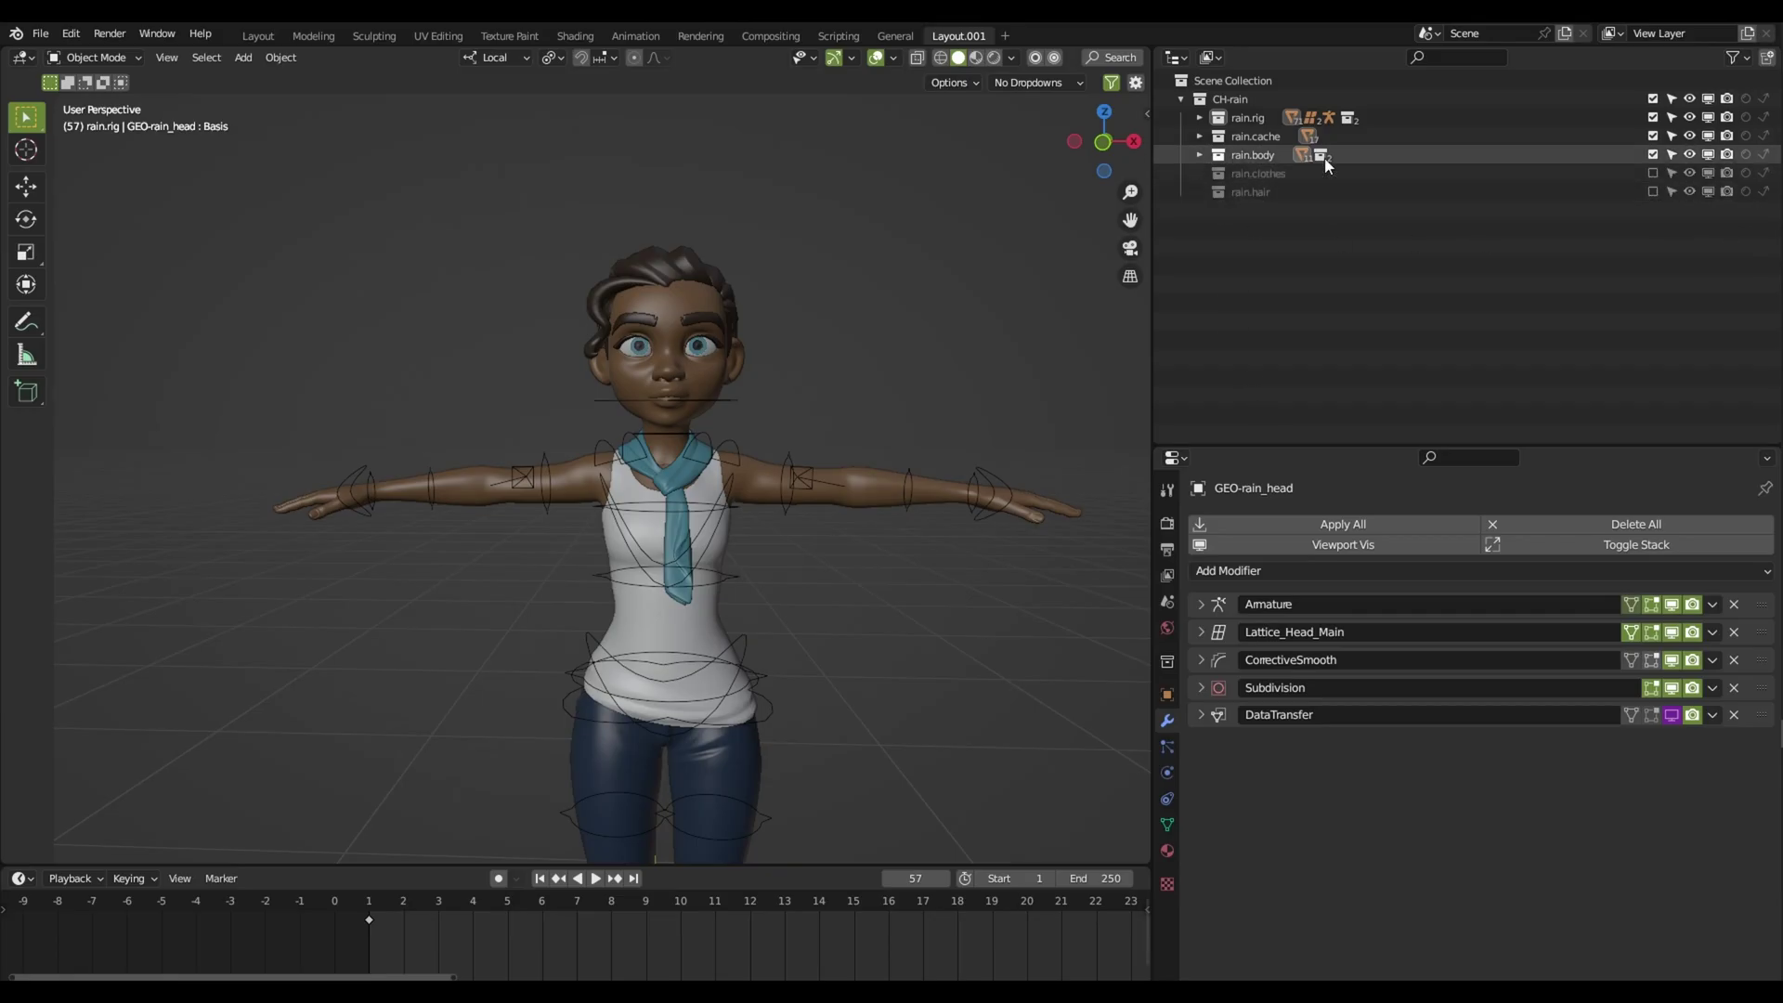
Exclude rain.body and rain.cache, then play and stop the animation with only the rig visible
click(1653, 154)
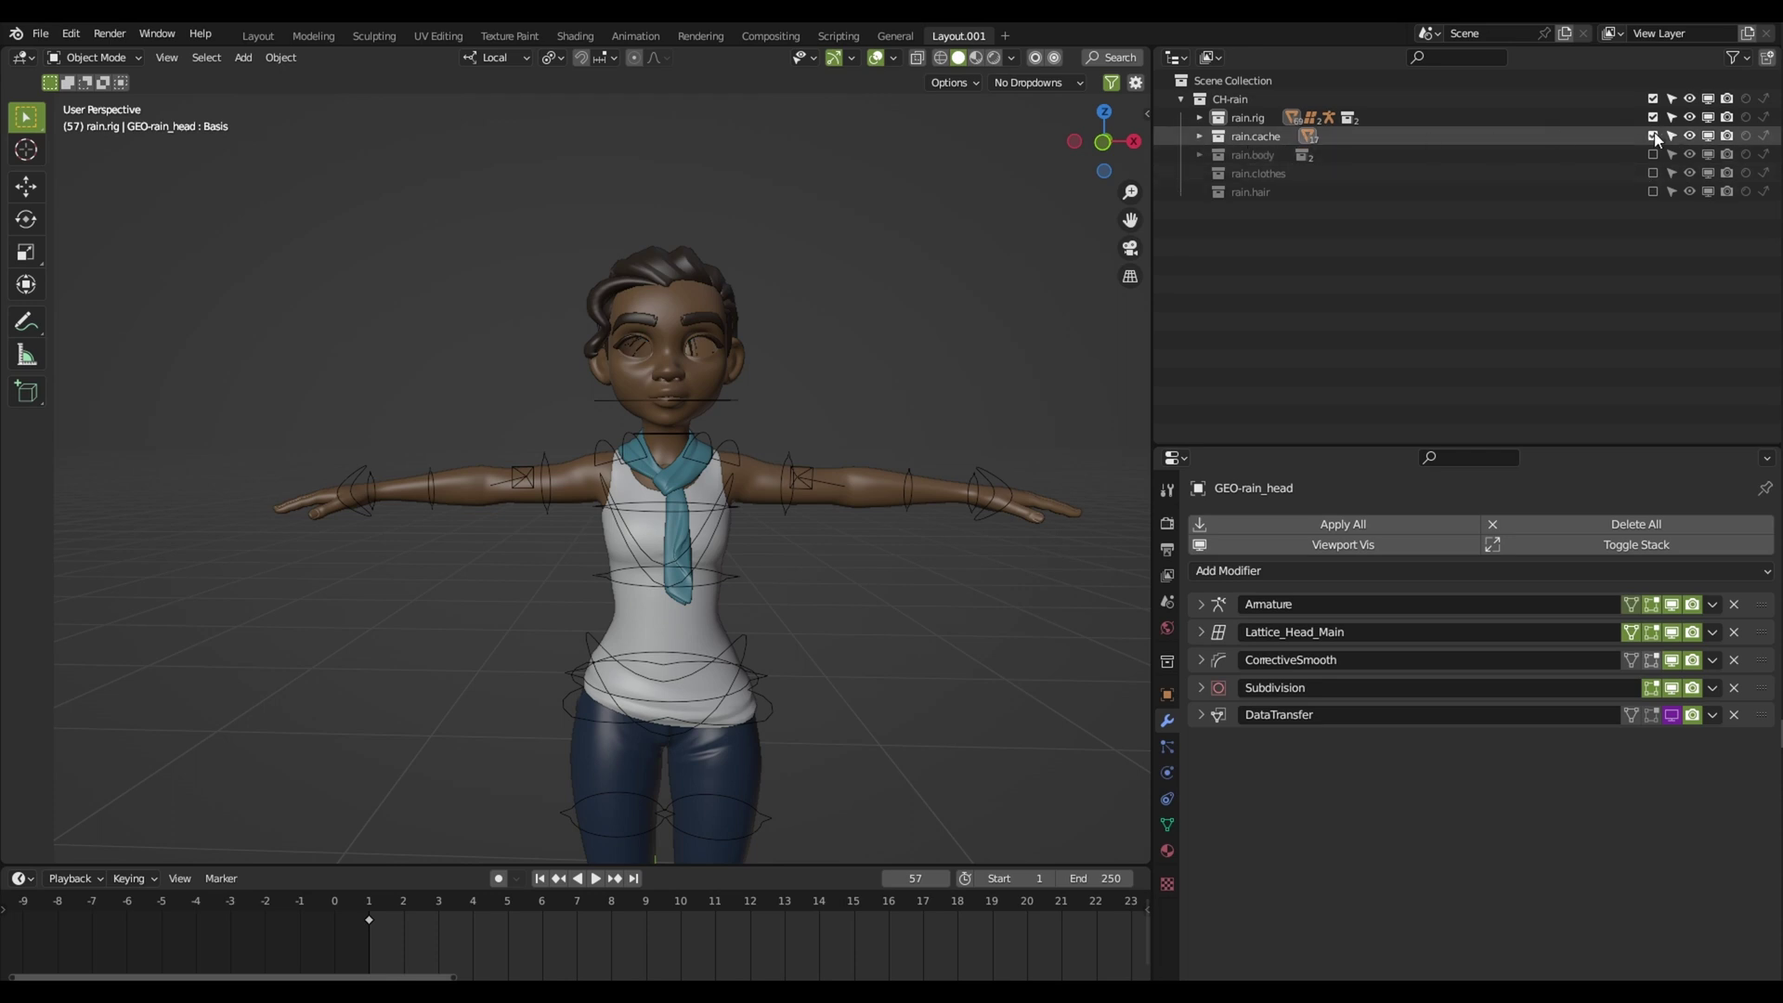
click(1652, 136)
key(space)
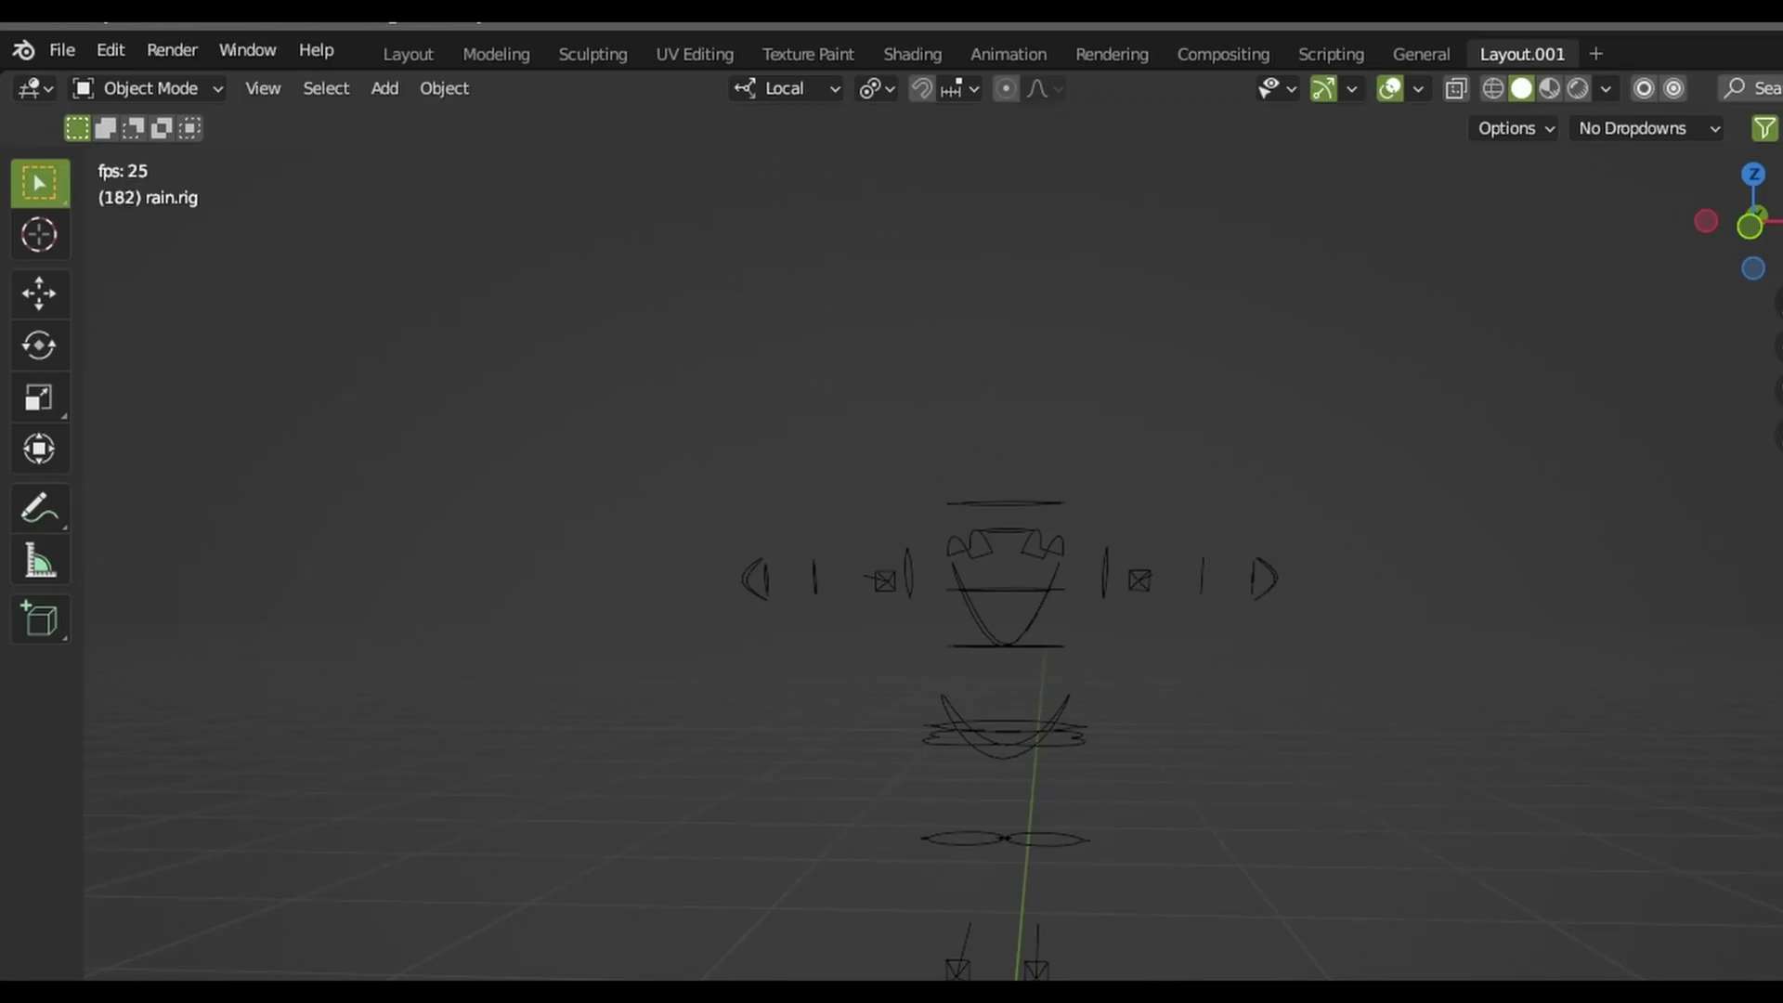
key(space)
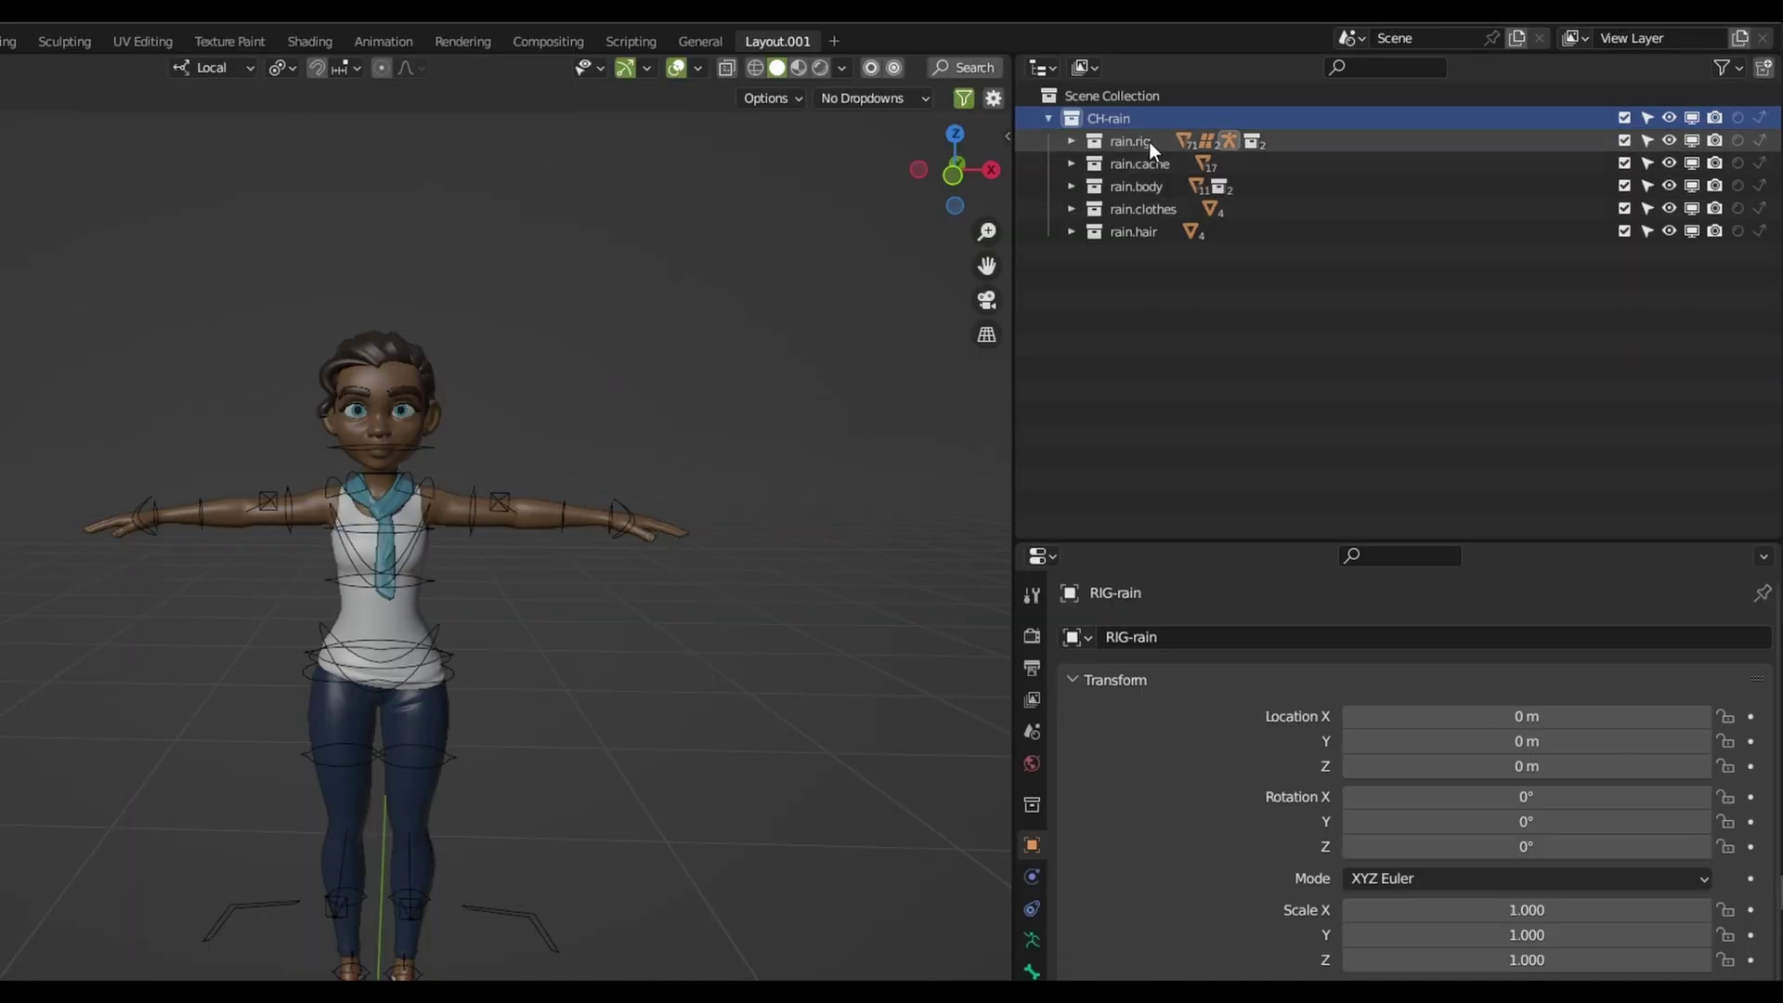
Exclude the rain.rig collection and select the Scene Collection
click(1624, 140)
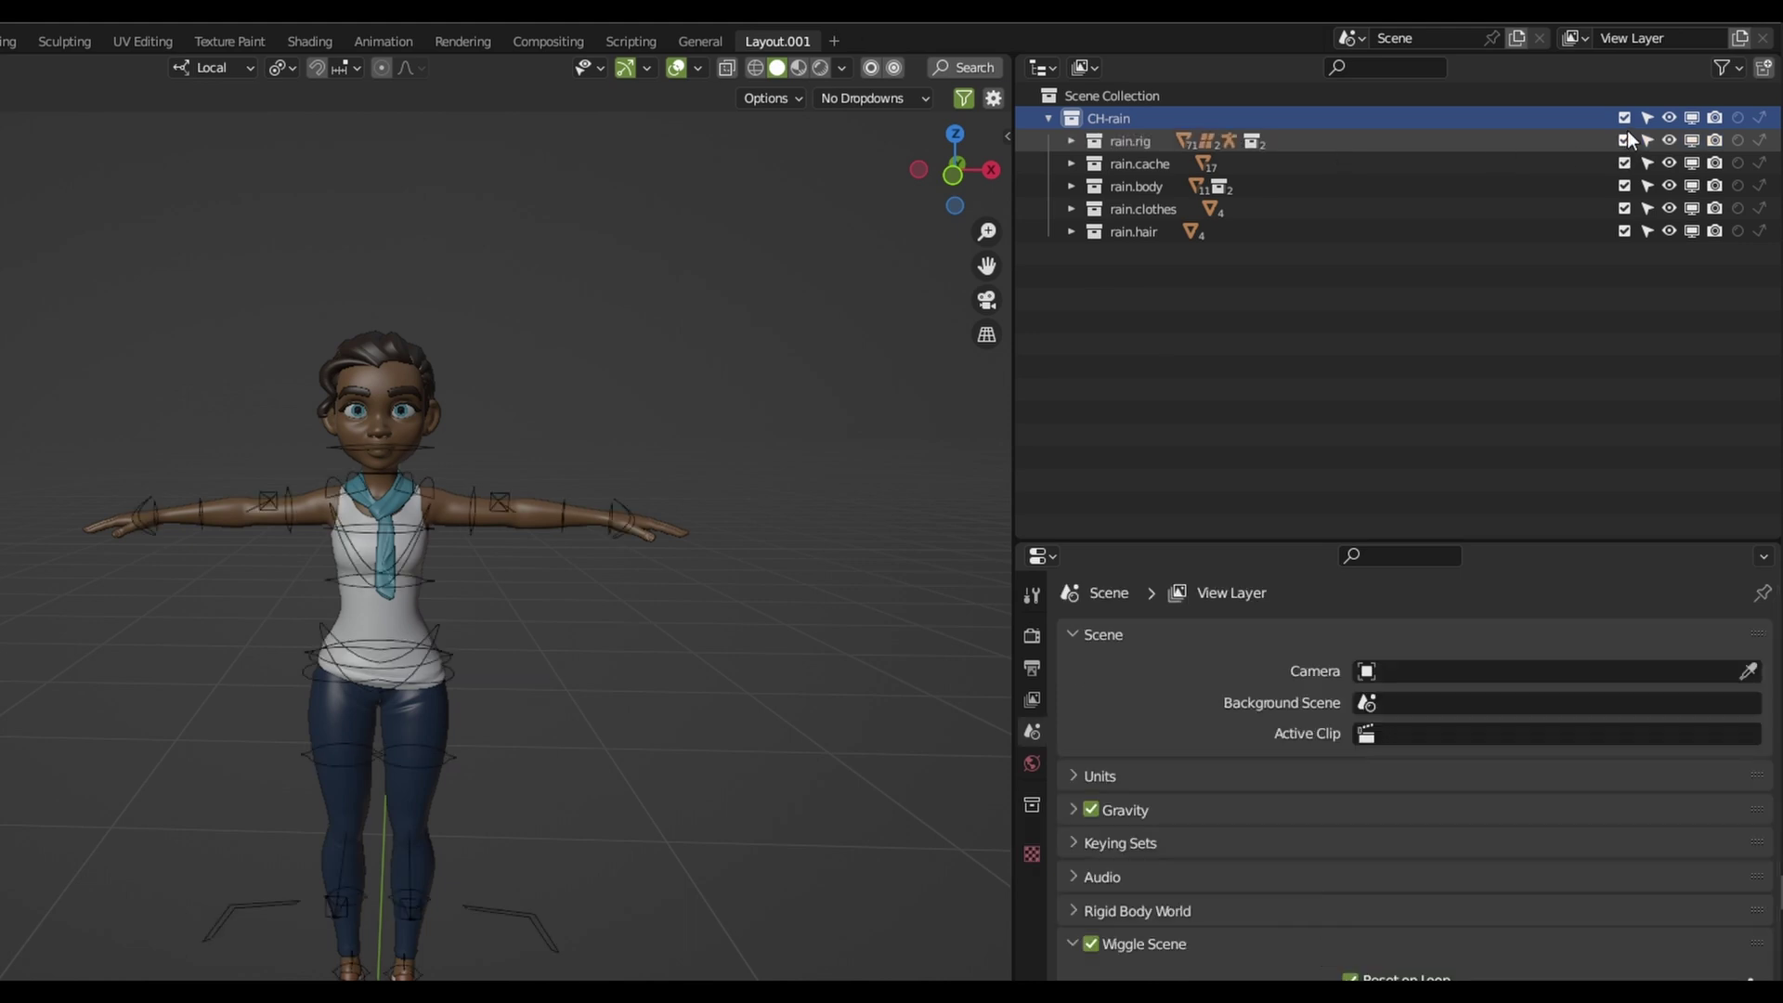
click(1624, 141)
click(1140, 193)
click(1133, 231)
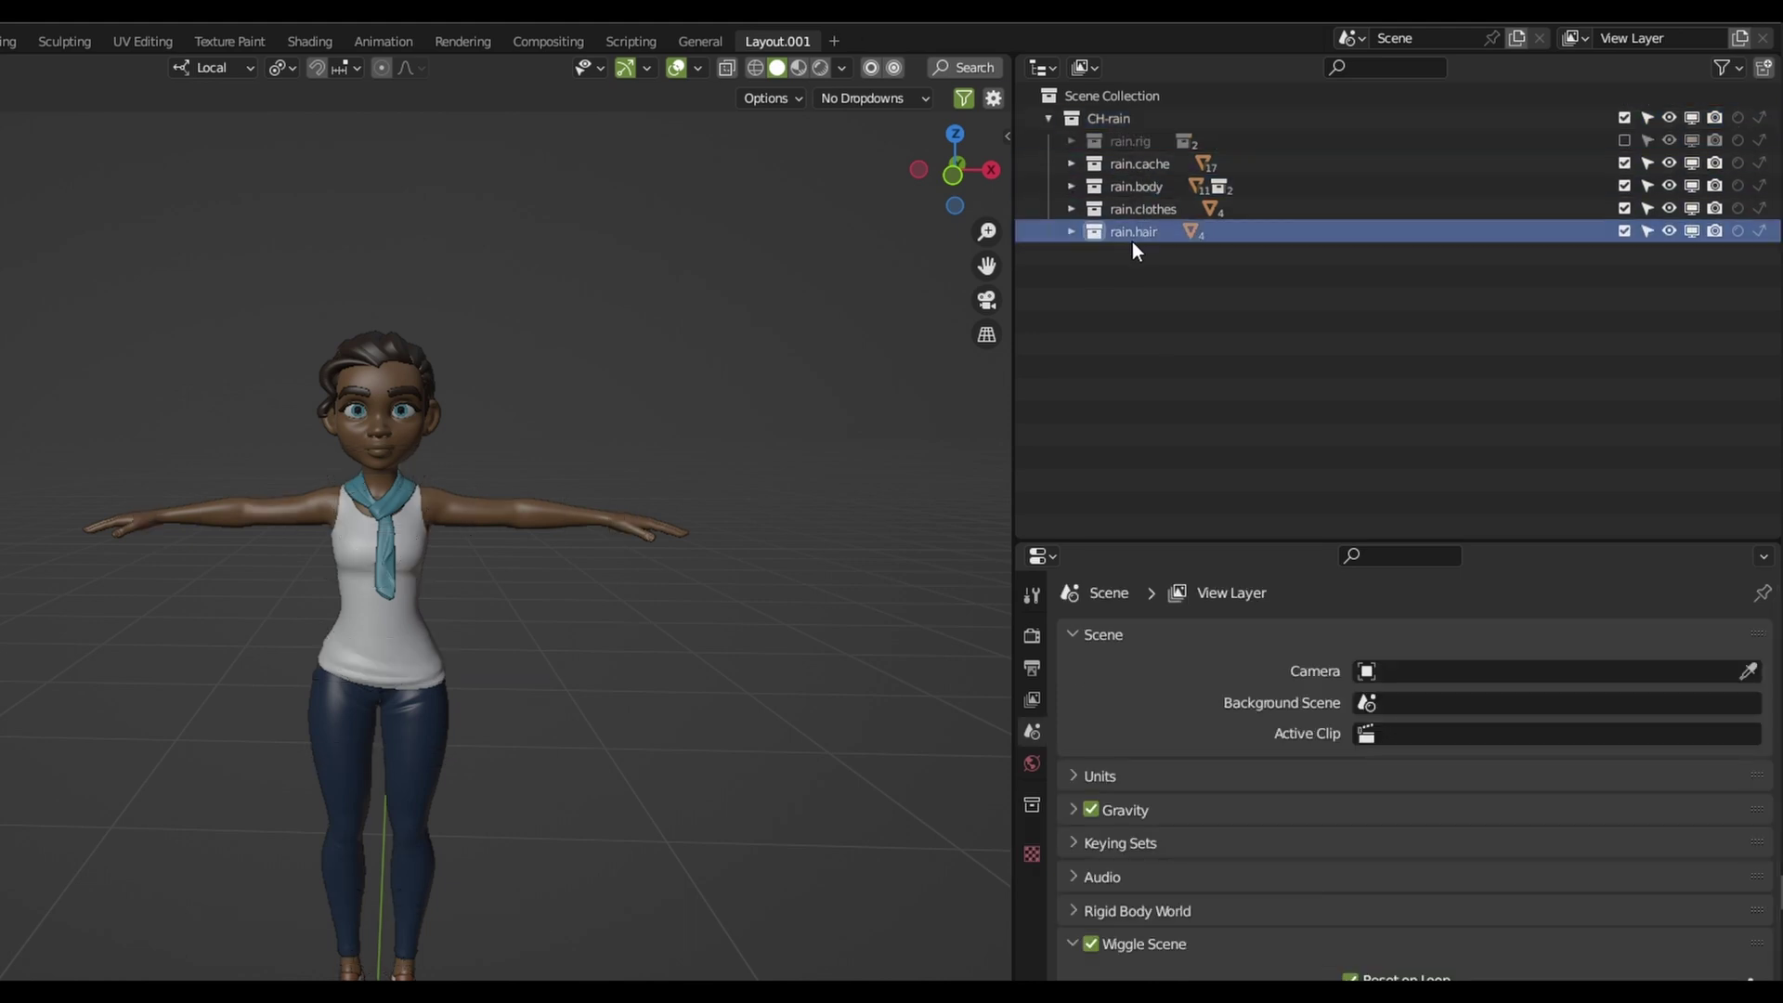
click(1138, 308)
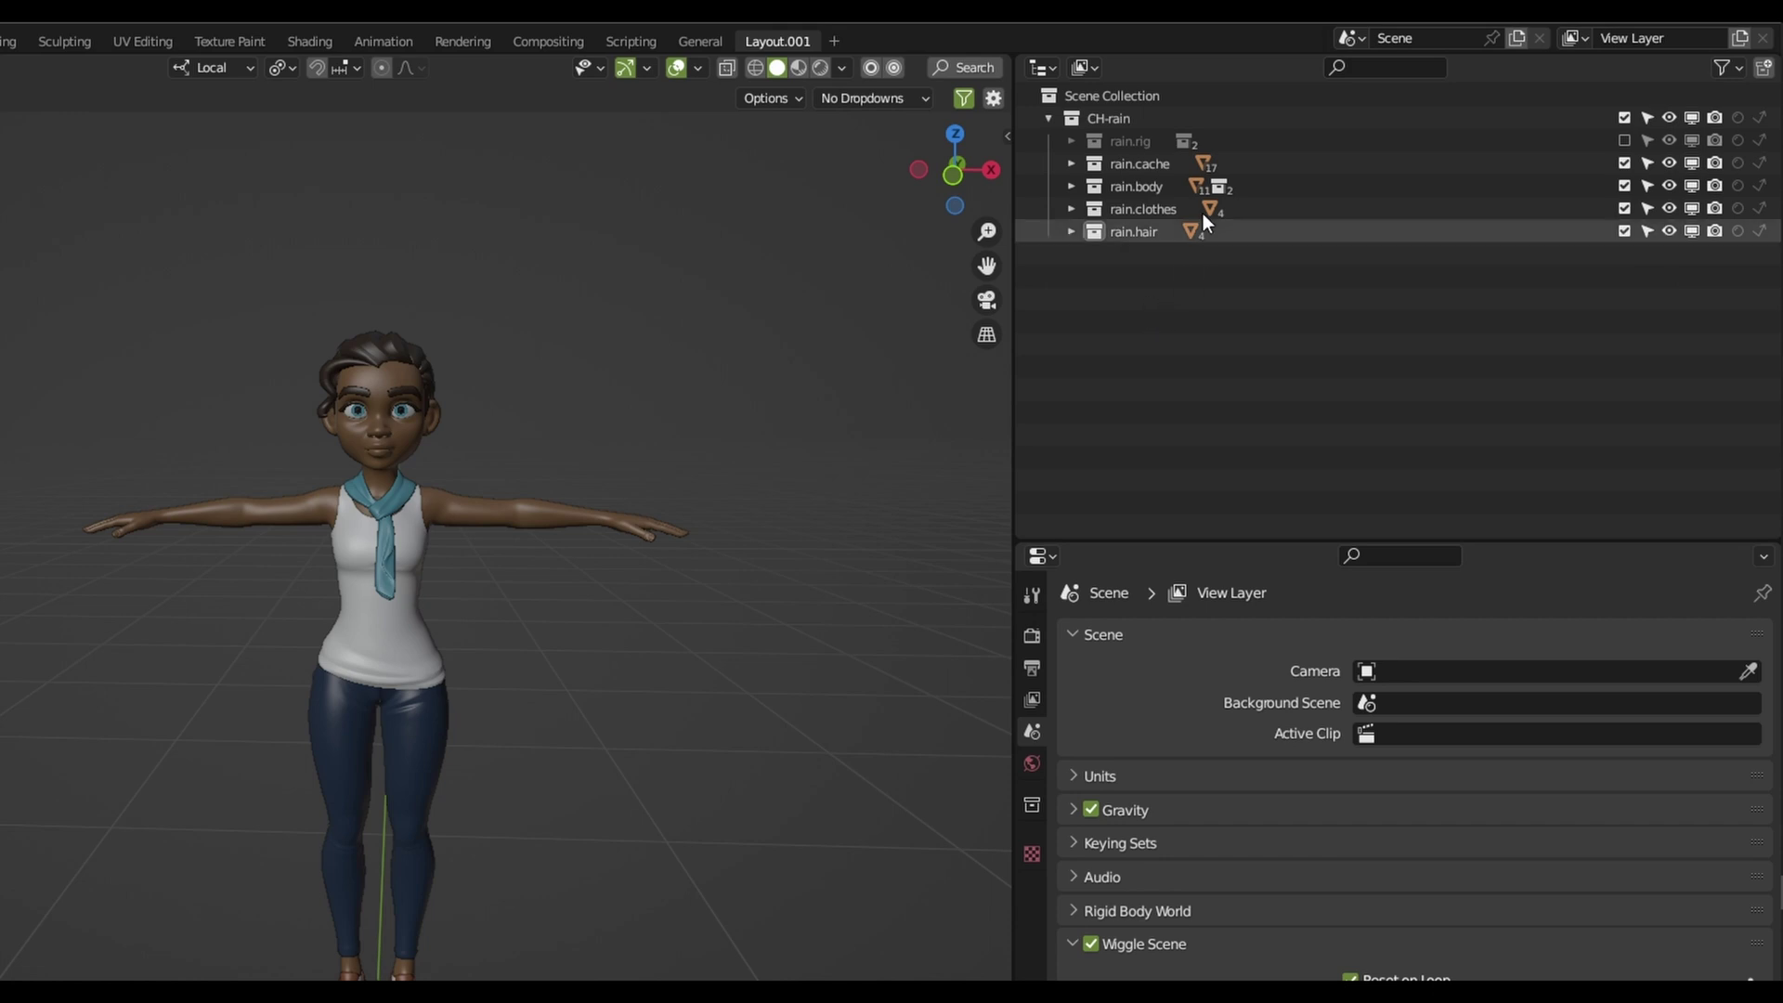
click(1148, 99)
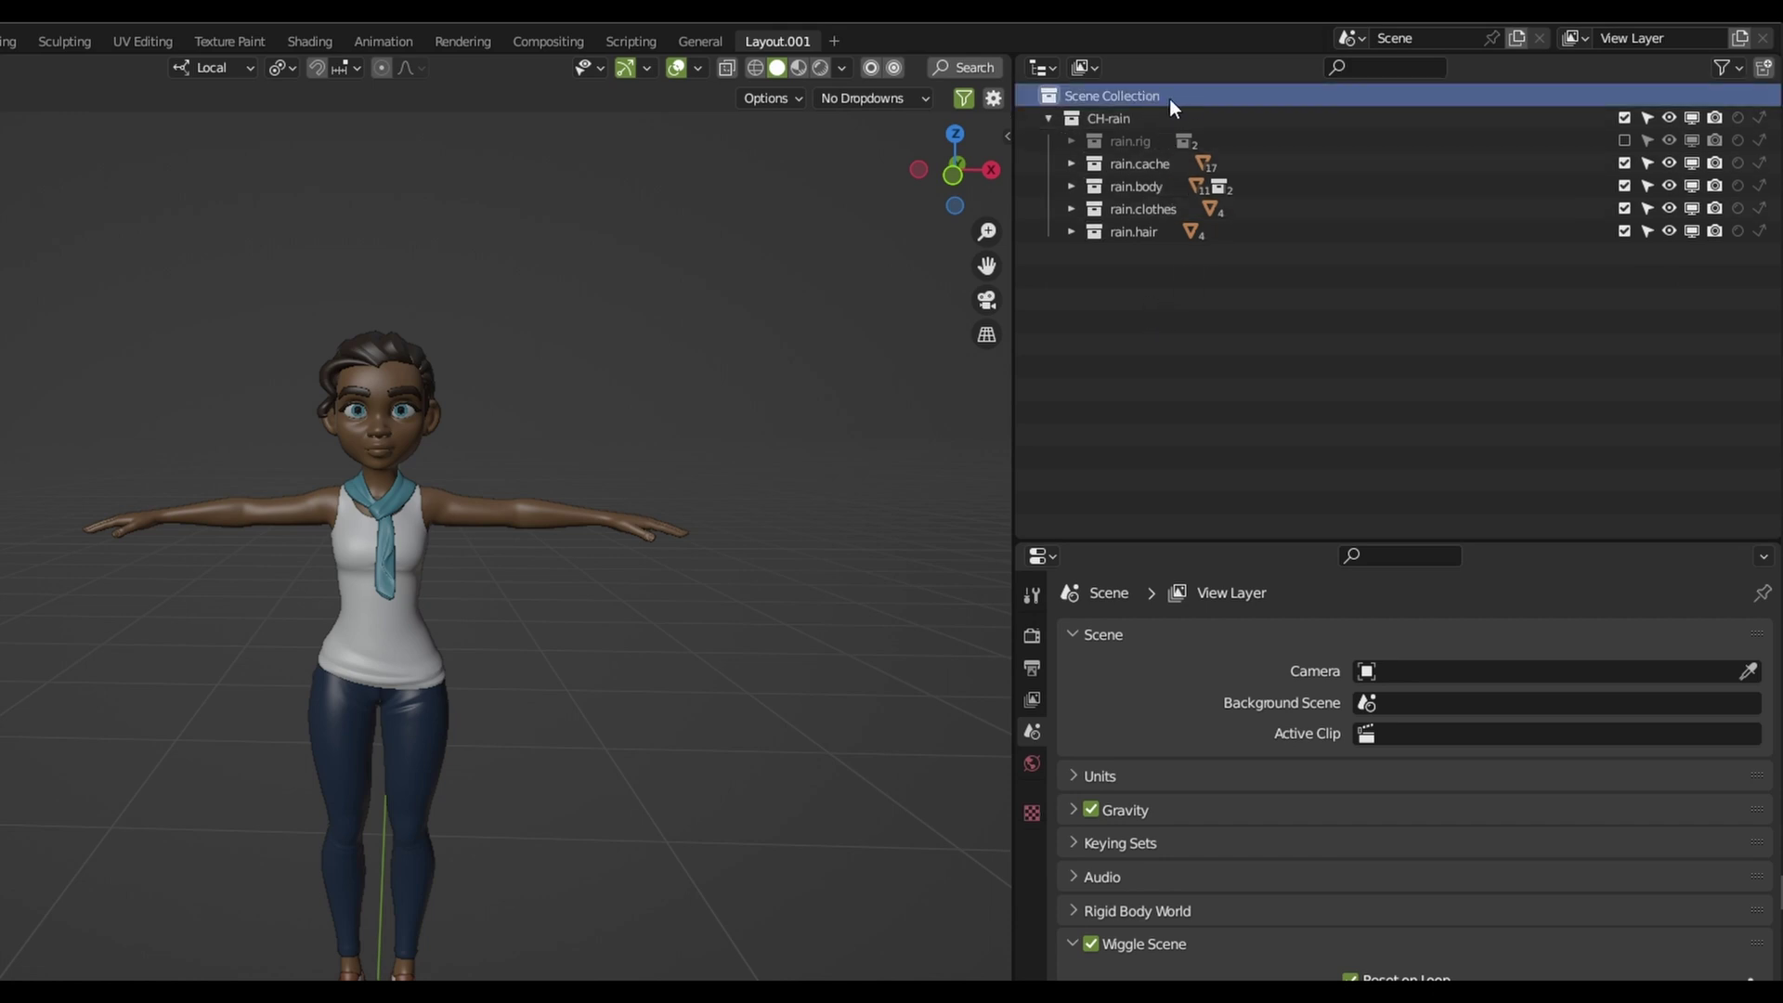
Create a new collection and rename it Rain_low
right_click(1148, 320)
click(1149, 321)
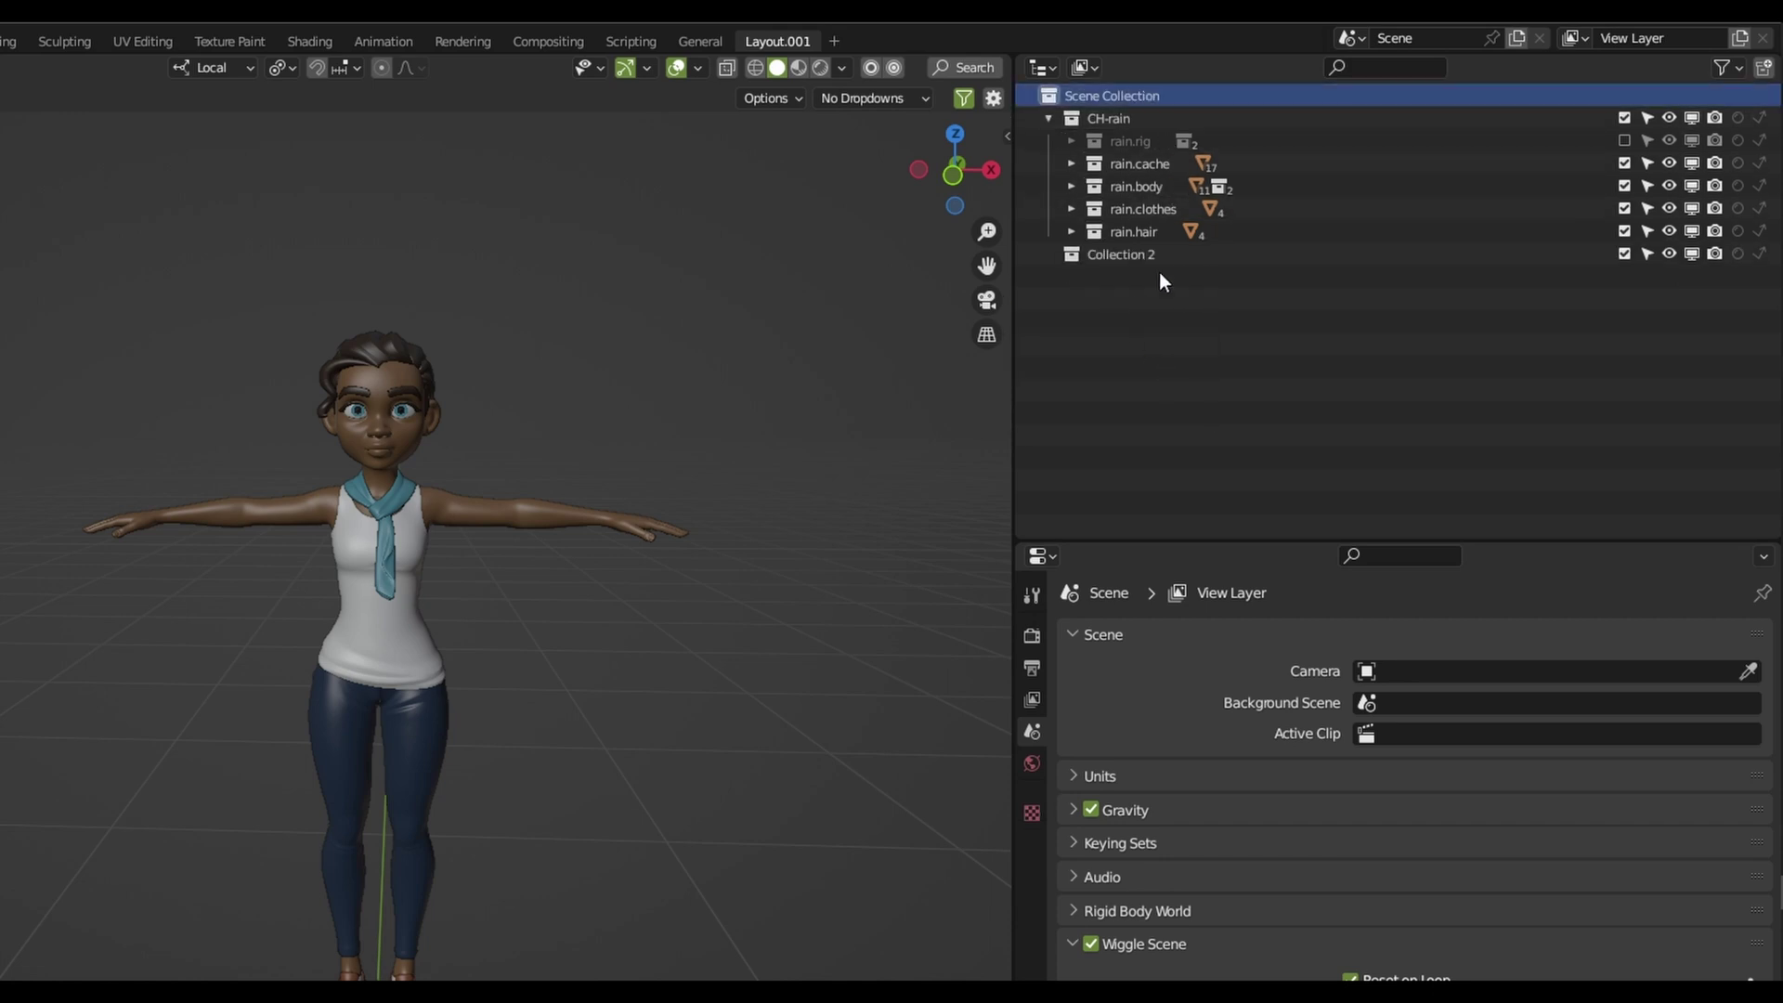
click(1138, 257)
double_click(1152, 255)
key(ctrl+a)
text(Rain_low)
key(Return)
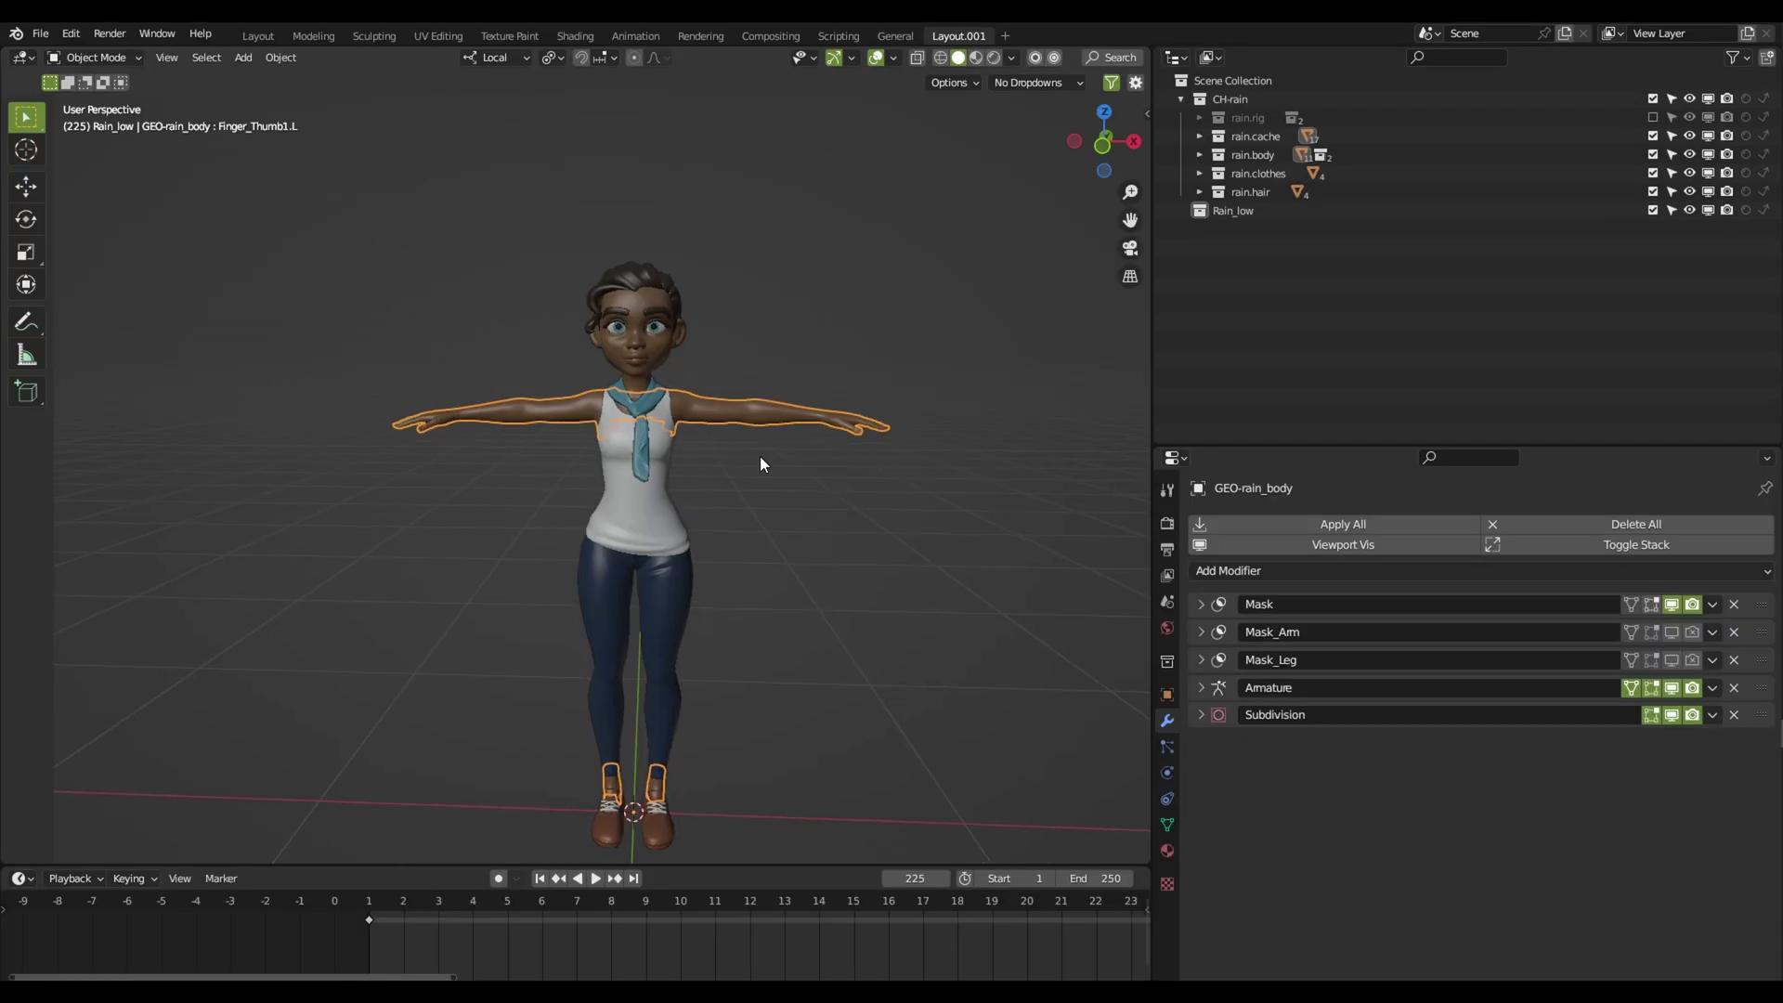
Select the character's top, jeans and shoes meshes together
click(687, 511)
click(685, 557)
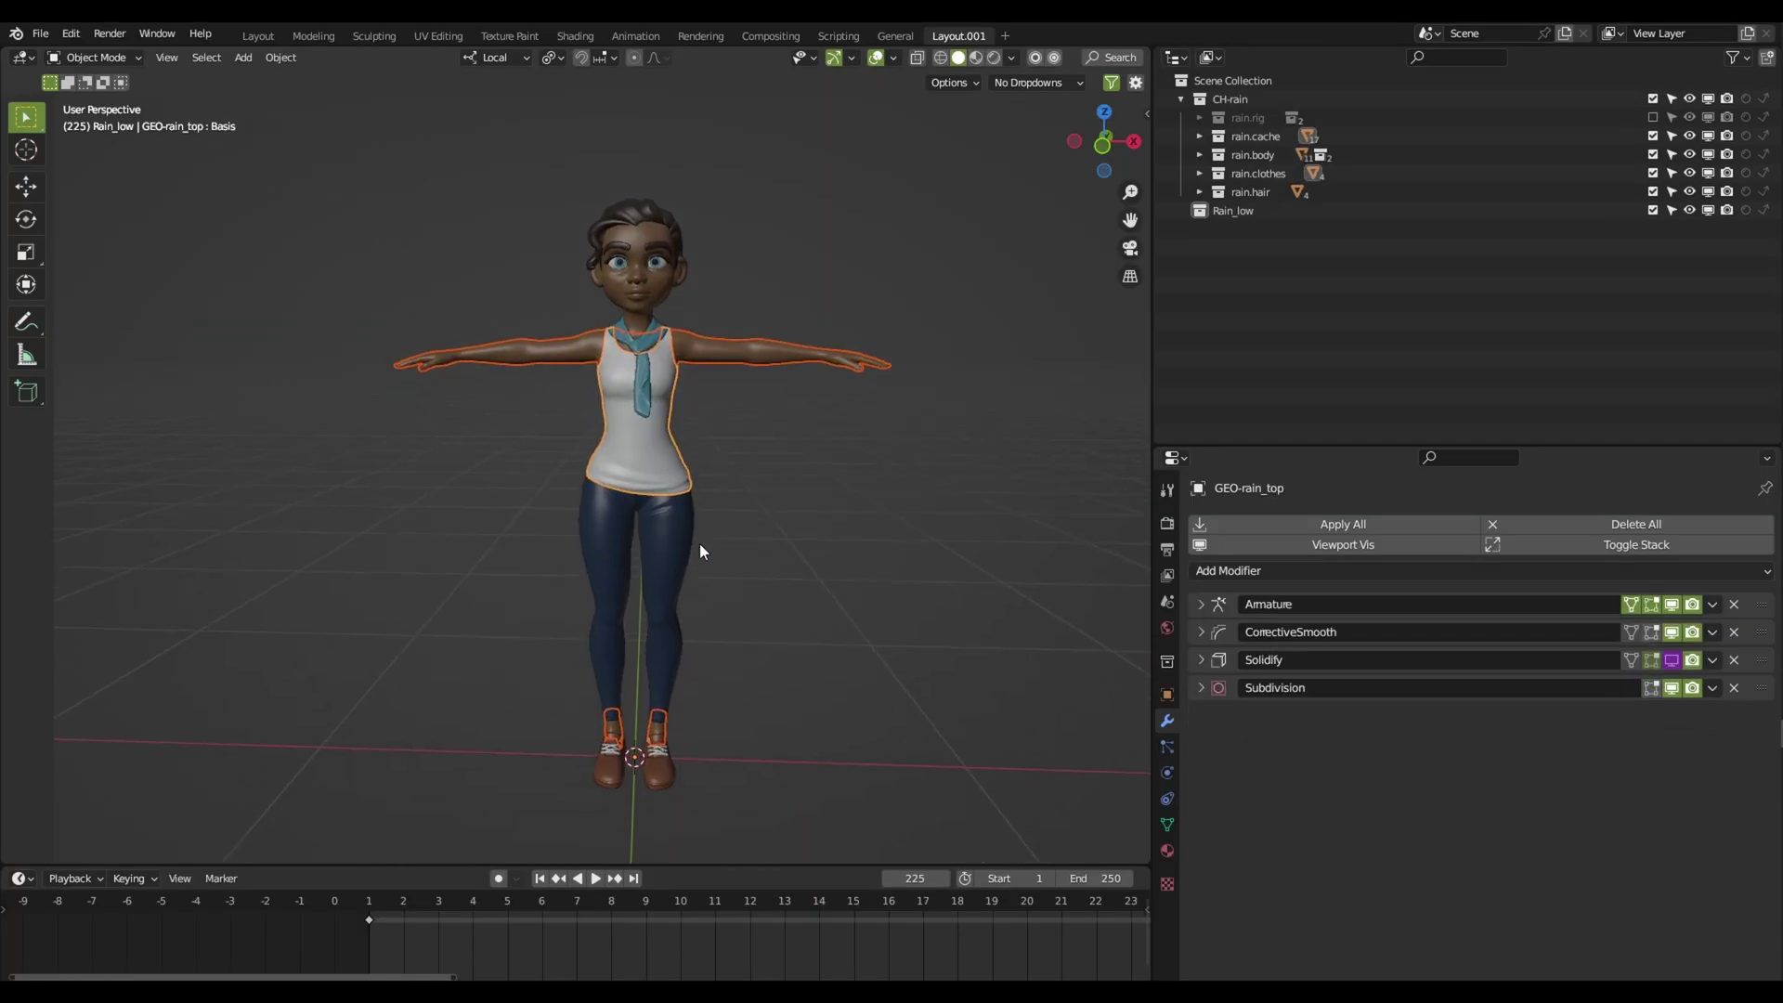
shift+middle_drag(733, 741, 728, 509)
scroll(728, 509, up, 4)
click(715, 631)
mouse_move(715, 631)
middle_down()
mouse_move(776, 577)
mouse_move(854, 646)
mouse_move(822, 531)
middle_up()
scroll(854, 646, down, 3)
scroll(823, 539, up, 1)
scroll(796, 594, up, 1)
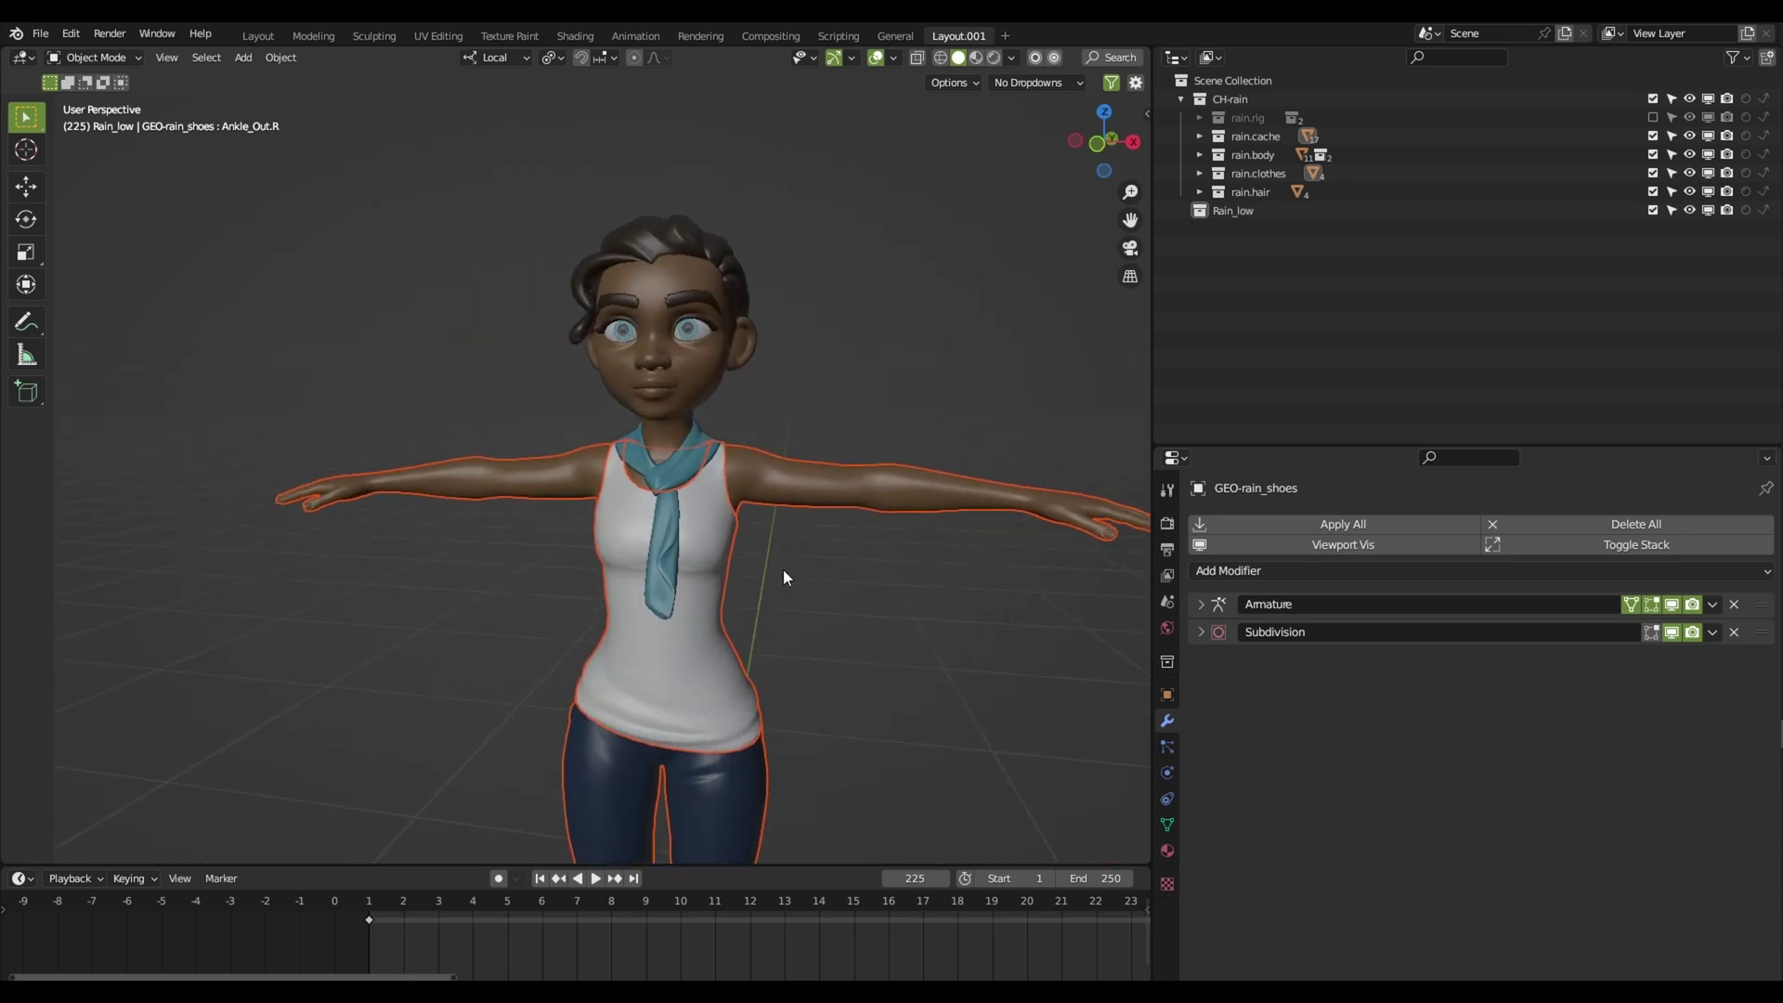
scroll(783, 577, up, 1)
middle_drag(650, 697, 721, 603)
scroll(721, 603, up, 1)
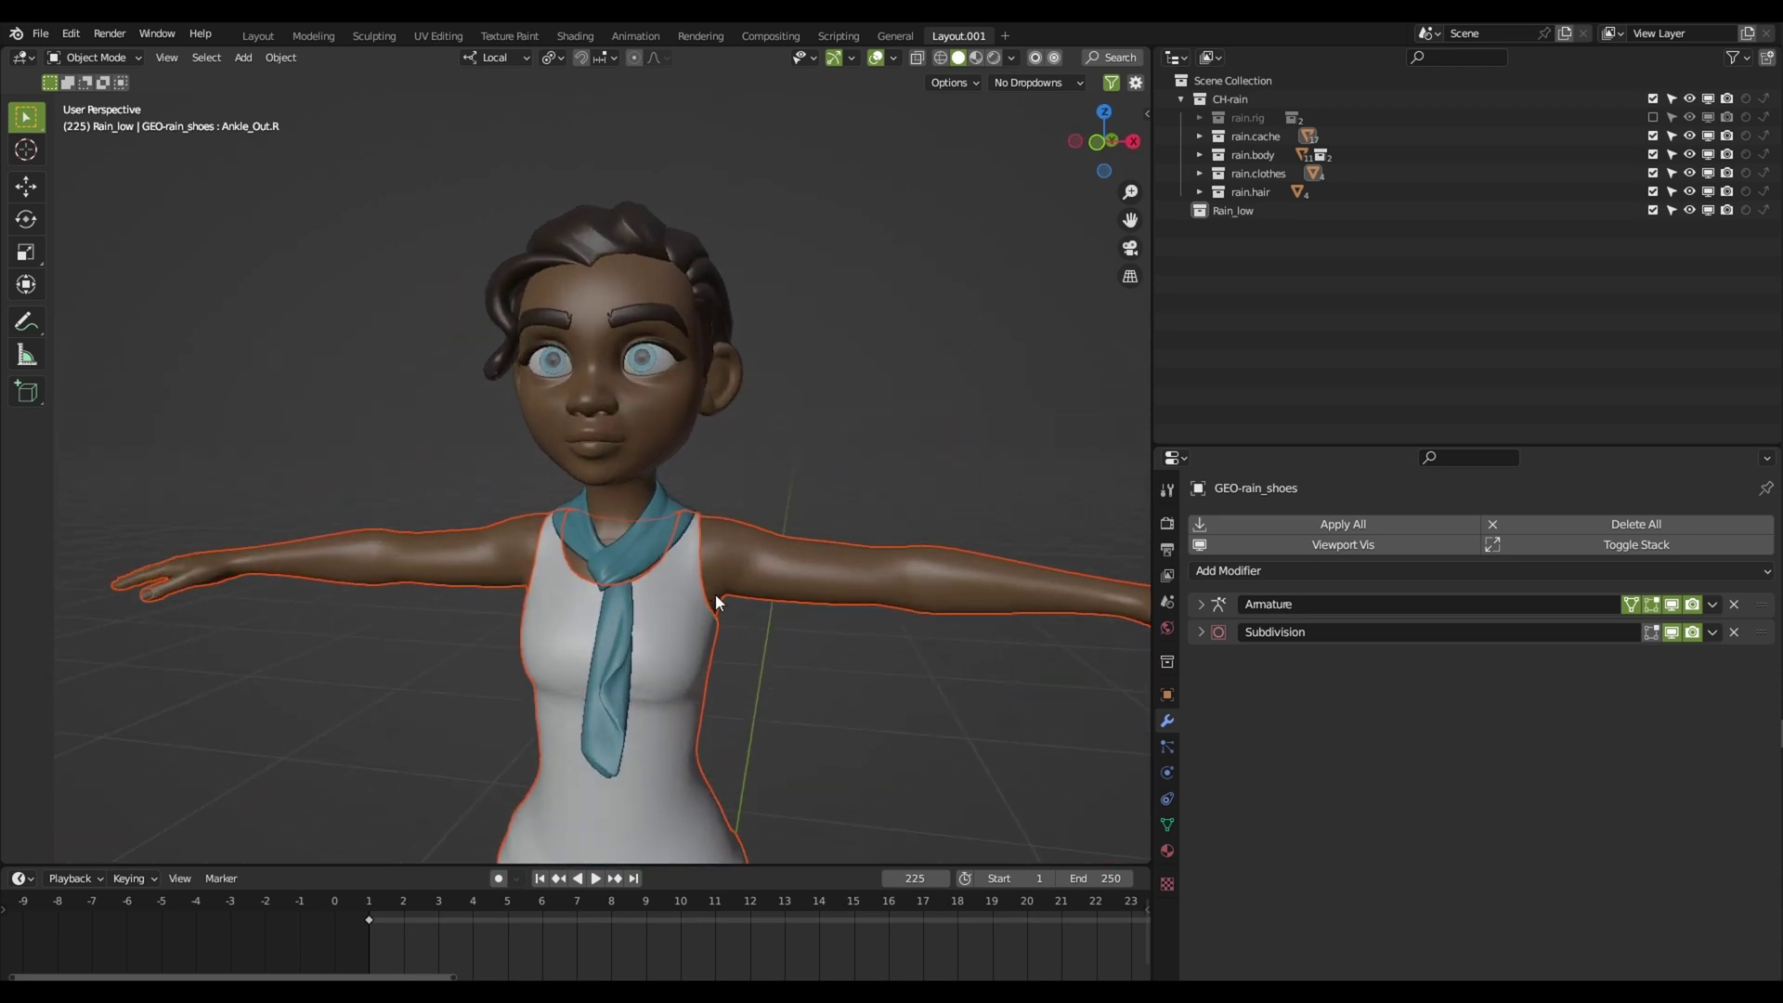
Add the head, hair, eyebrows, eyes, eyelashes, ponytail, hairband and hair strand to the selection
click(689, 432)
scroll(759, 455, up, 1)
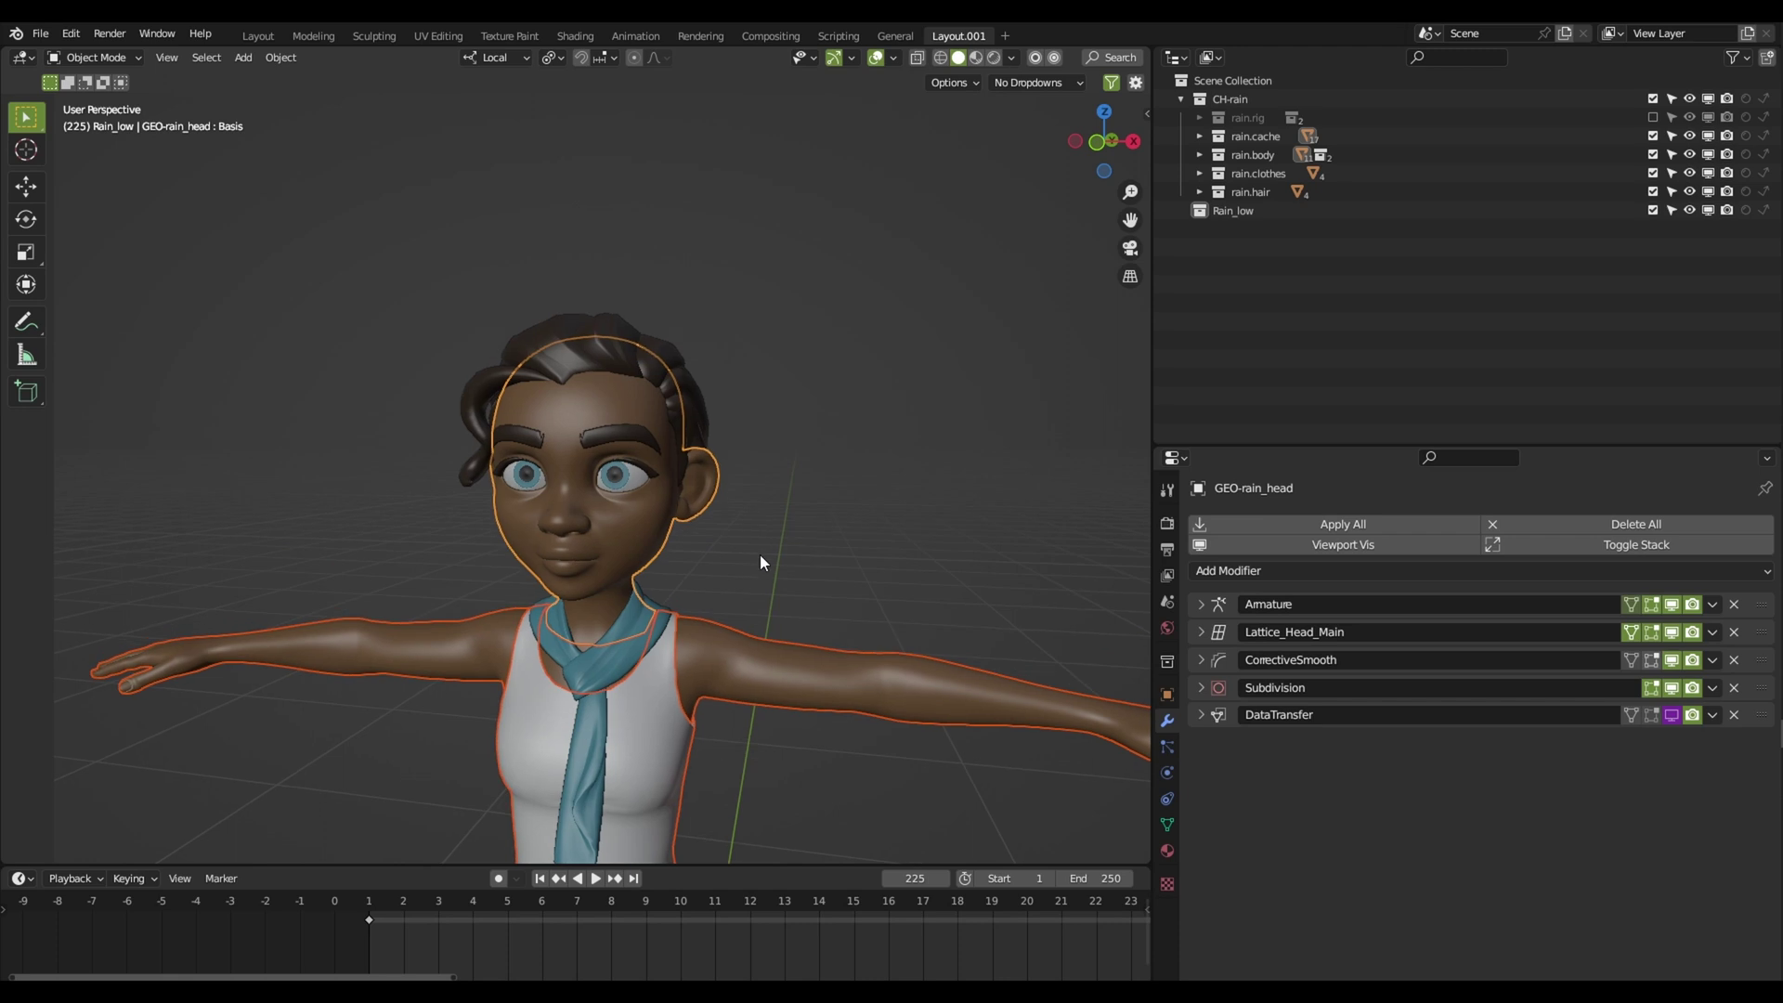
scroll(760, 554, up, 1)
shift+click(744, 383)
shift+click(643, 414)
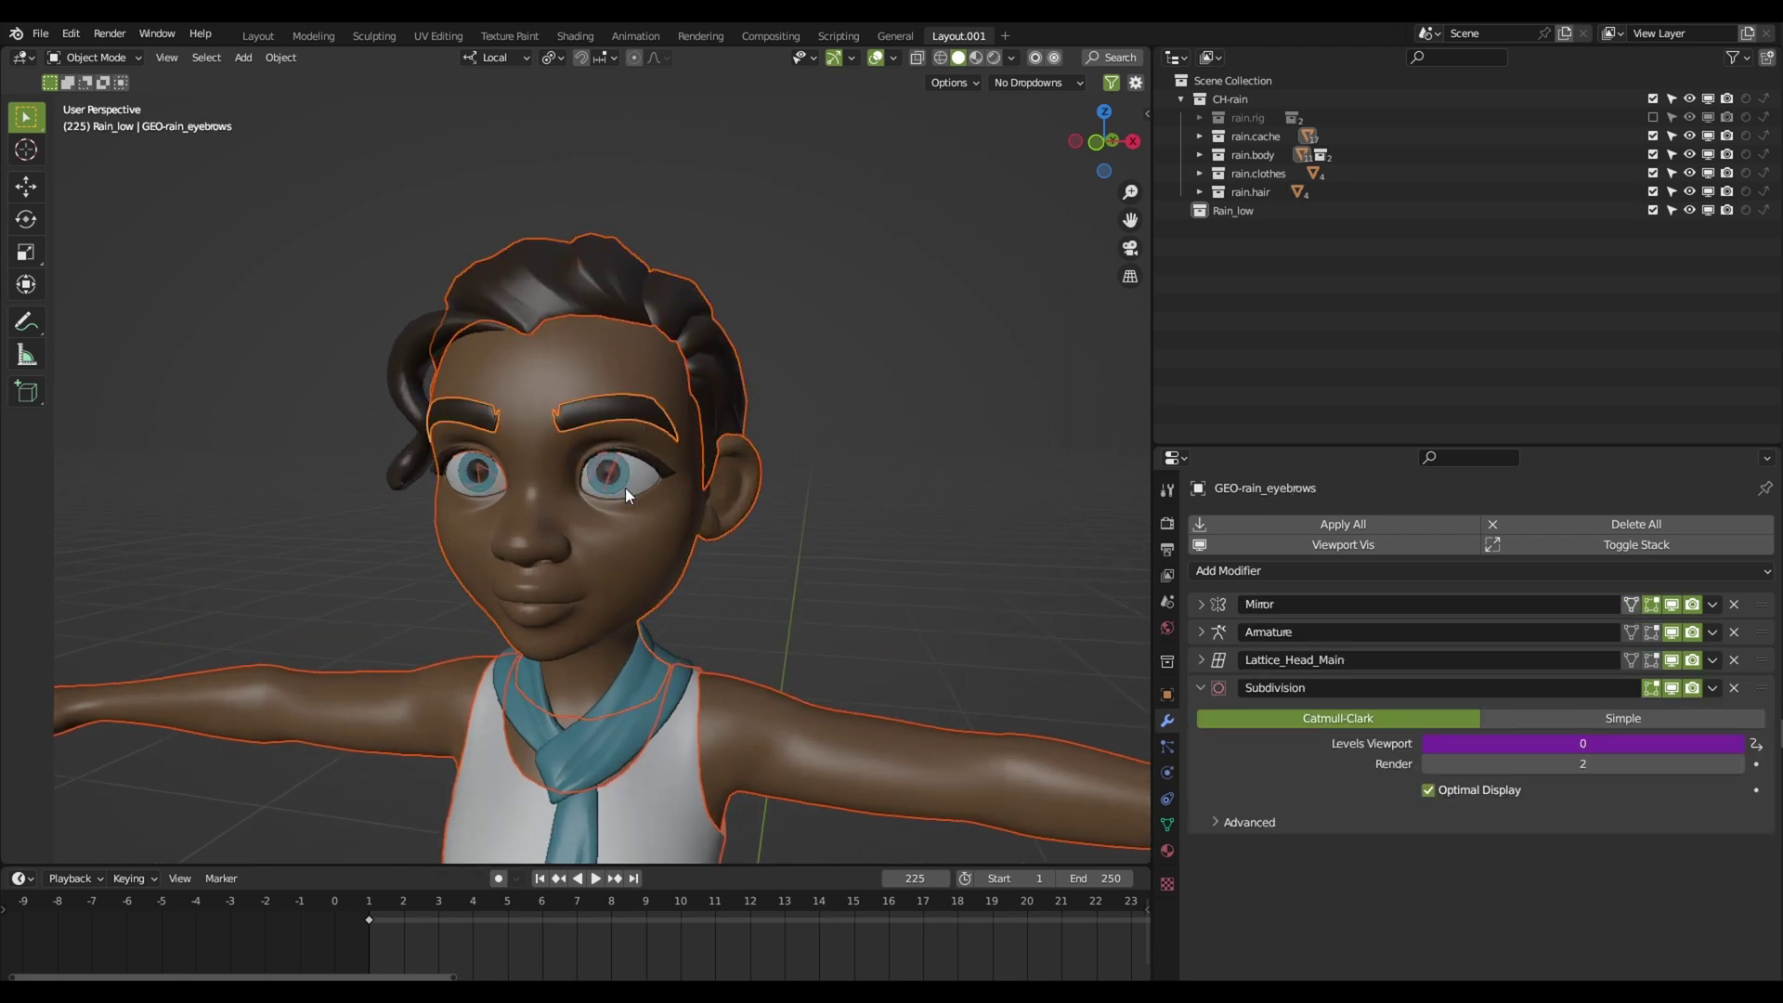
shift+click(638, 479)
shift+click(659, 483)
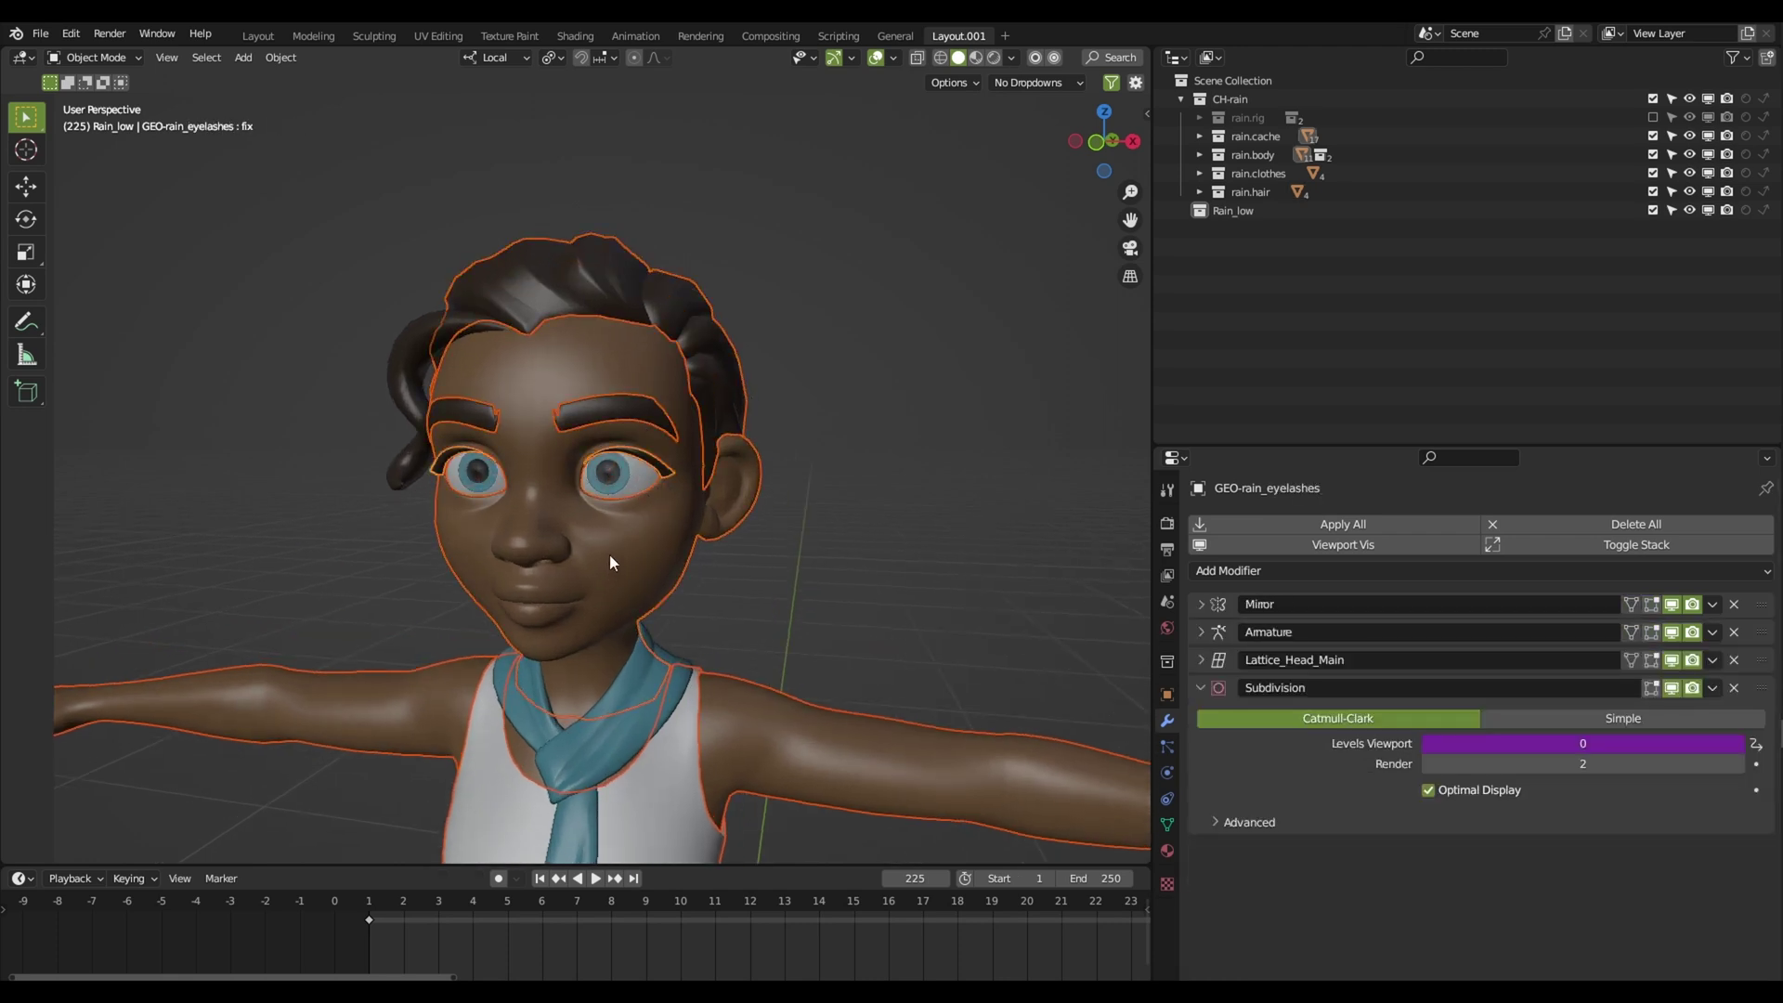
middle_drag(609, 554, 716, 377)
shift+click(715, 377)
shift+click(728, 362)
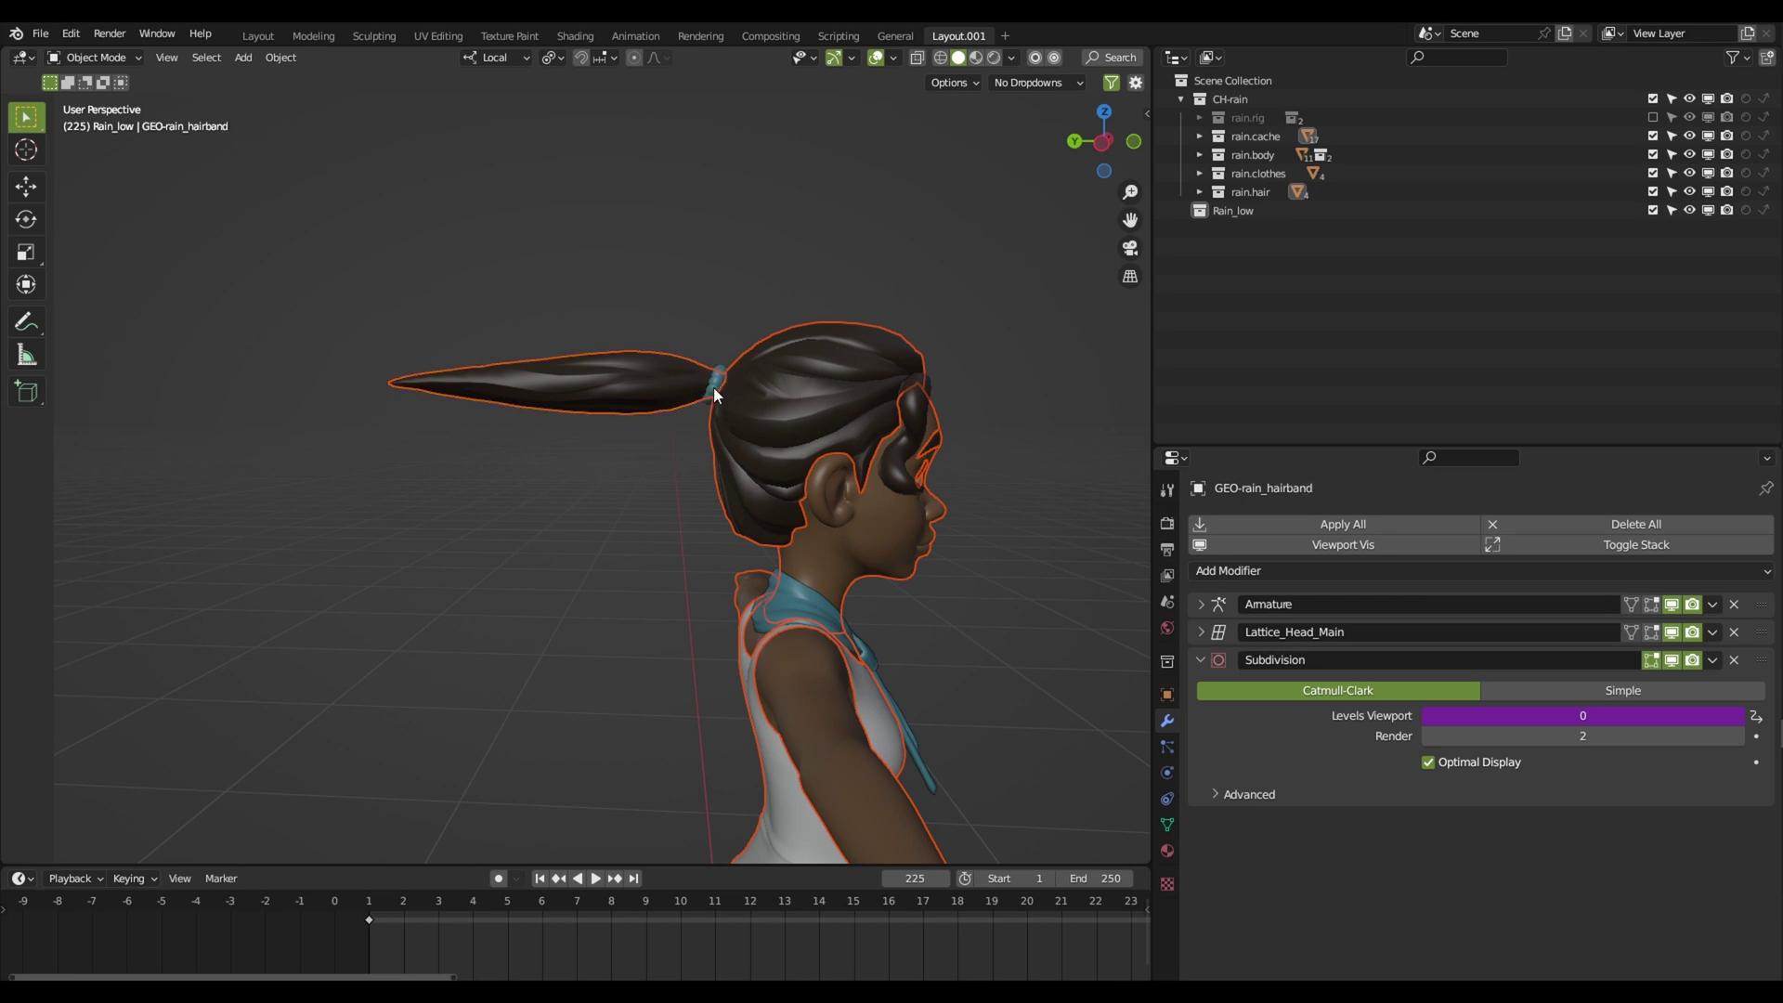
middle_drag(724, 421, 921, 366)
shift+click(446, 418)
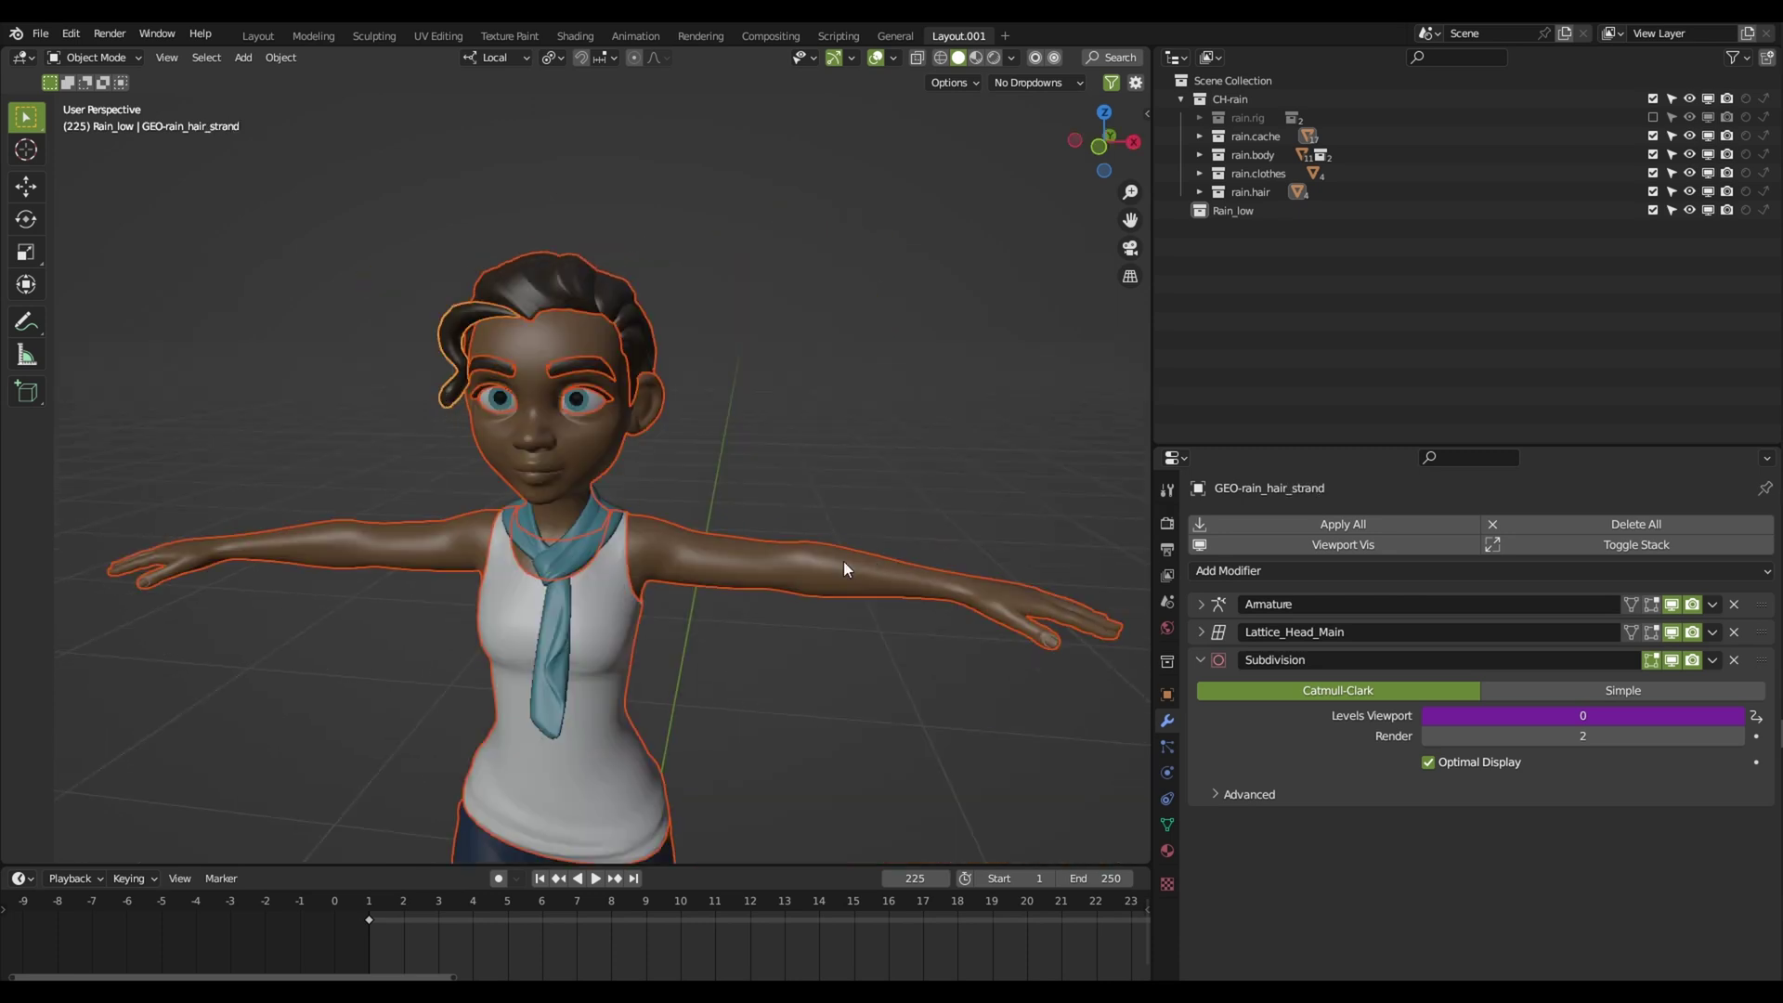
scroll(843, 568, down, 3)
scroll(813, 628, down, 2)
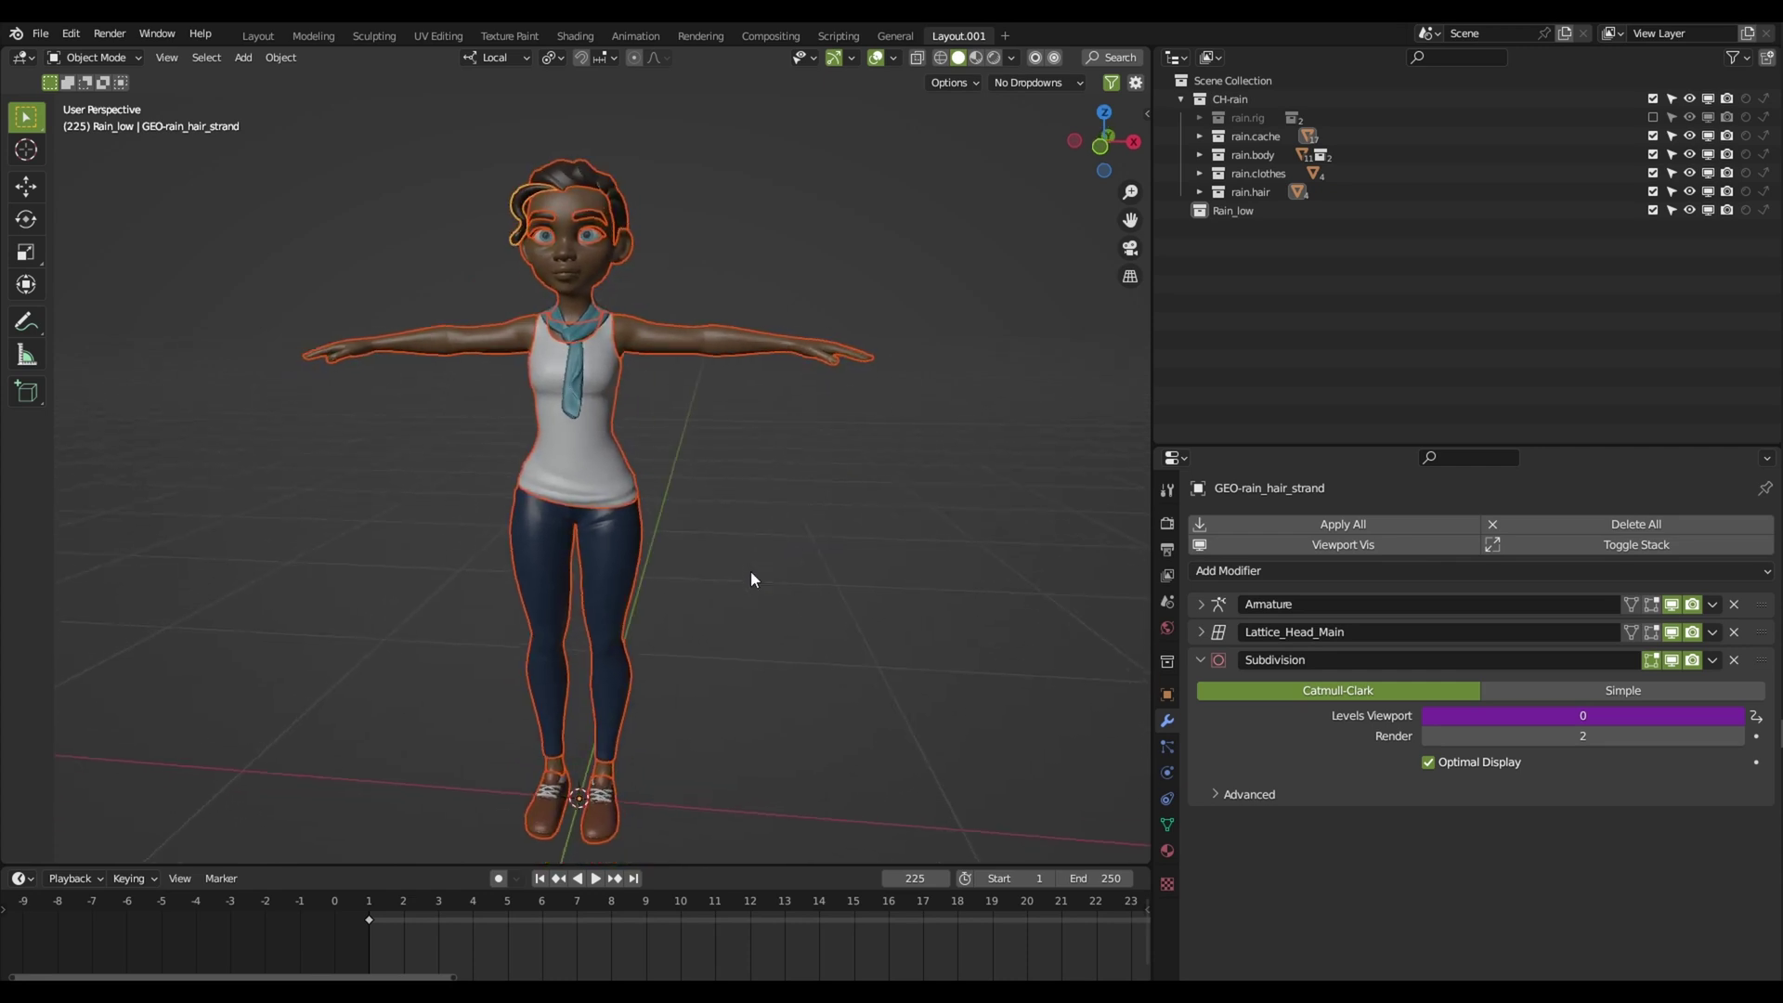
scroll(733, 547, down, 1)
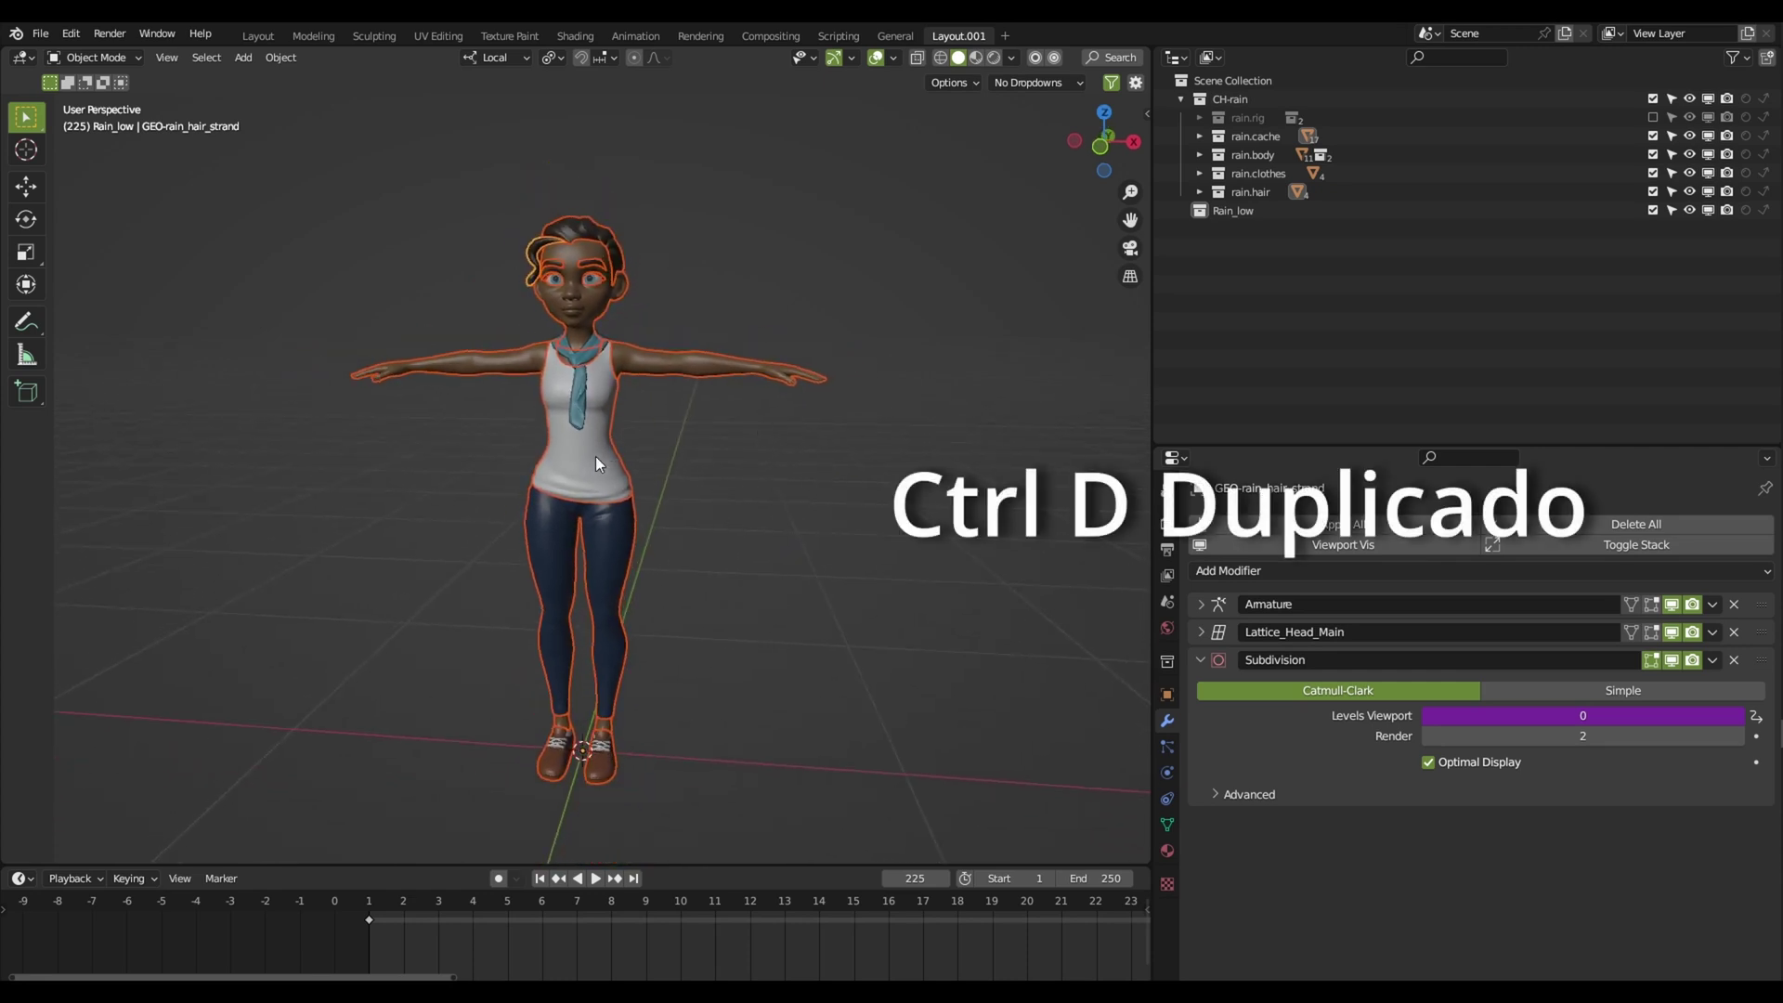
Duplicate the selected meshes in place with Ctrl+D and show the copies in the outliner
key(ctrl+d)
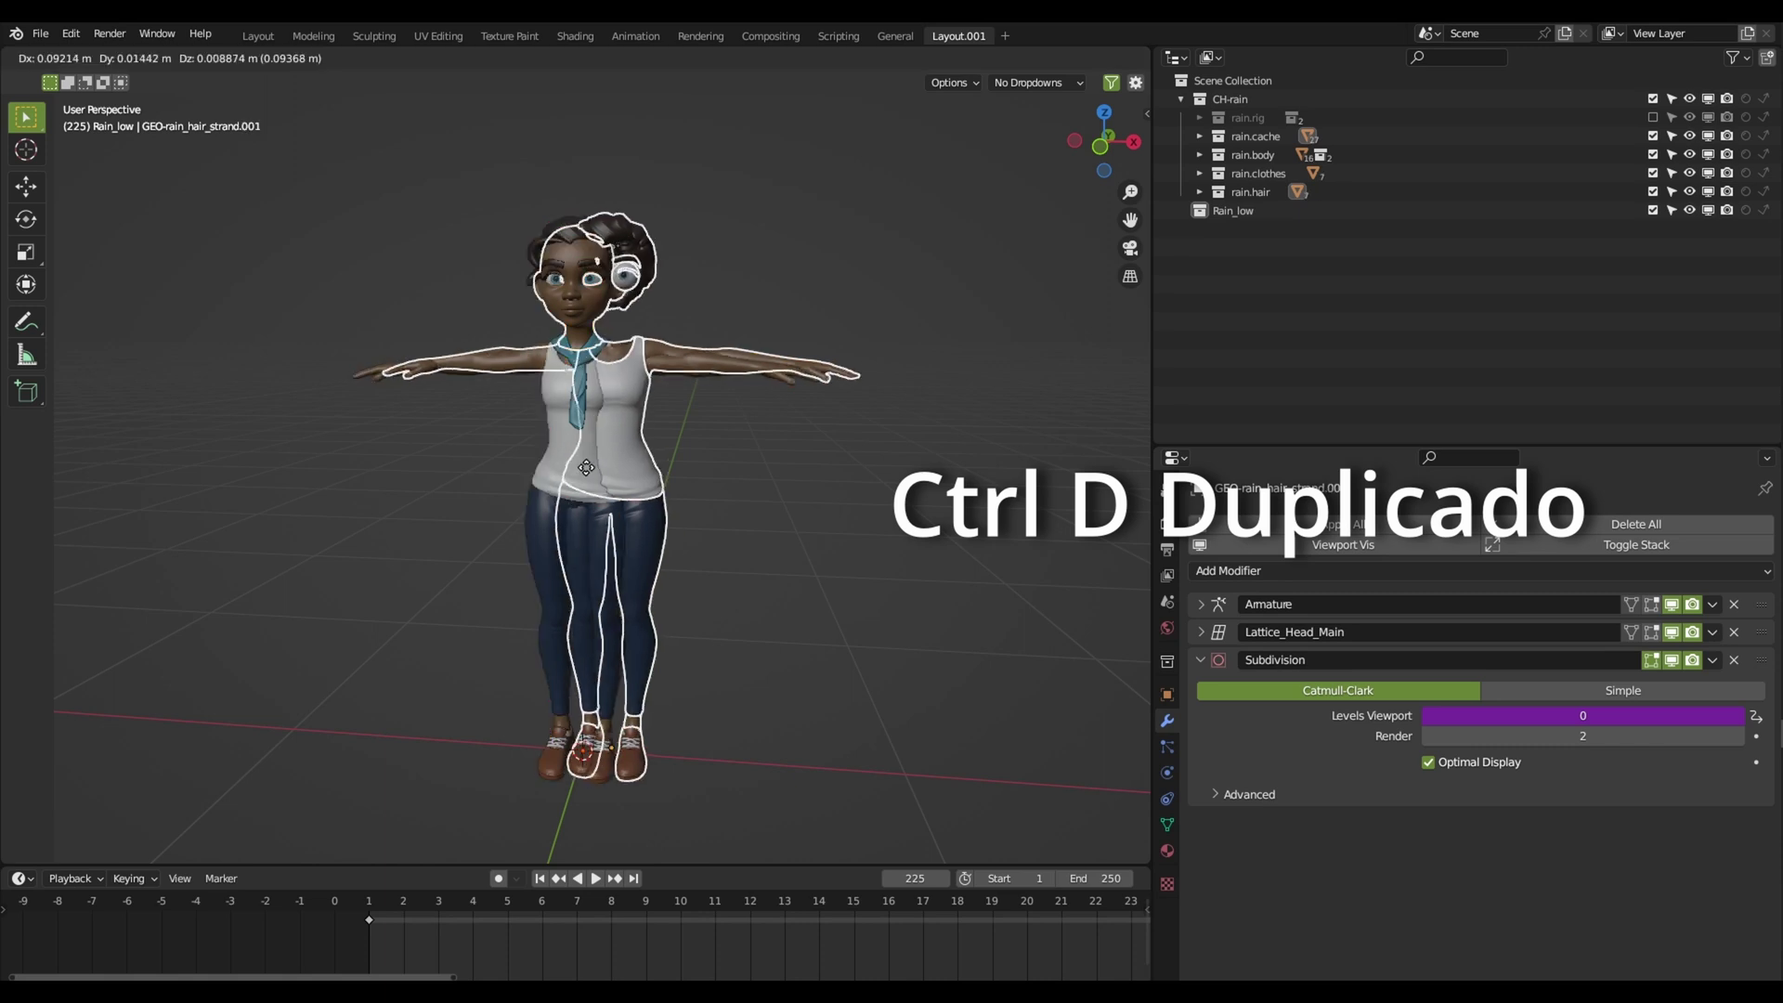
right_click(688, 430)
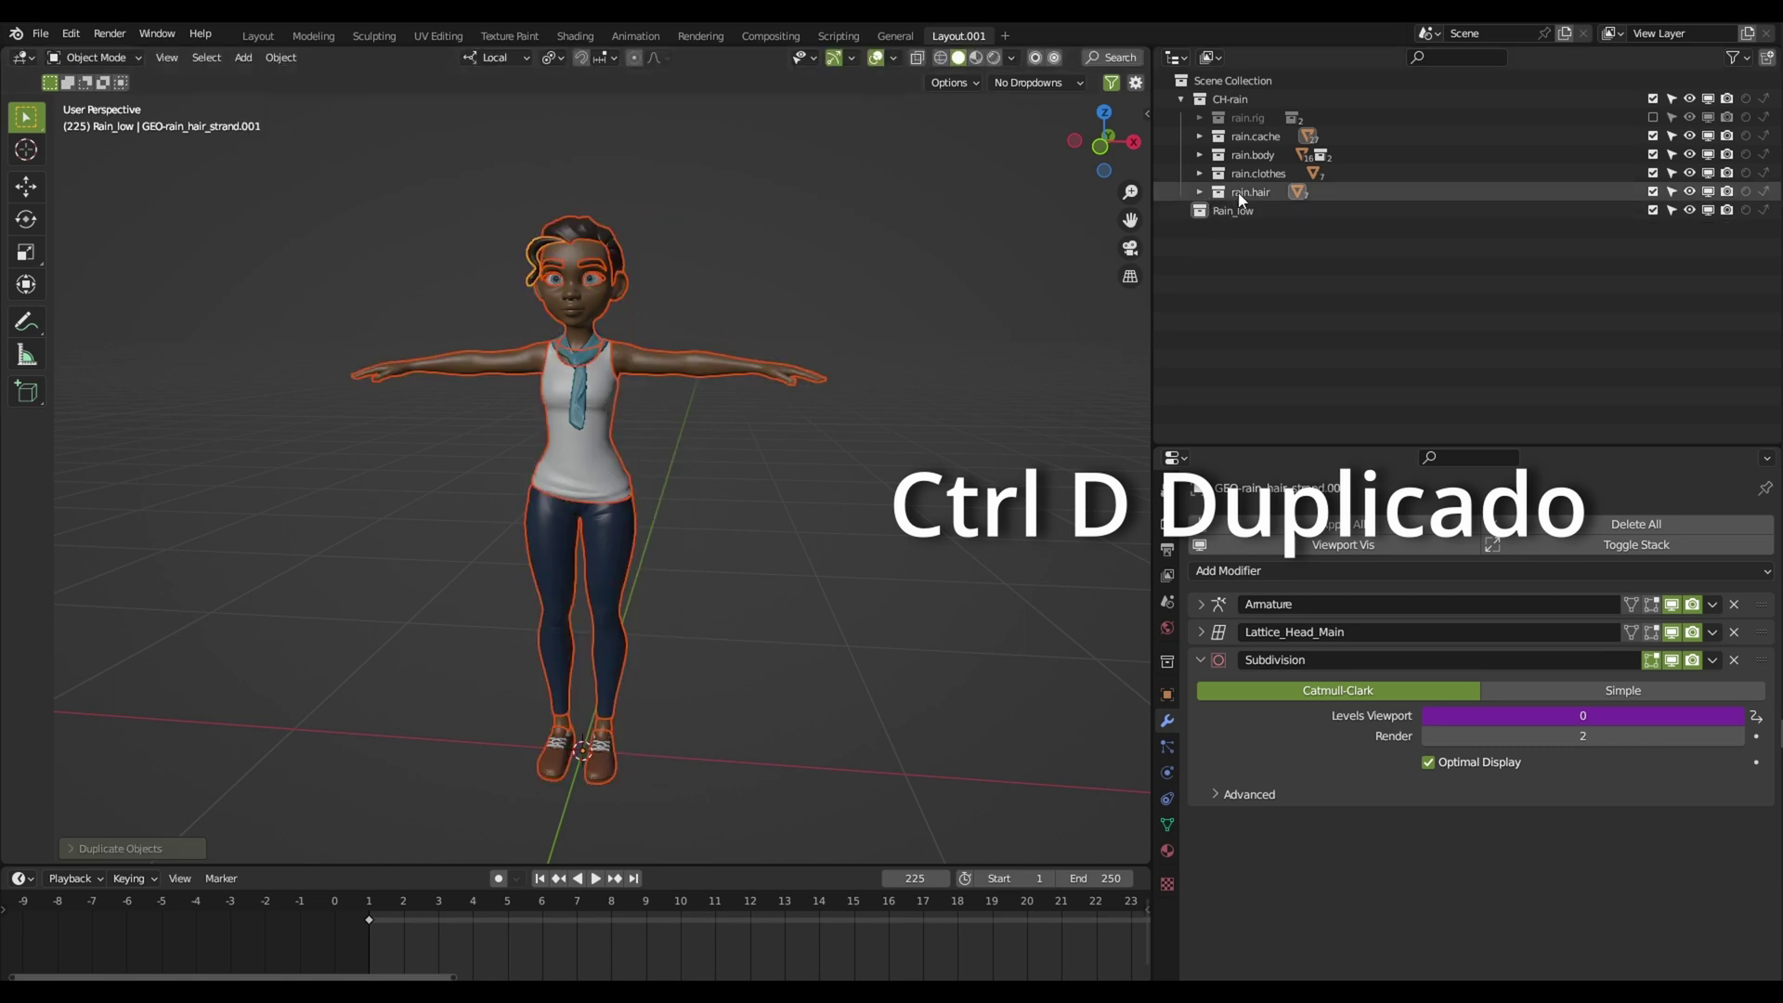
key(KP_Decimal)
Move the .001 duplicates into the Rain_low collection
key(f)
drag(1322, 250, 1353, 444)
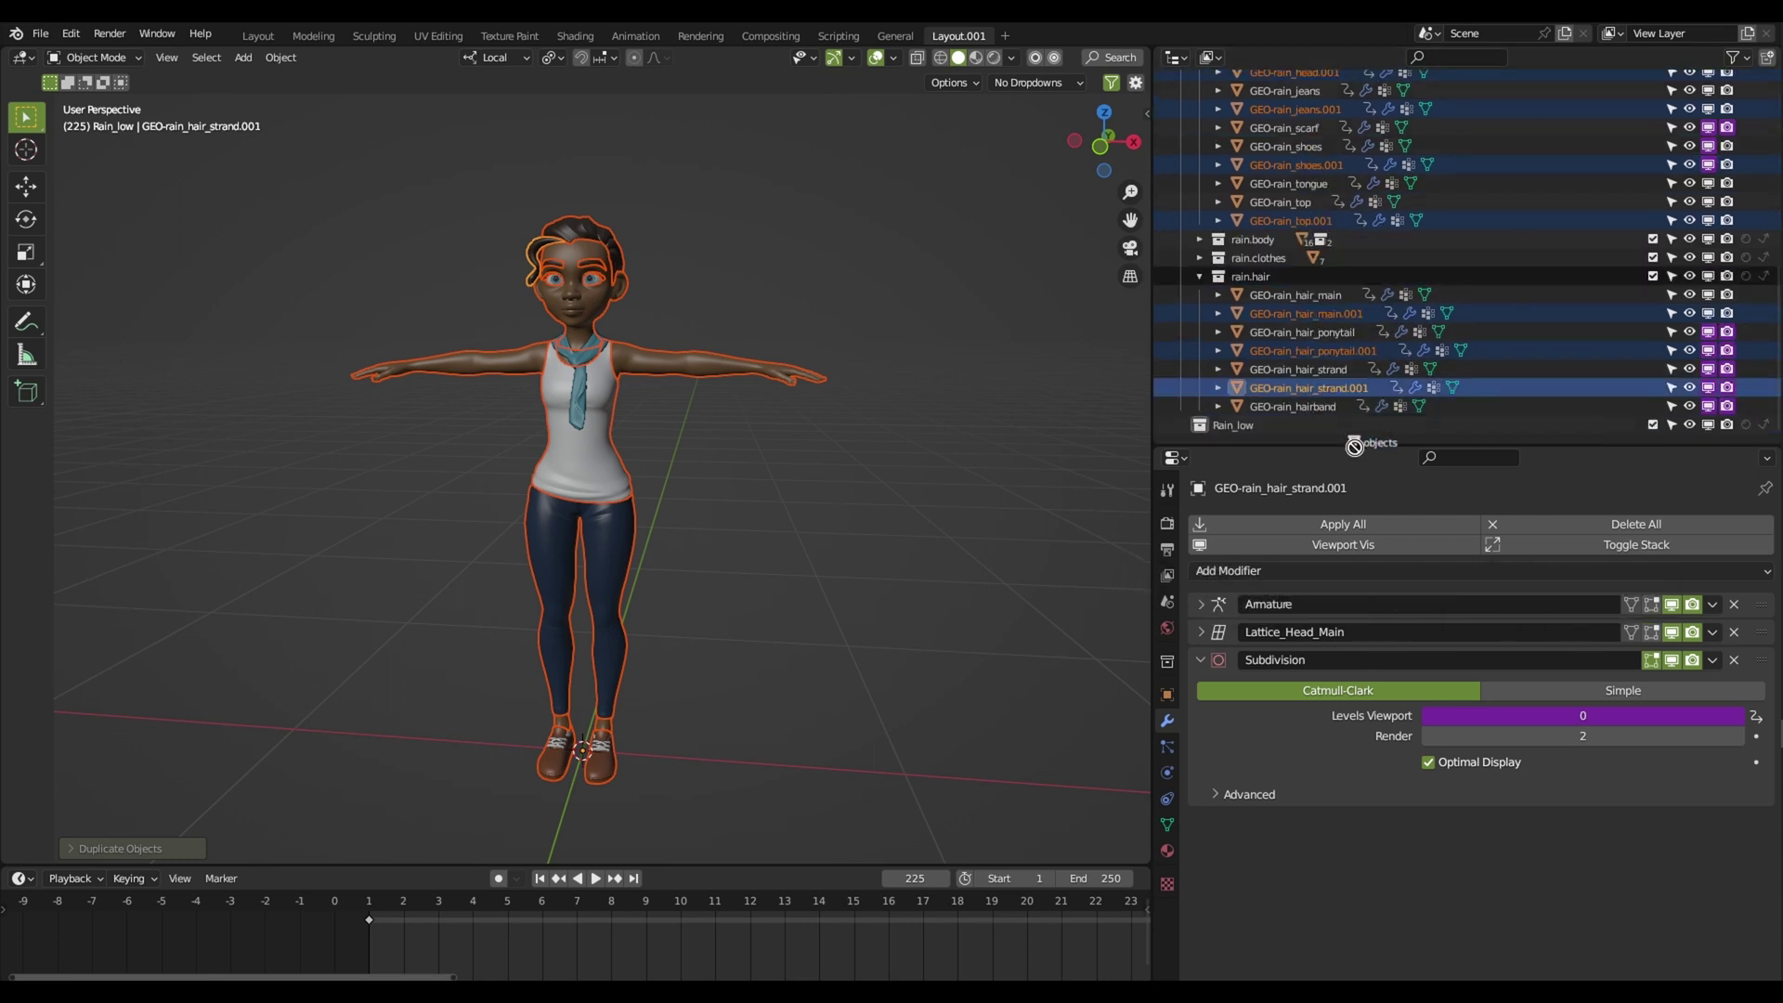
click(1267, 422)
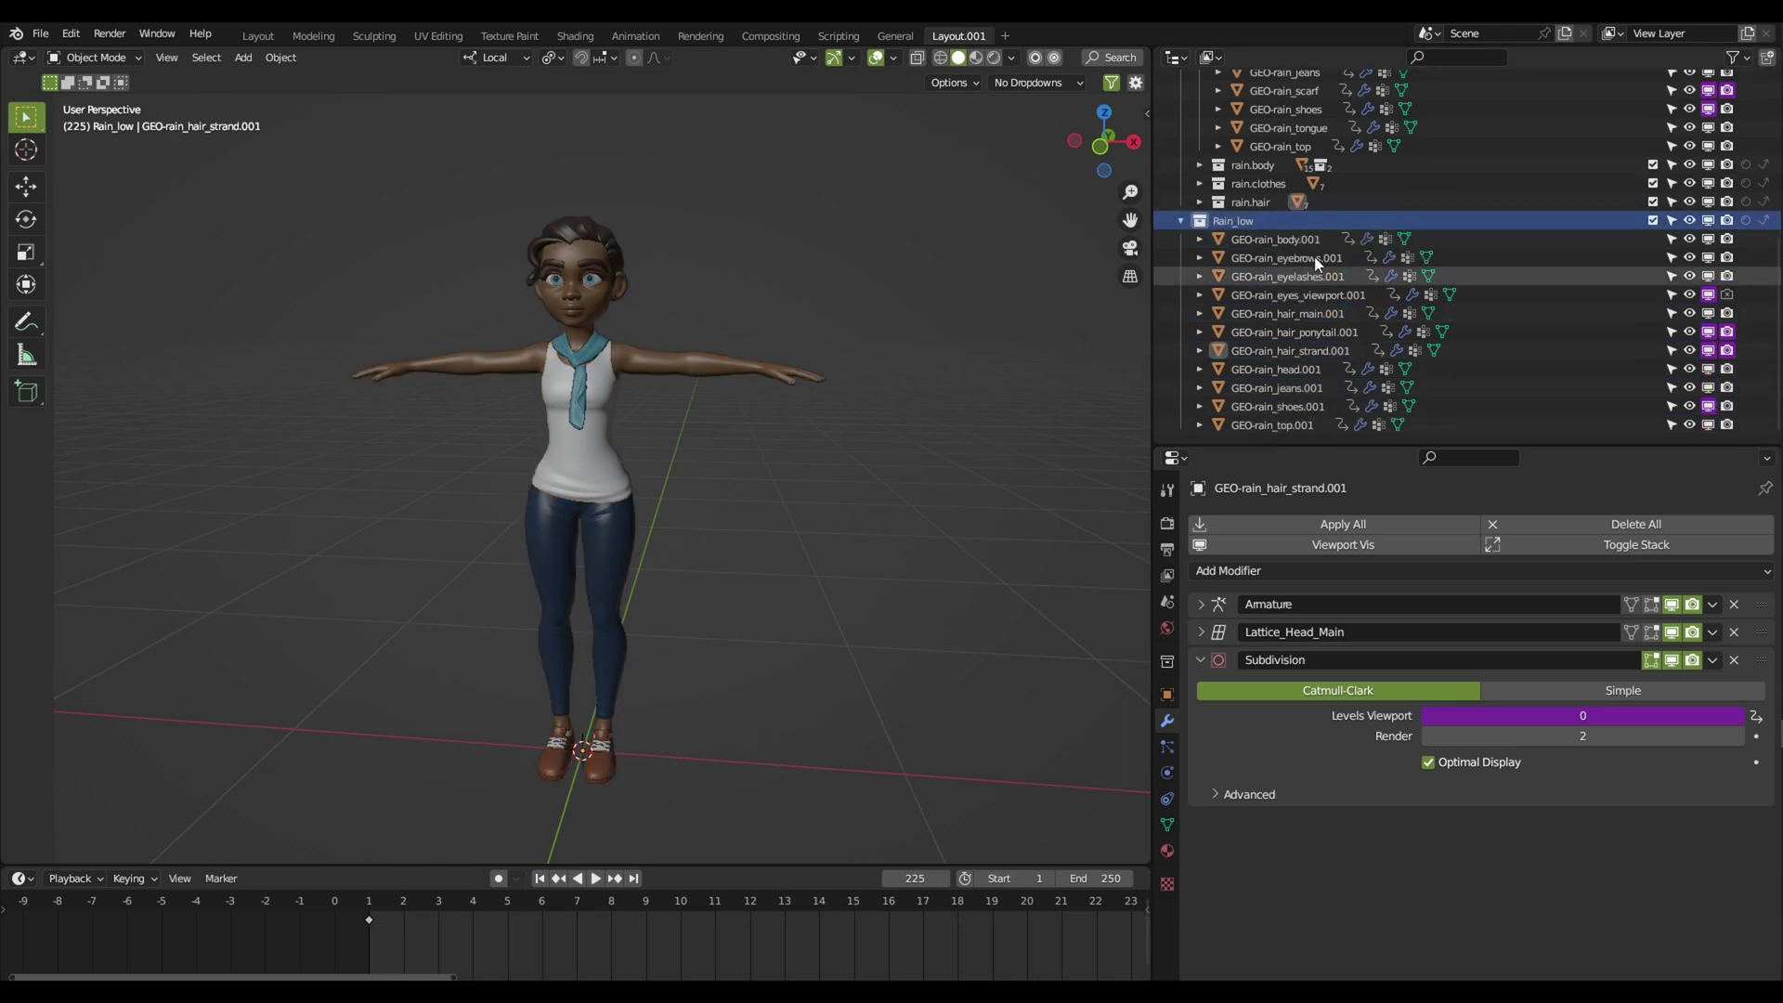
scroll(1281, 288, up, 4)
click(1181, 319)
Exclude the original rain.cache, rain.body, rain.clothes and rain.hair collections, then select GEO-rain_body.001
scroll(1319, 334, up, 8)
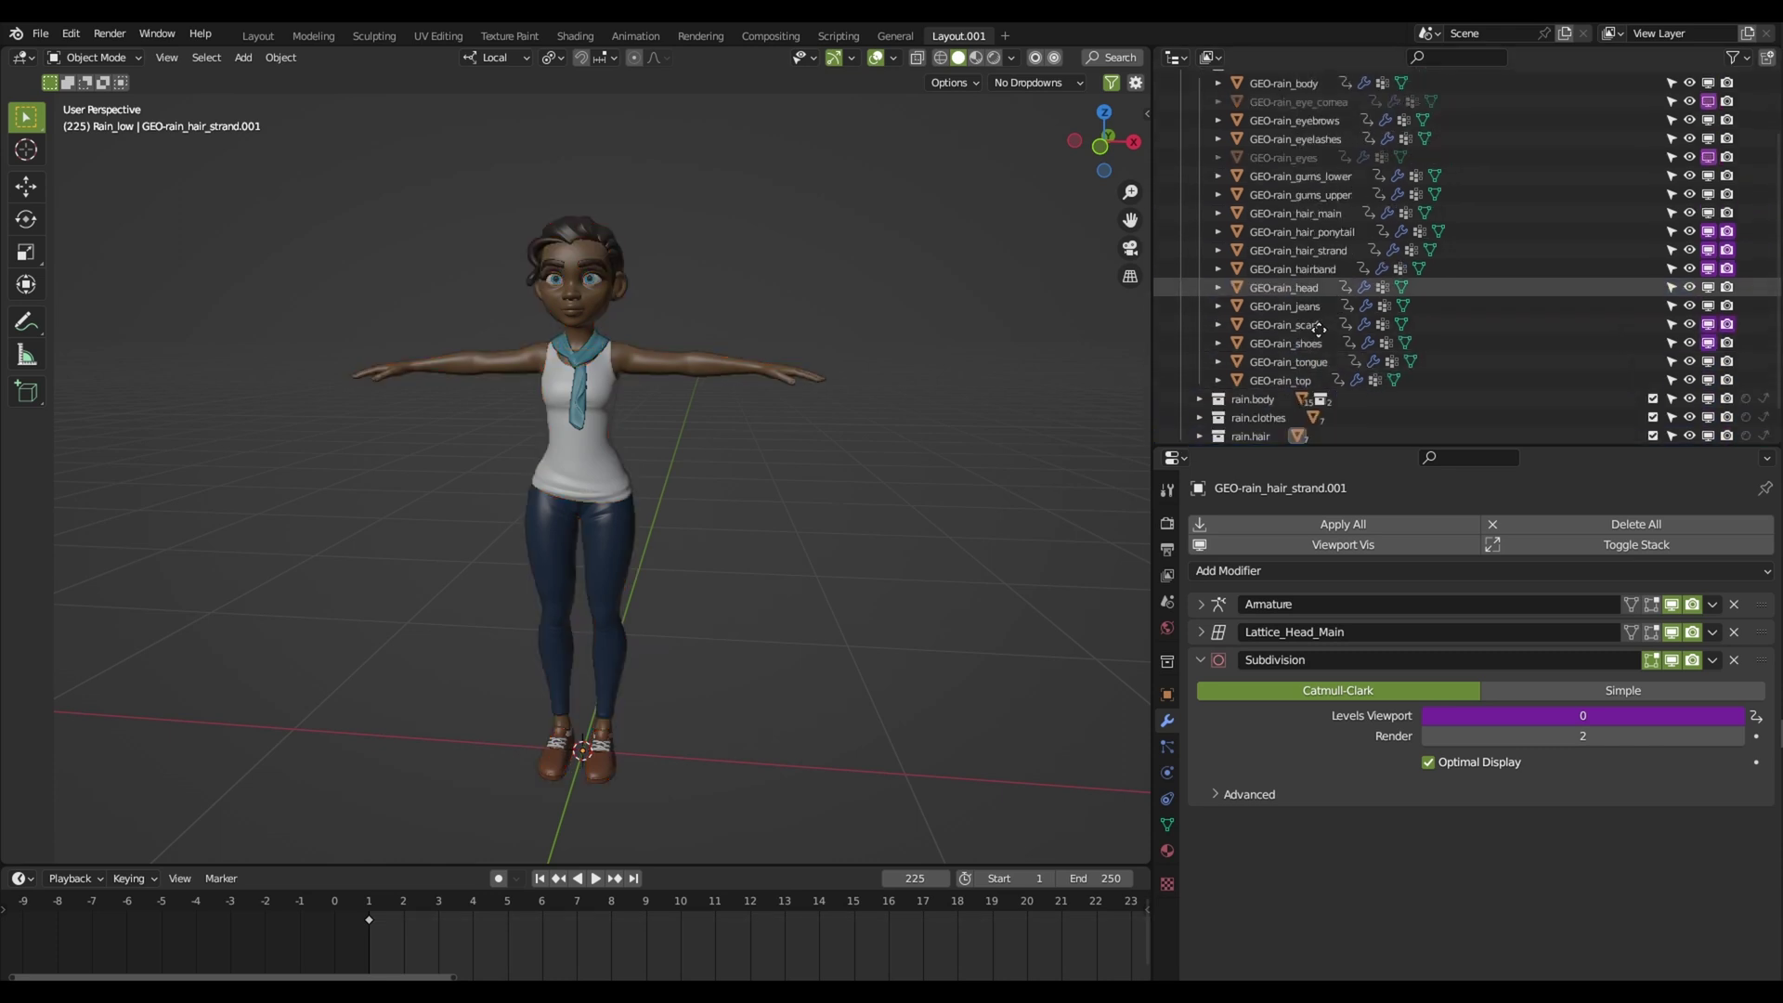
click(1199, 135)
drag(1653, 135, 1652, 191)
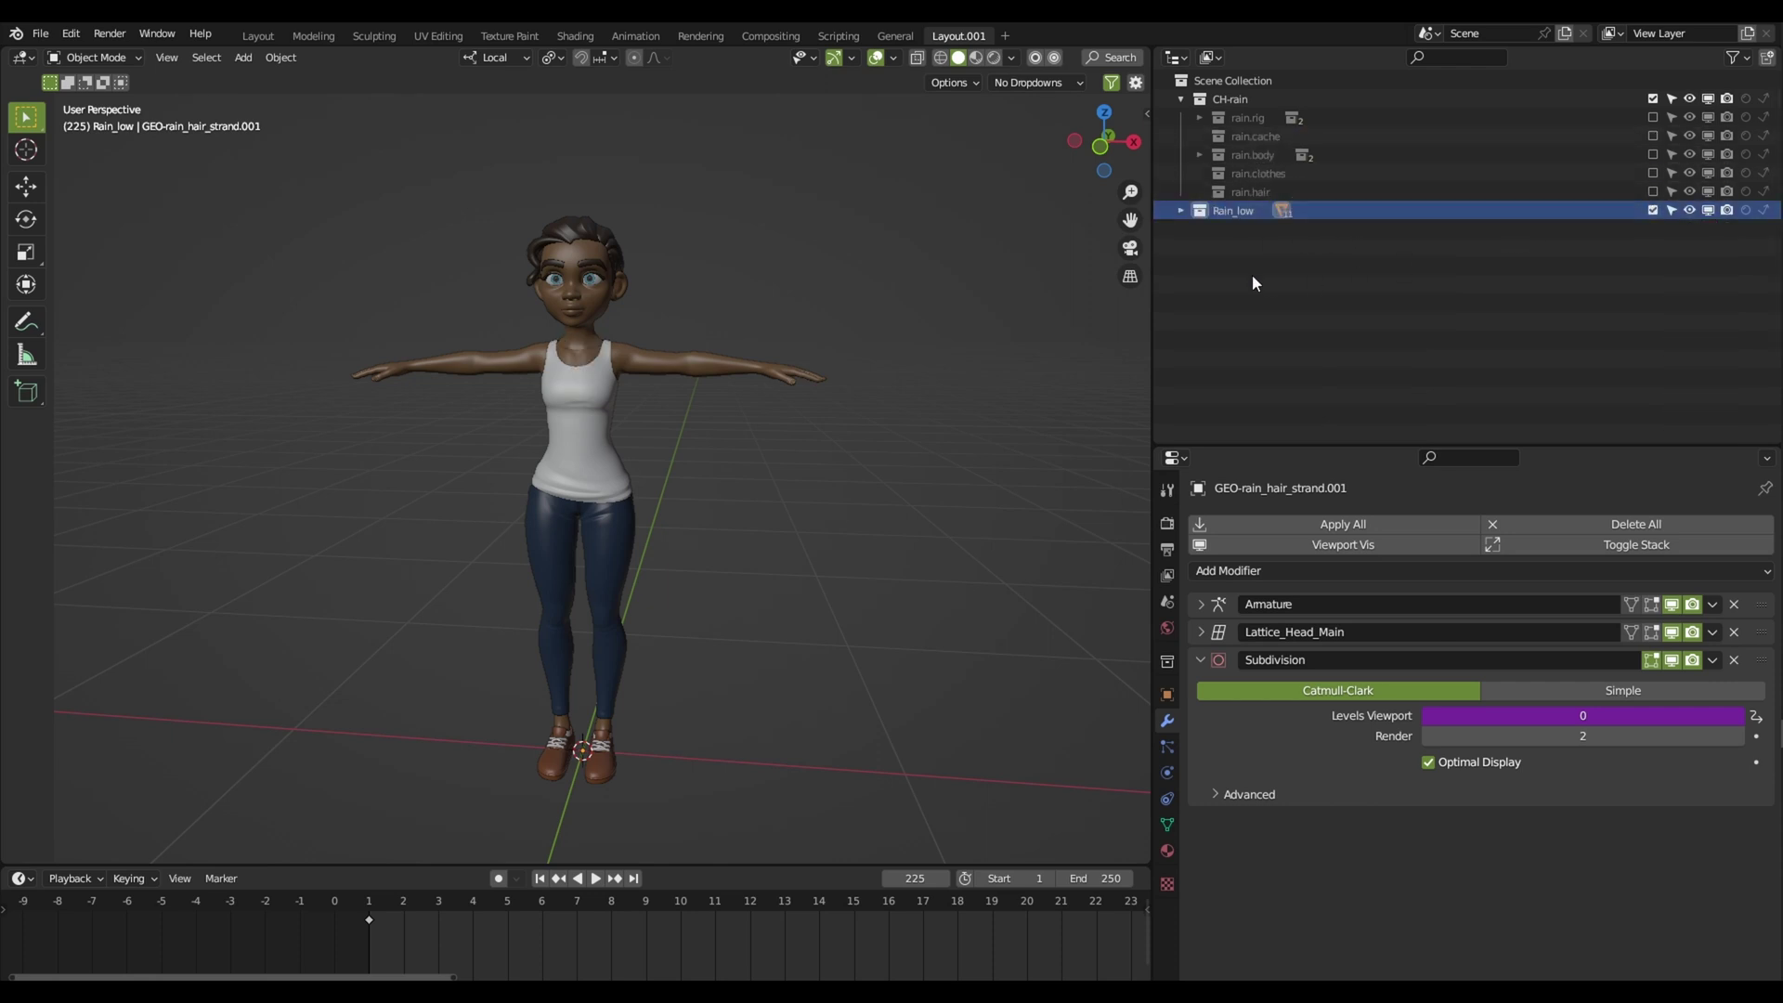
click(808, 376)
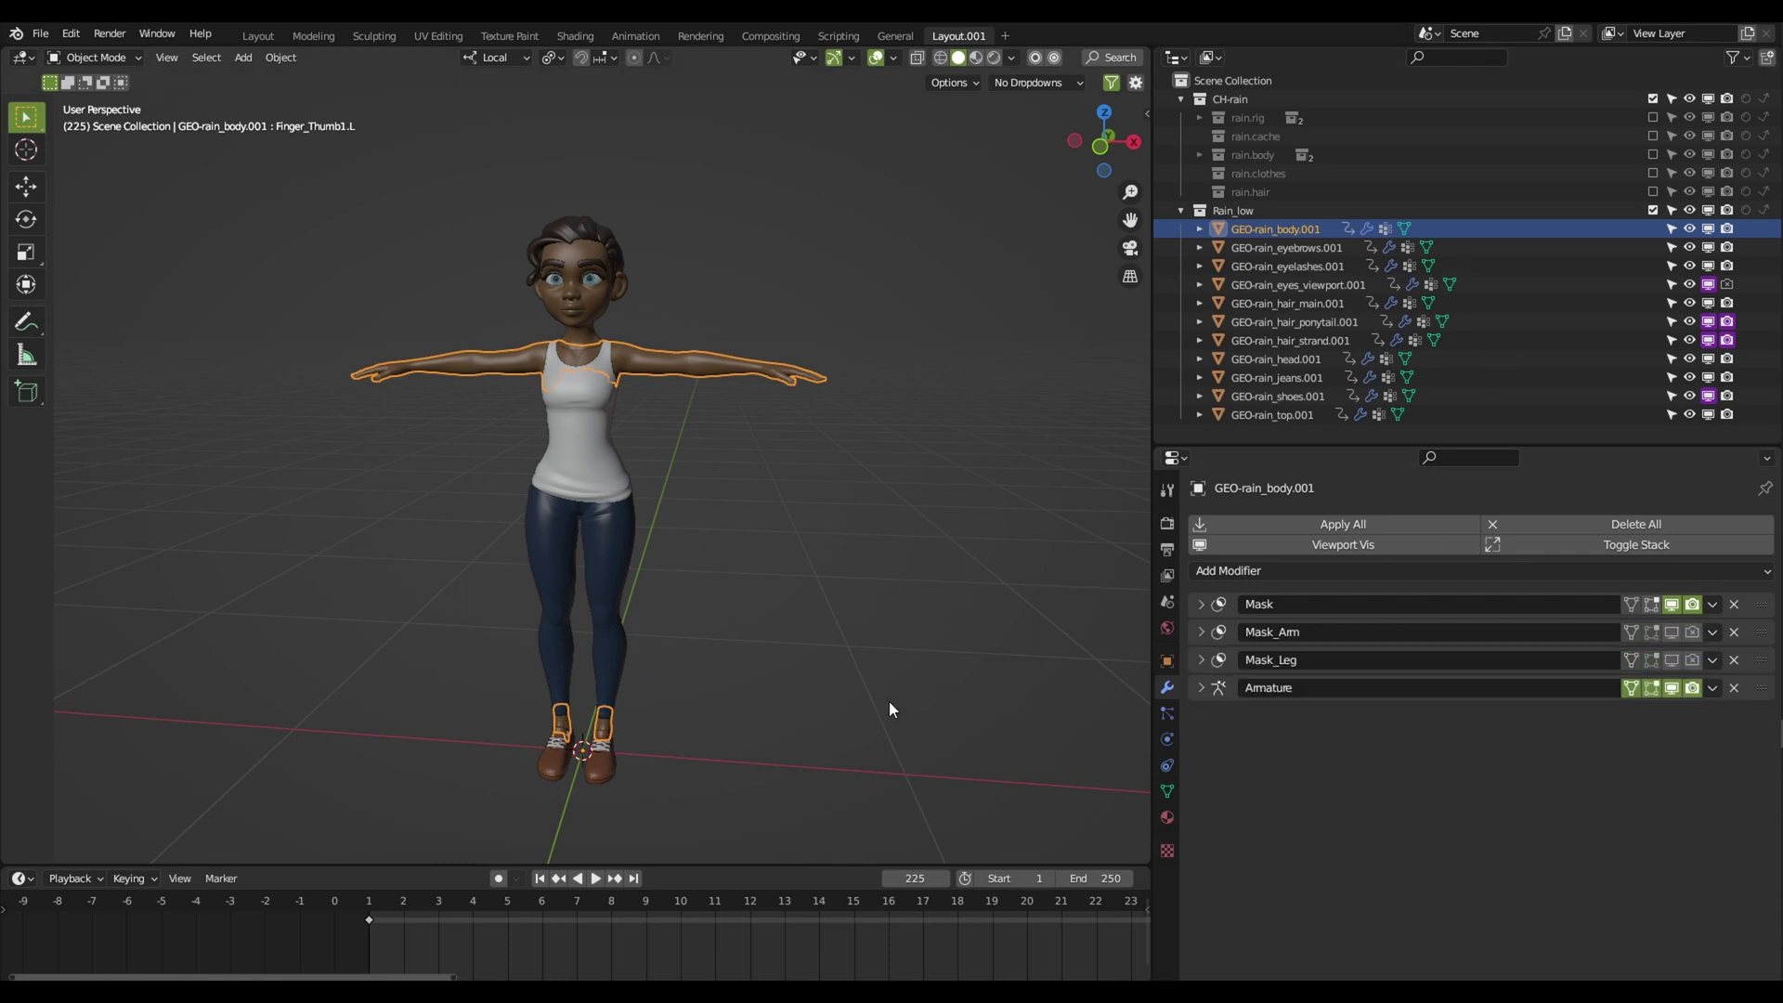
Remove the Subdivision, Mask_Leg, Mask_Arm and Mask modifiers from the body copy
key(ctrl+x)
click(1733, 659)
click(1733, 604)
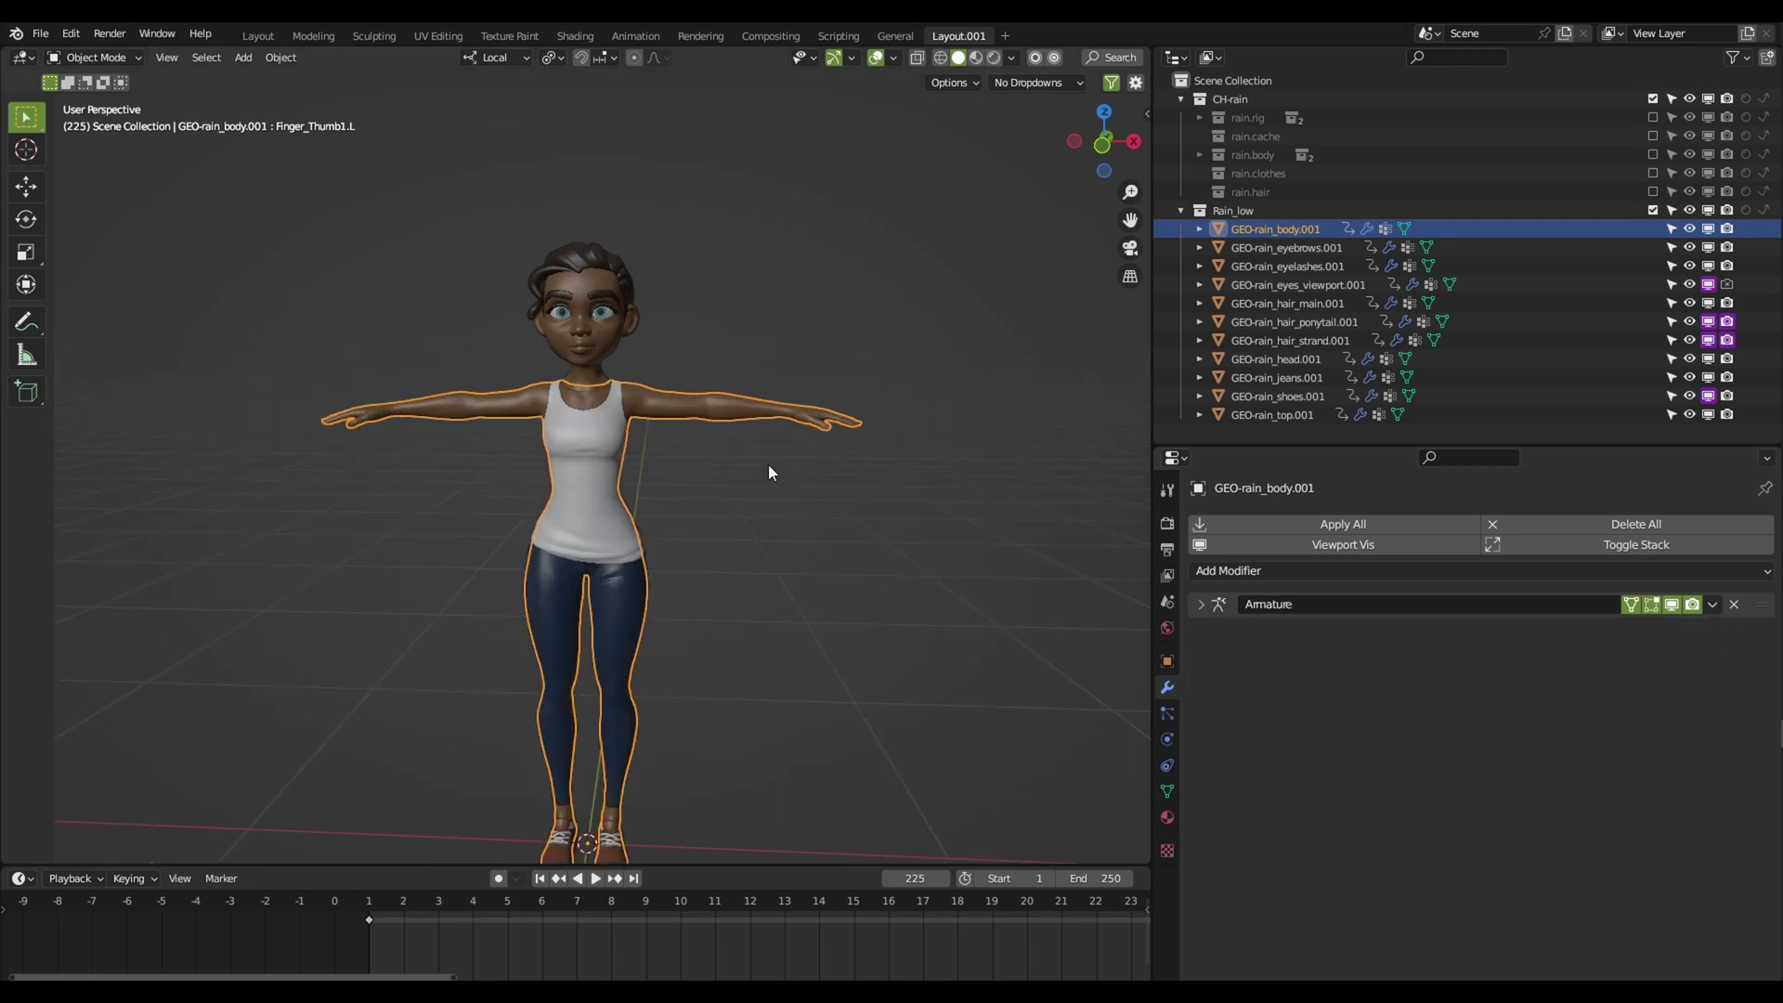
click(801, 413)
Remove the eyebrows copy's Subdivision and lattice modifiers and apply its Mirror
key(Down)
click(1733, 687)
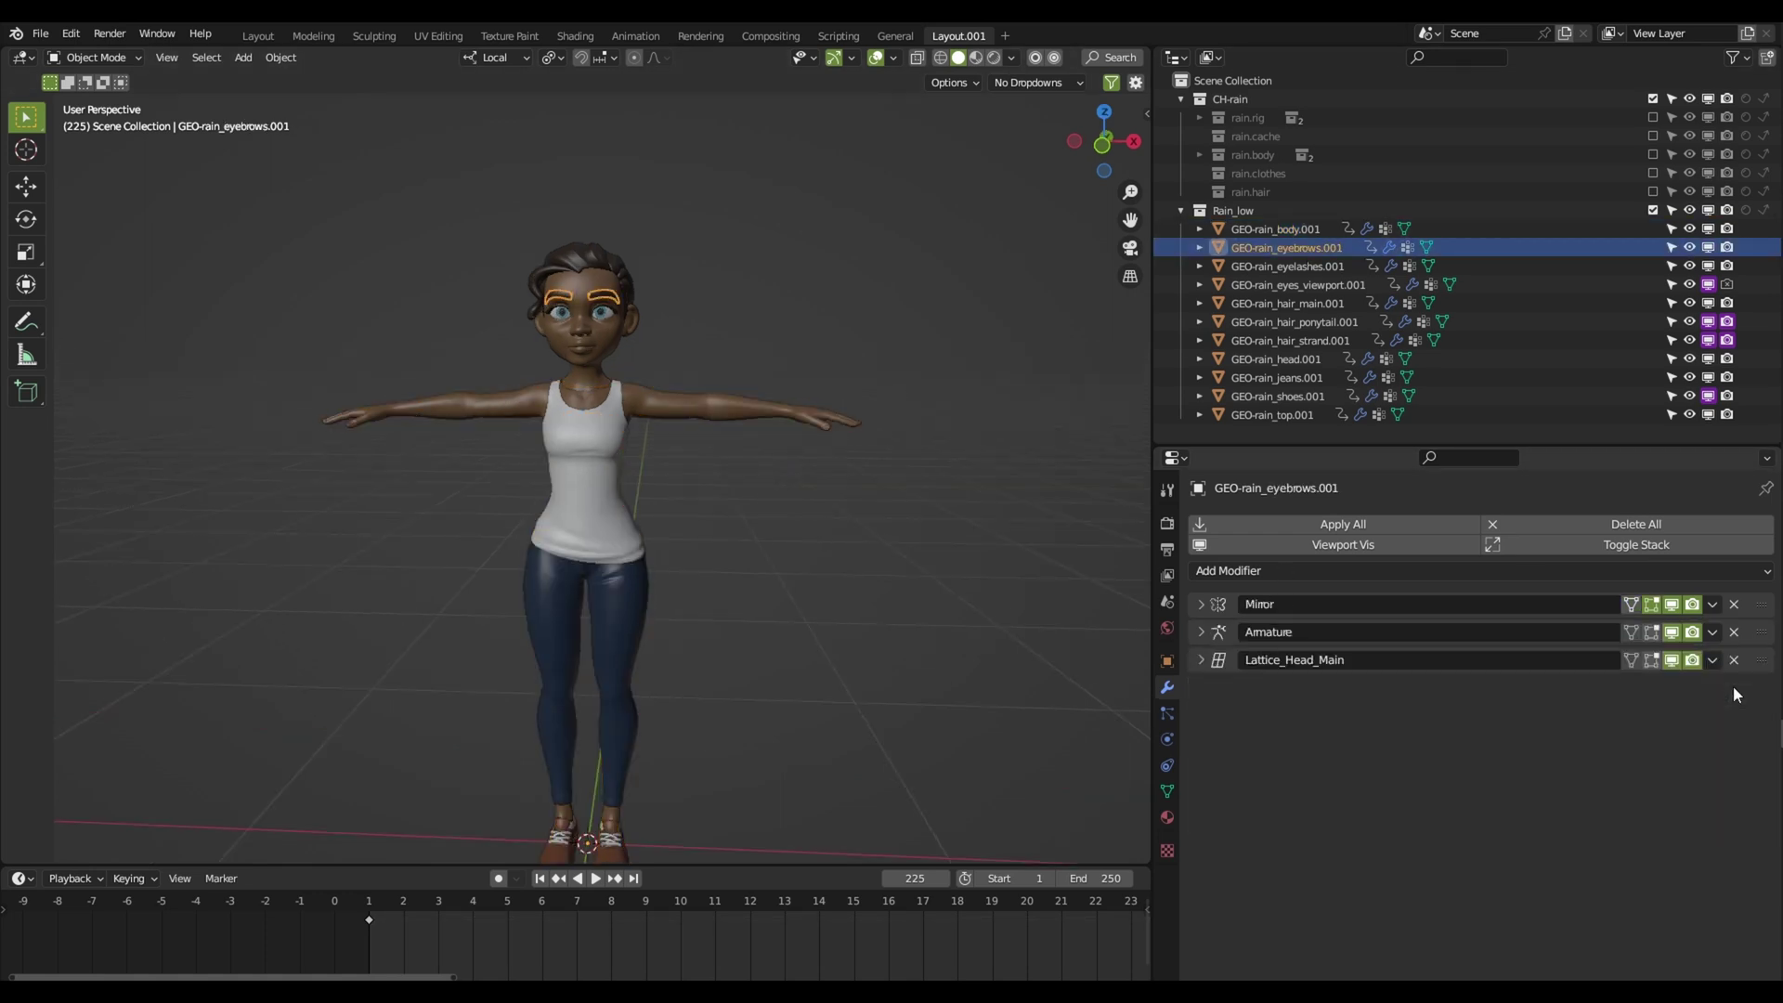
click(1712, 604)
click(1658, 627)
Remove the eyelashes copy's Subdivision and Lattice_Head_Main modifiers and try applying its Mirror
key(Down)
click(1712, 605)
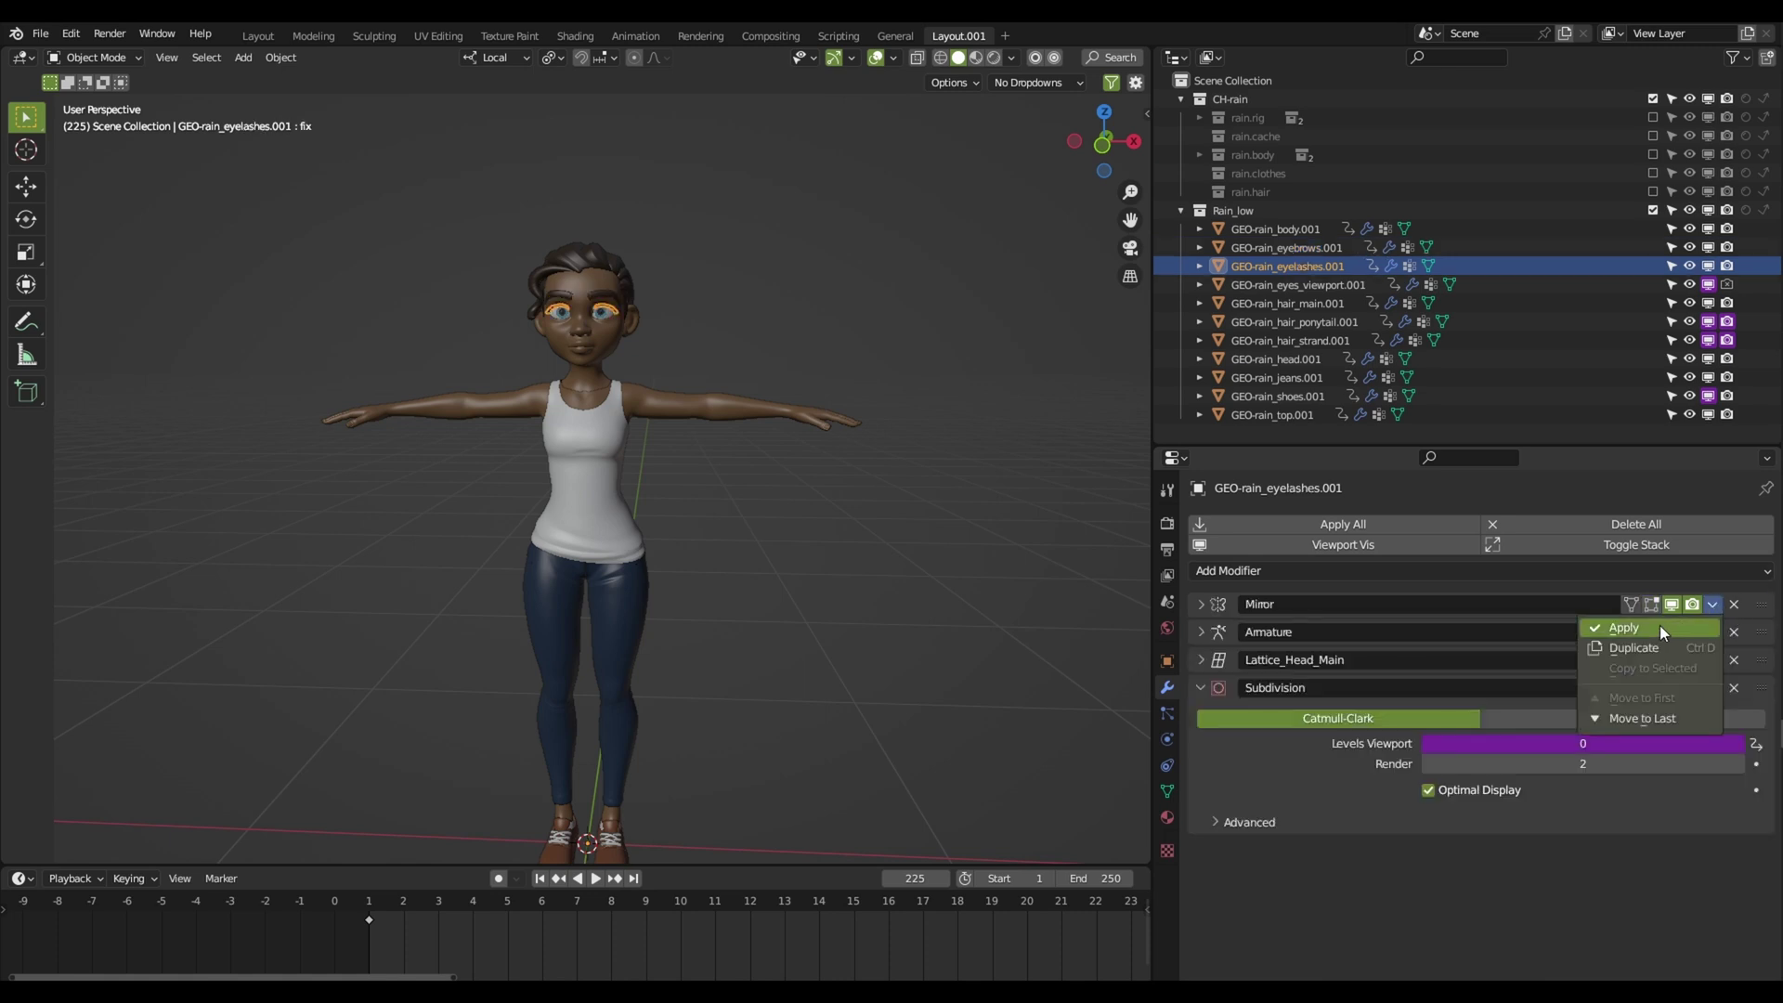
click(1733, 687)
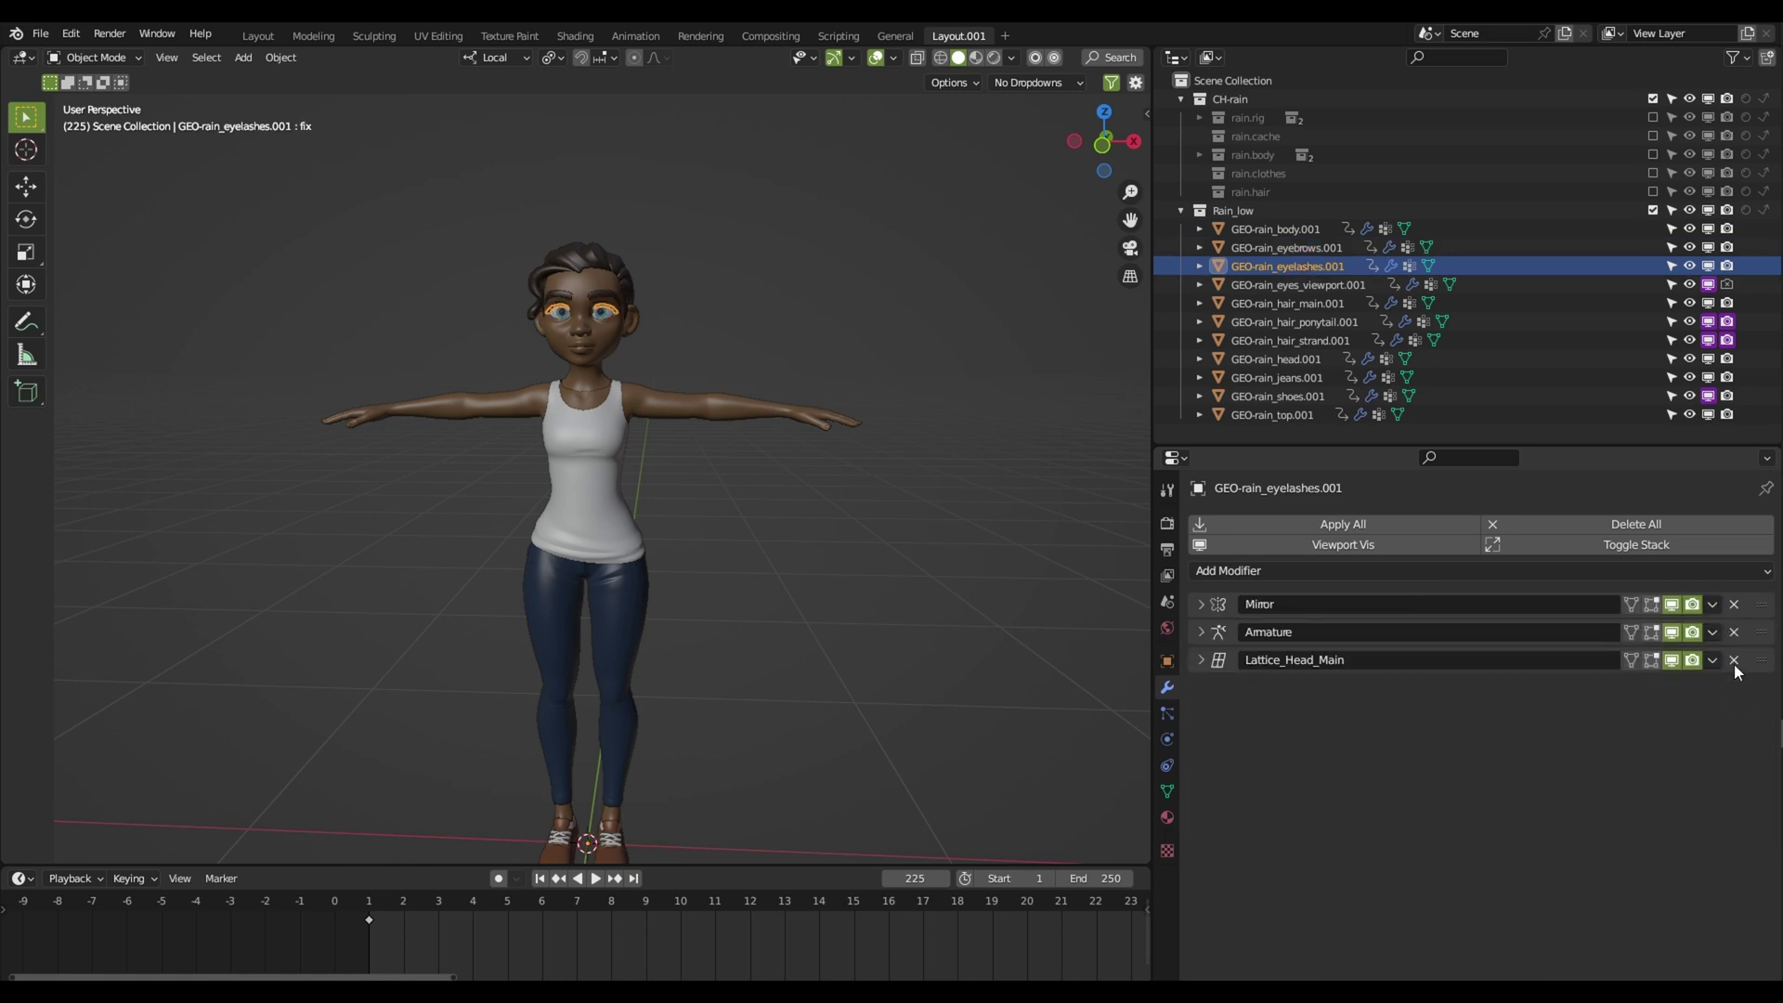
click(1712, 604)
click(1636, 629)
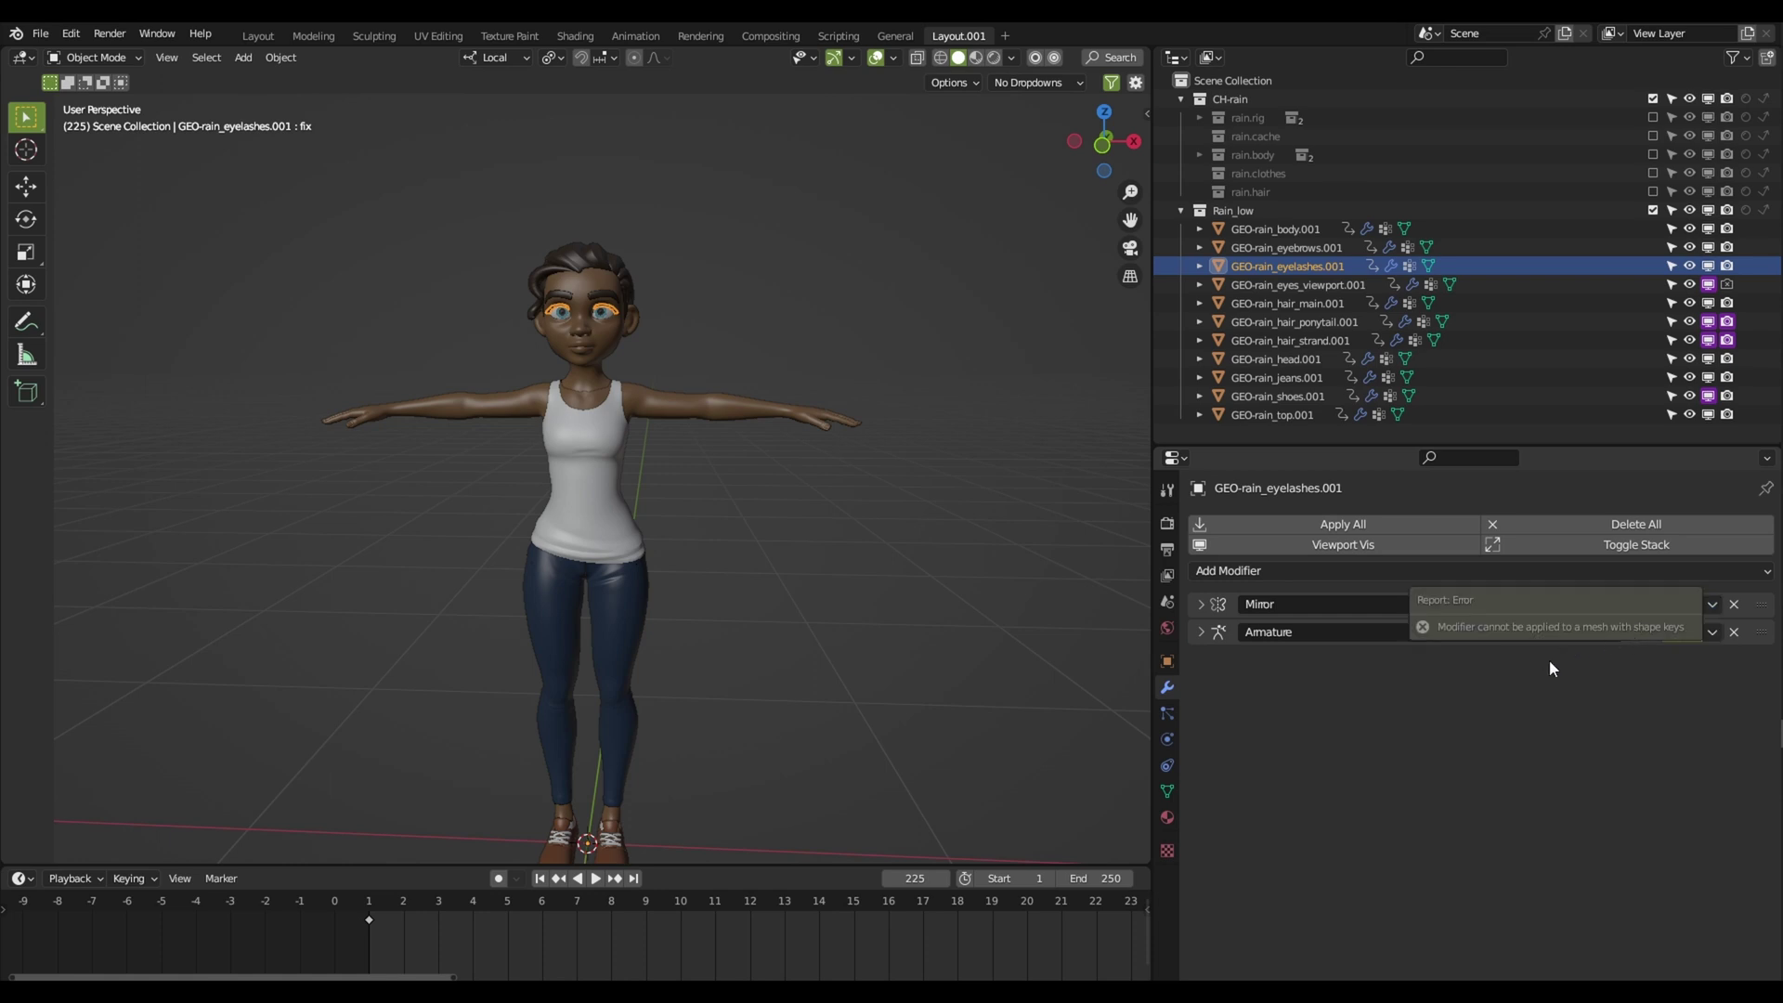
click(1709, 607)
click(1680, 628)
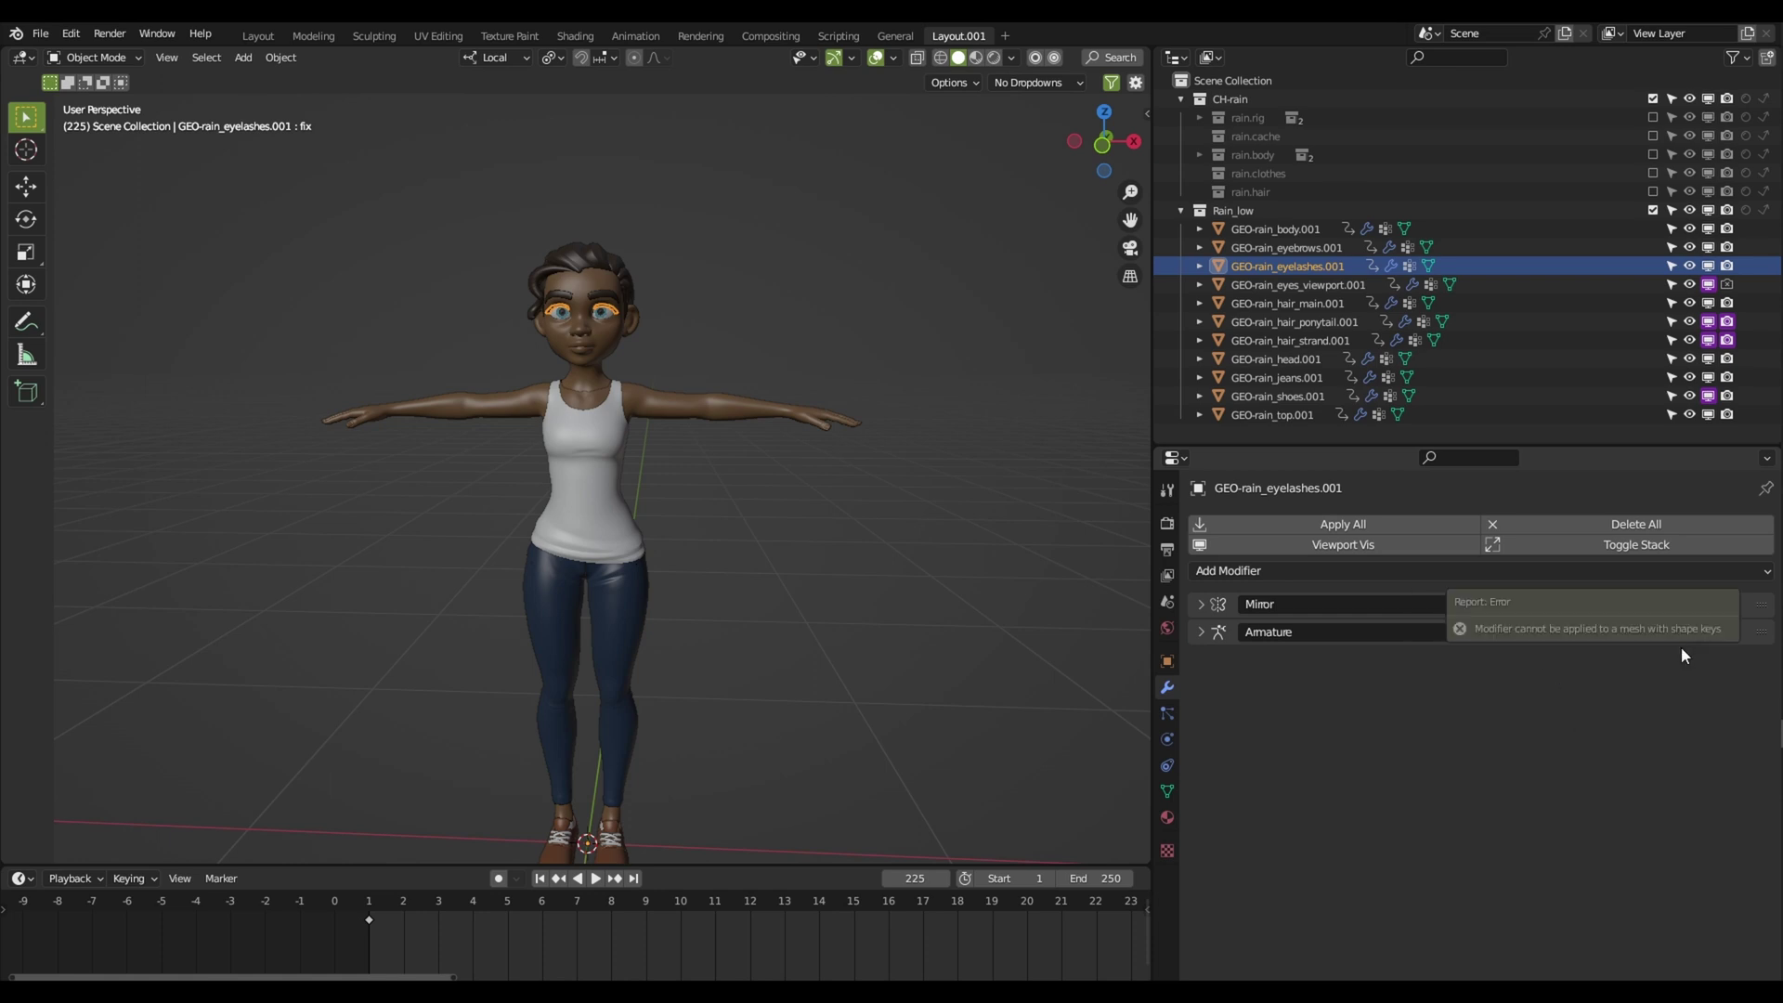
Check the eyelashes copy's shape keys, then delete GEO-rain_eyelashes.001
click(1168, 792)
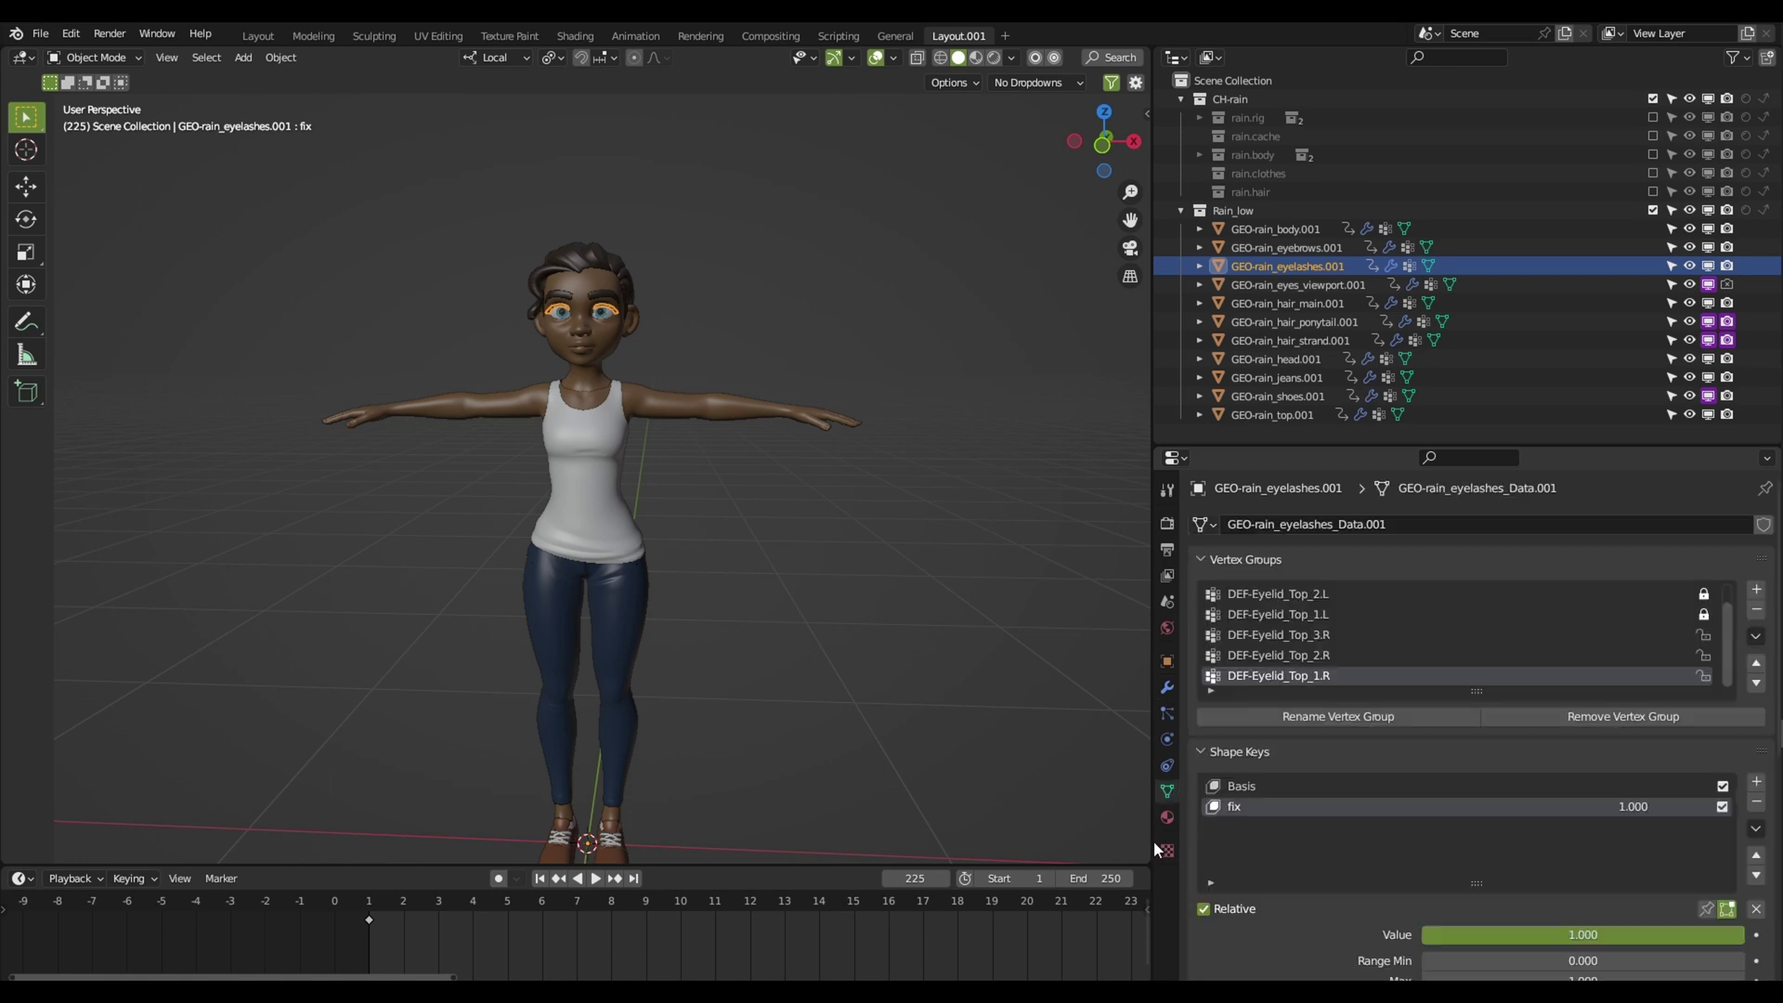
scroll(1335, 799, down, 2)
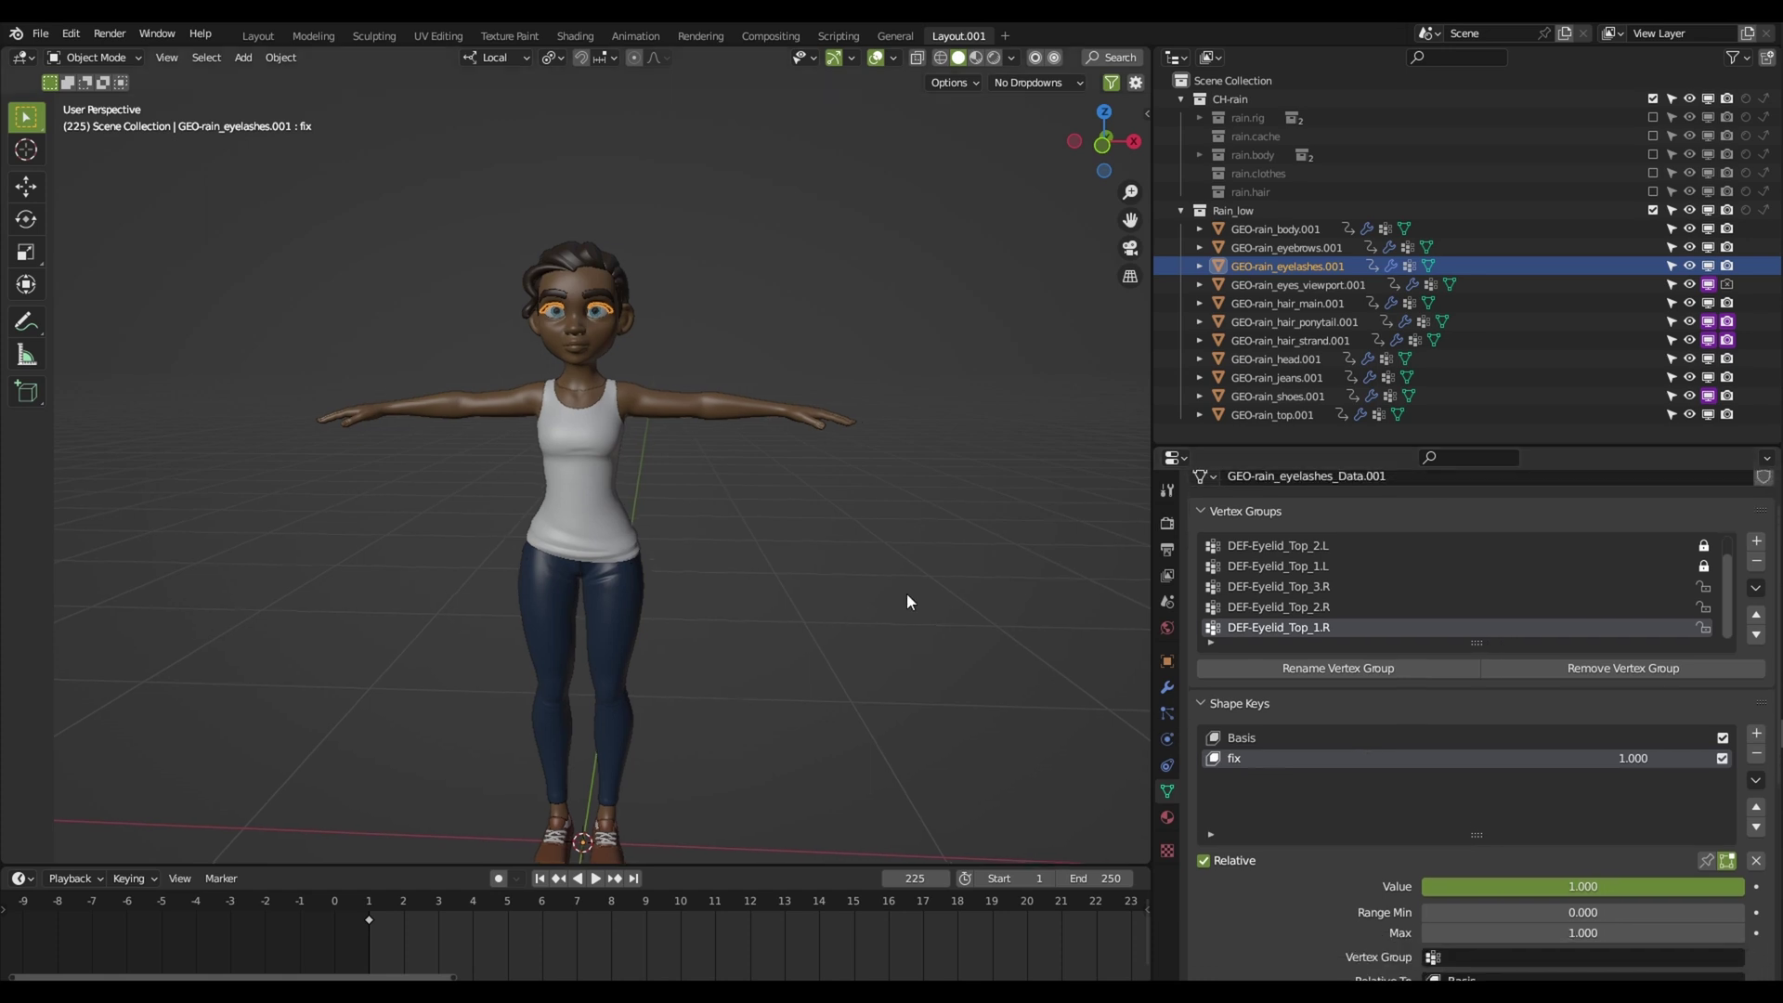
middle_drag(907, 602, 704, 397)
key(Delete)
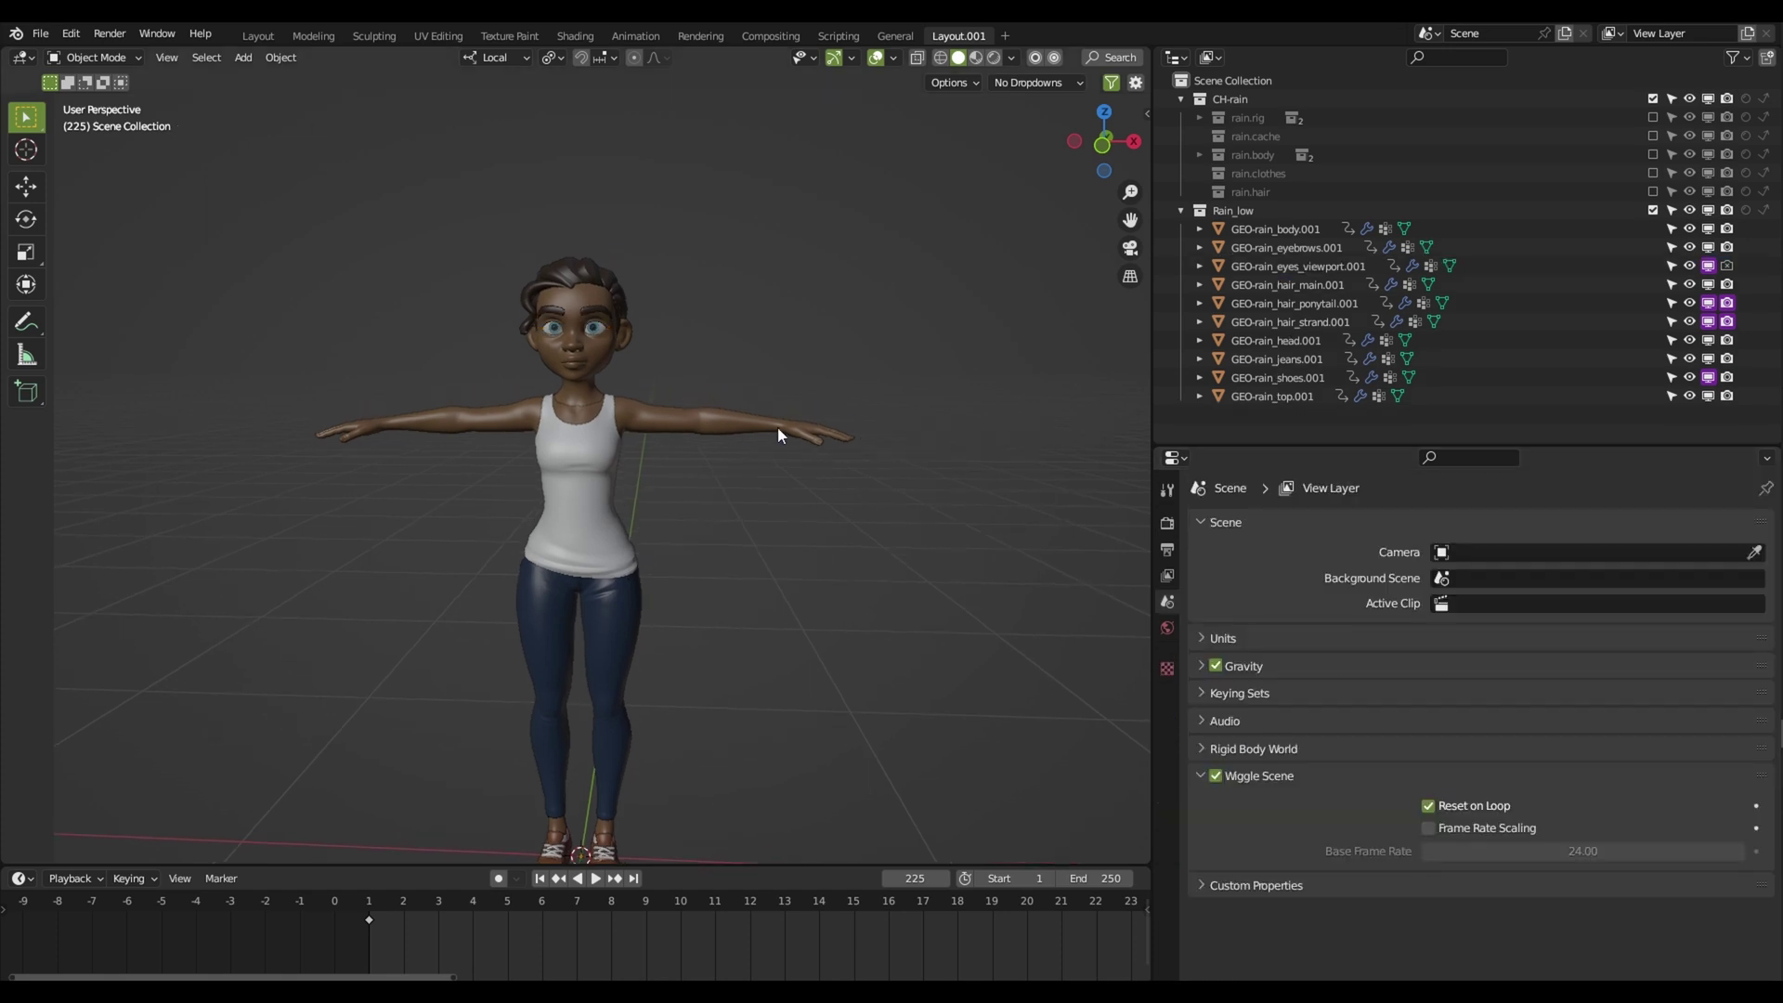
Remove the Lattice_Head_Main and Subdivision modifiers from the low-poly eyes and main hair
scroll(777, 427, up, 3)
click(1326, 248)
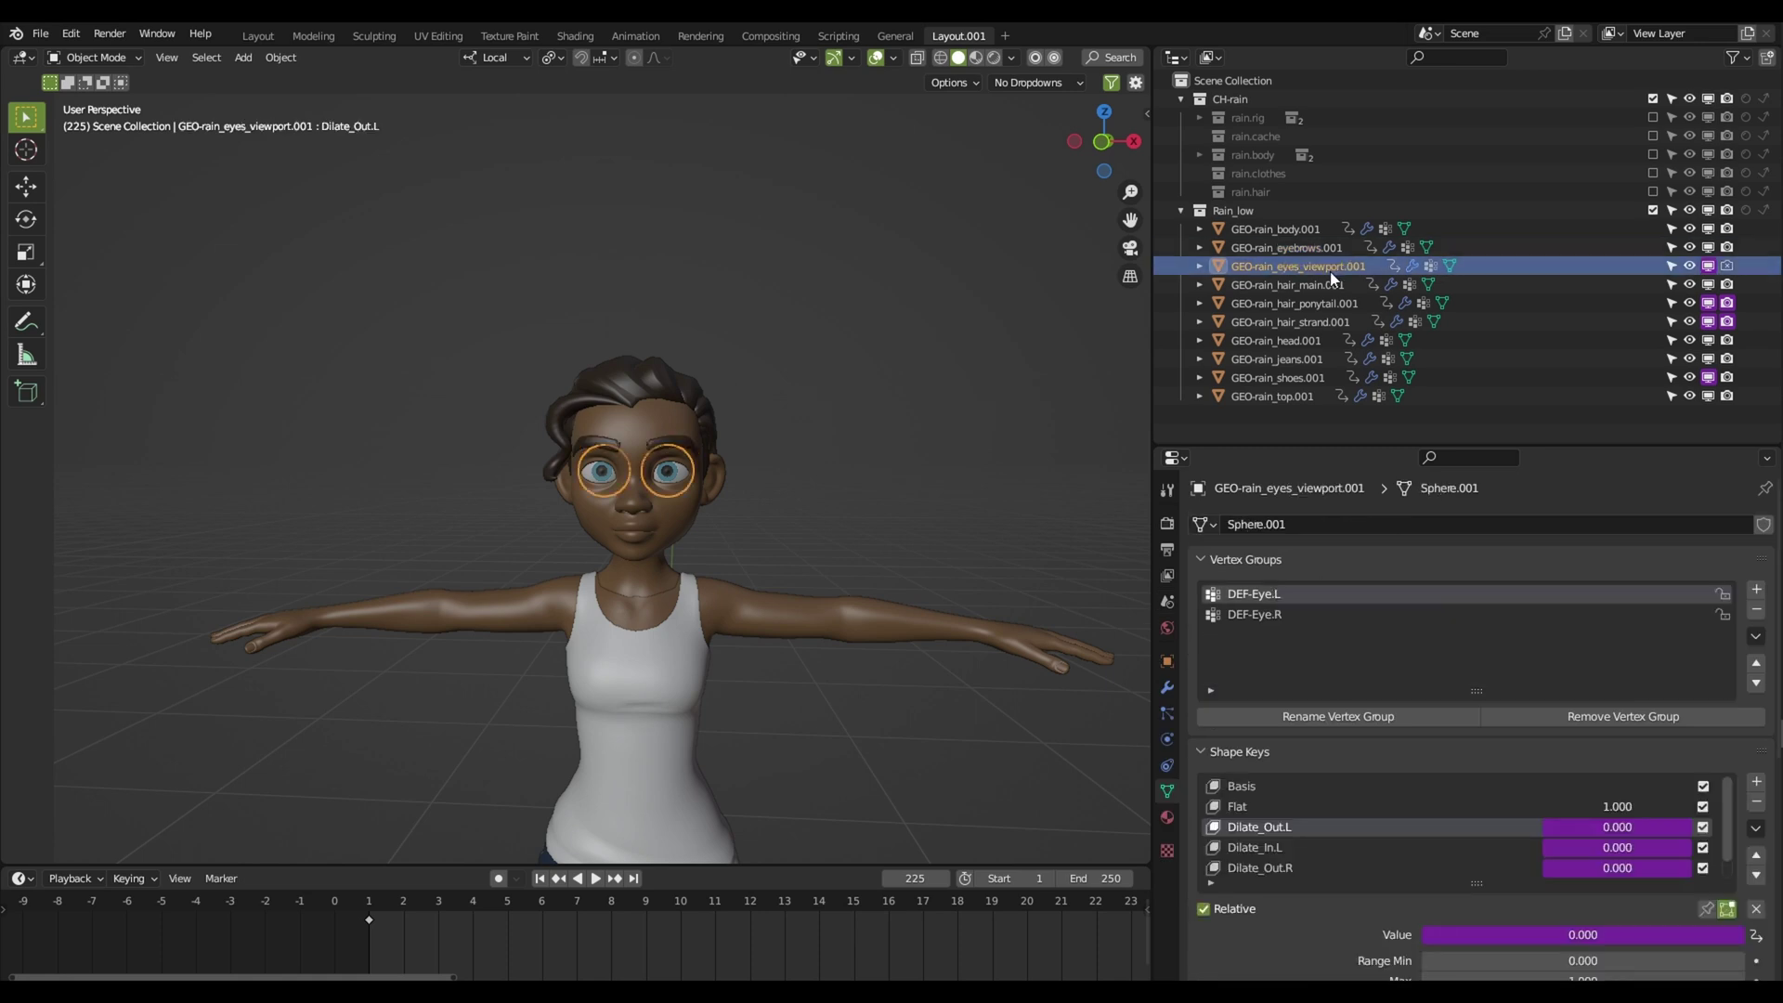
click(1169, 689)
click(1199, 603)
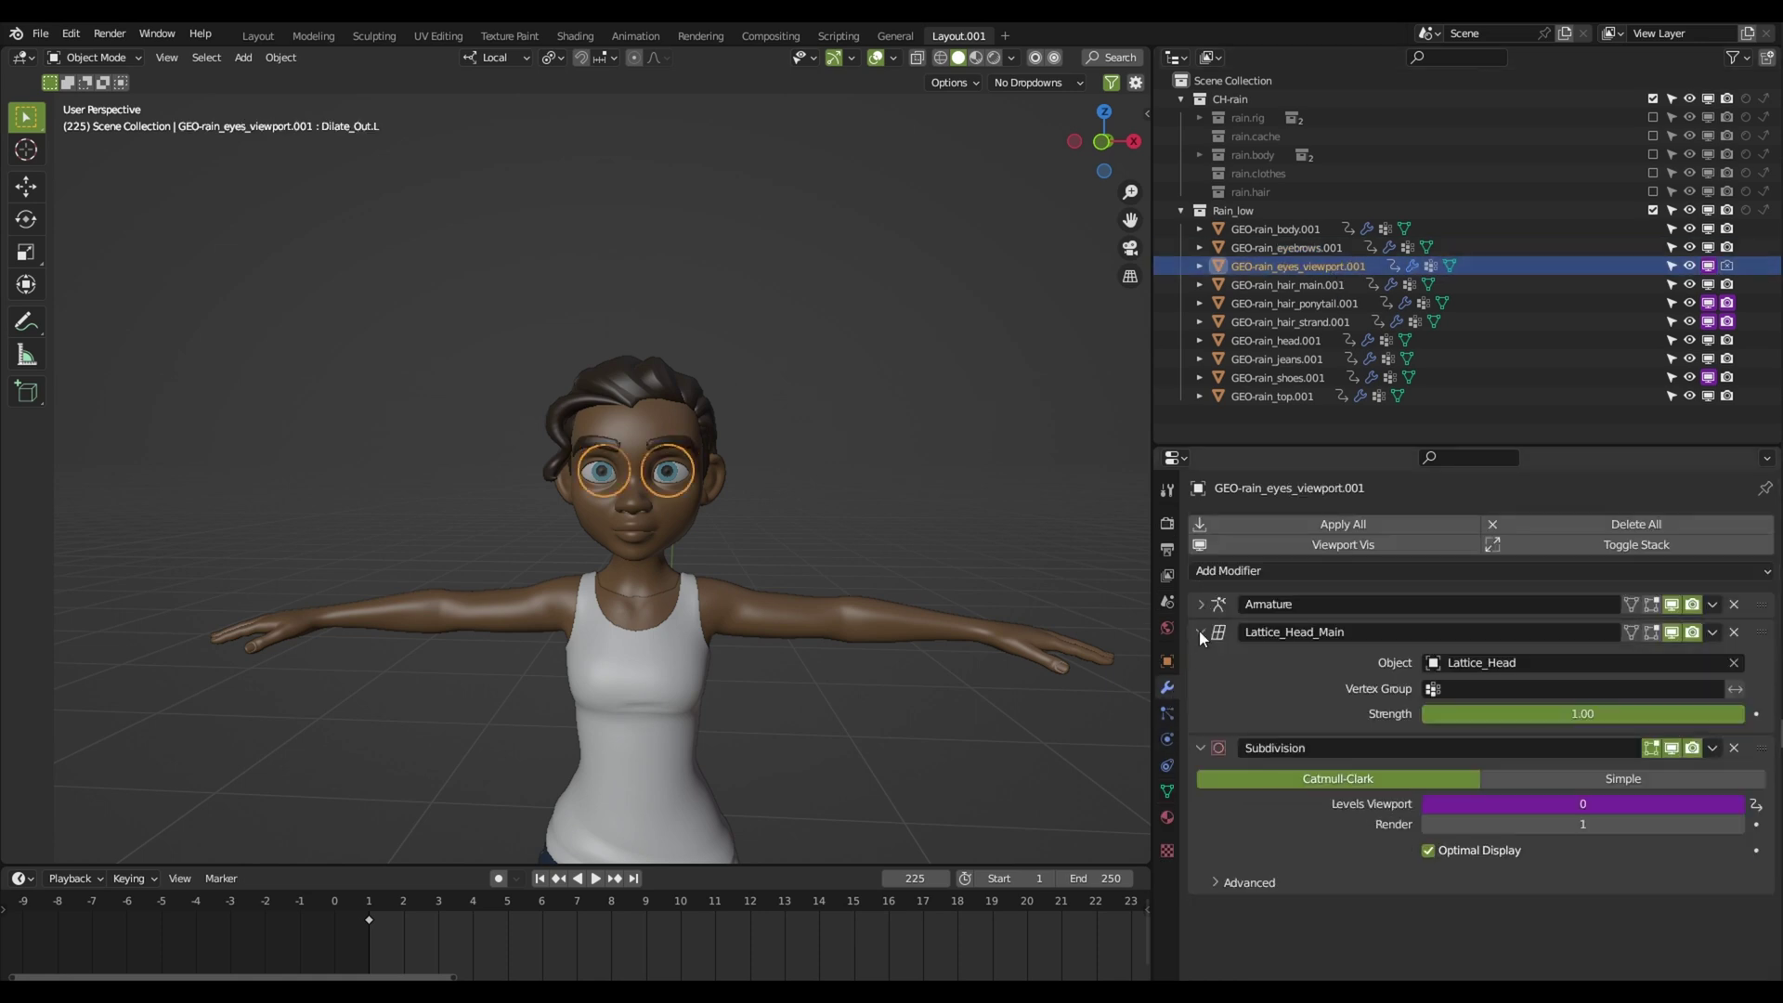
click(1733, 625)
click(1288, 284)
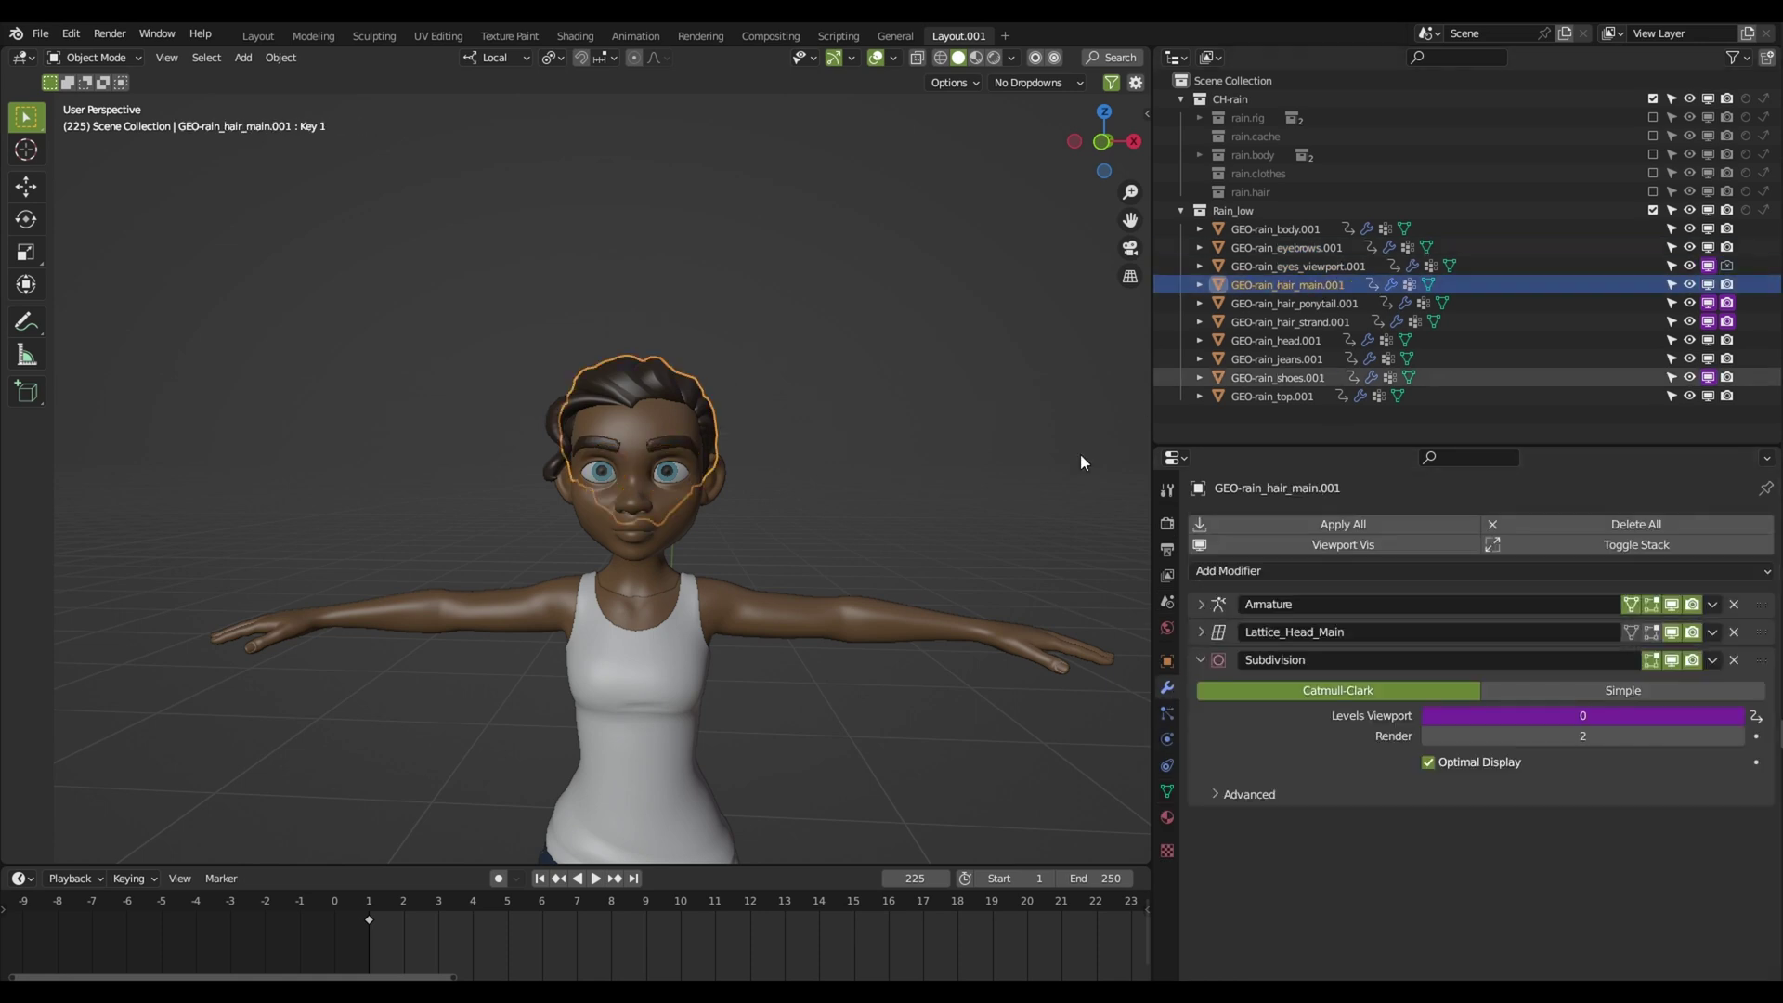
click(1734, 632)
Strip the lattice and Subdivision modifiers from the ponytail and hair strand copies
click(1294, 303)
middle_drag(604, 544, 771, 547)
click(1712, 631)
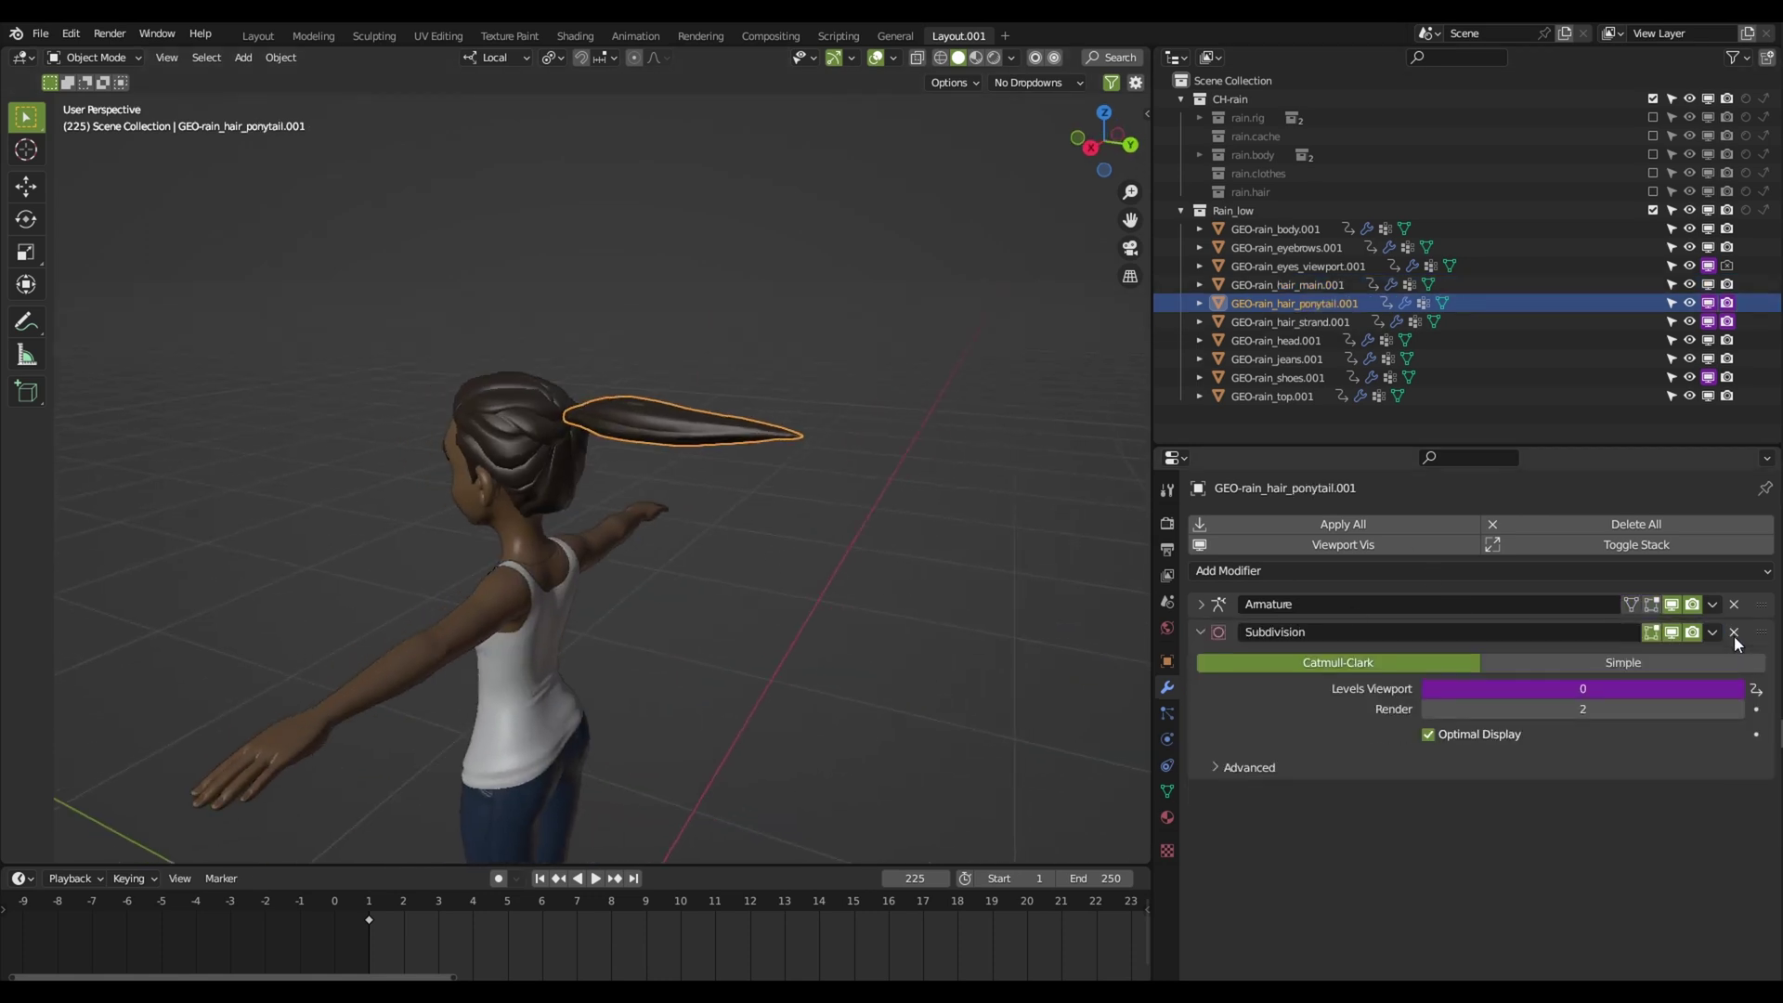
click(1733, 631)
click(1290, 322)
mouse_move(929, 520)
middle_down()
mouse_move(1105, 522)
mouse_move(1207, 557)
middle_up()
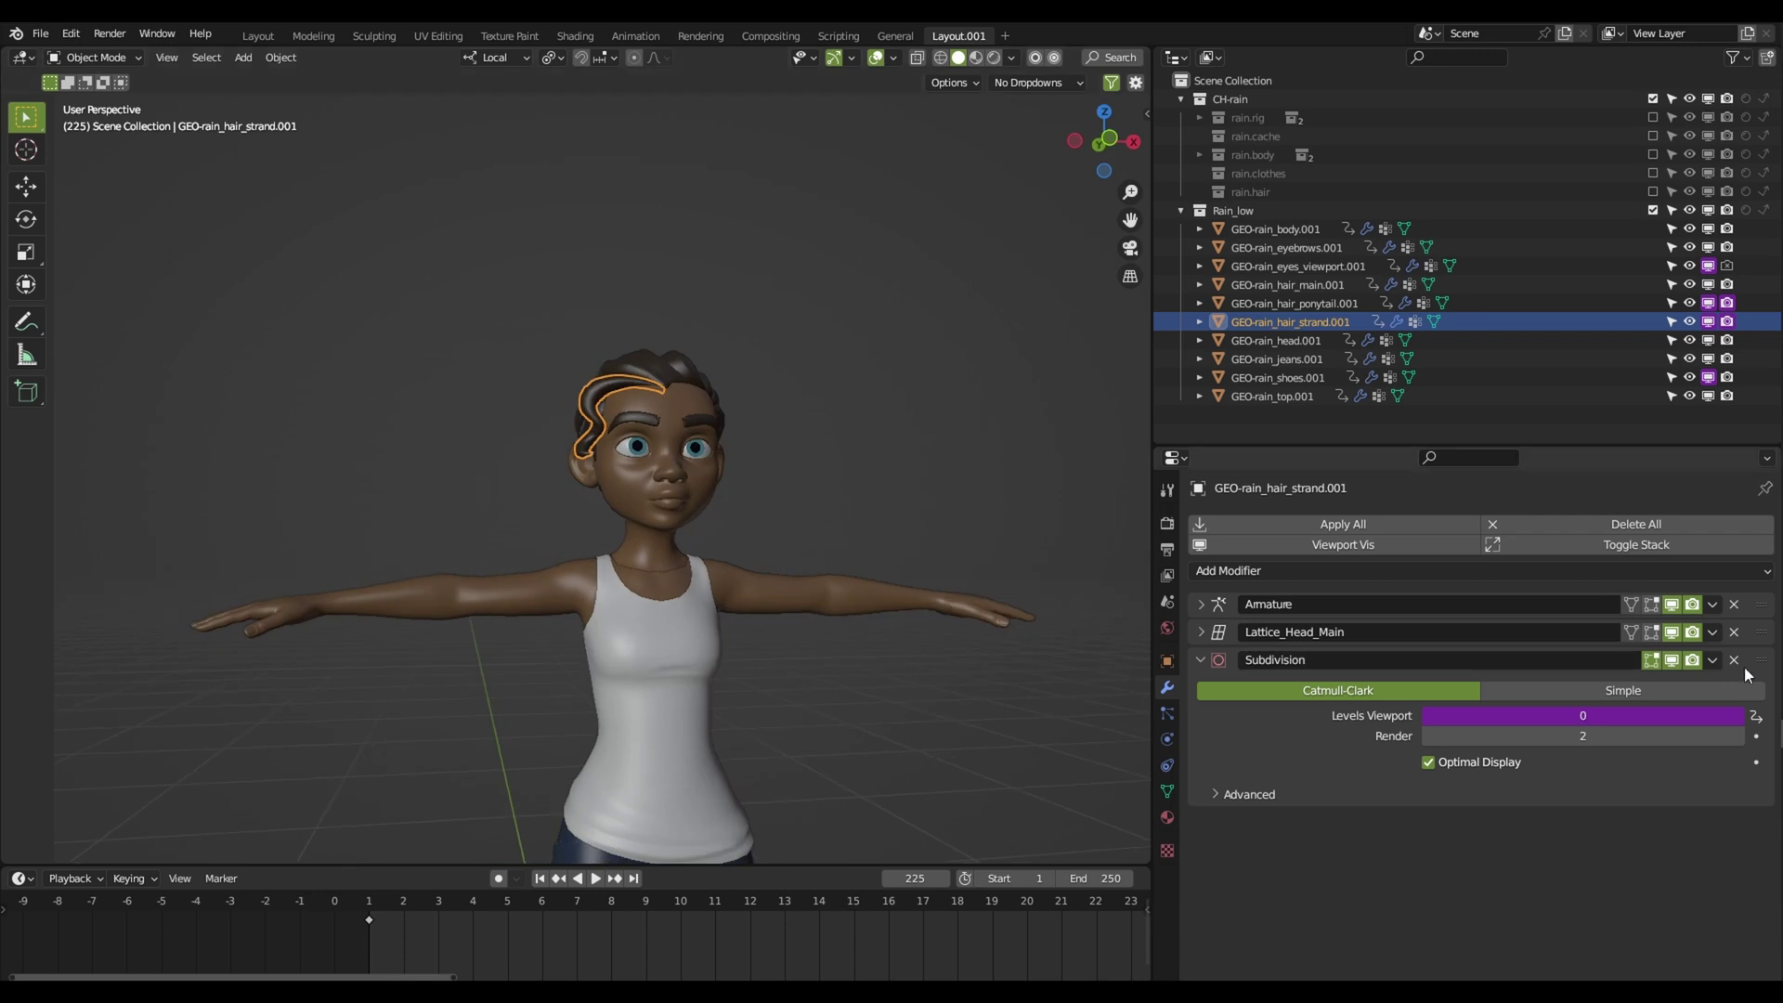
click(1733, 659)
click(1300, 341)
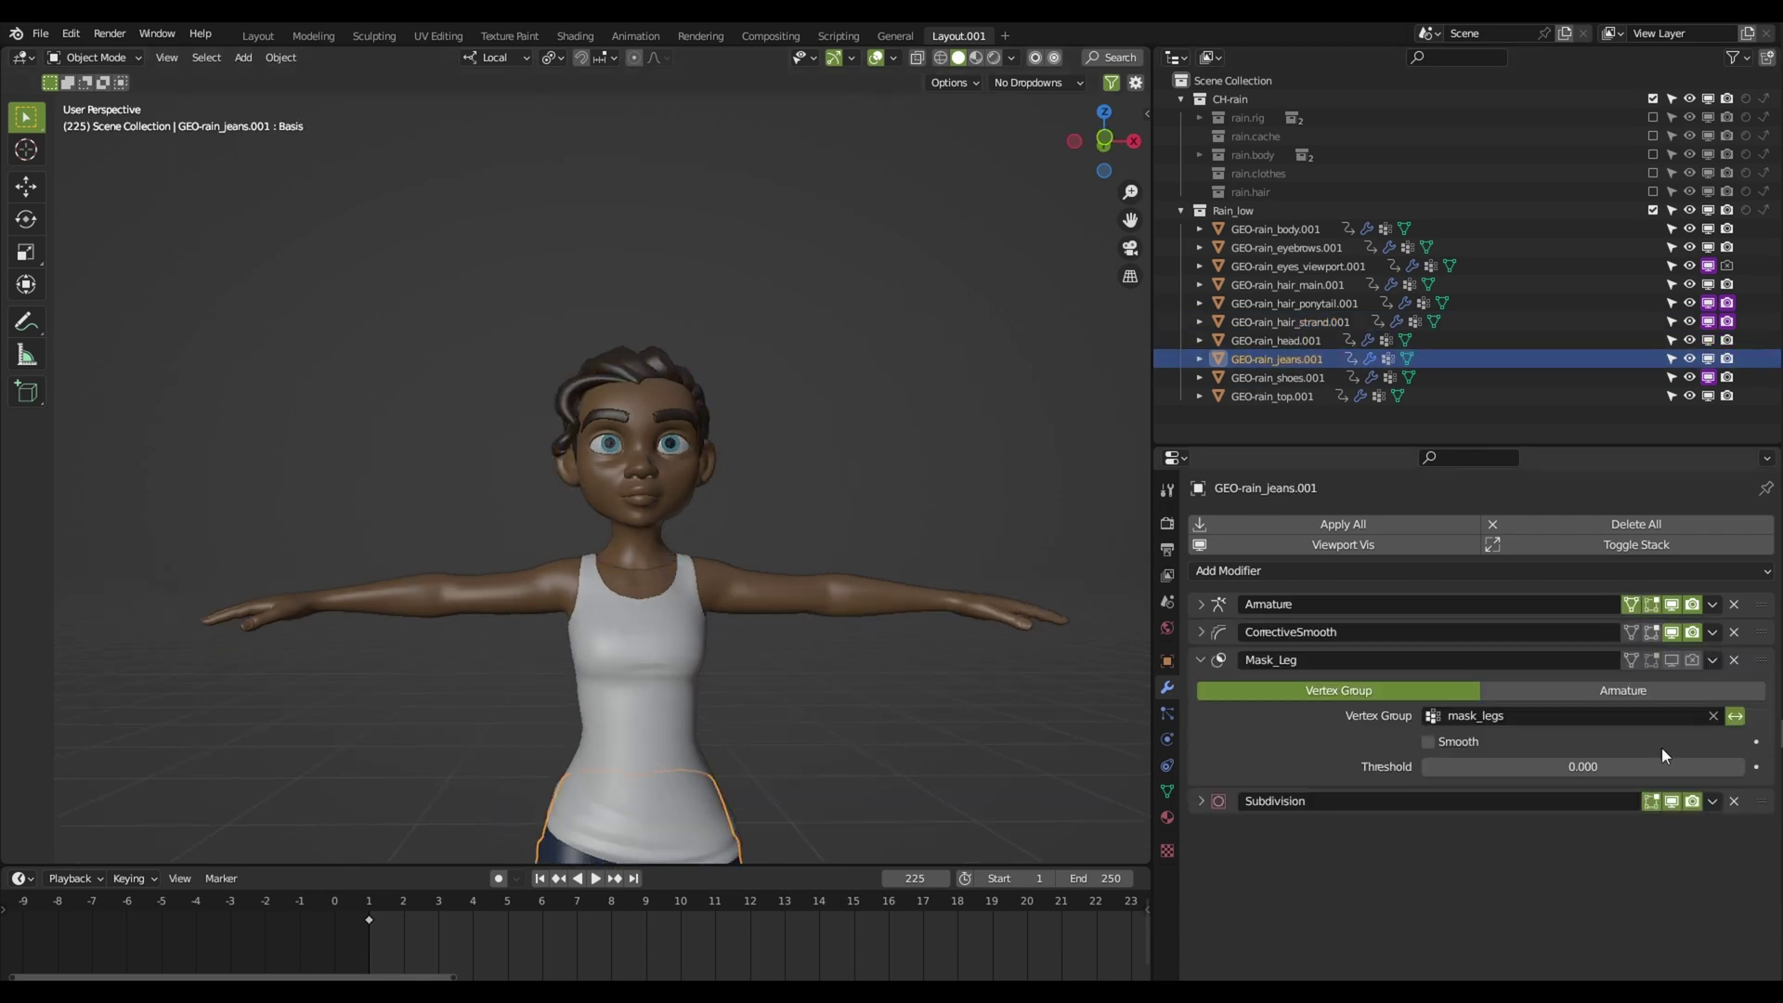
Delete the jeans' Mask_Leg and other extra modifiers and the shoes' Subdivision modifier
click(1733, 660)
click(1732, 632)
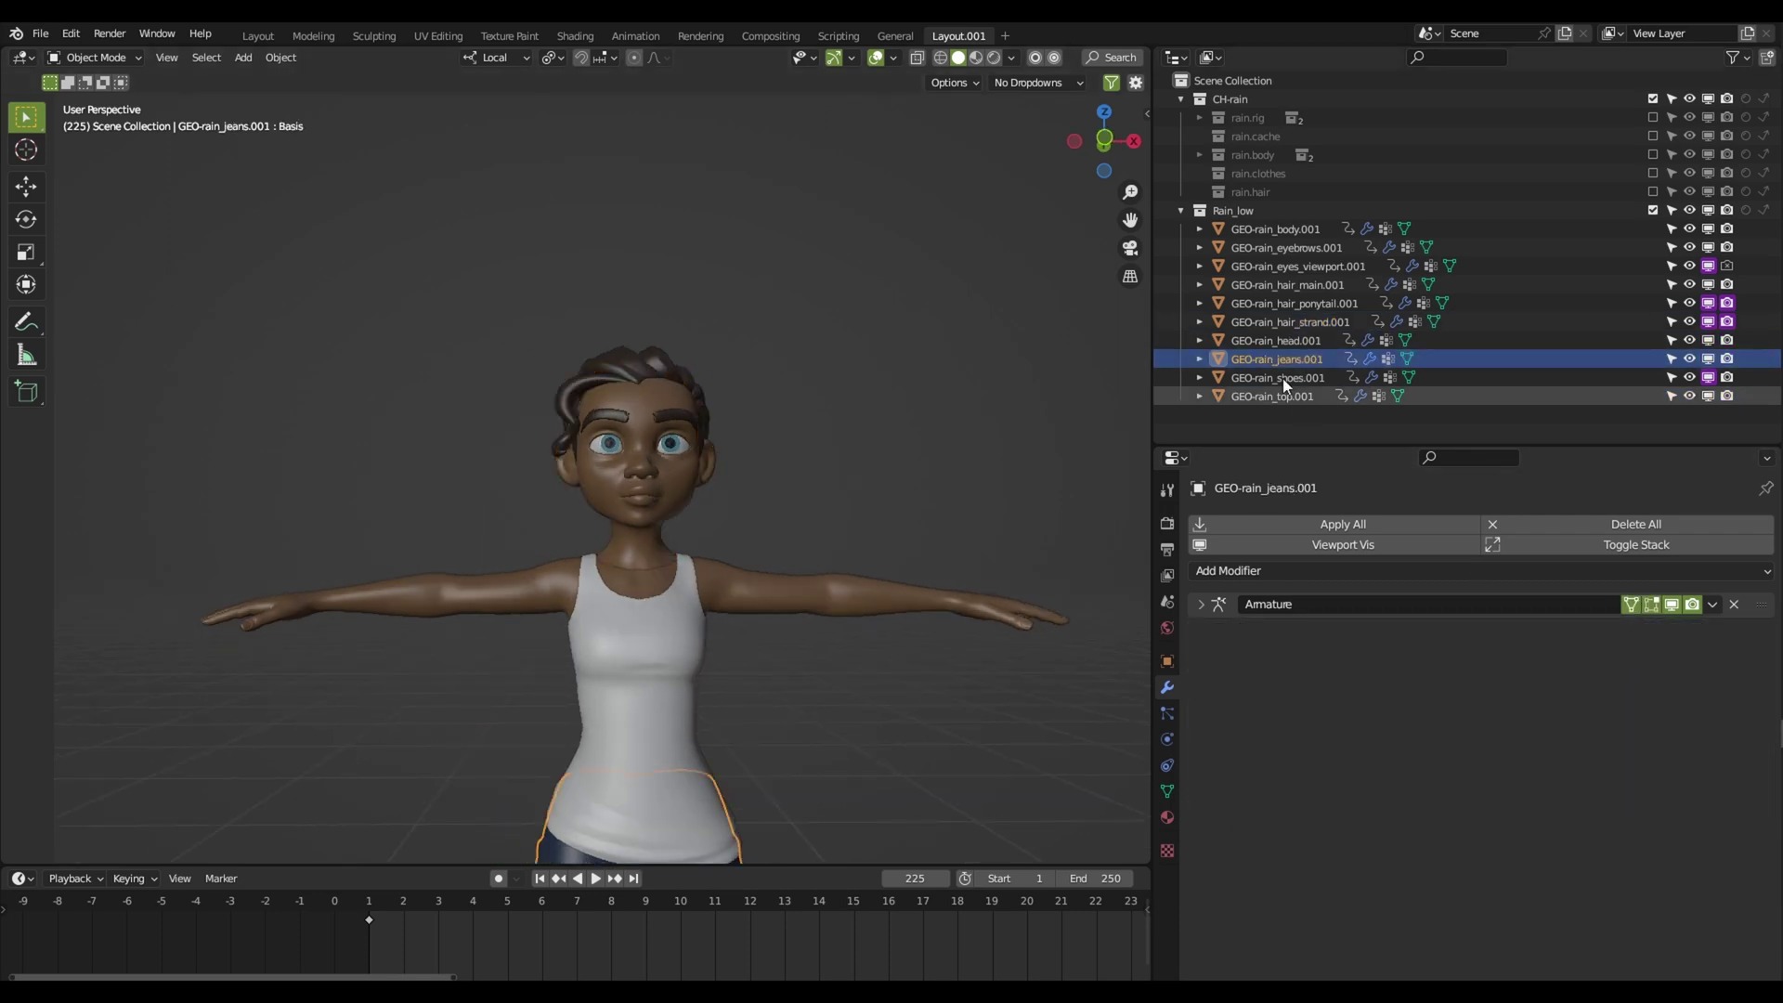
click(1283, 377)
scroll(958, 580, down, 3)
click(1734, 631)
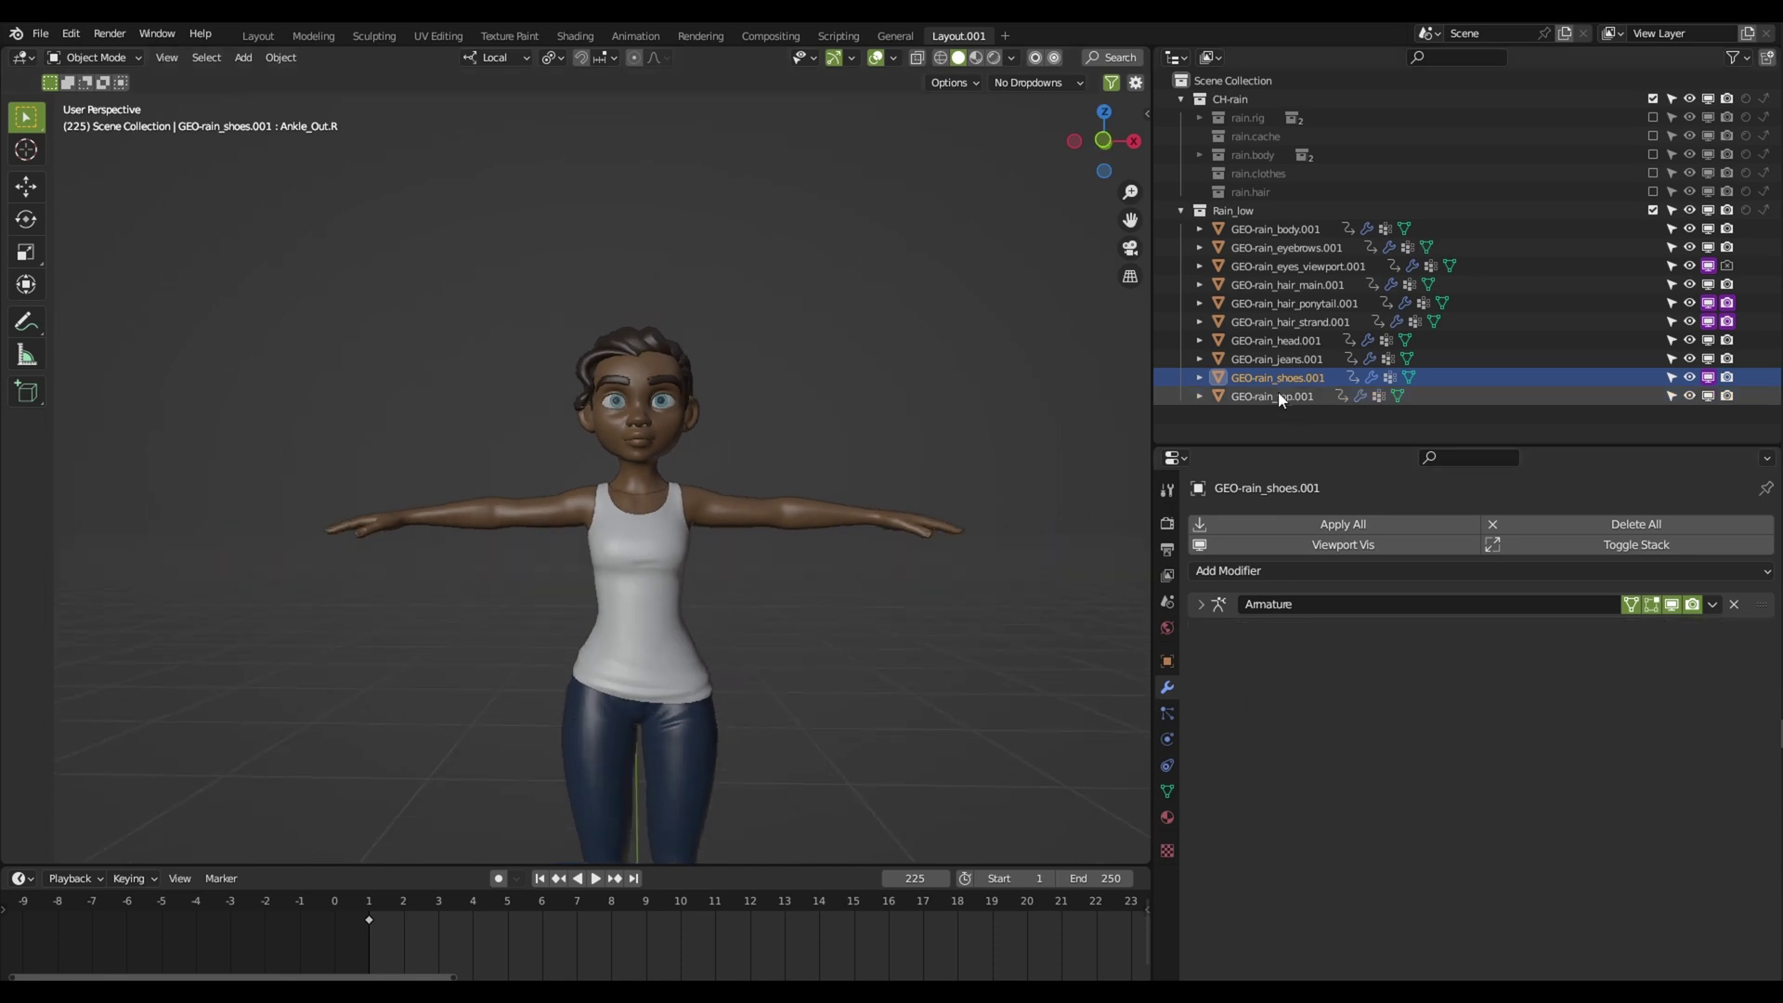
click(1277, 396)
scroll(938, 694, down, 2)
scroll(891, 646, up, 3)
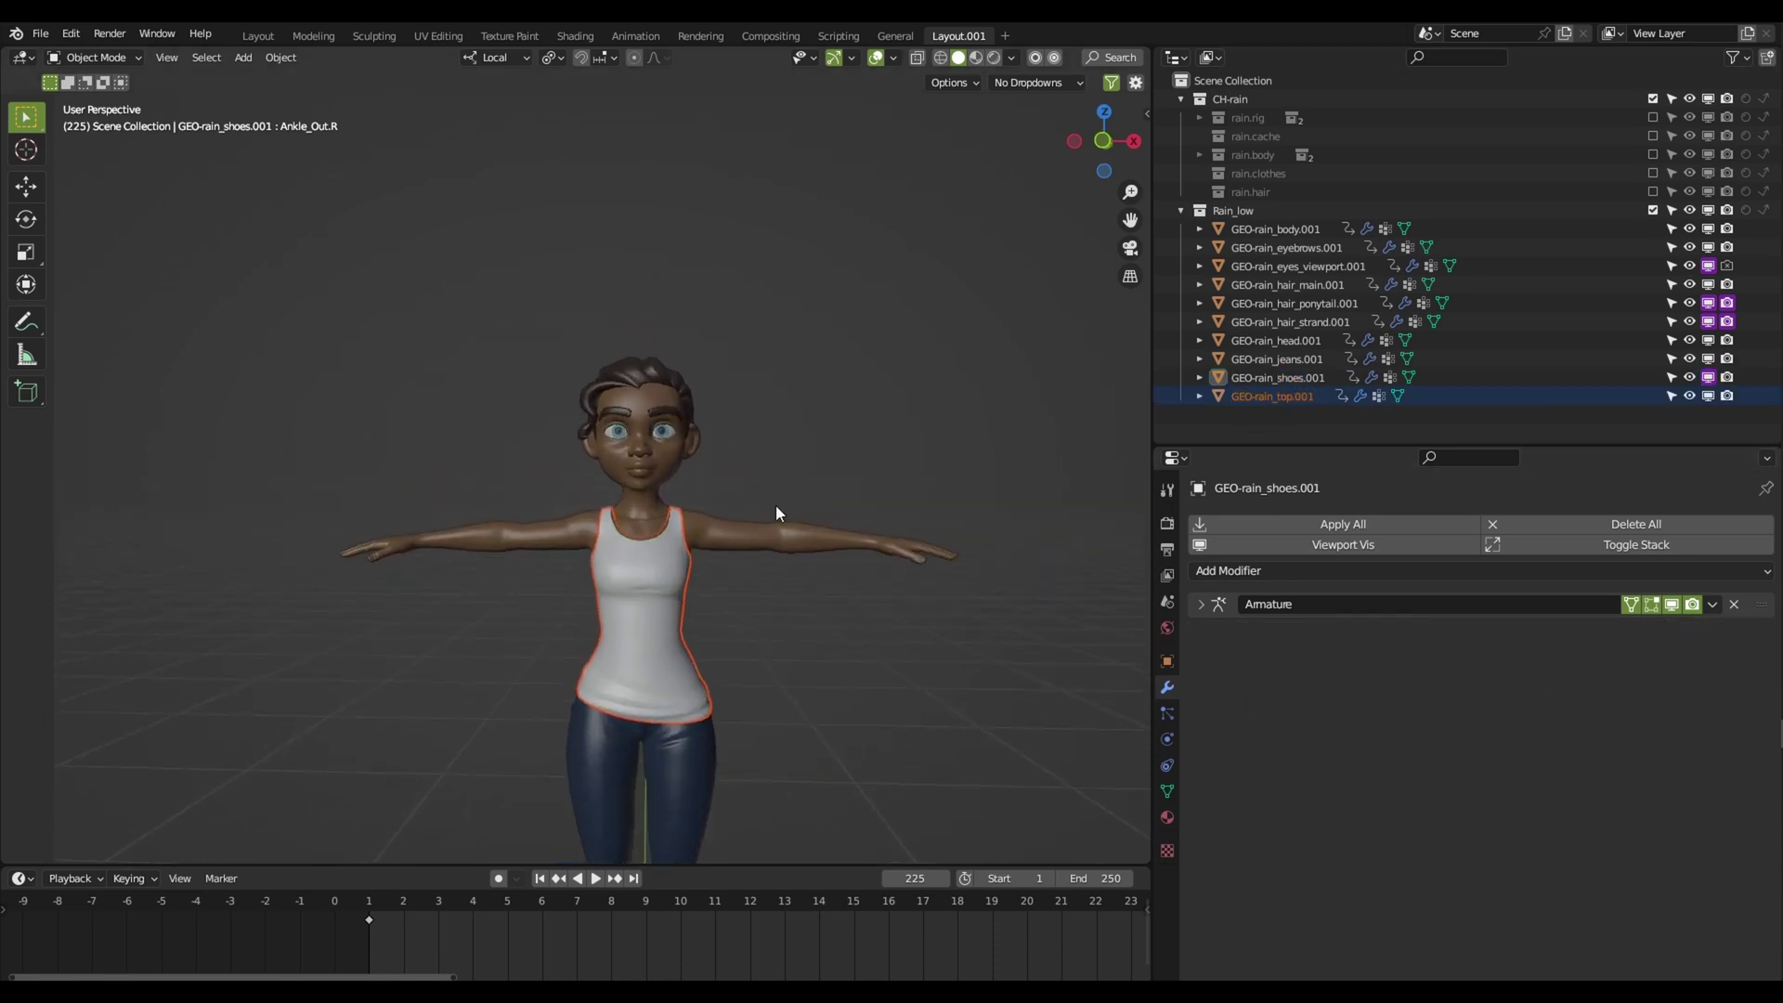
scroll(741, 470, down, 1)
click(672, 489)
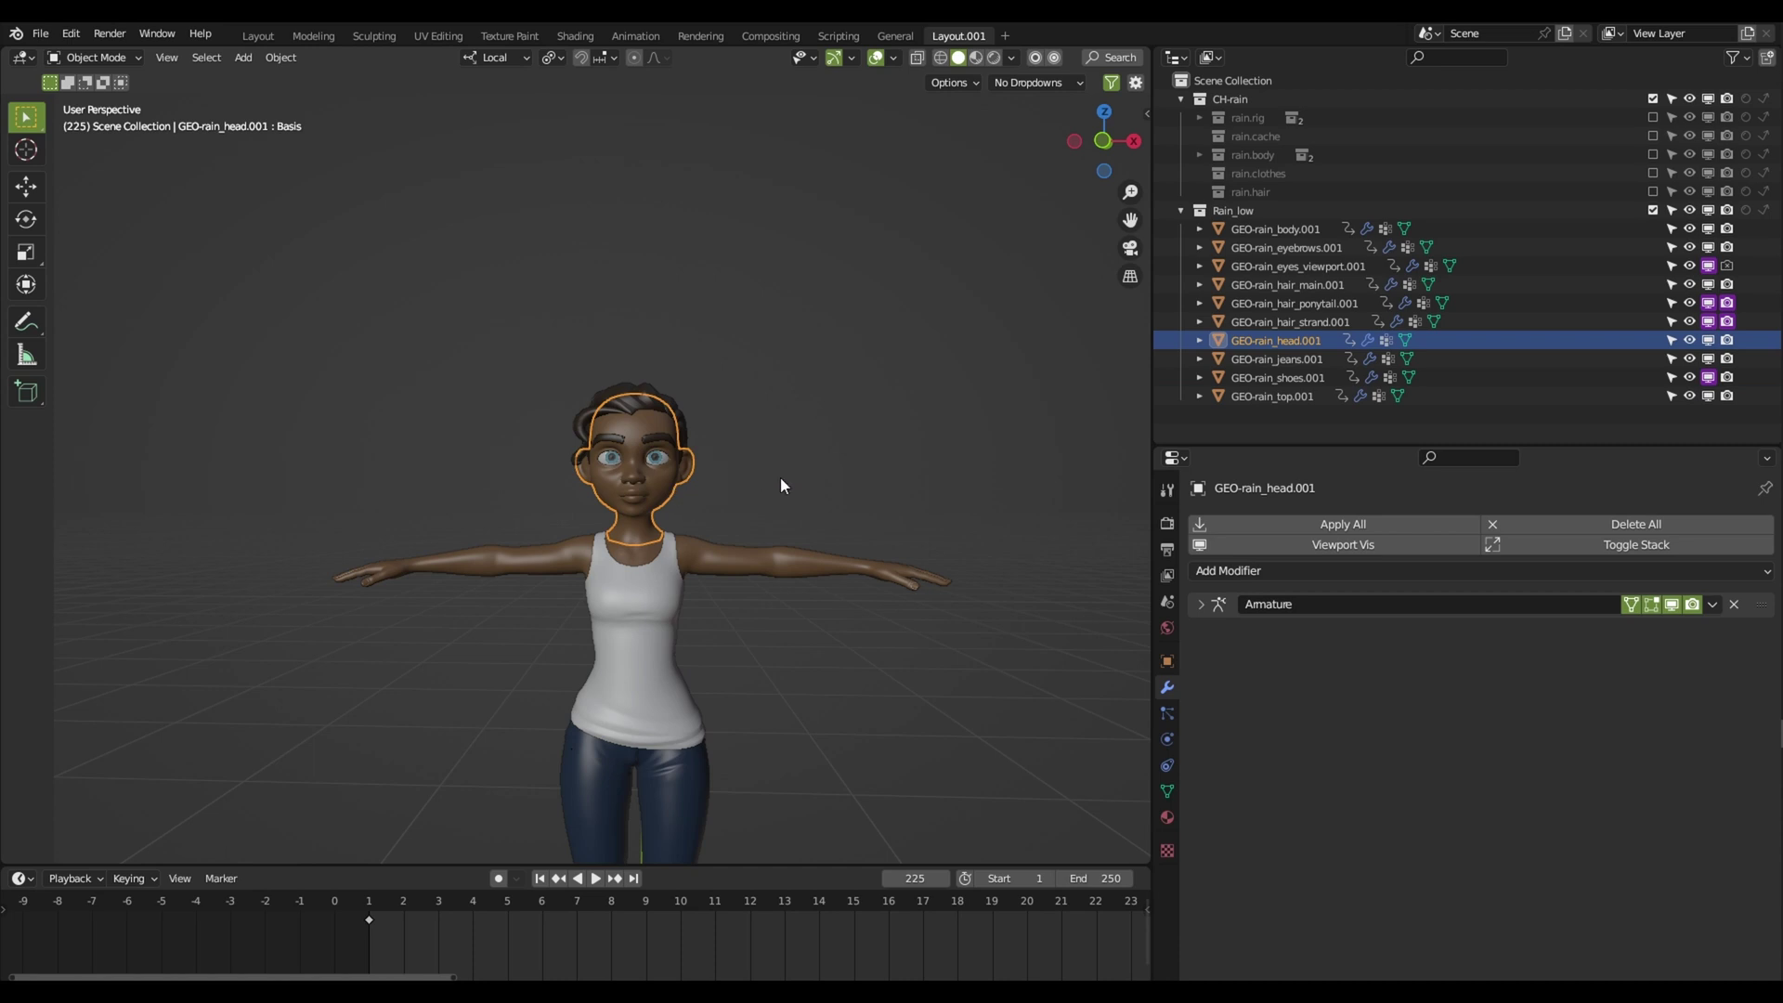
scroll(780, 477, up, 1)
Box-select all of the head's vertices in Edit Mode with X-ray enabled
key(Tab)
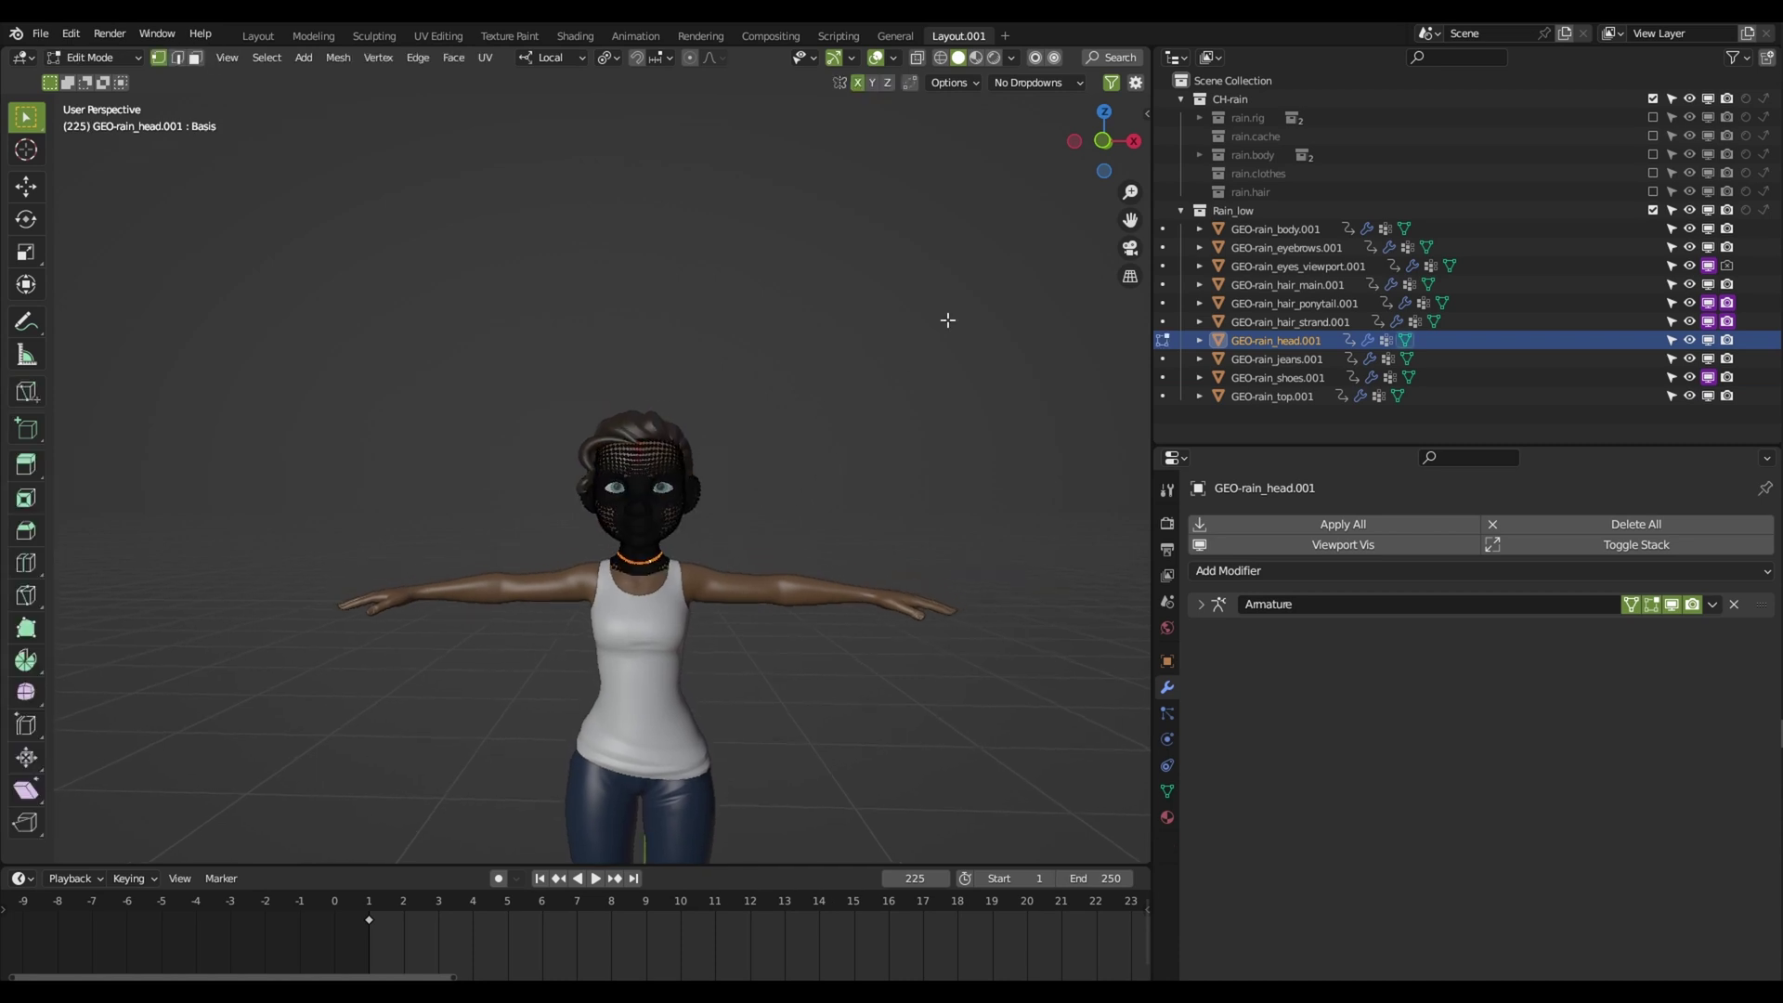
click(917, 57)
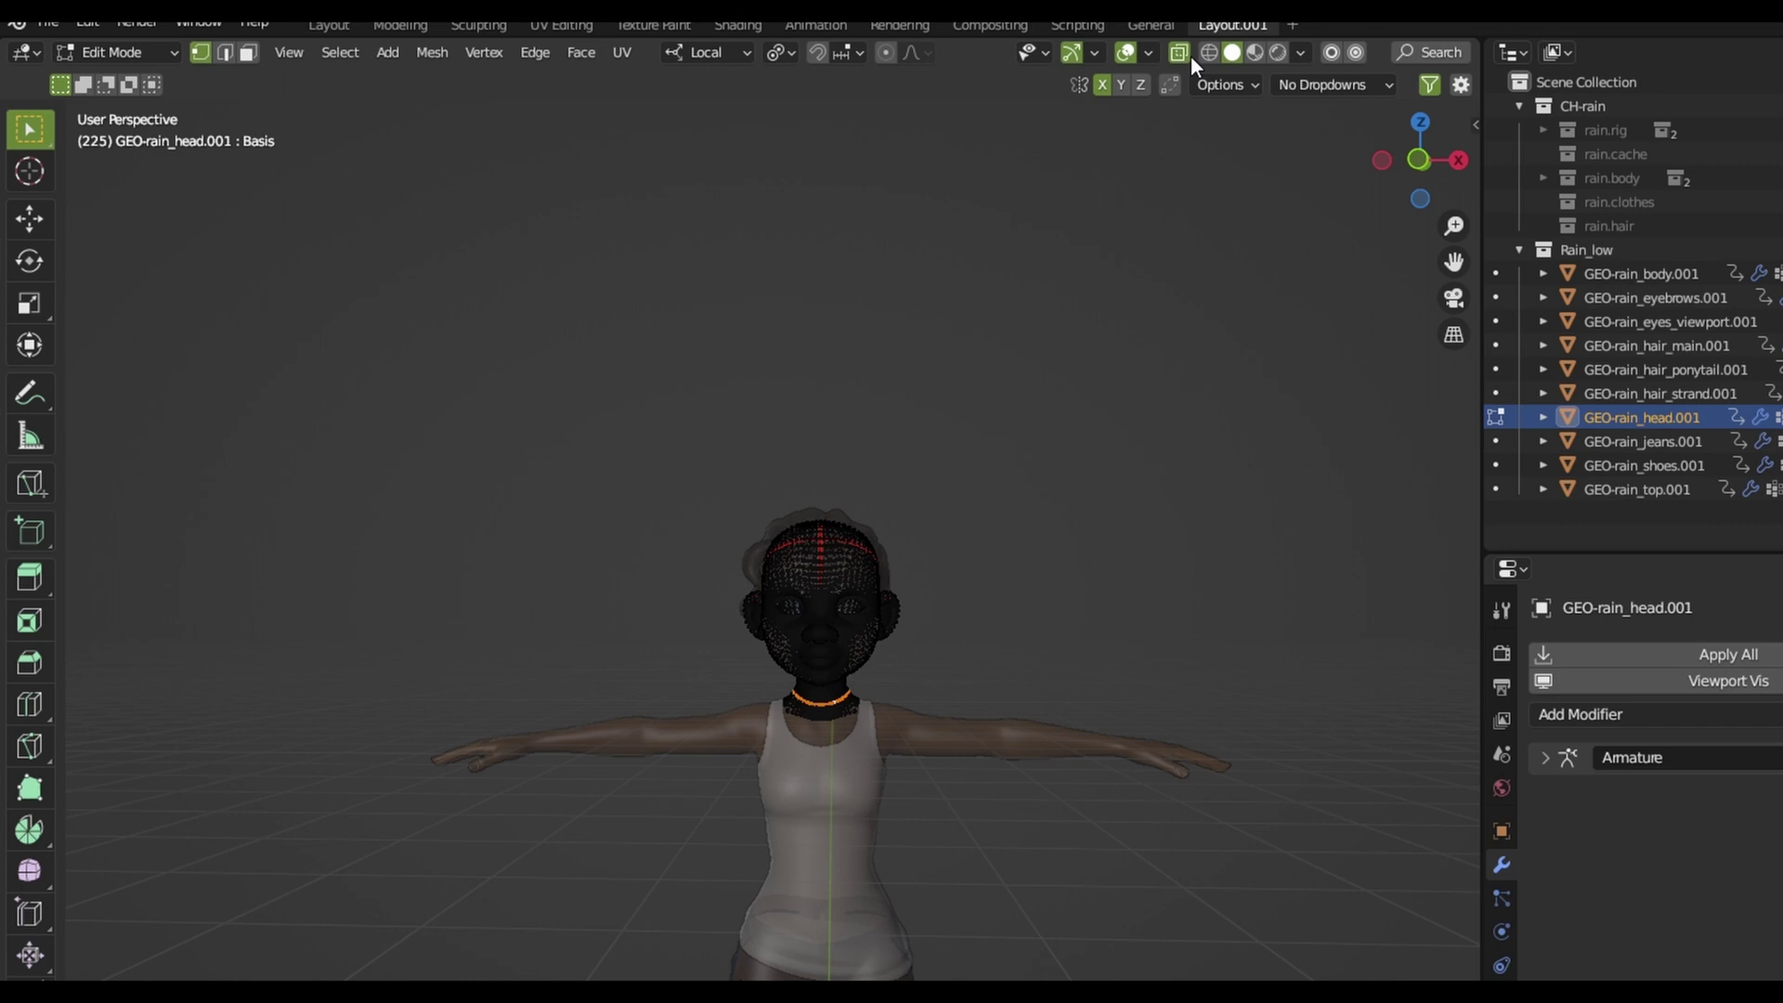
drag(604, 325, 1268, 924)
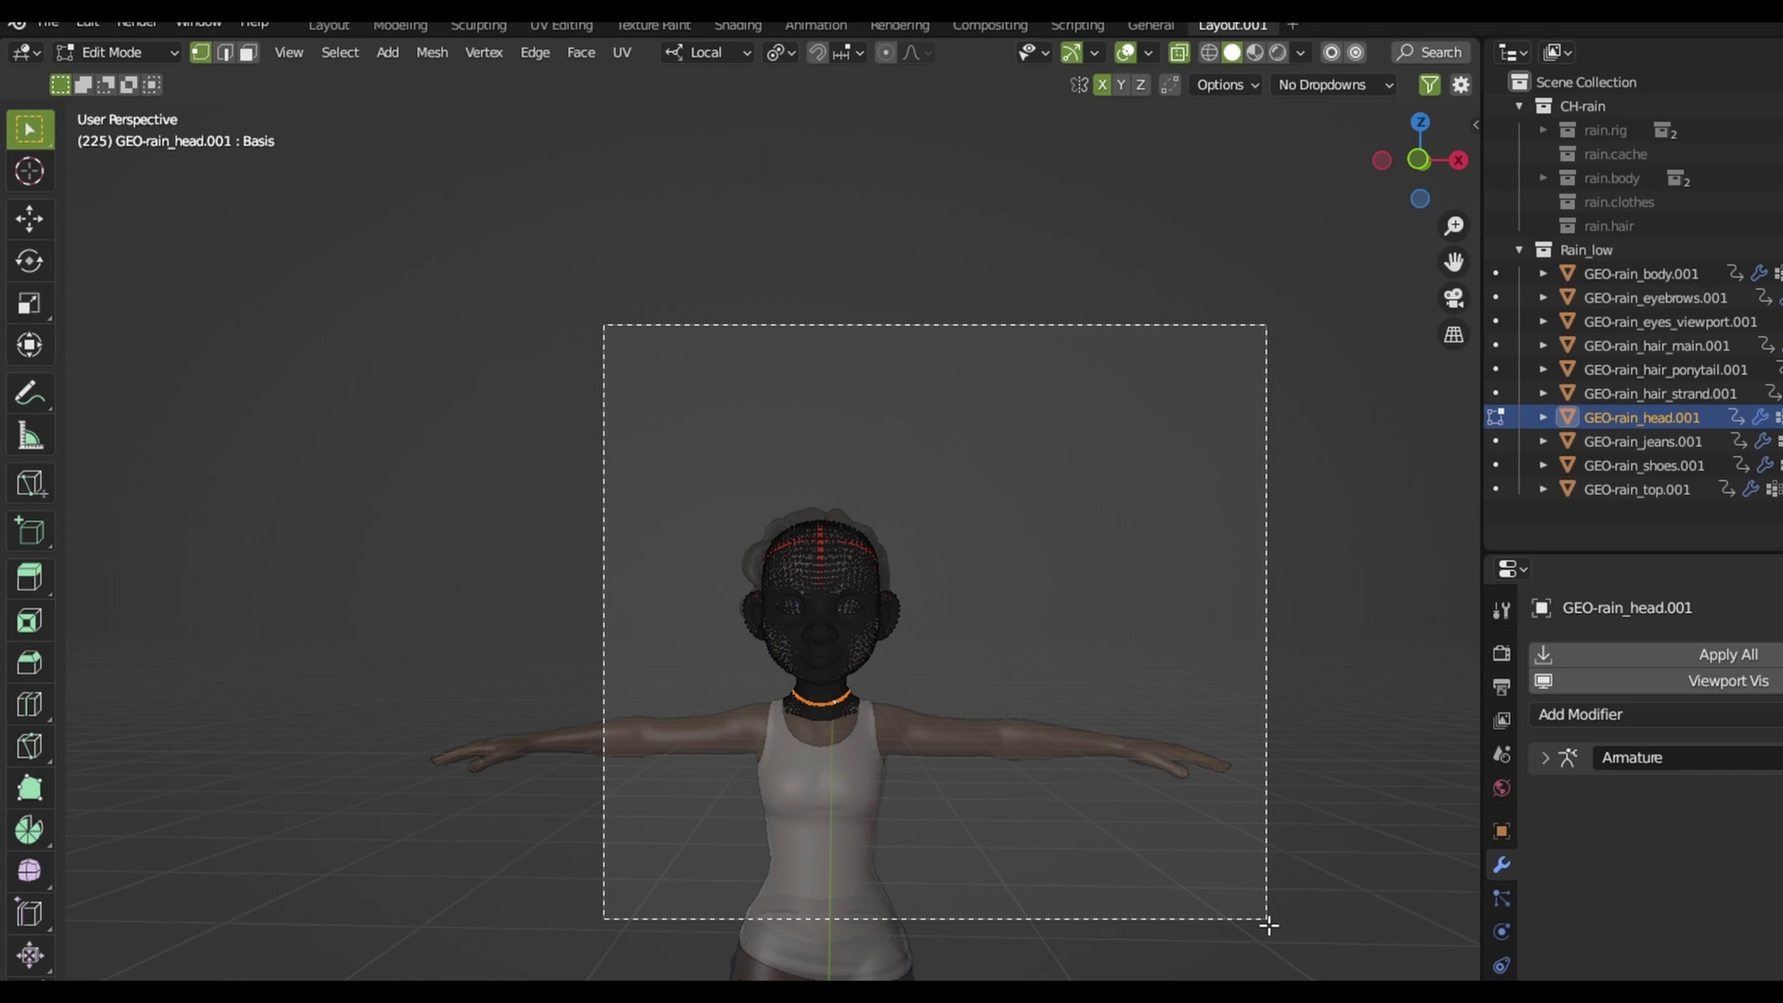
Decimate the selected head geometry to a 0.400 ratio and return to Object Mode
drag(1268, 924, 1272, 946)
click(404, 45)
mouse_move(473, 649)
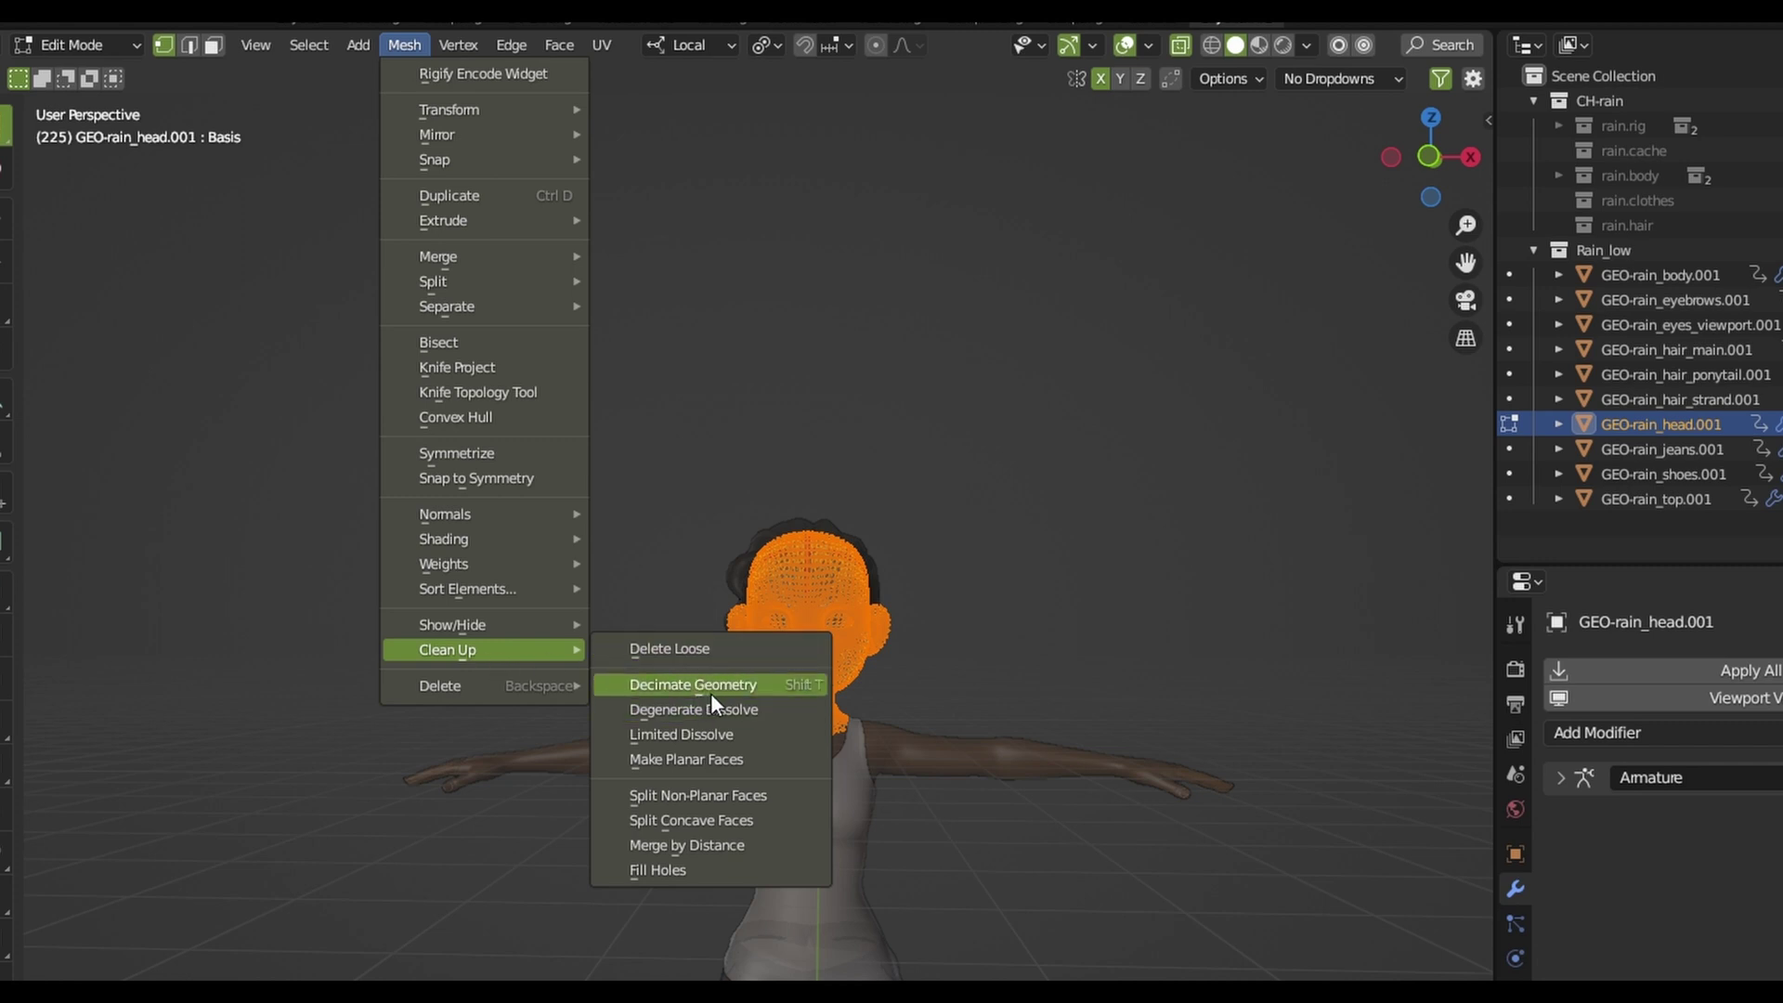
click(710, 693)
click(76, 846)
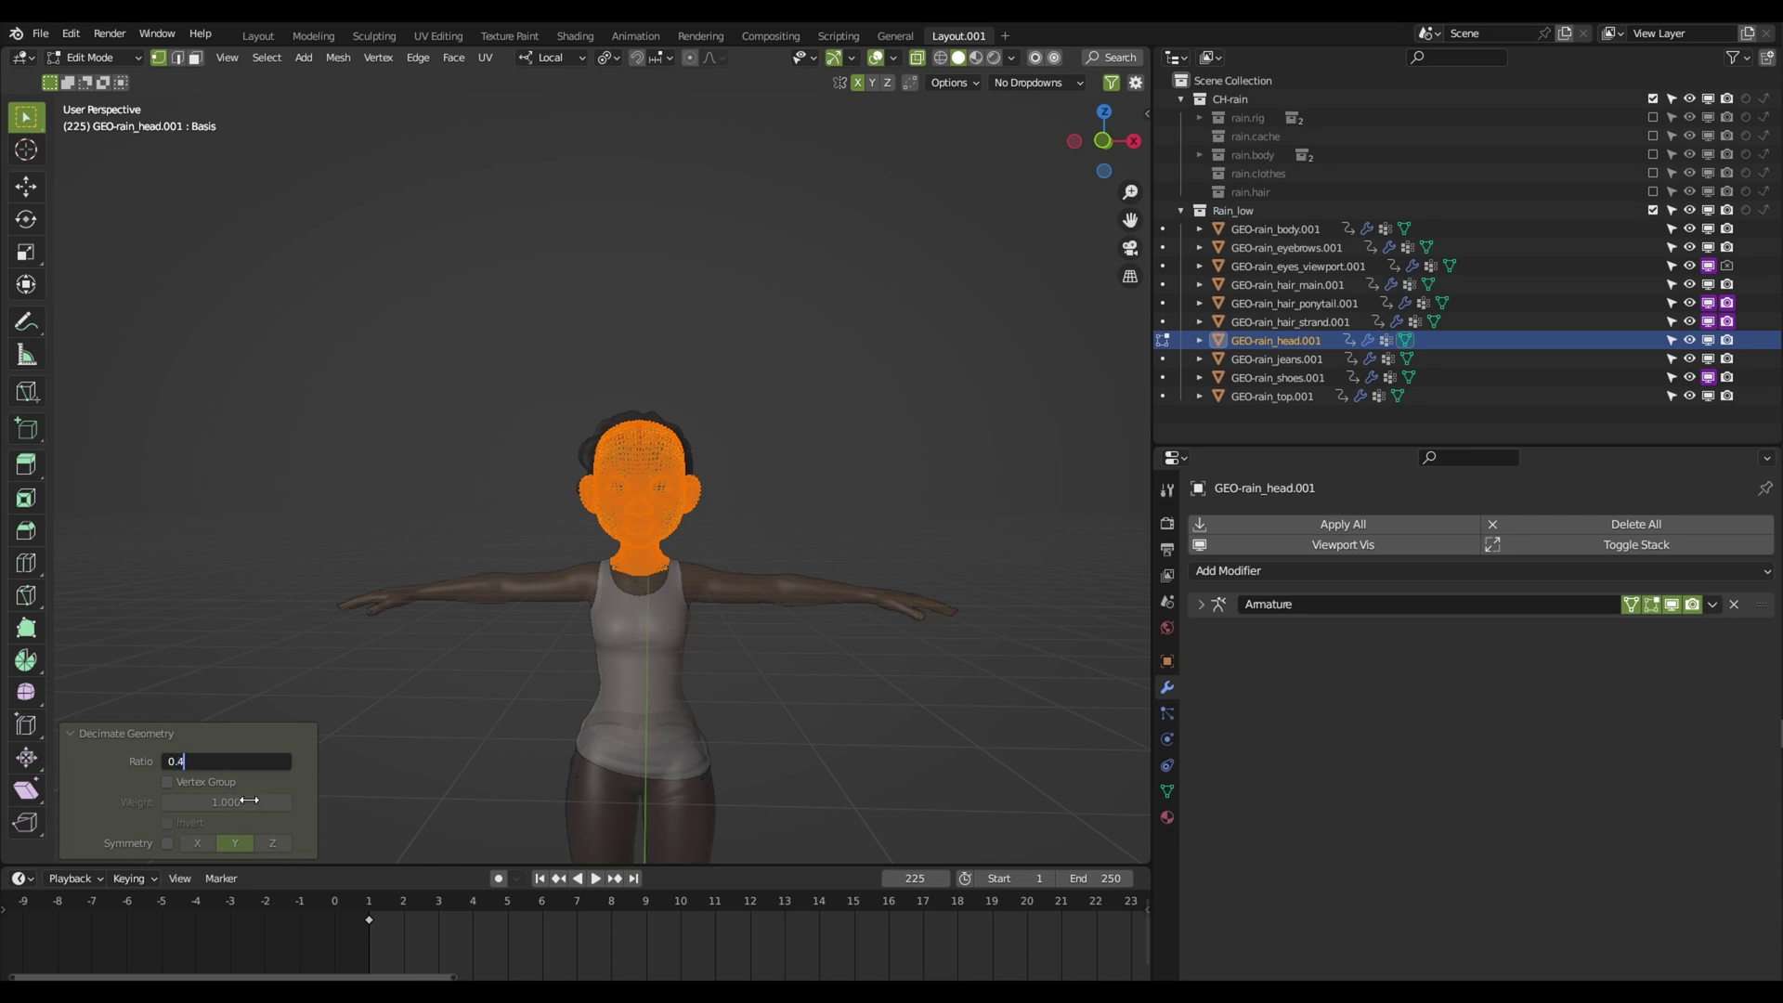
key(Return)
scroll(769, 569, up, 2)
scroll(801, 562, up, 2)
scroll(818, 537, up, 2)
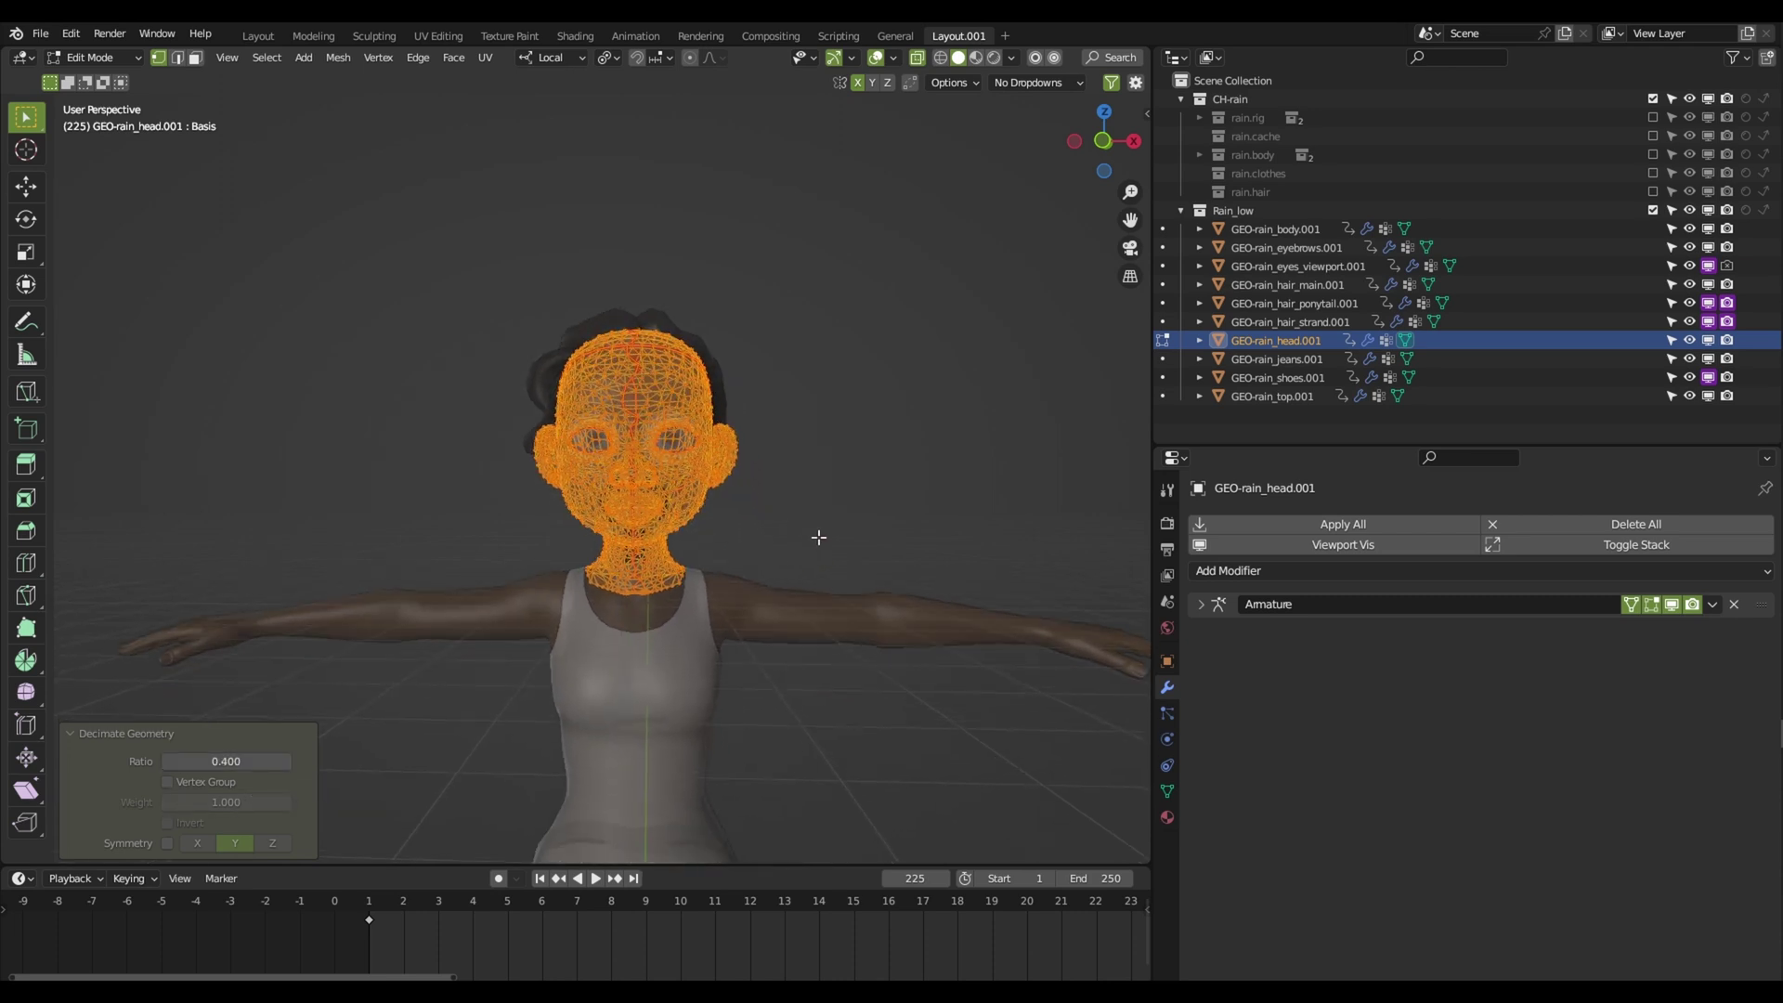
scroll(818, 537, down, 2)
scroll(768, 538, down, 1)
key(Tab)
click(1285, 229)
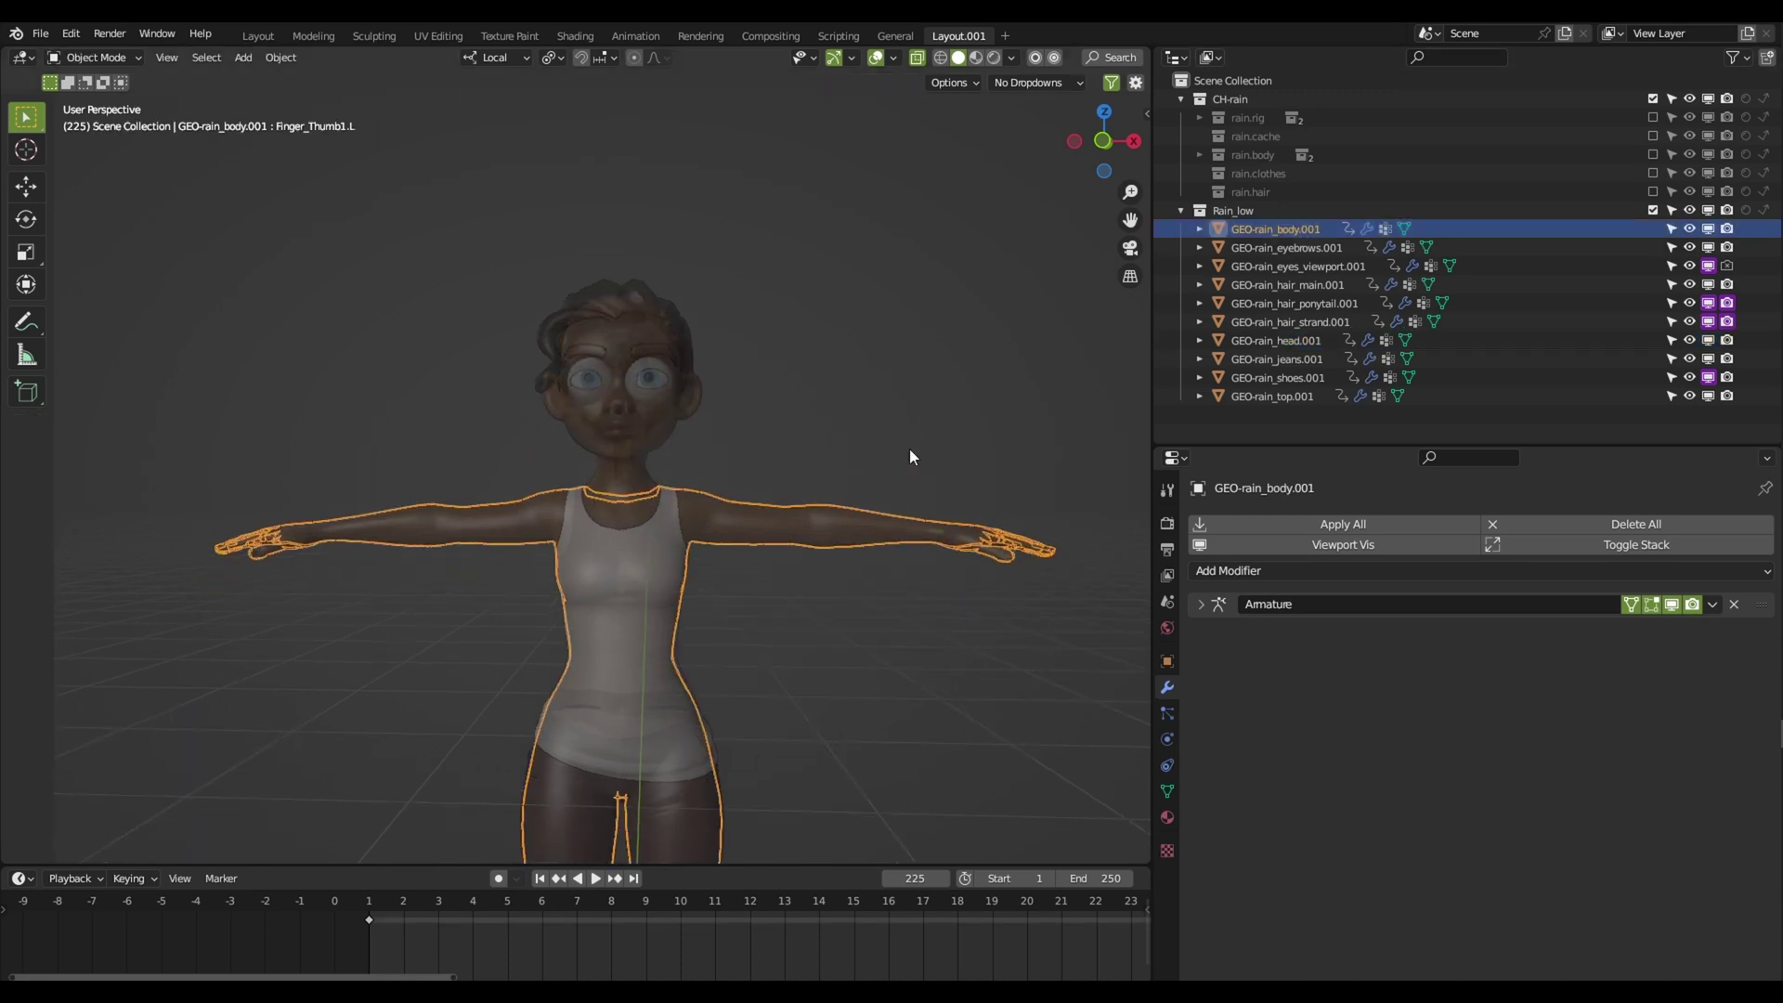
Select the body's geometry in Edit Mode for decimation
scroll(891, 502, down, 1)
key(Tab)
scroll(870, 560, down, 2)
scroll(873, 557, down, 2)
drag(997, 600, 261, 395)
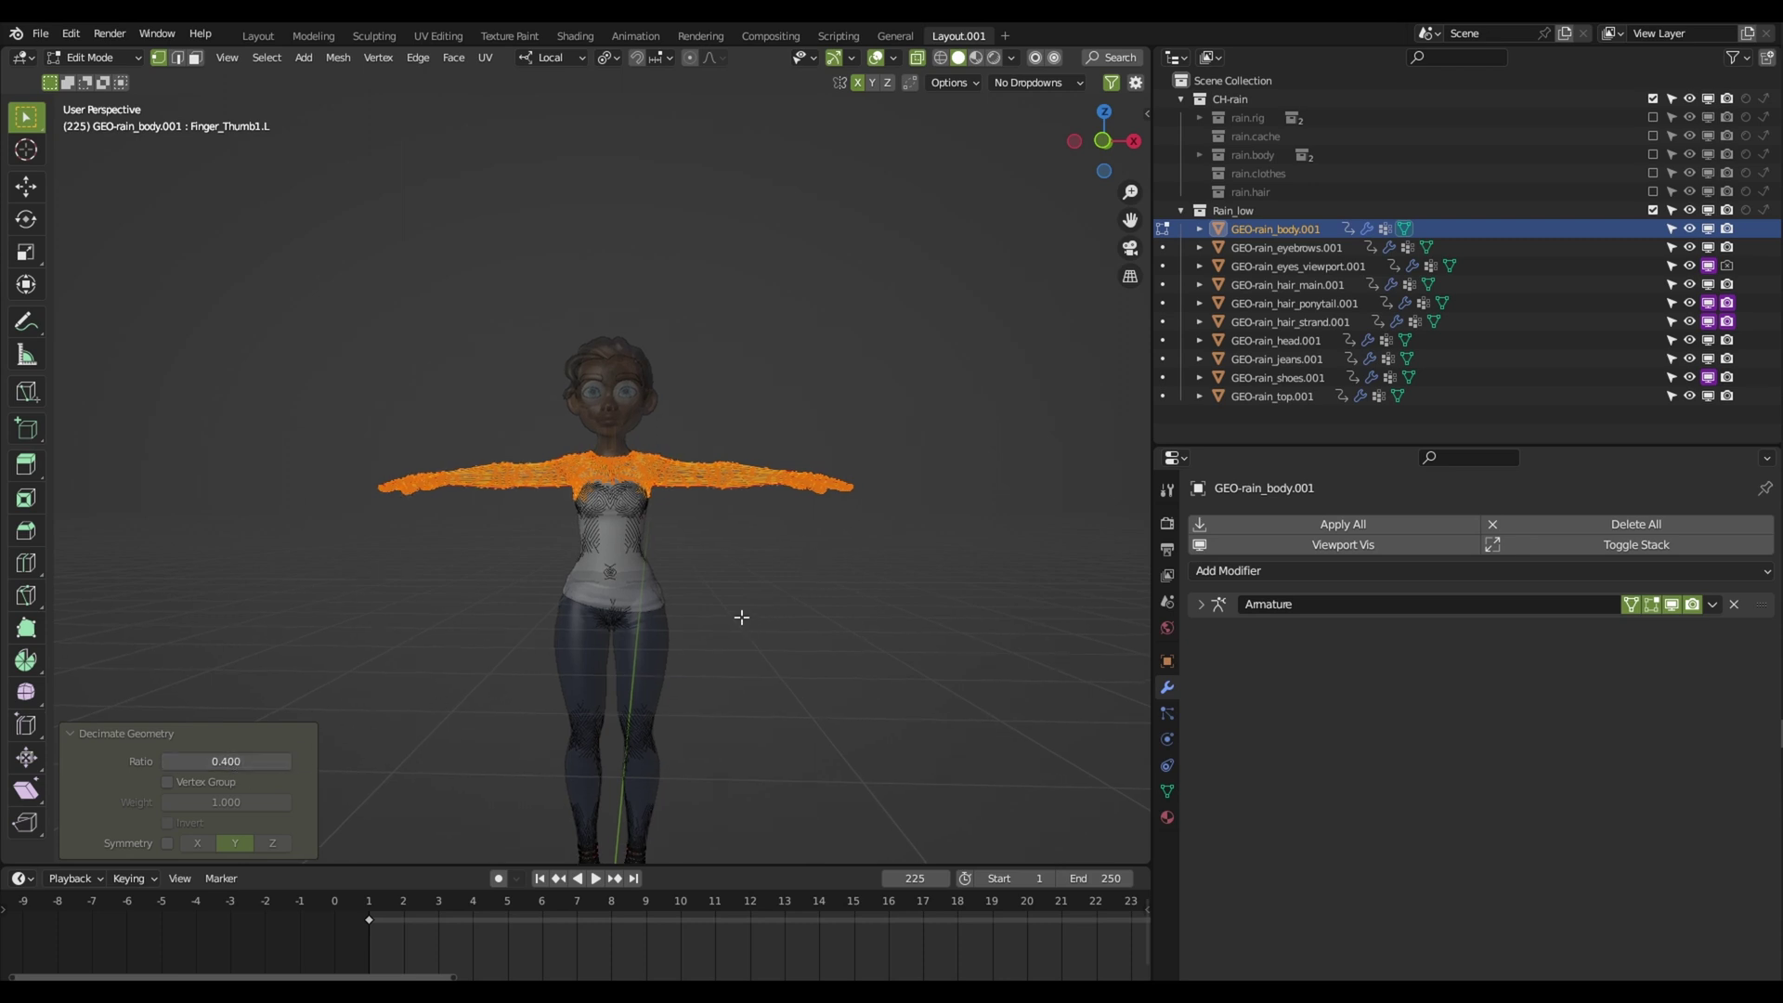
key(Tab)
Decimate the main hair mesh at 0.400 by repeating the last operation
click(1306, 249)
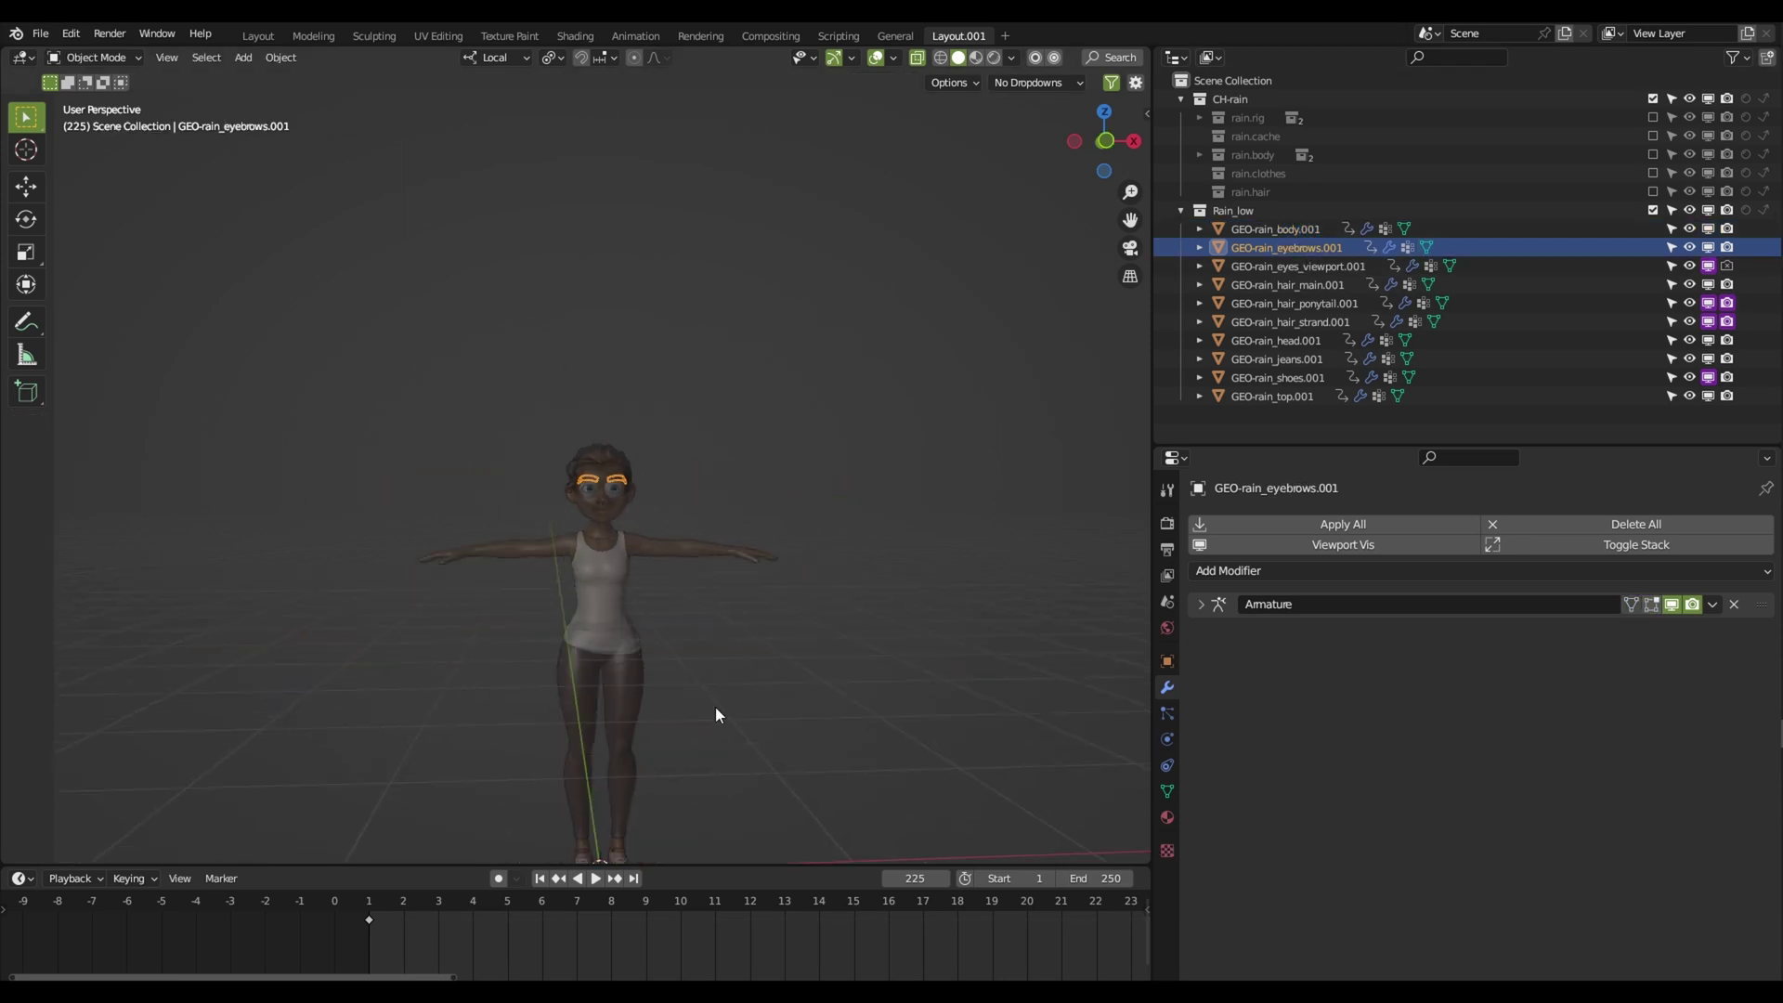
click(1307, 268)
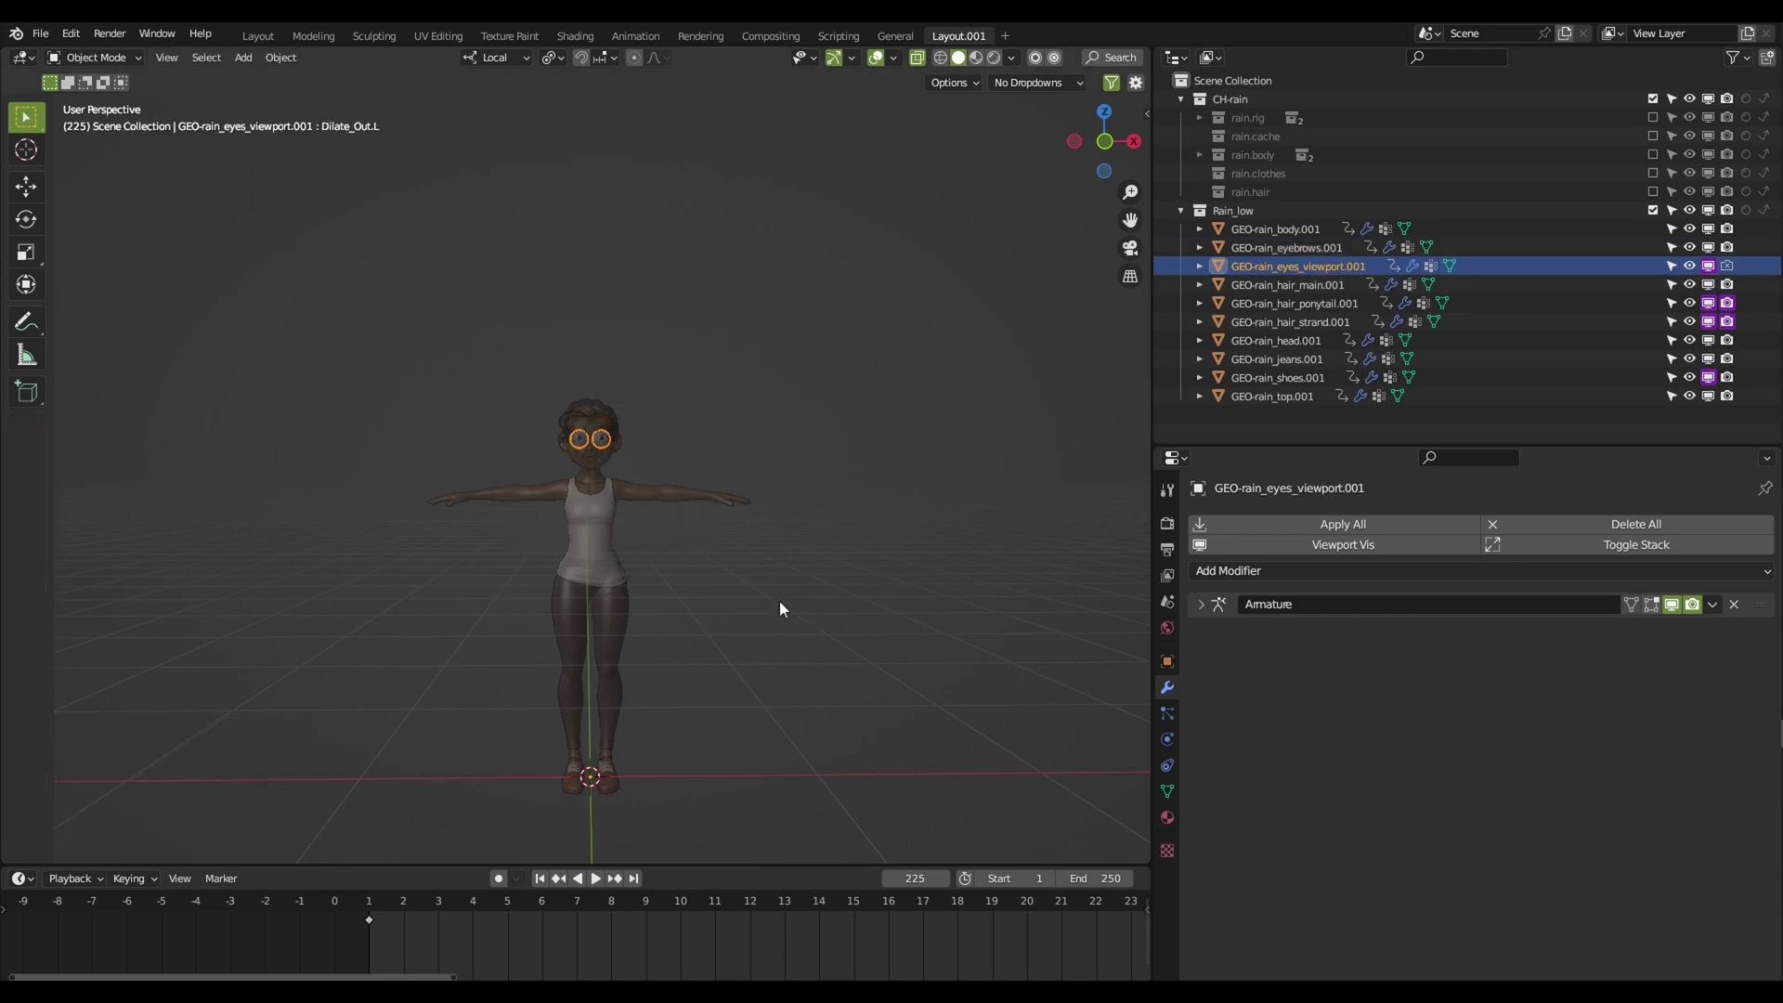
click(590, 420)
middle_drag(828, 505, 716, 598)
key(Tab)
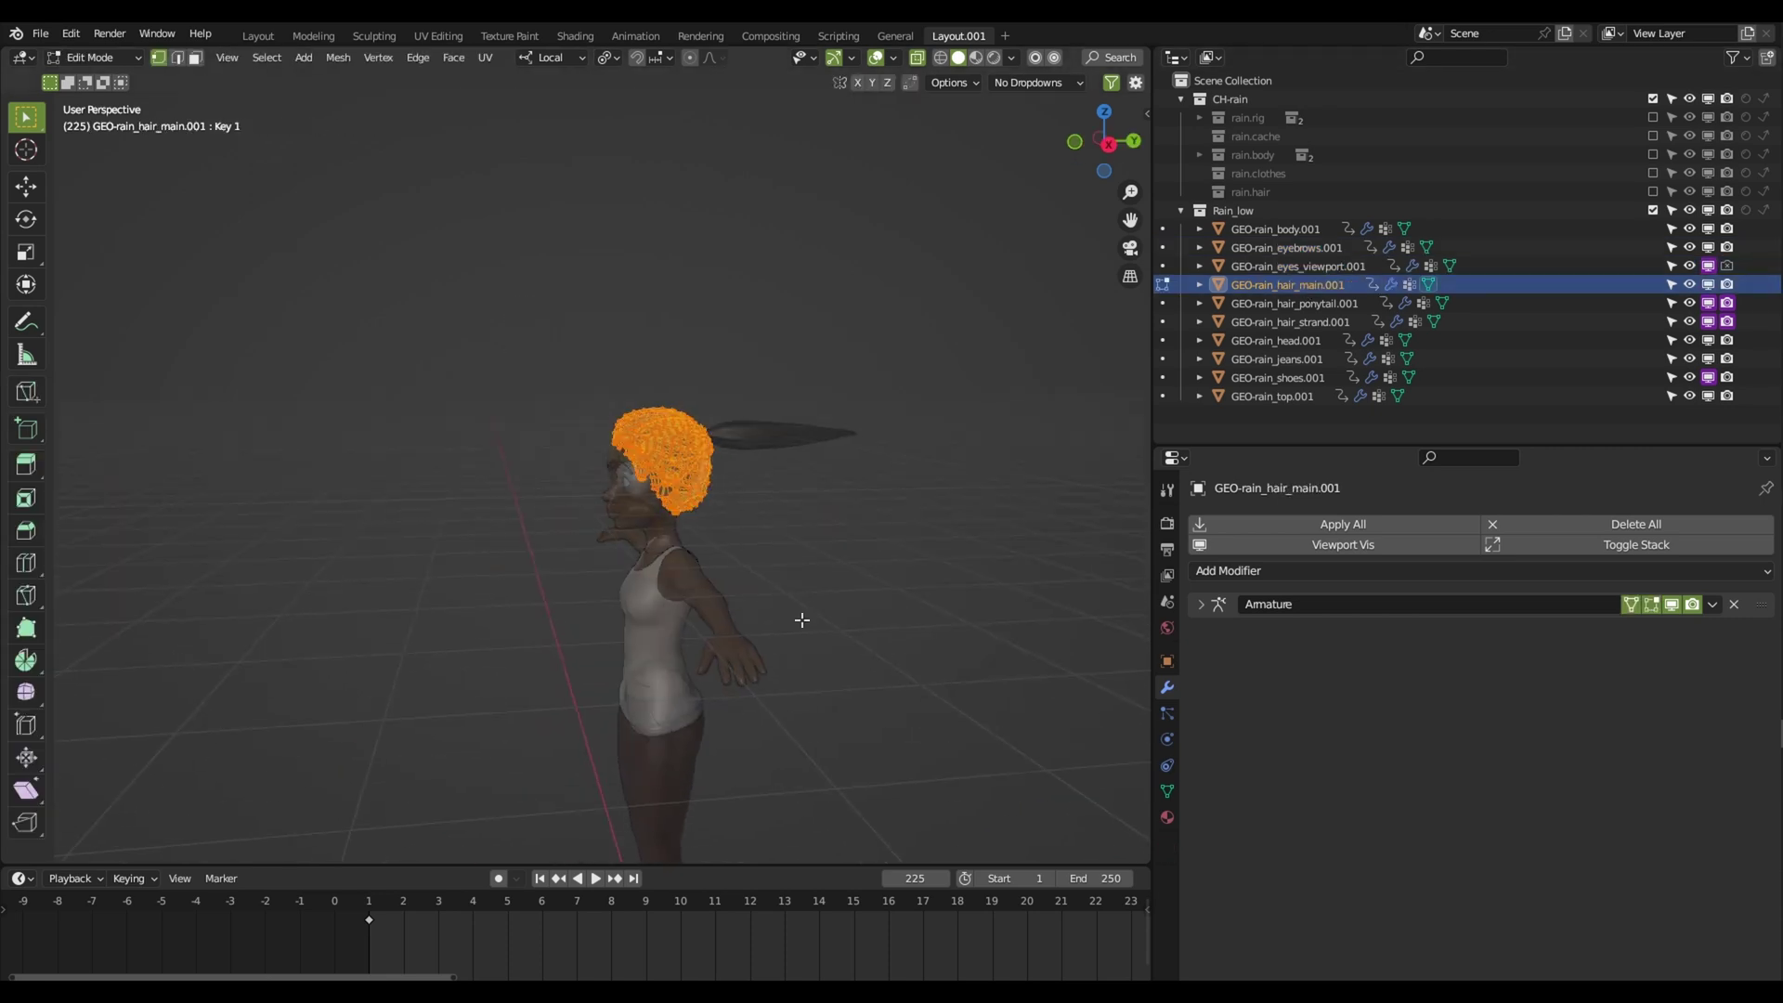
scroll(802, 620, up, 4)
key(shift+r)
key(shift+r)
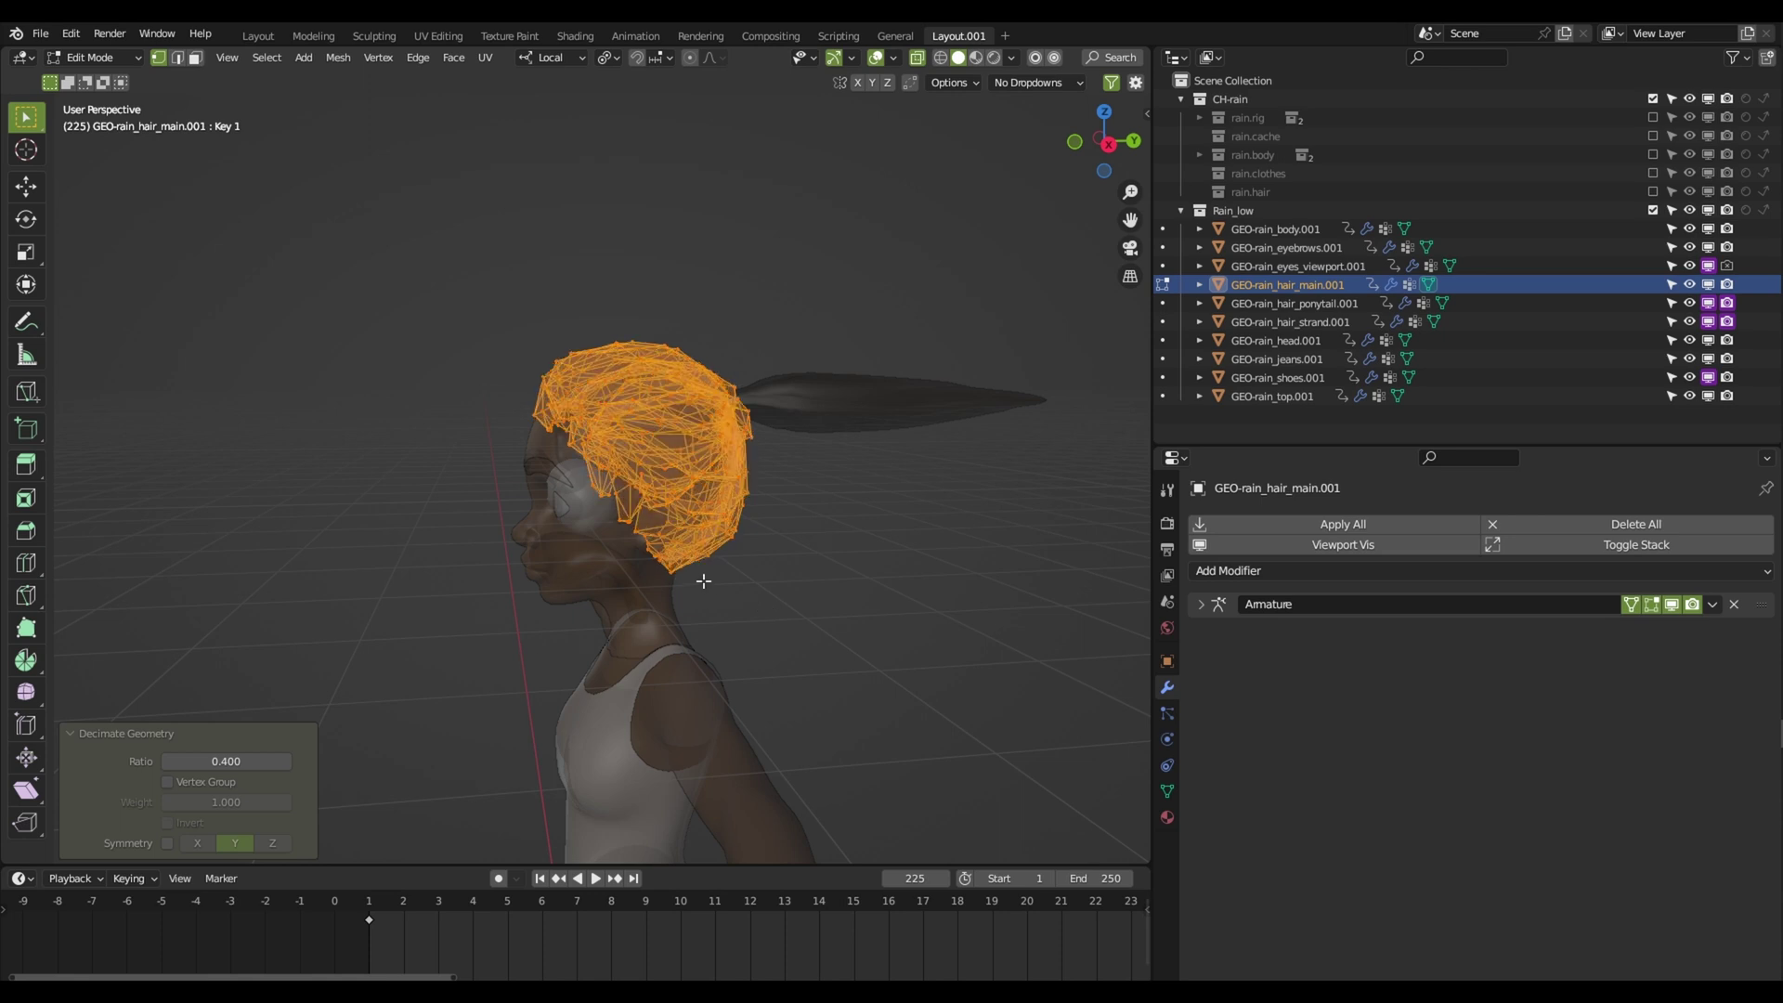
mouse_move(796, 465)
middle_down()
mouse_move(819, 505)
mouse_move(982, 505)
middle_up()
key(Tab)
Decimate the ponytail, jeans and shoes meshes at 0.400
click(817, 399)
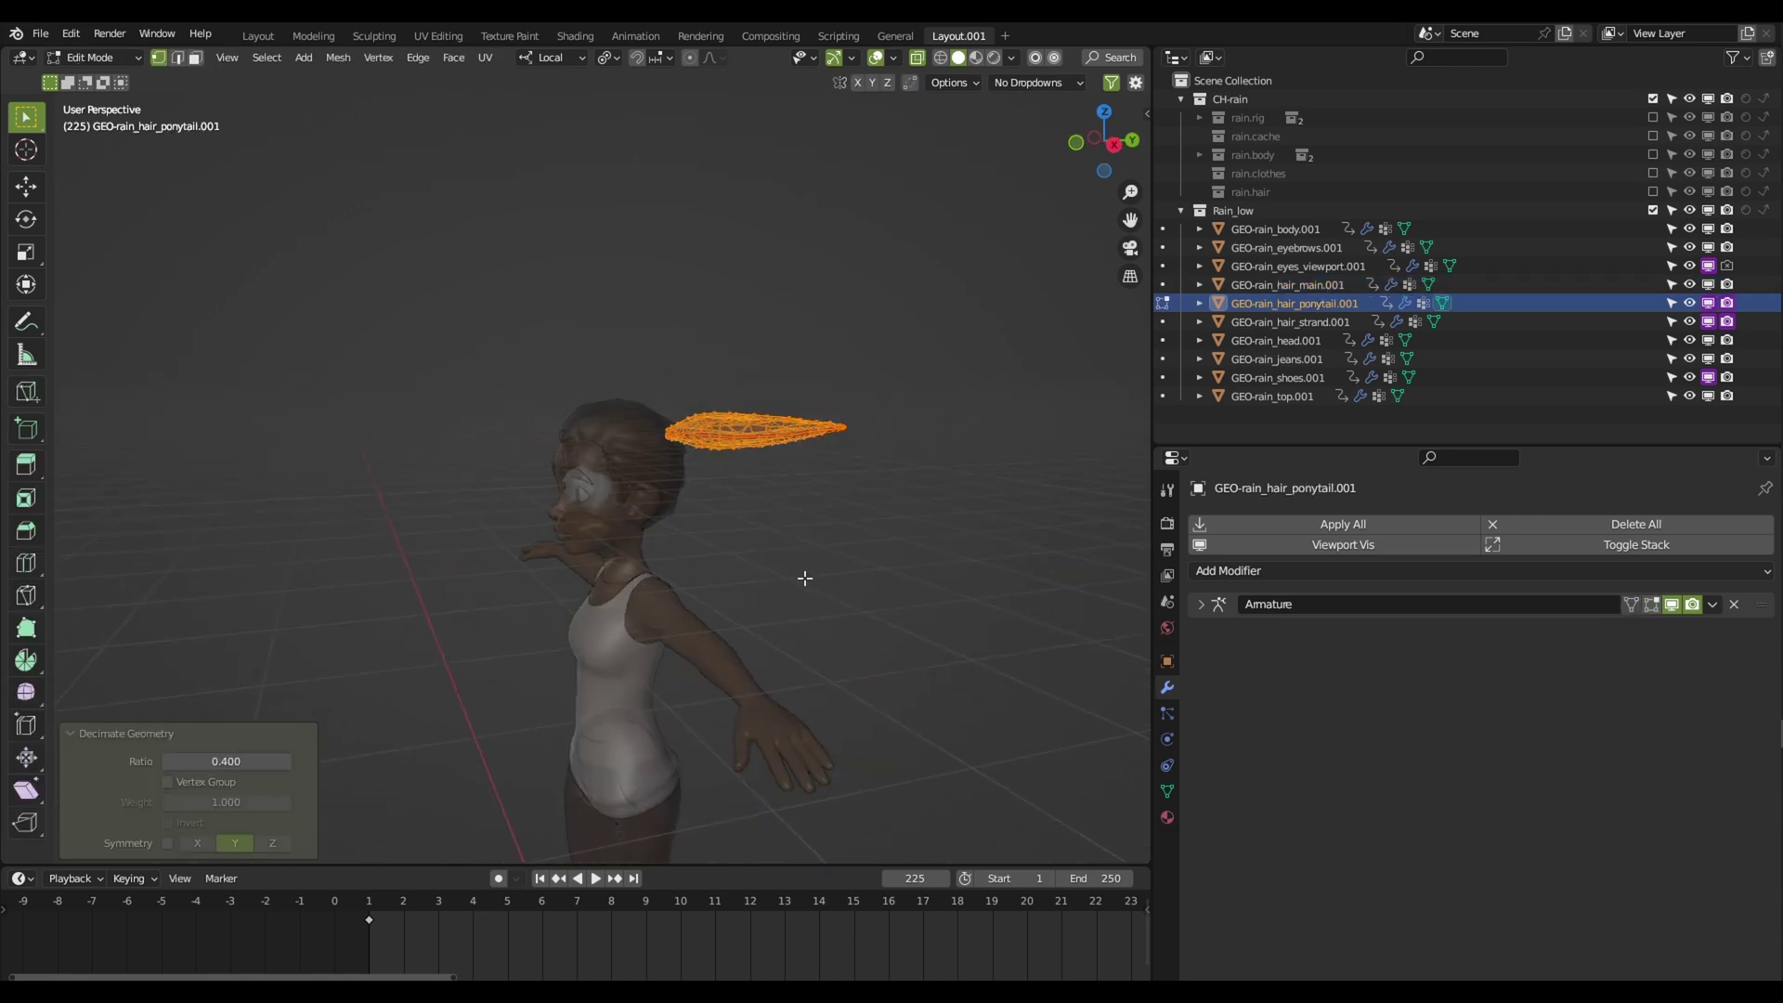
middle_drag(808, 581, 907, 637)
click(1198, 358)
key(Tab)
key(a)
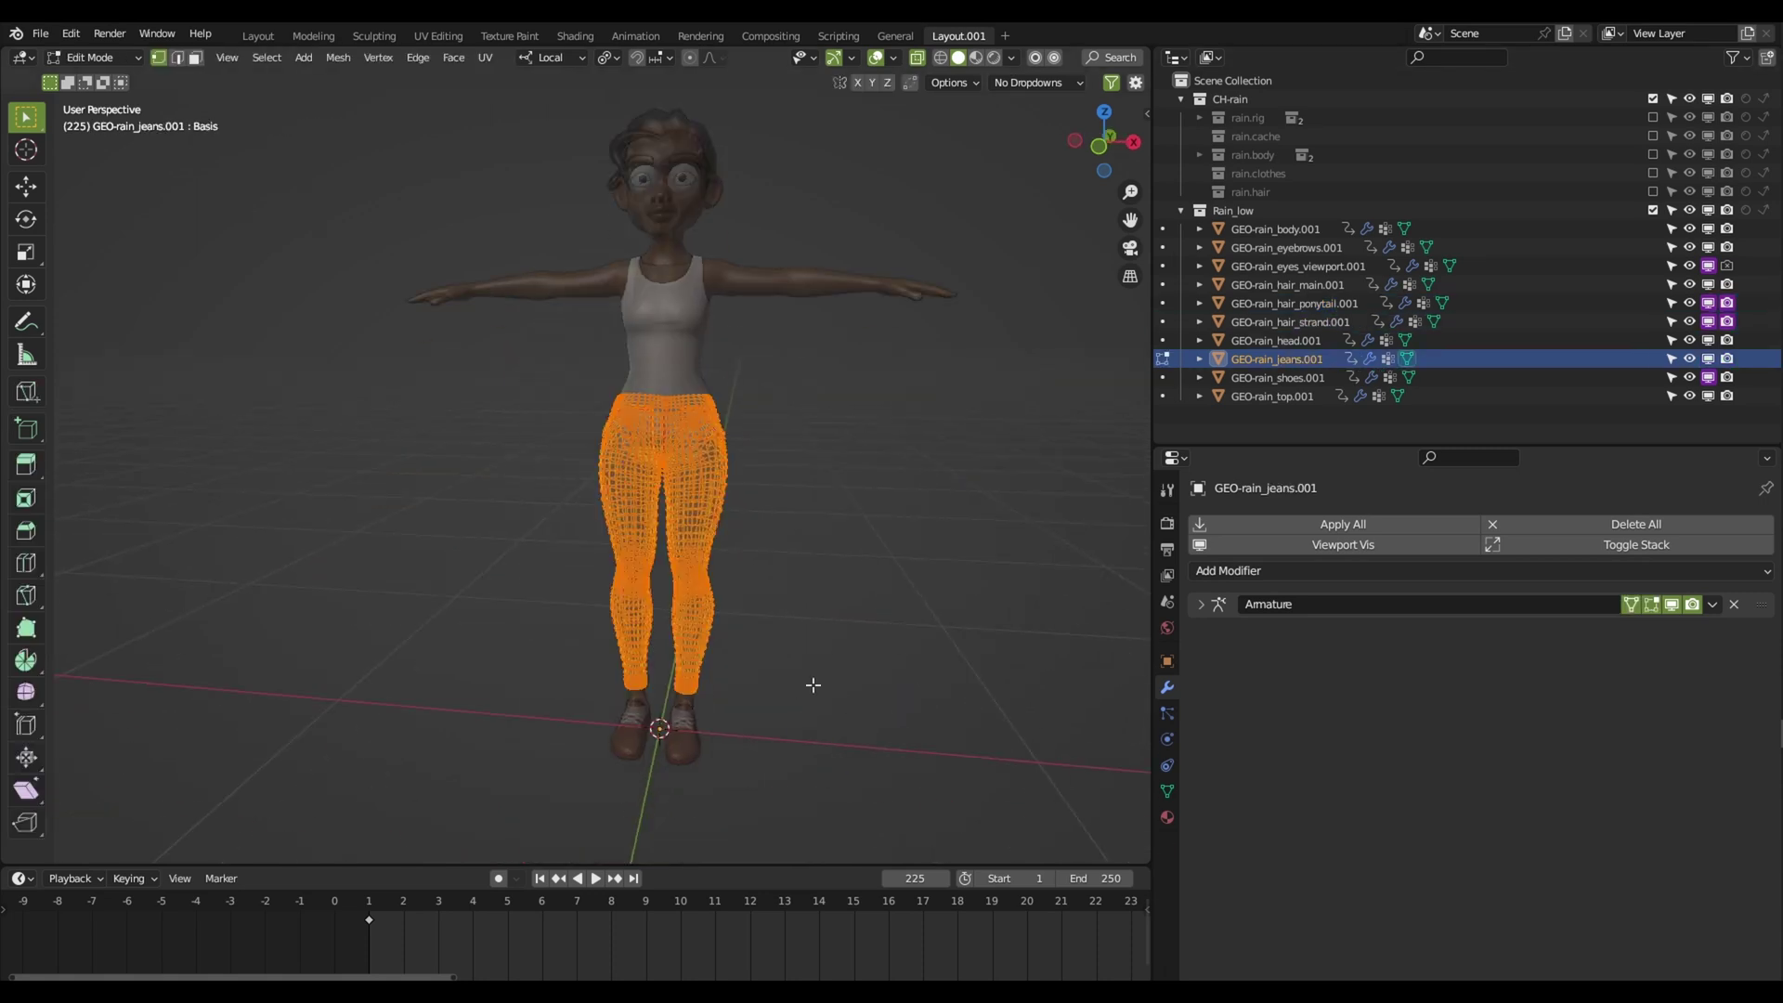
key(h)
key(a)
key(shift+r)
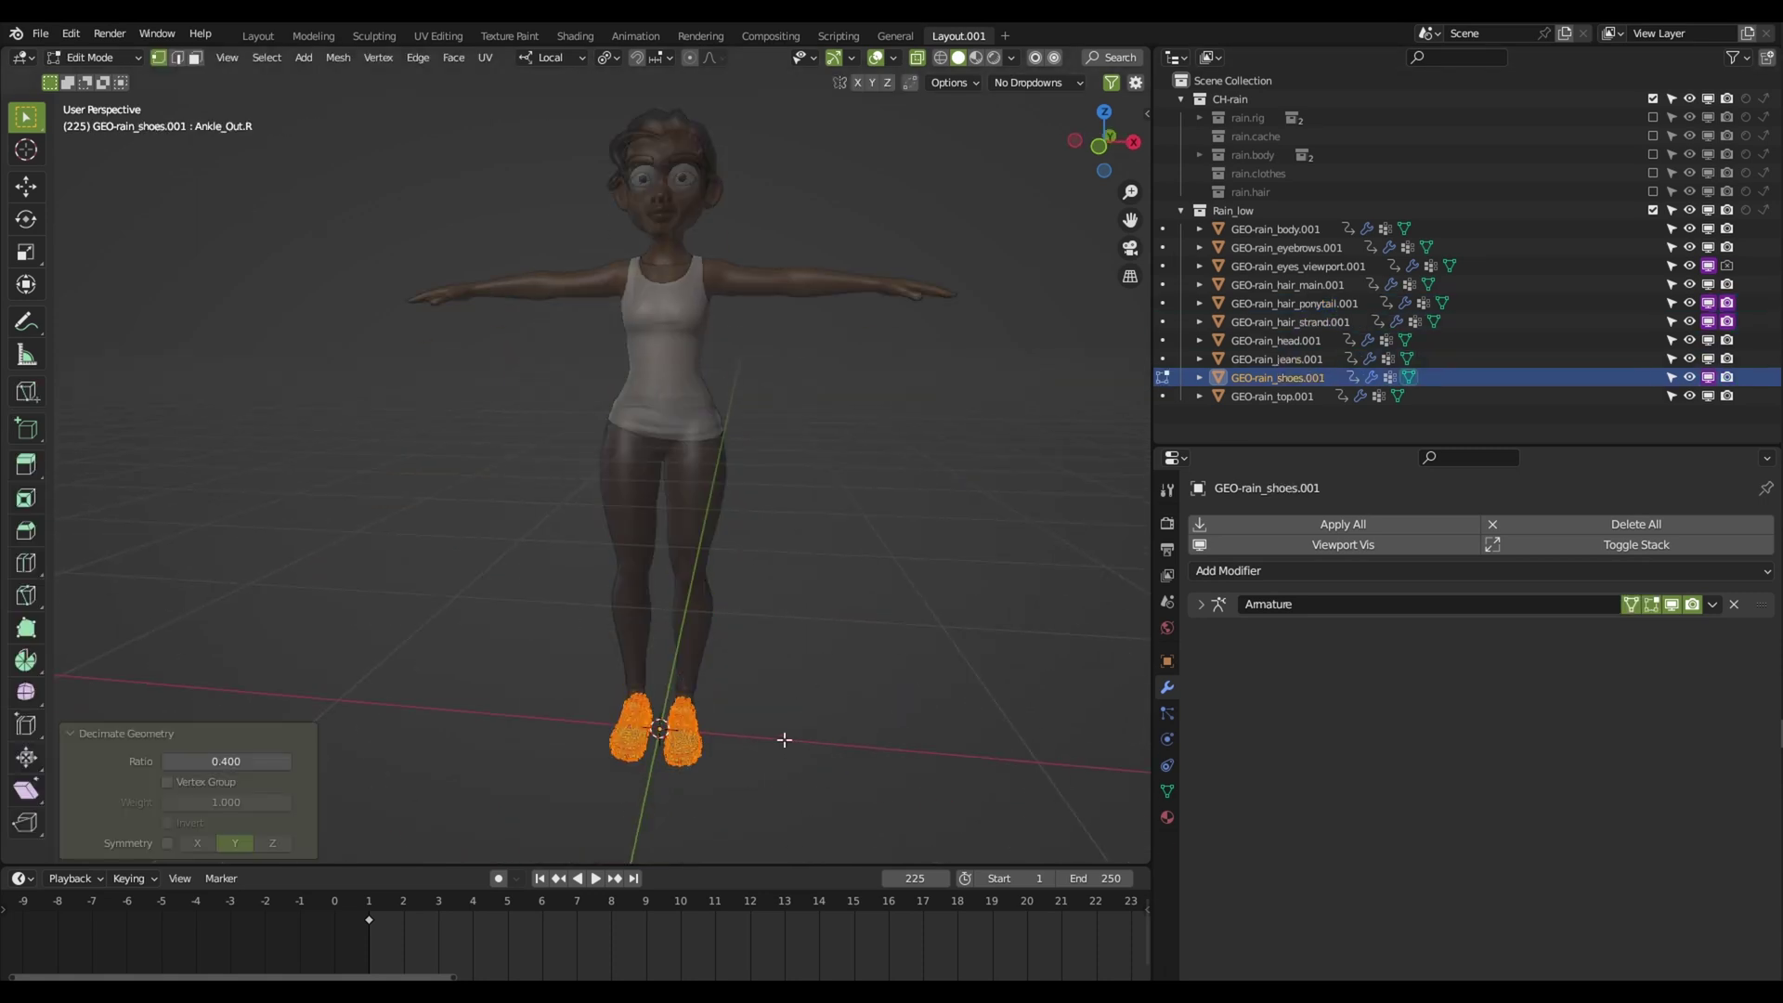
Decimate the top mesh at 0.400 and return to Object Mode
ctrl+click(1274, 395)
middle_drag(864, 529, 884, 578)
key(a)
drag(594, 337, 832, 585)
key(shift+r)
key(Tab)
scroll(887, 492, up, 6)
Enable a low-opacity wireframe overlay and play the animation at 24 fps
scroll(889, 504, up, 1)
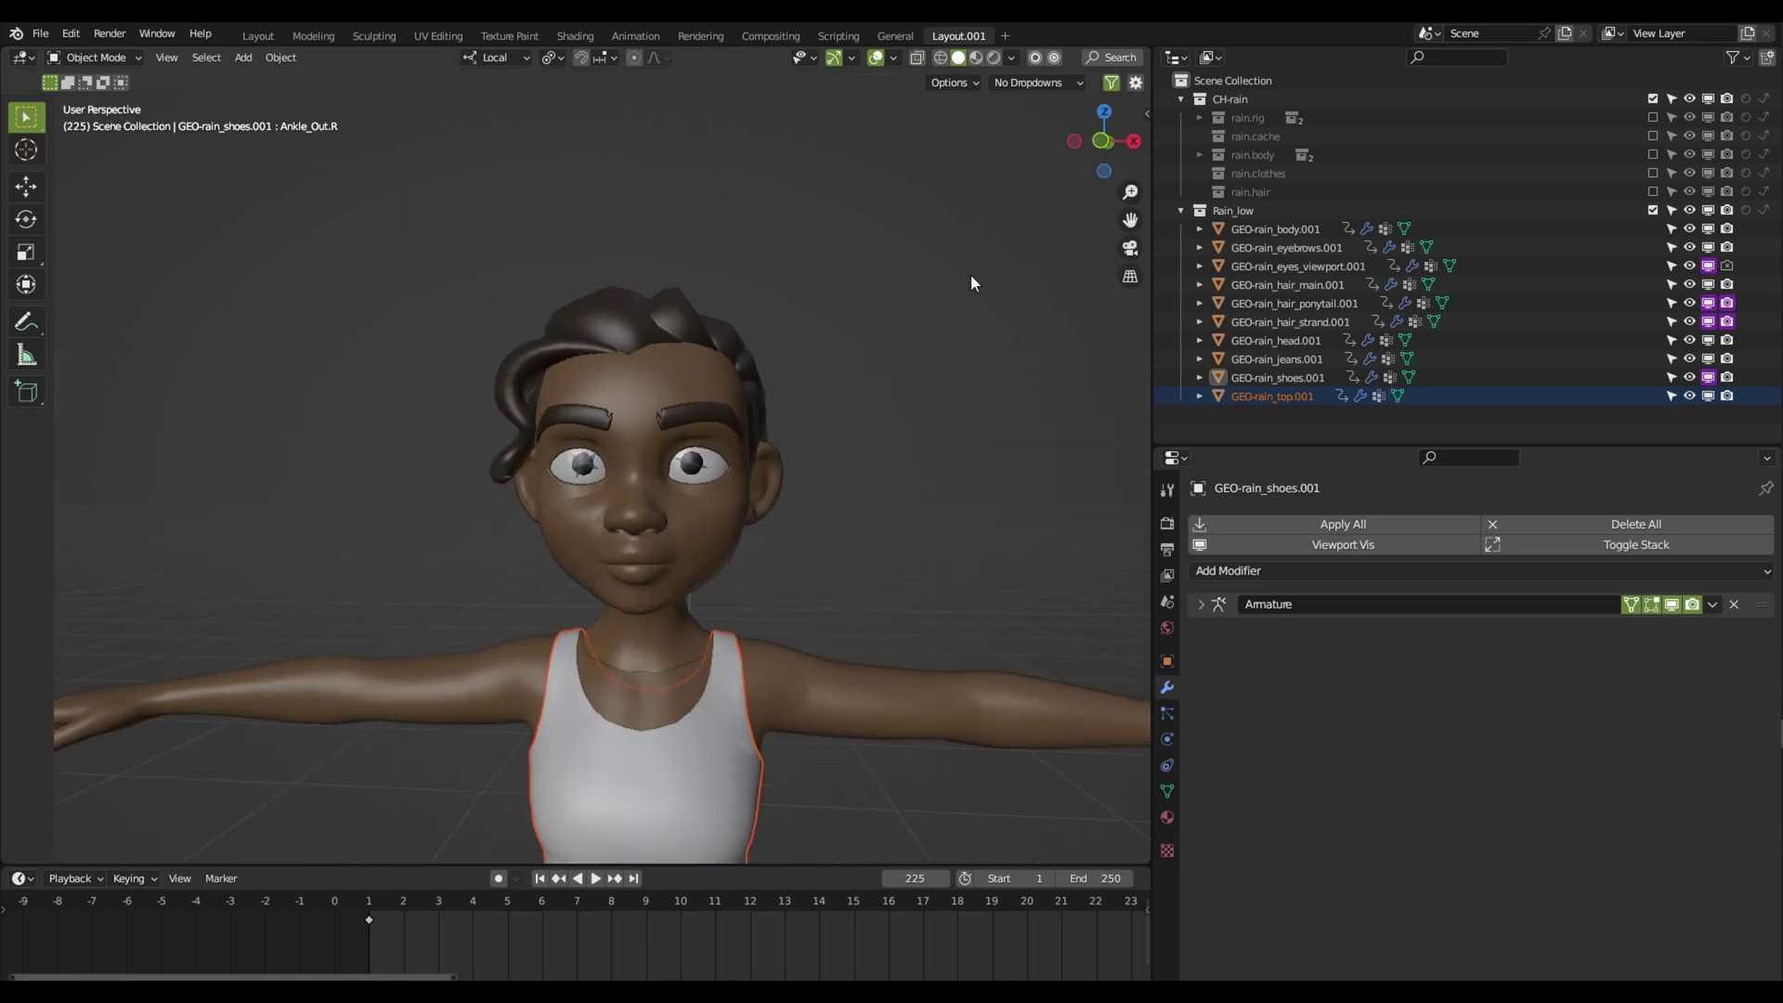
click(894, 59)
click(778, 405)
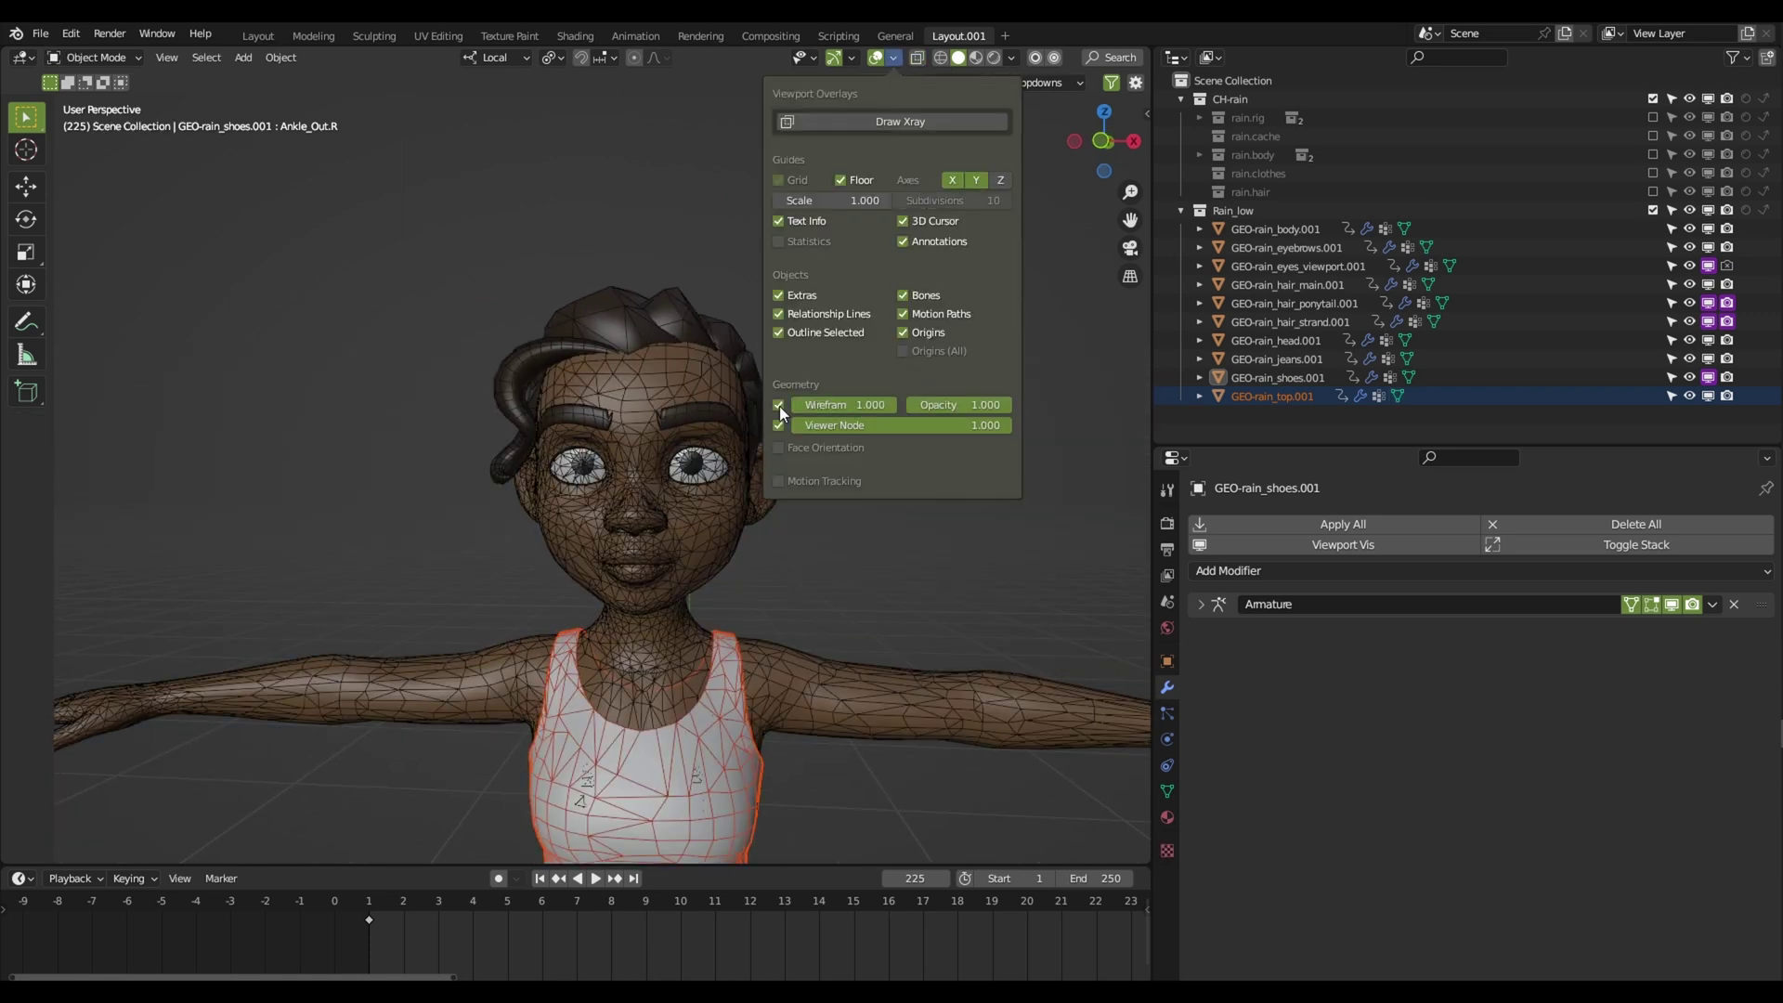
drag(951, 409, 901, 420)
mouse_move(871, 570)
middle_down()
mouse_move(954, 582)
mouse_move(915, 593)
middle_up()
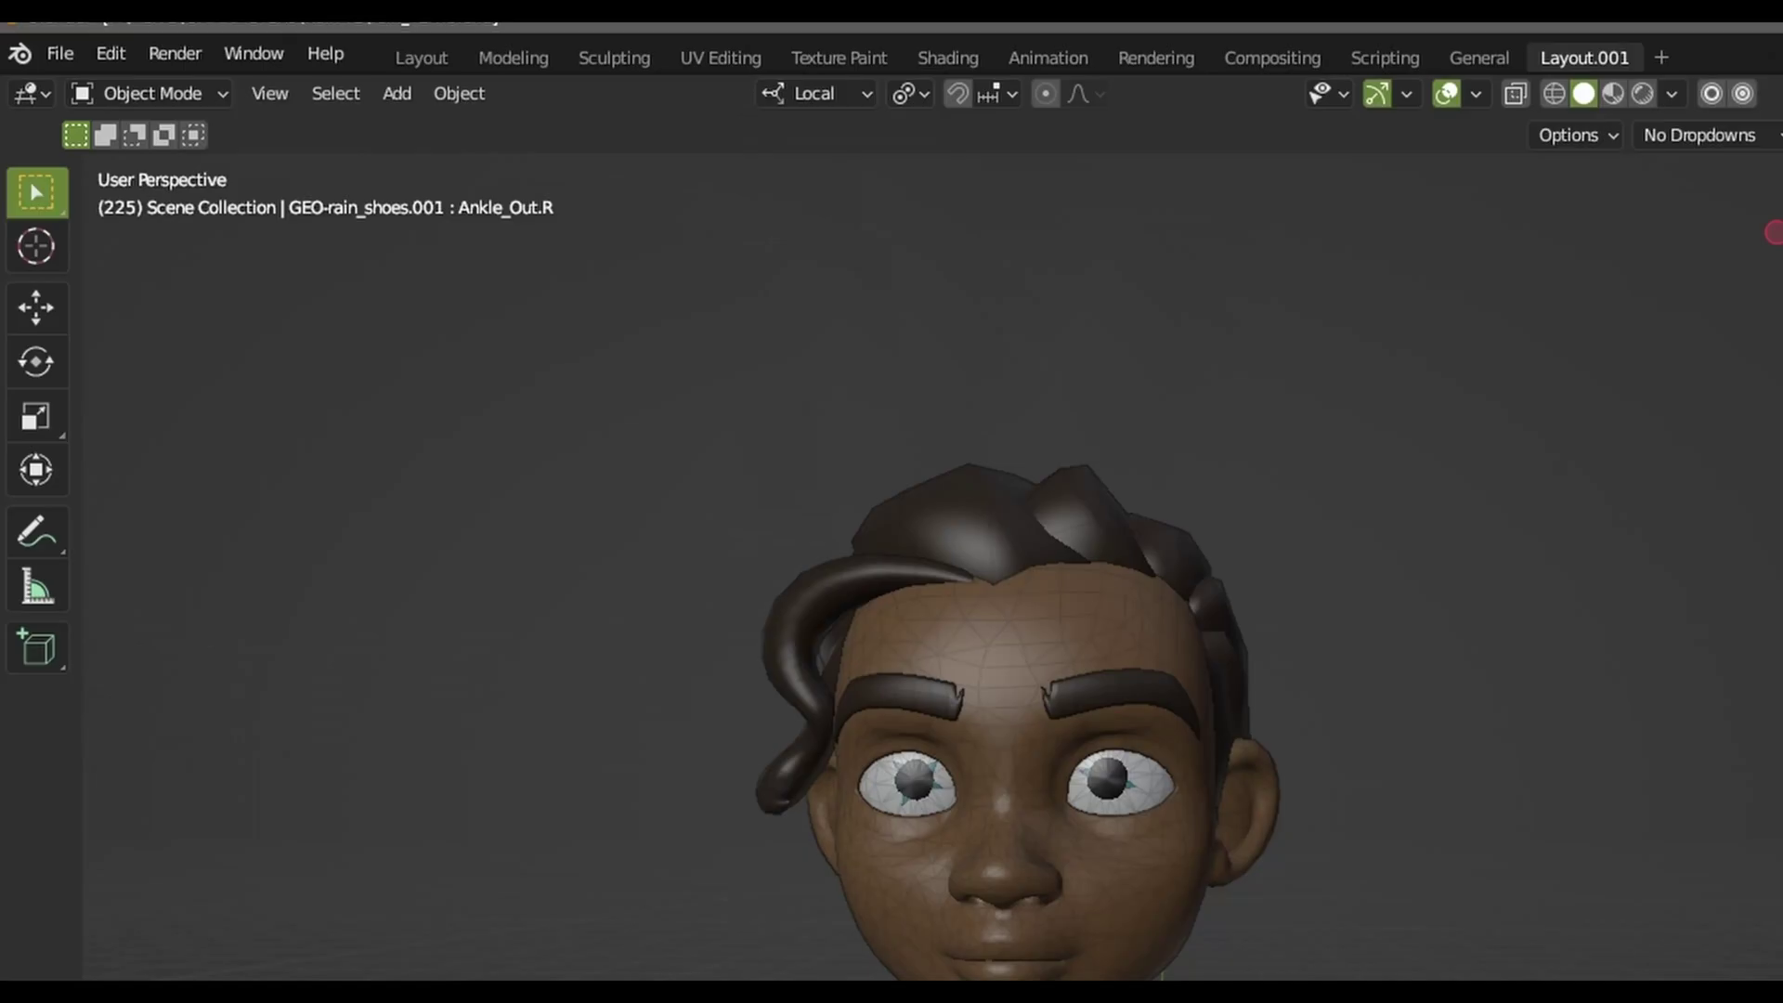
key(space)
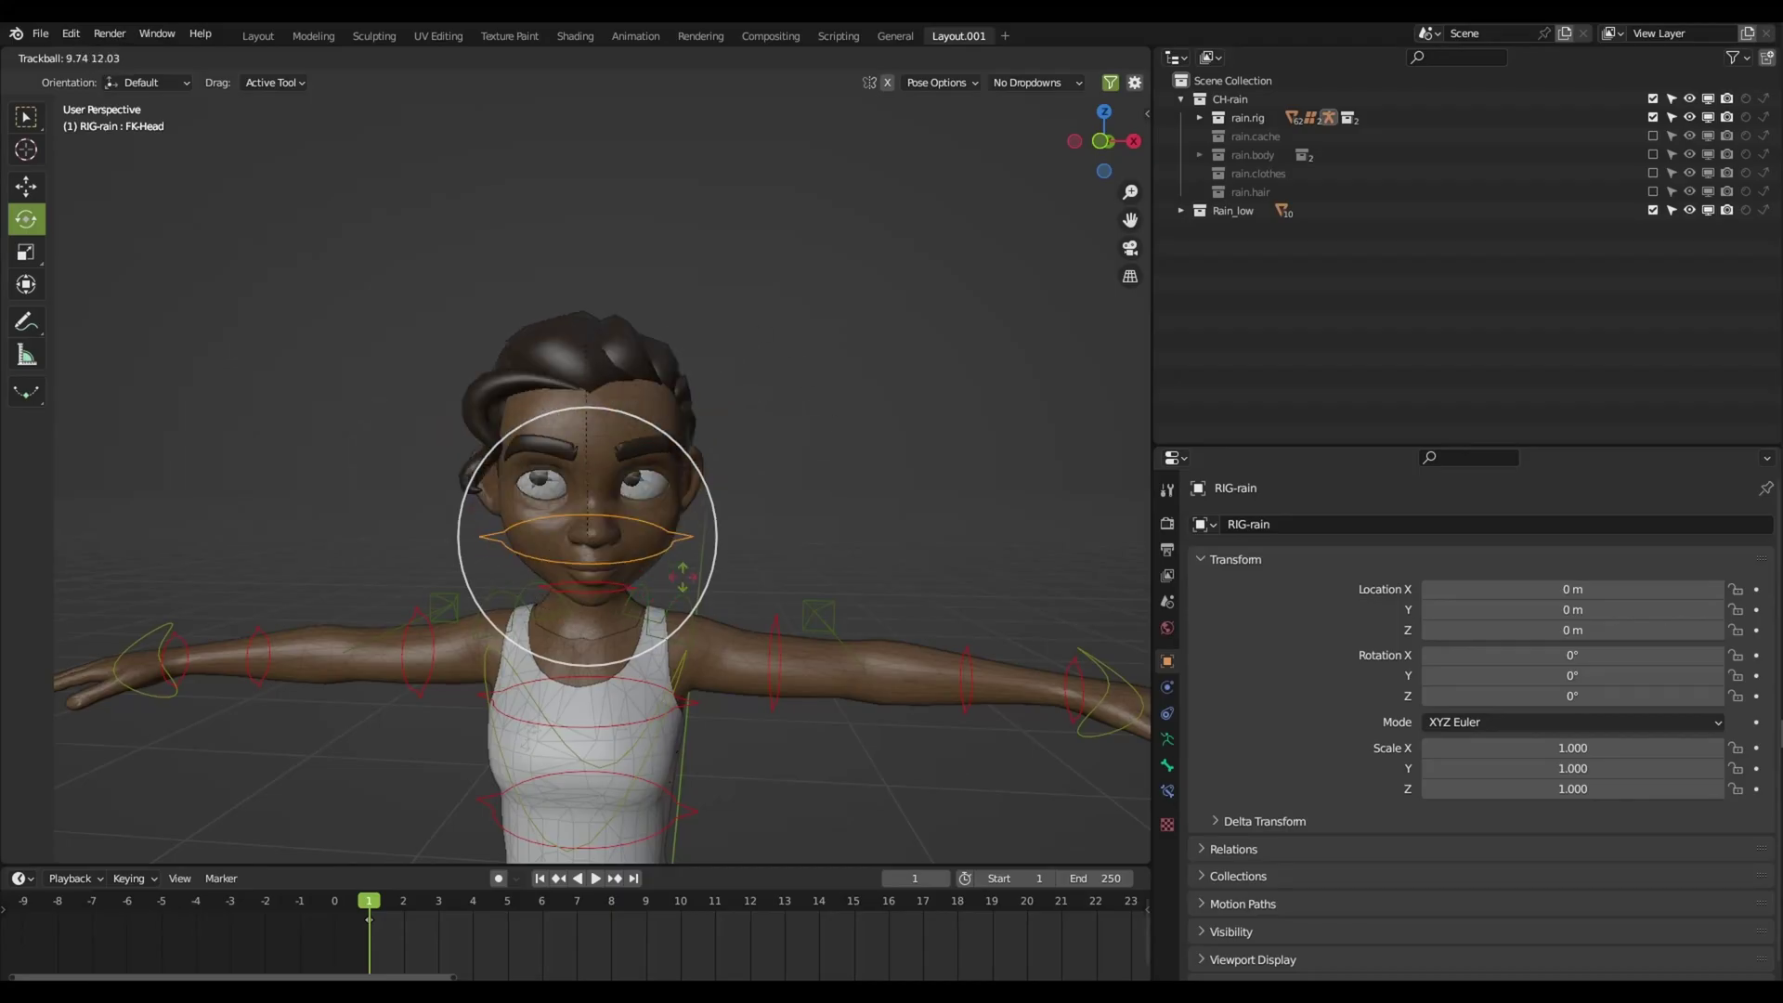
Rotate the head bone, lift the mouth corner, close the eyelid and raise the right eyebrow
drag(641, 557, 665, 581)
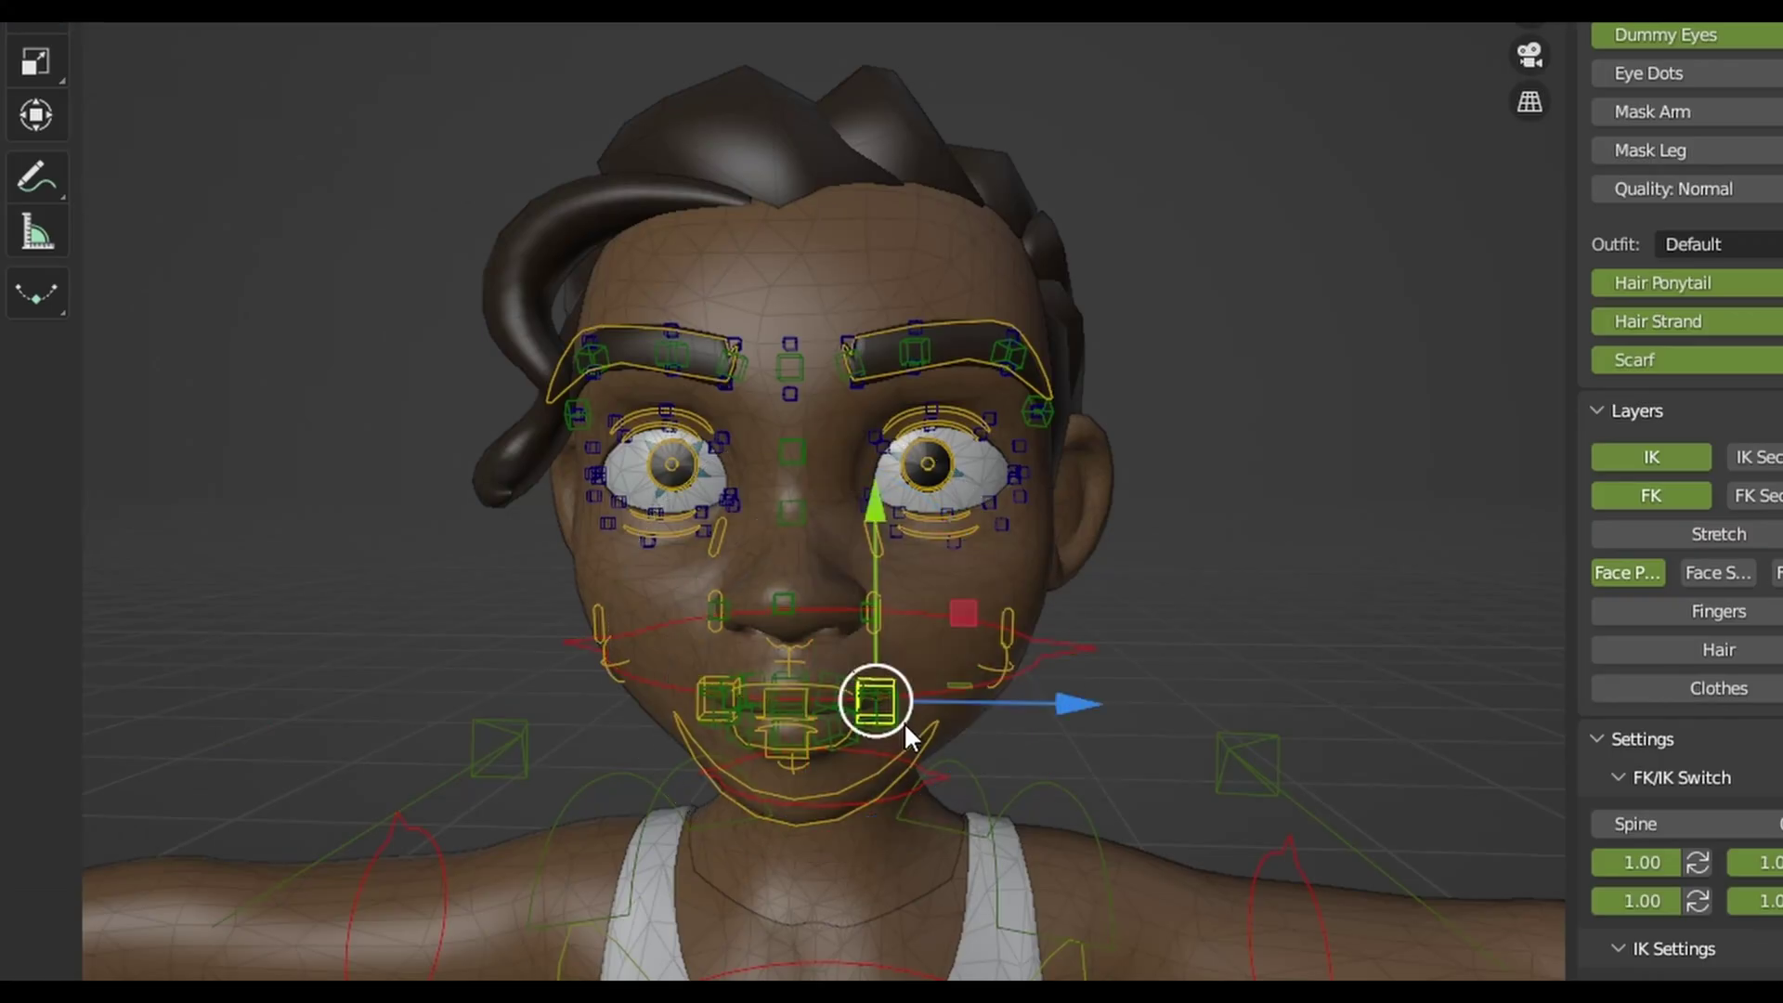
drag(904, 721, 944, 655)
click(974, 427)
key(g)
click(957, 298)
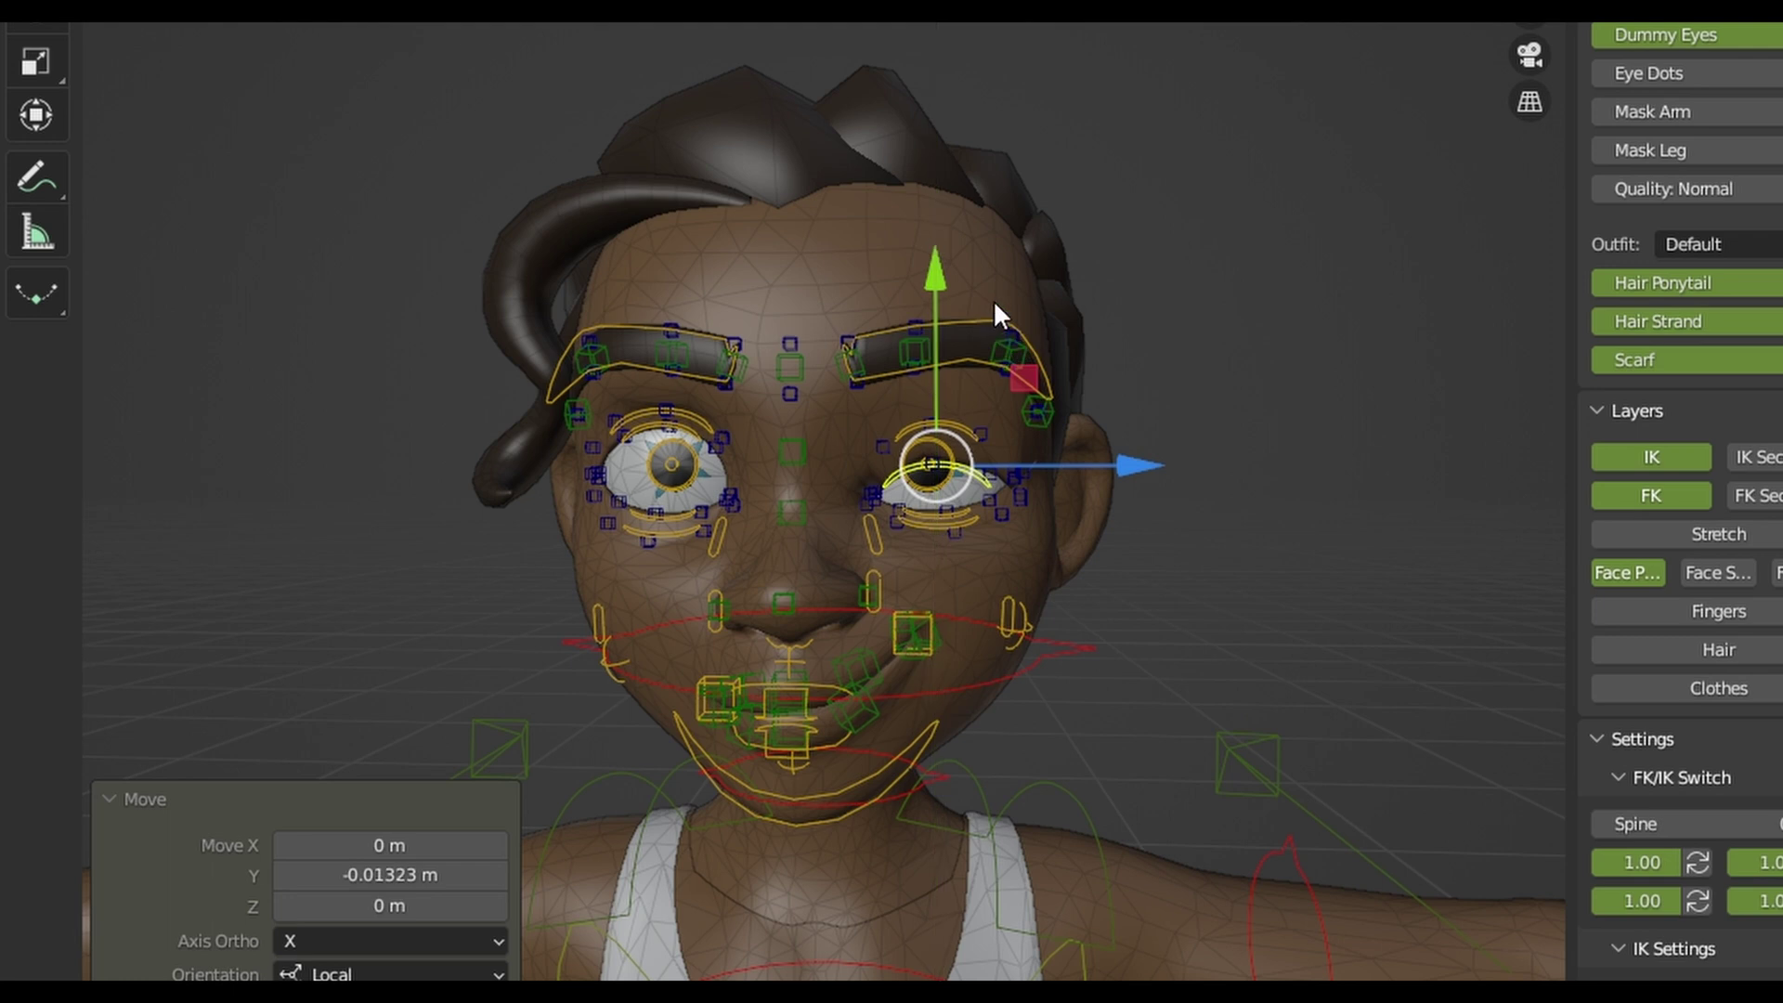
click(994, 299)
key(g)
click(1067, 316)
Pull the jaw down to open the mouth, then undo a trial jaw rotation
scroll(1067, 315, down, 2)
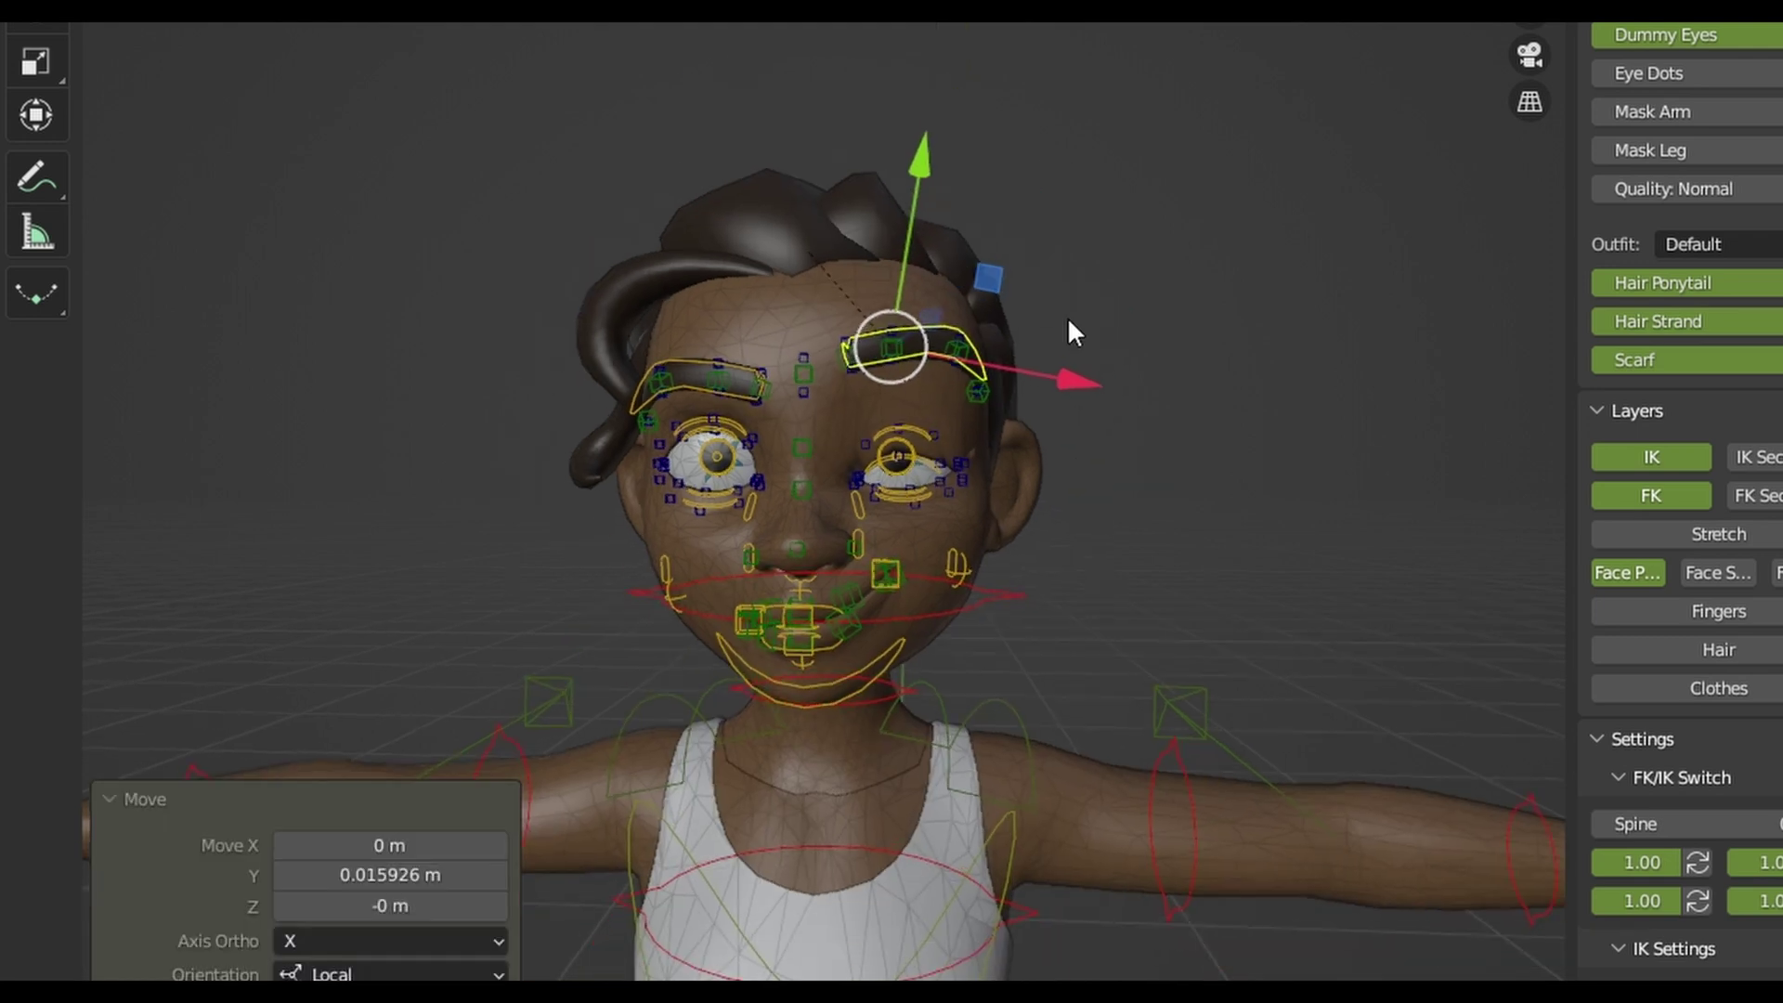
shift+scroll(1195, 569, down, 3)
scroll(1060, 472, up, 2)
click(864, 386)
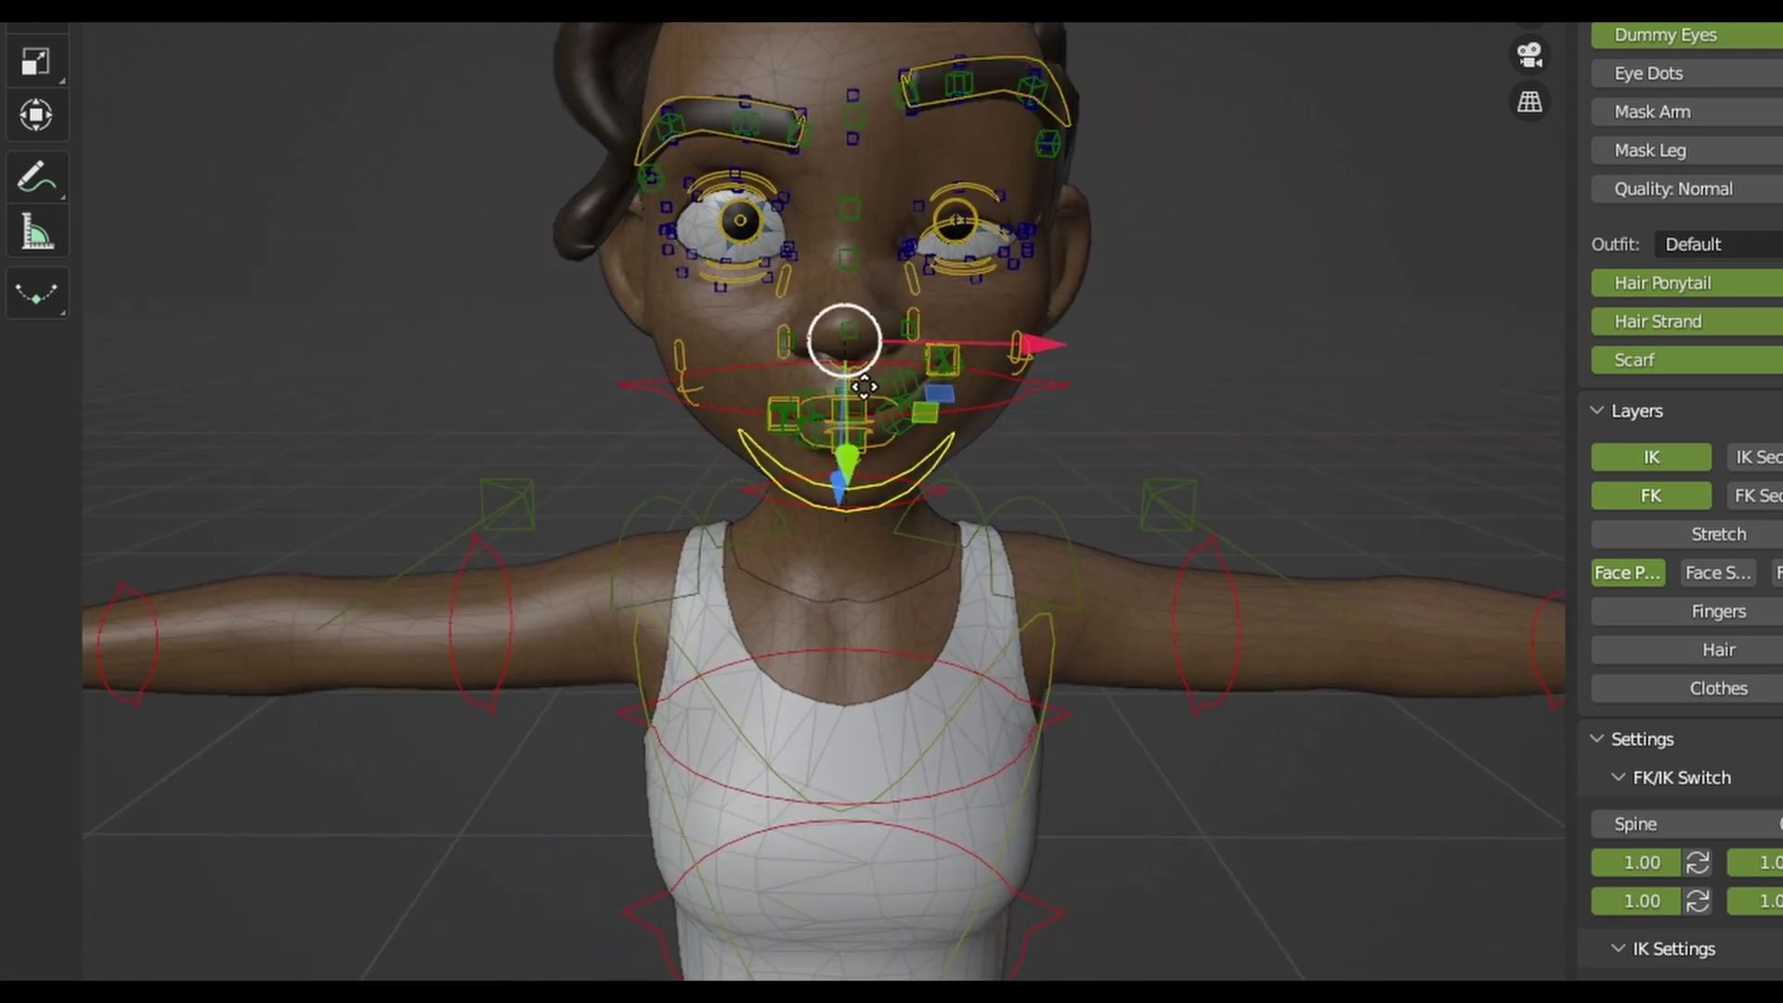
click(947, 415)
mouse_move(625, 448)
middle_down()
mouse_move(566, 505)
mouse_move(698, 495)
mouse_move(527, 492)
middle_up()
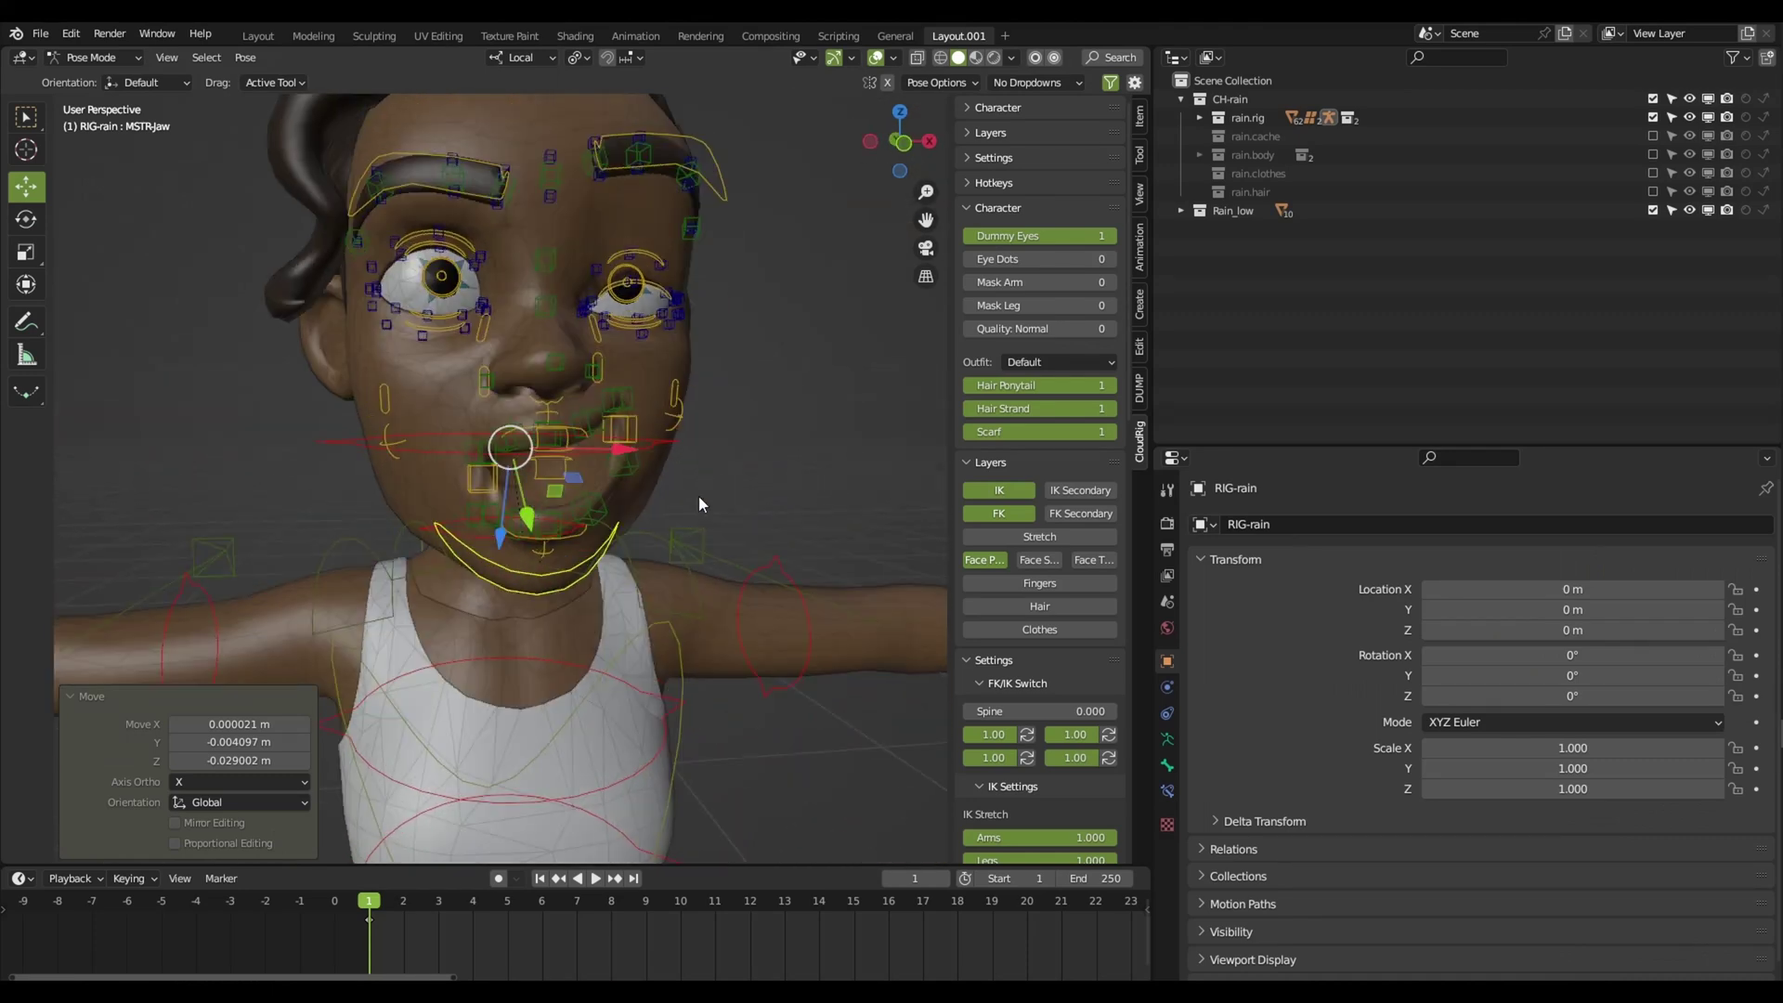
key(shift+space)
key(r)
drag(527, 492, 635, 492)
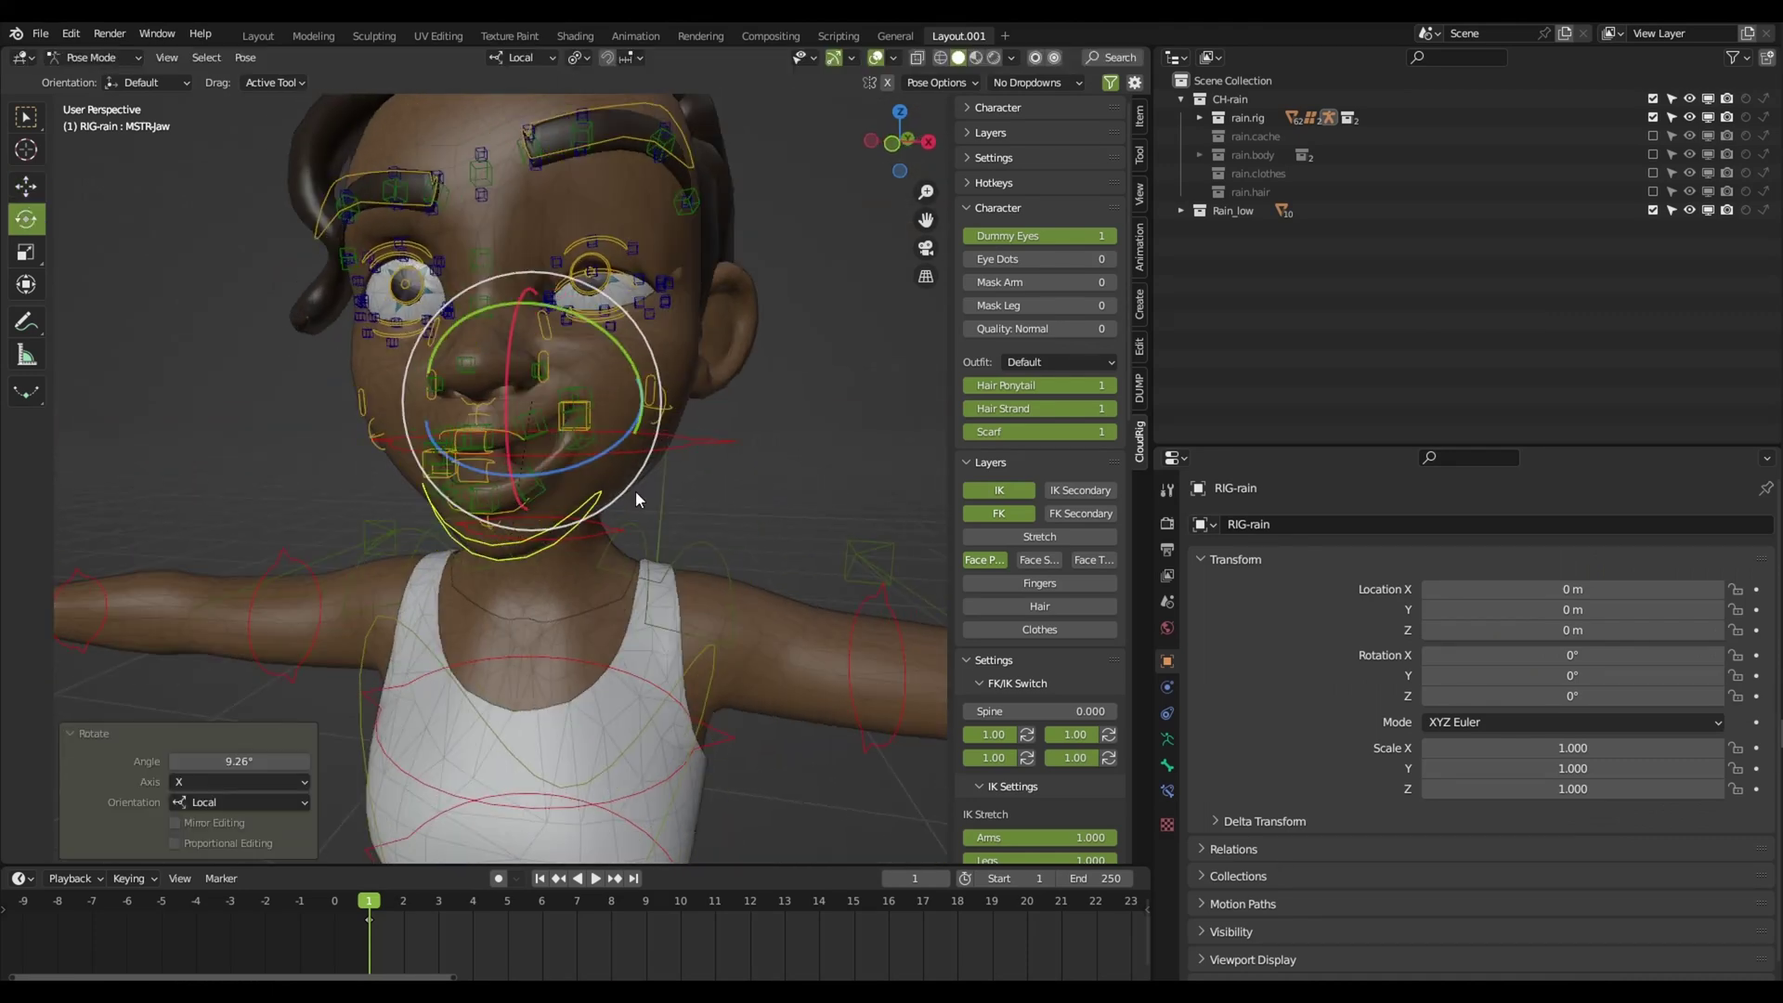
key(ctrl+z)
Move the right lip corner and hide the rig overlays to inspect the face
click(498, 449)
key(shift+space)
key(g)
drag(481, 451, 415, 427)
scroll(804, 437, down, 2)
scroll(805, 427, down, 2)
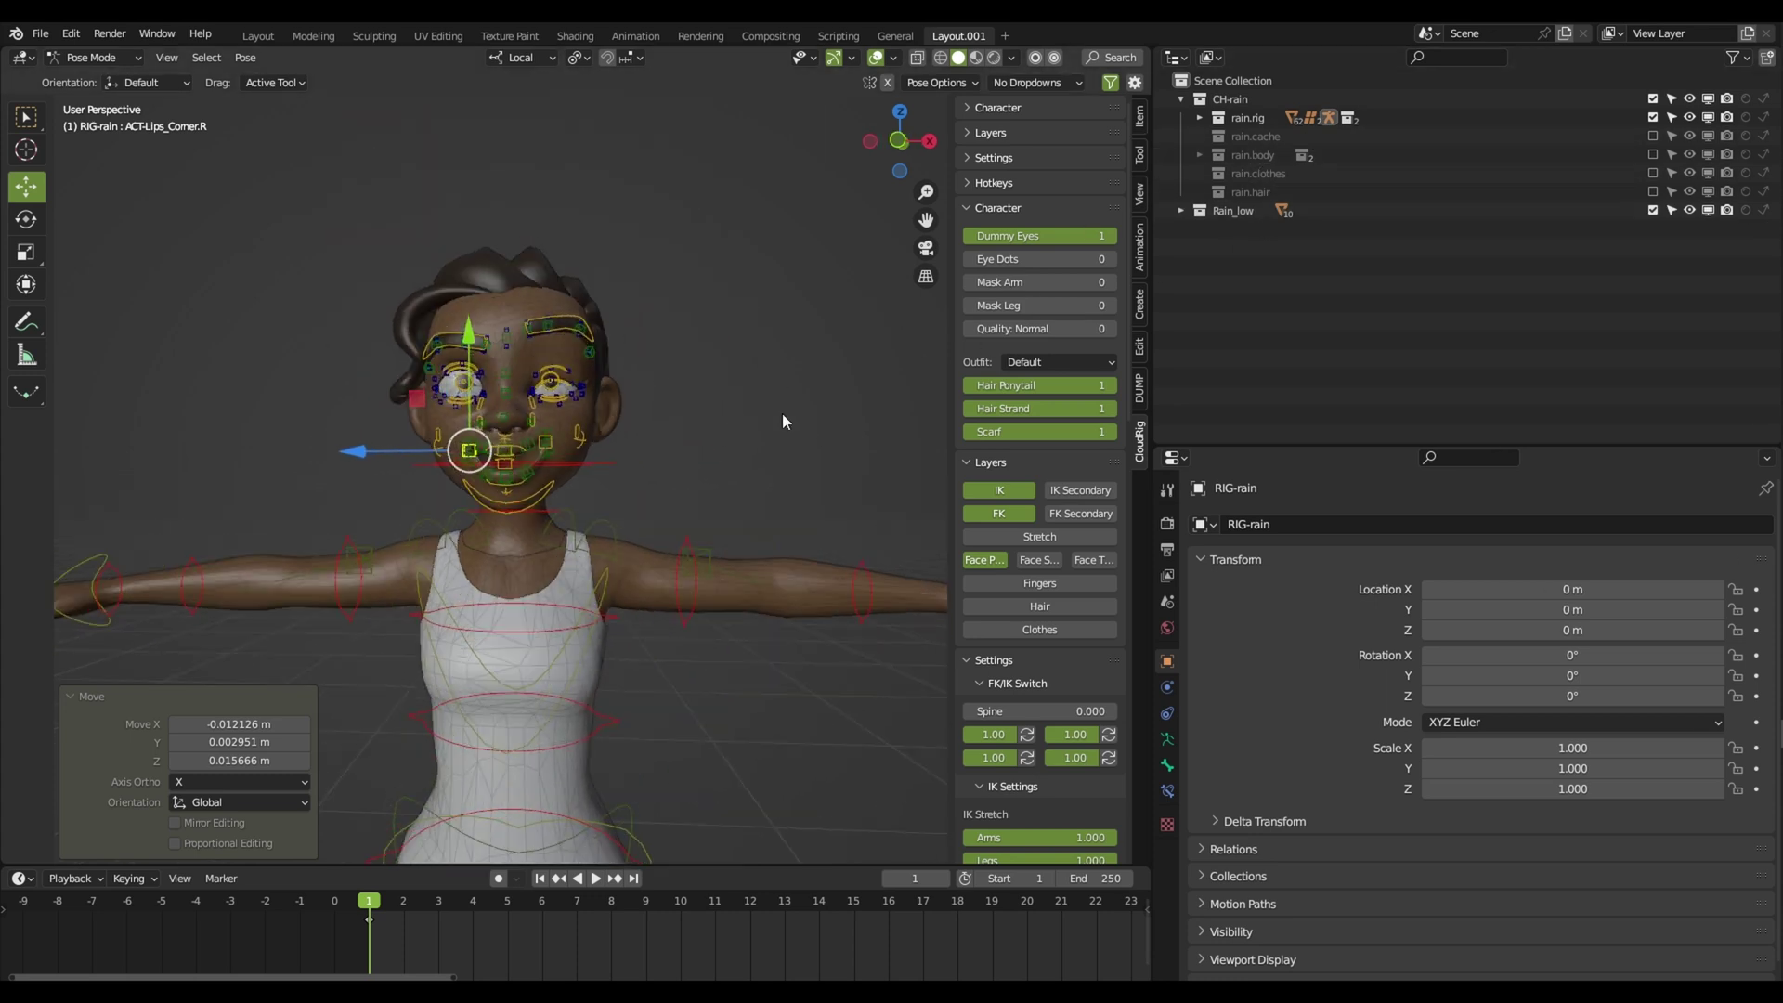
scroll(782, 414, up, 2)
key(shift+alt+z)
mouse_move(753, 498)
middle_down()
mouse_move(717, 705)
mouse_move(631, 749)
middle_up()
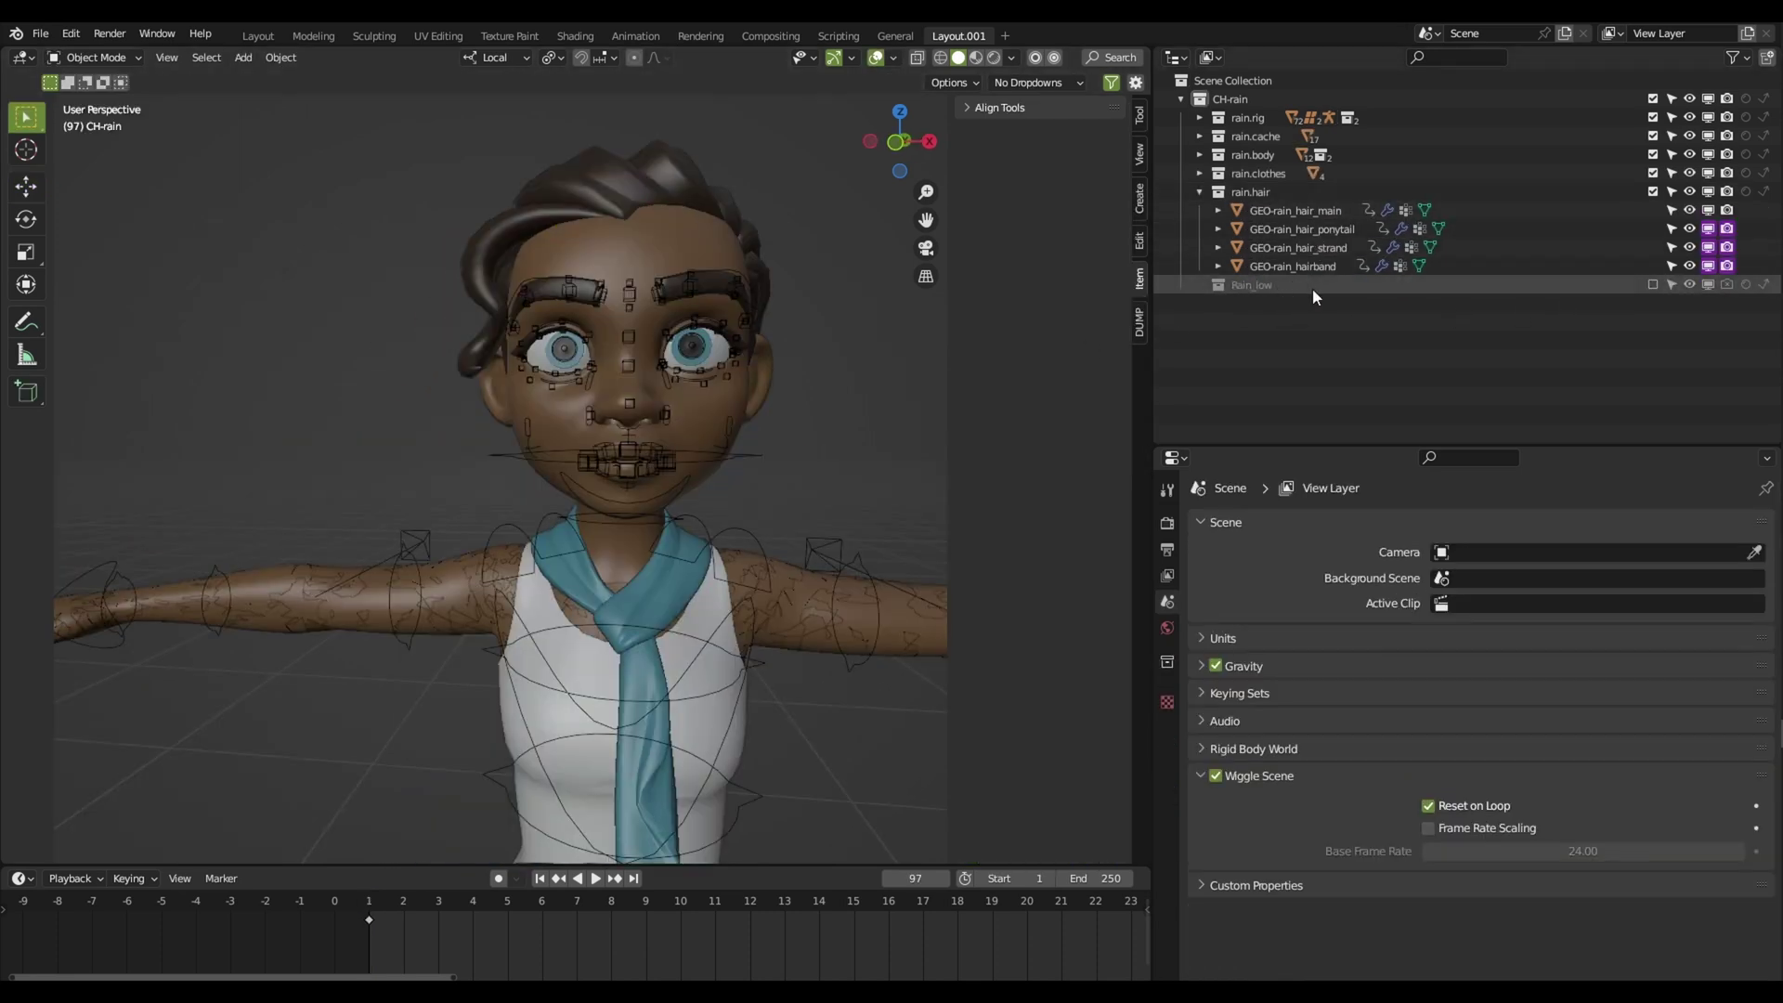
Put the character's rig into Pose Mode and raise the upper eyering control slightly
scroll(734, 570, up, 4)
scroll(735, 572, up, 1)
click(735, 572)
key(ctrl+Tab)
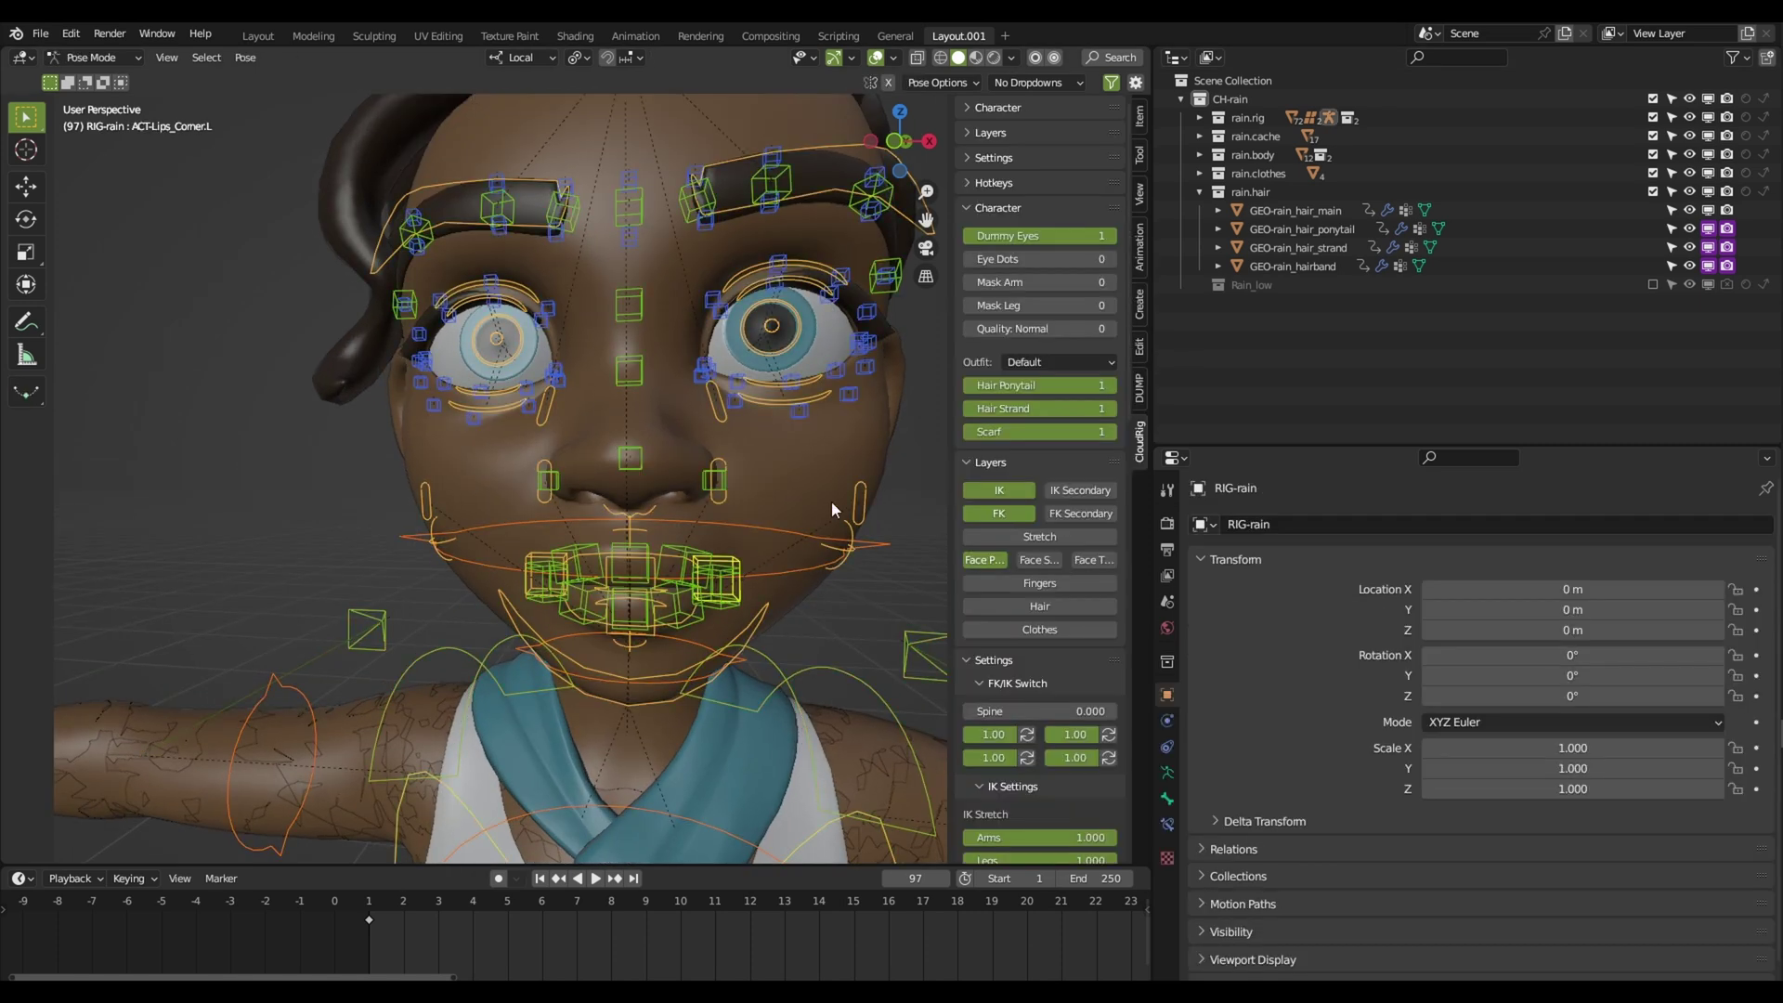
scroll(832, 509, up, 4)
click(706, 457)
key(shift+space)
key(g)
drag(630, 327, 629, 315)
Move the left upper and lower eyelid controls along their local Y axis
click(669, 459)
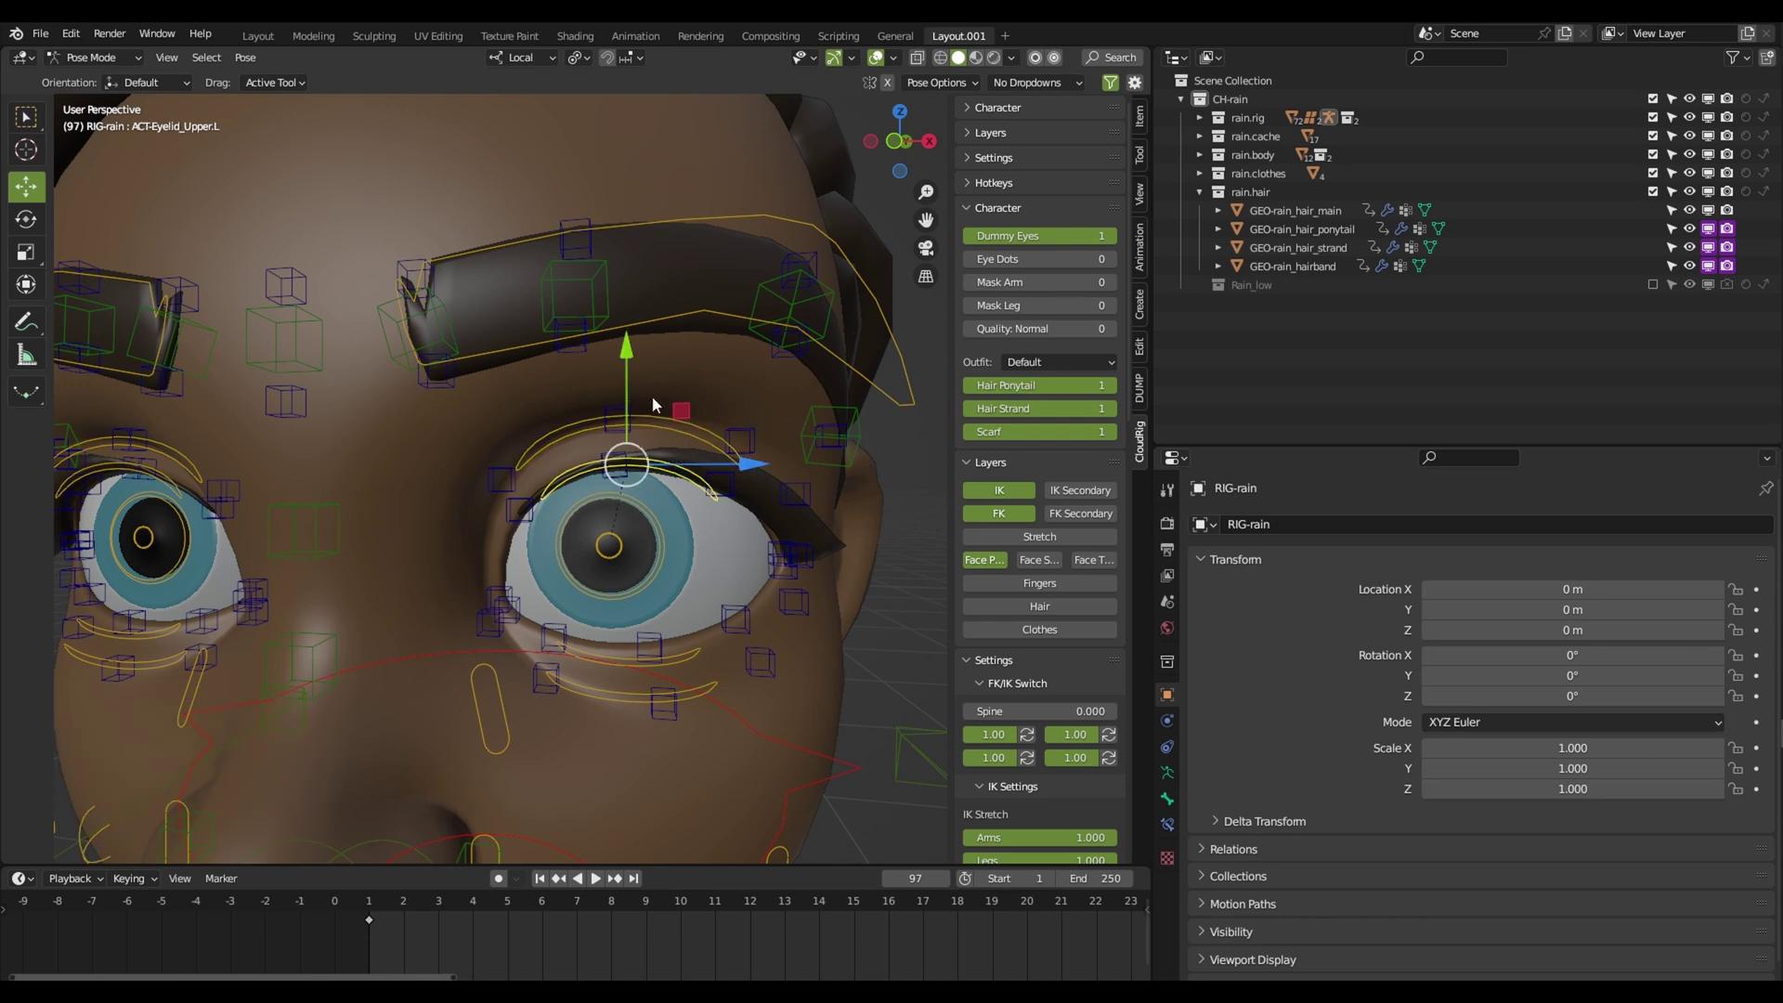
key(g)
key(y)
key(y)
click(687, 465)
scroll(685, 443, up, 3)
click(688, 421)
key(g)
key(y)
key(y)
click(686, 419)
Adjust the BB-Eyelid_Bot_3.L and BB-Eyelid_Top_4.L eyelid controls
mouse_move(685, 419)
middle_down()
mouse_move(655, 416)
mouse_move(658, 452)
middle_up()
click(593, 443)
key(g)
click(599, 446)
click(447, 369)
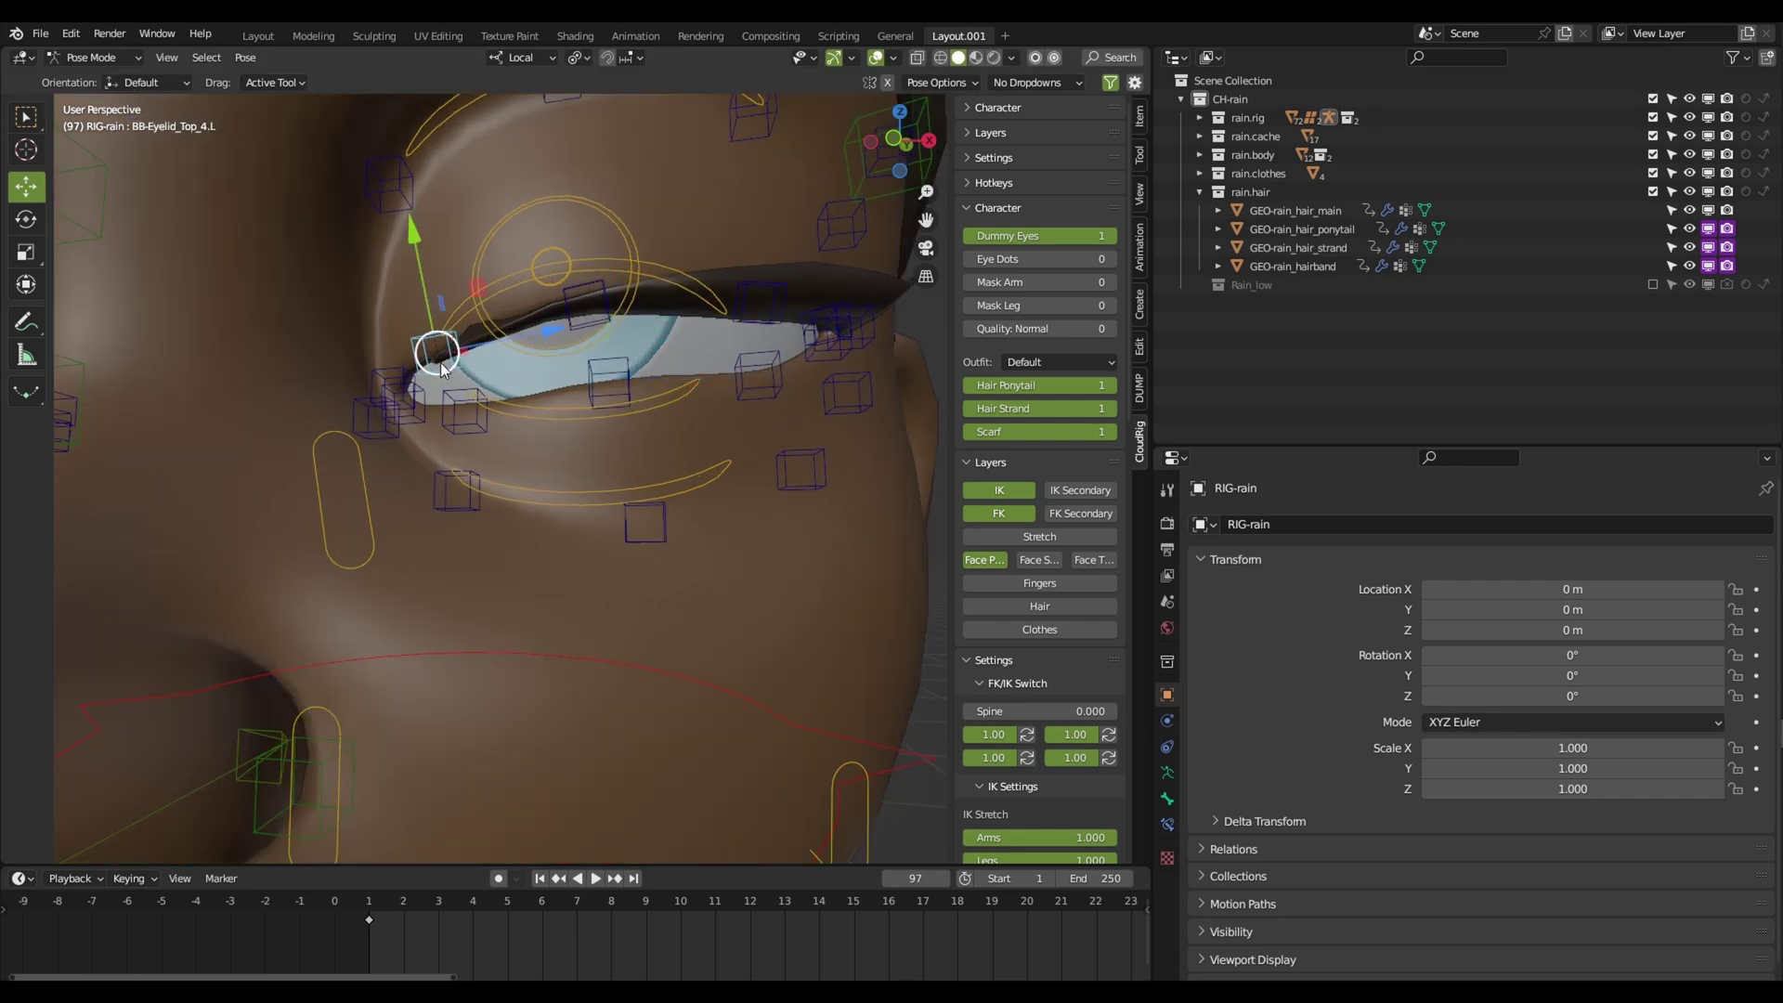
key(g)
click(533, 459)
scroll(655, 531, down, 6)
Nudge the lip corner and pull MSTR-Jaw down to open the mouth
click(785, 469)
key(g)
click(695, 508)
click(640, 598)
drag(621, 432, 621, 464)
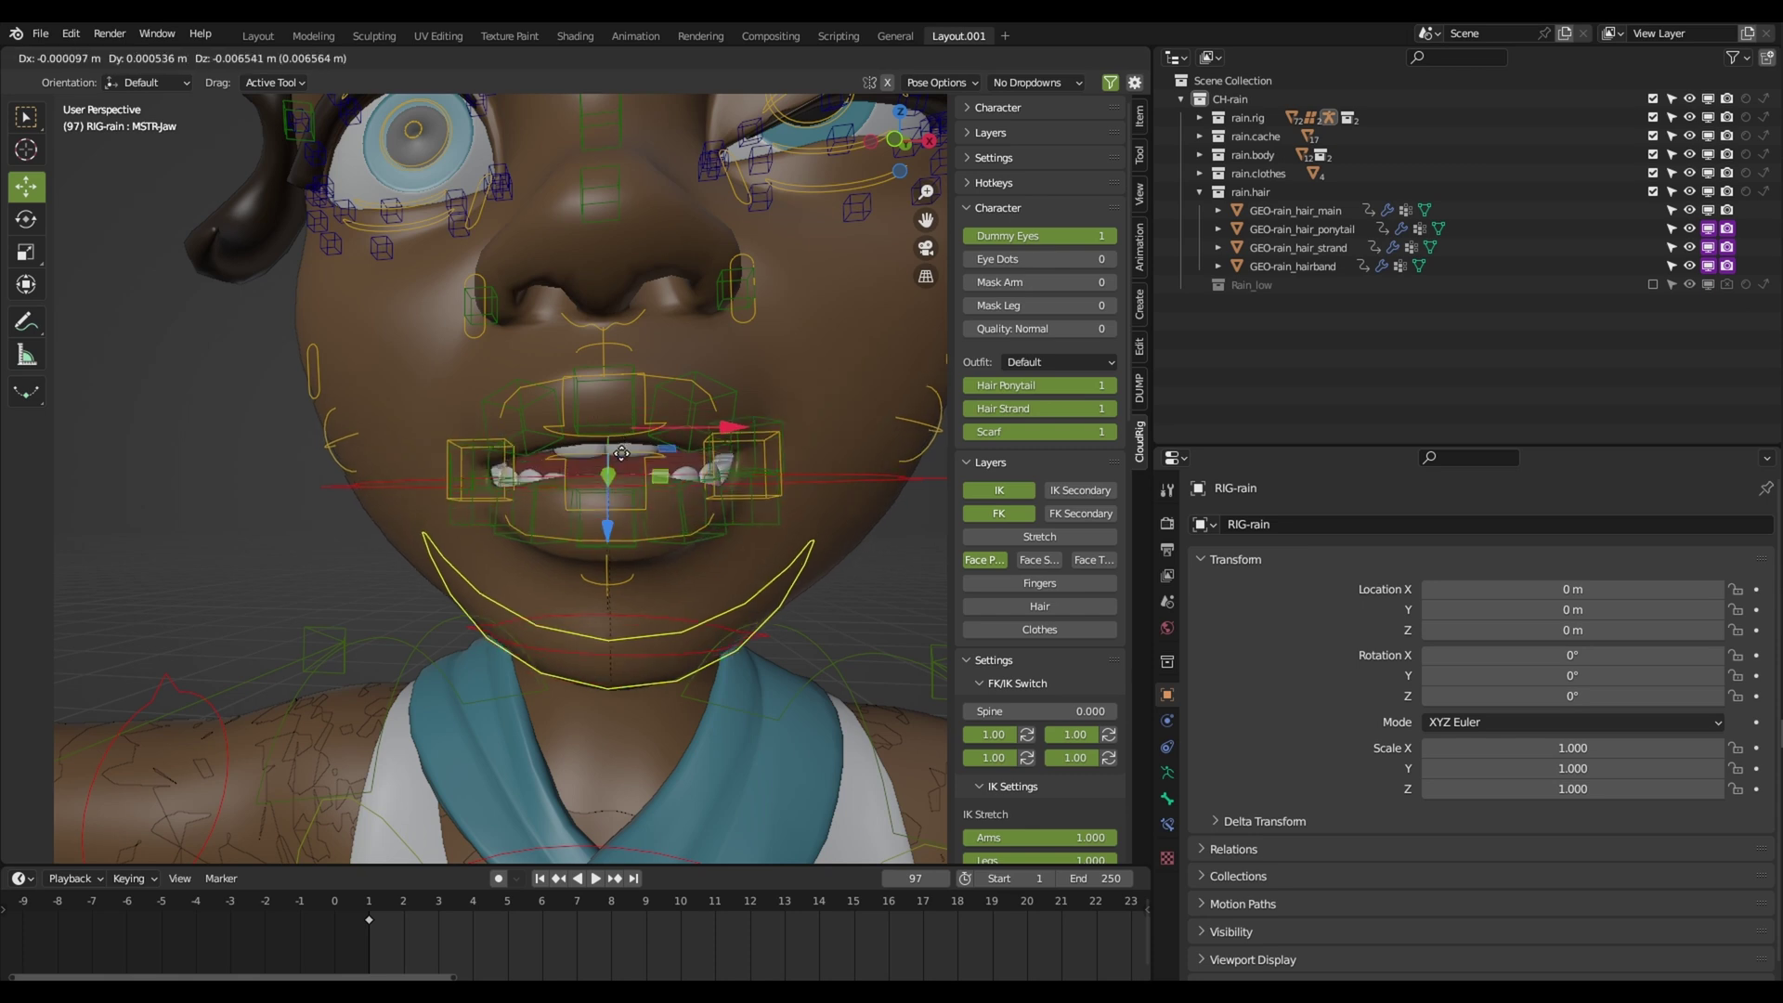
scroll(699, 548, down, 4)
click(542, 547)
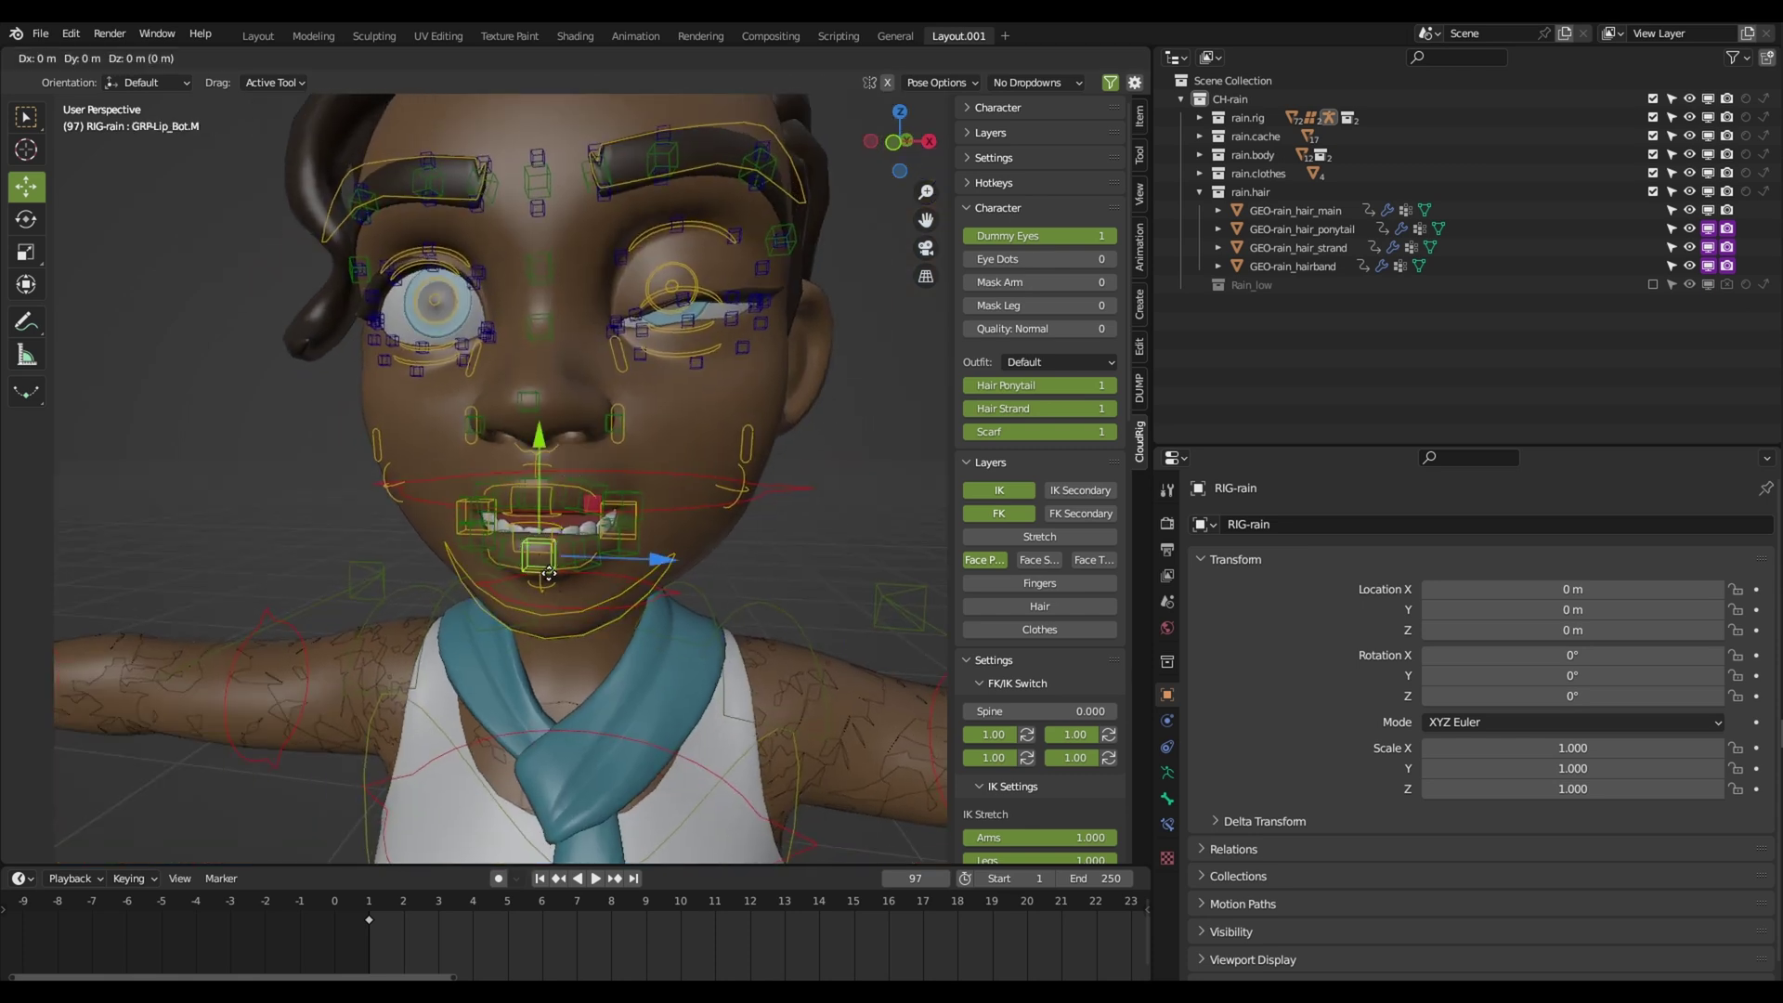
middle_drag(566, 564, 746, 631)
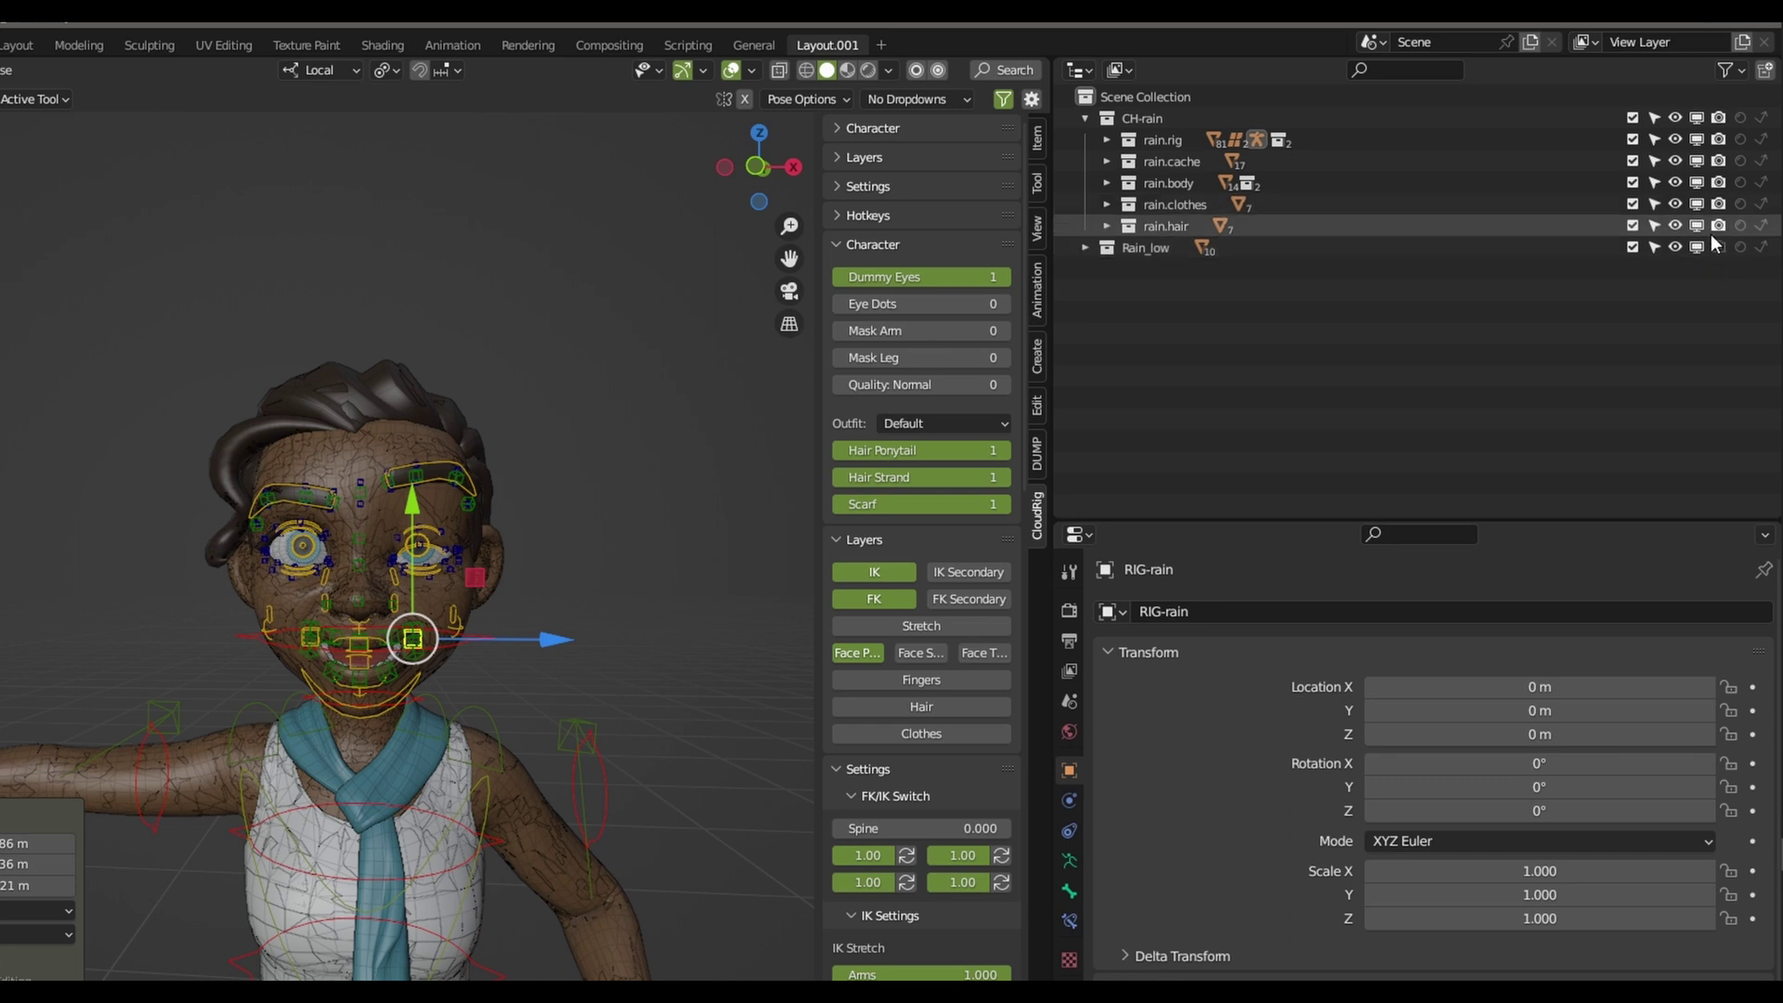
Hide the high-res collections in the viewport, preview the animation, and return to Object Mode
drag(1701, 194, 1702, 160)
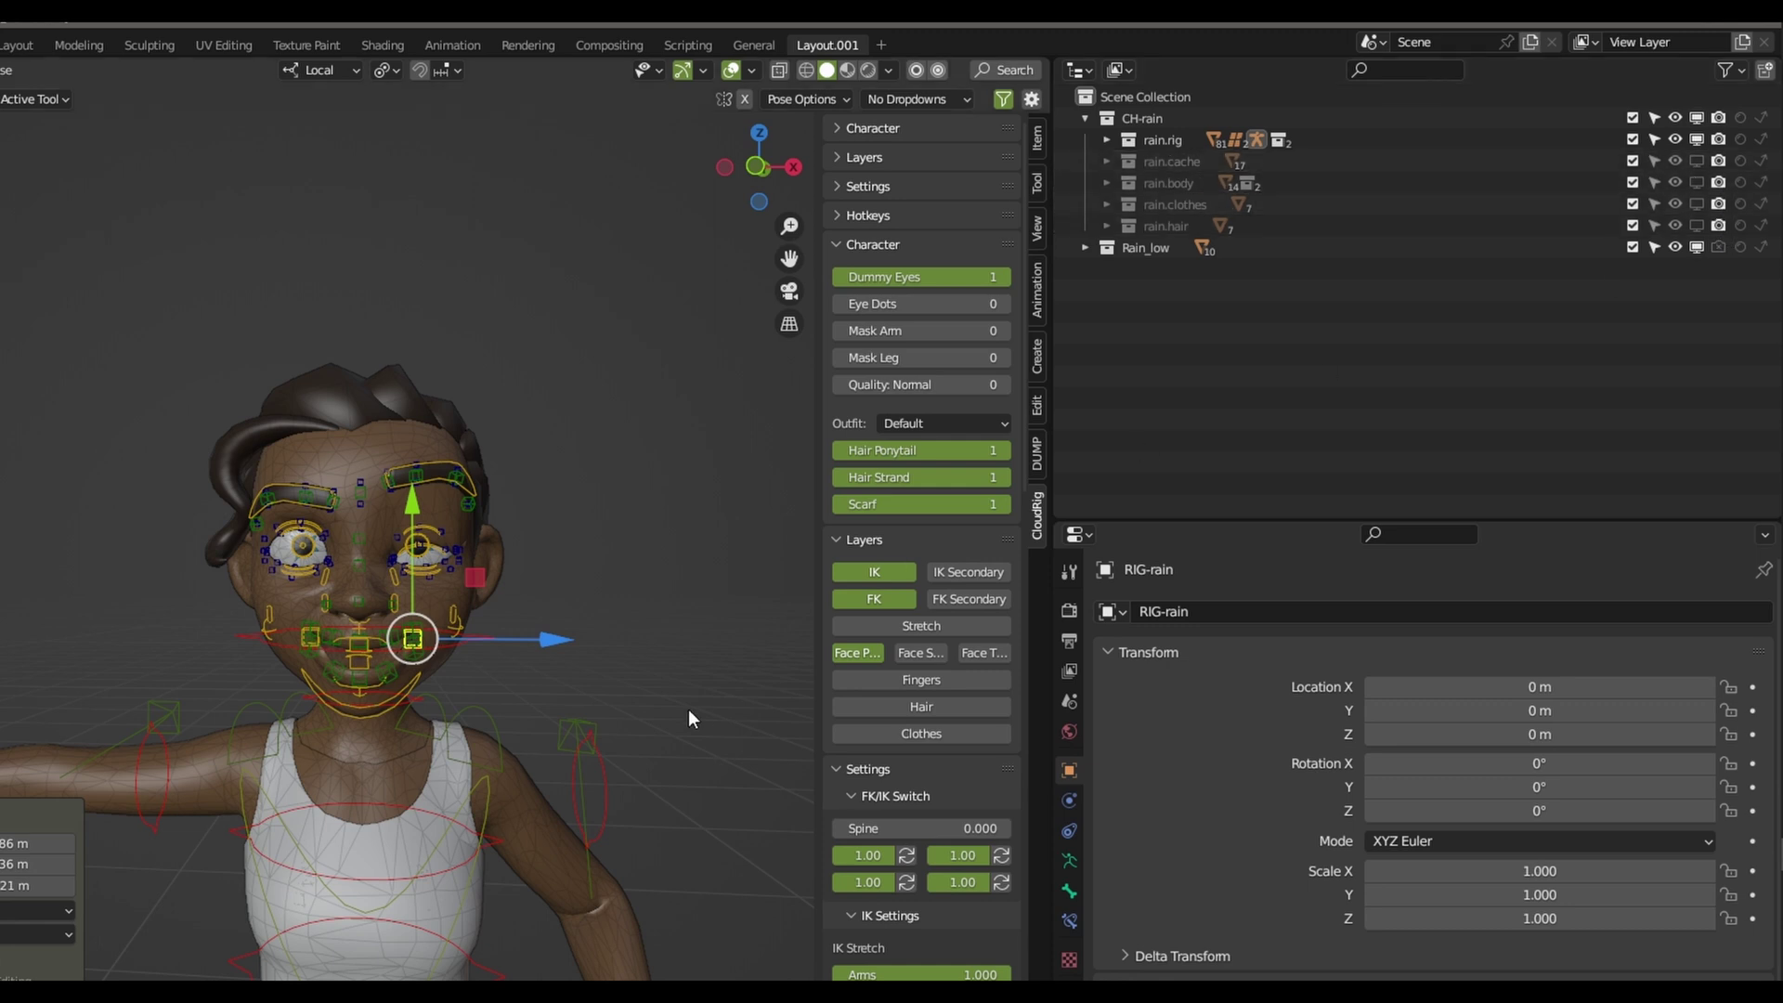
scroll(700, 709, down, 3)
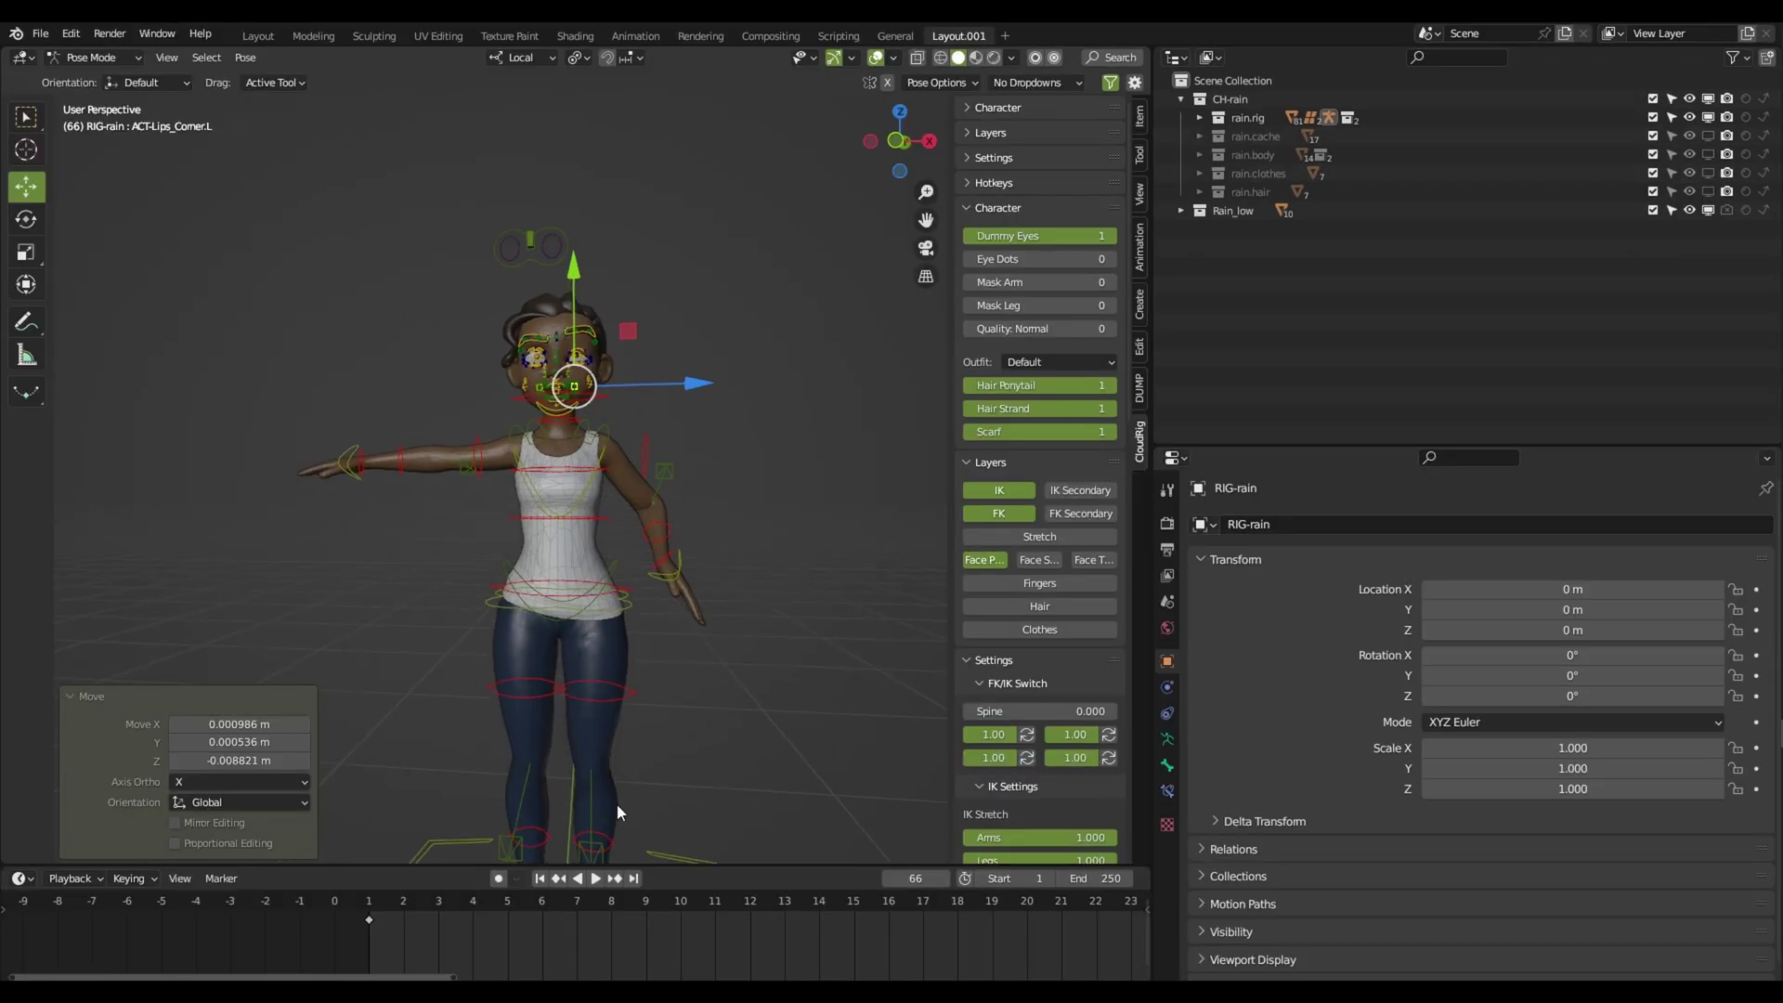
key(space)
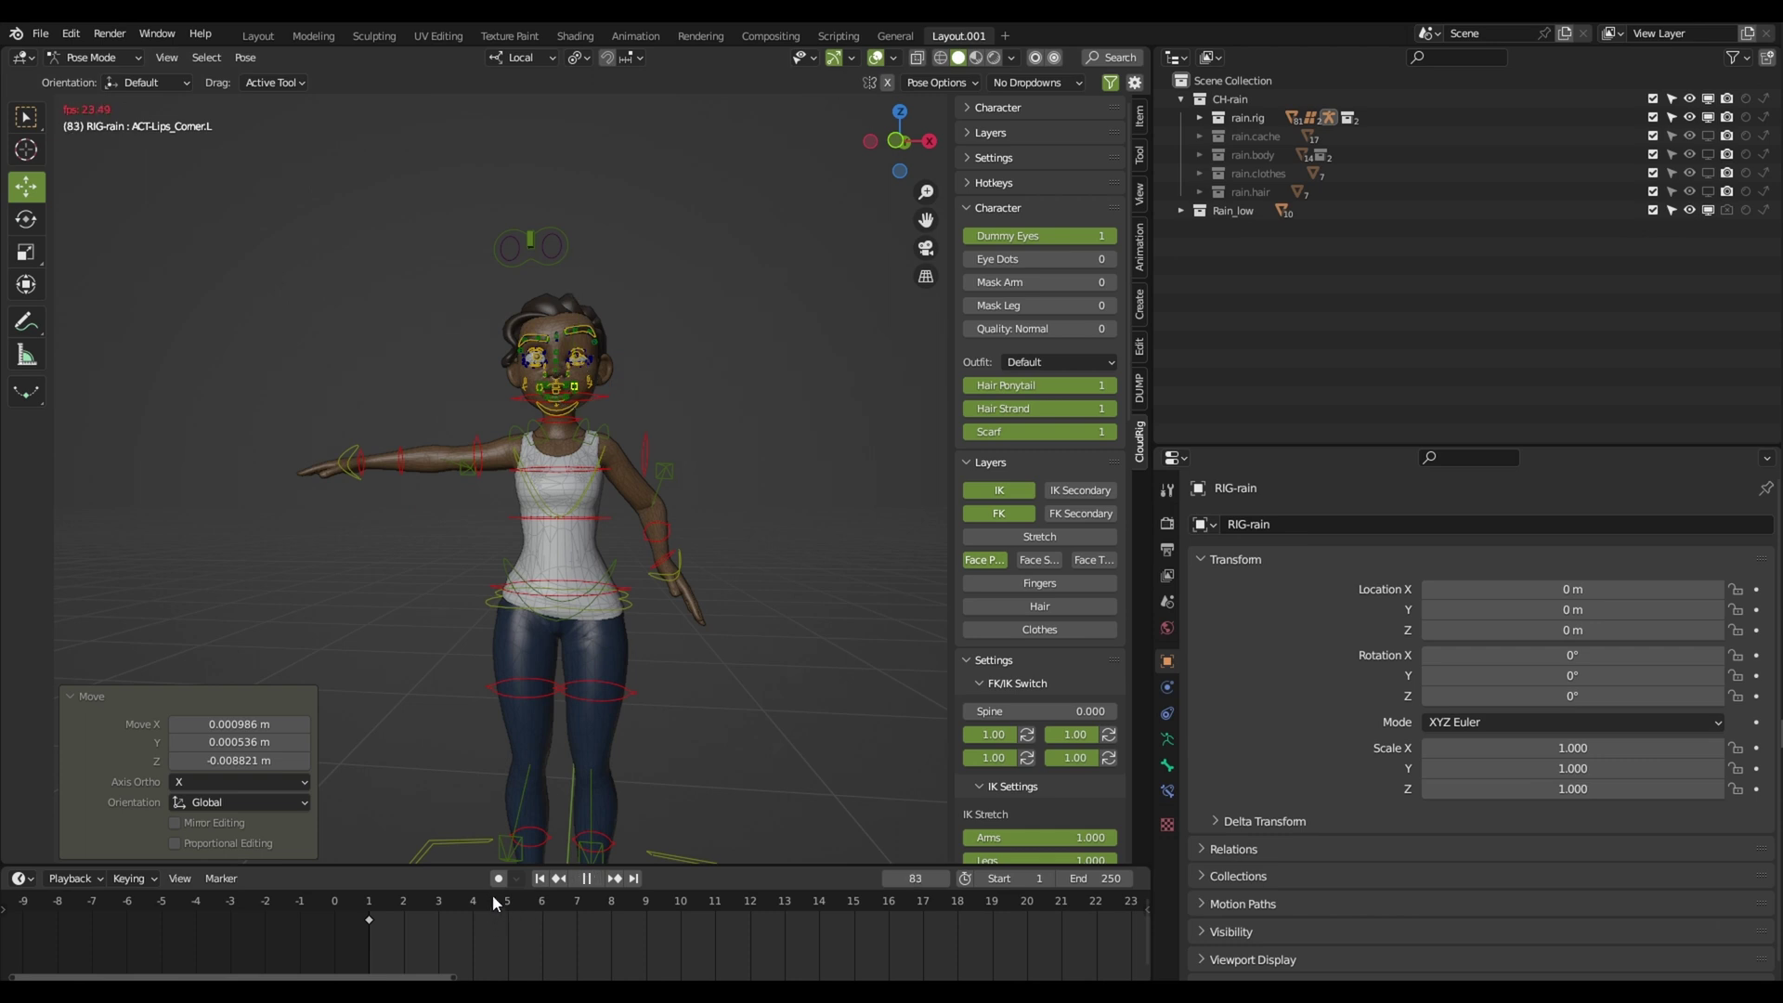
key(space)
scroll(809, 656, down, 2)
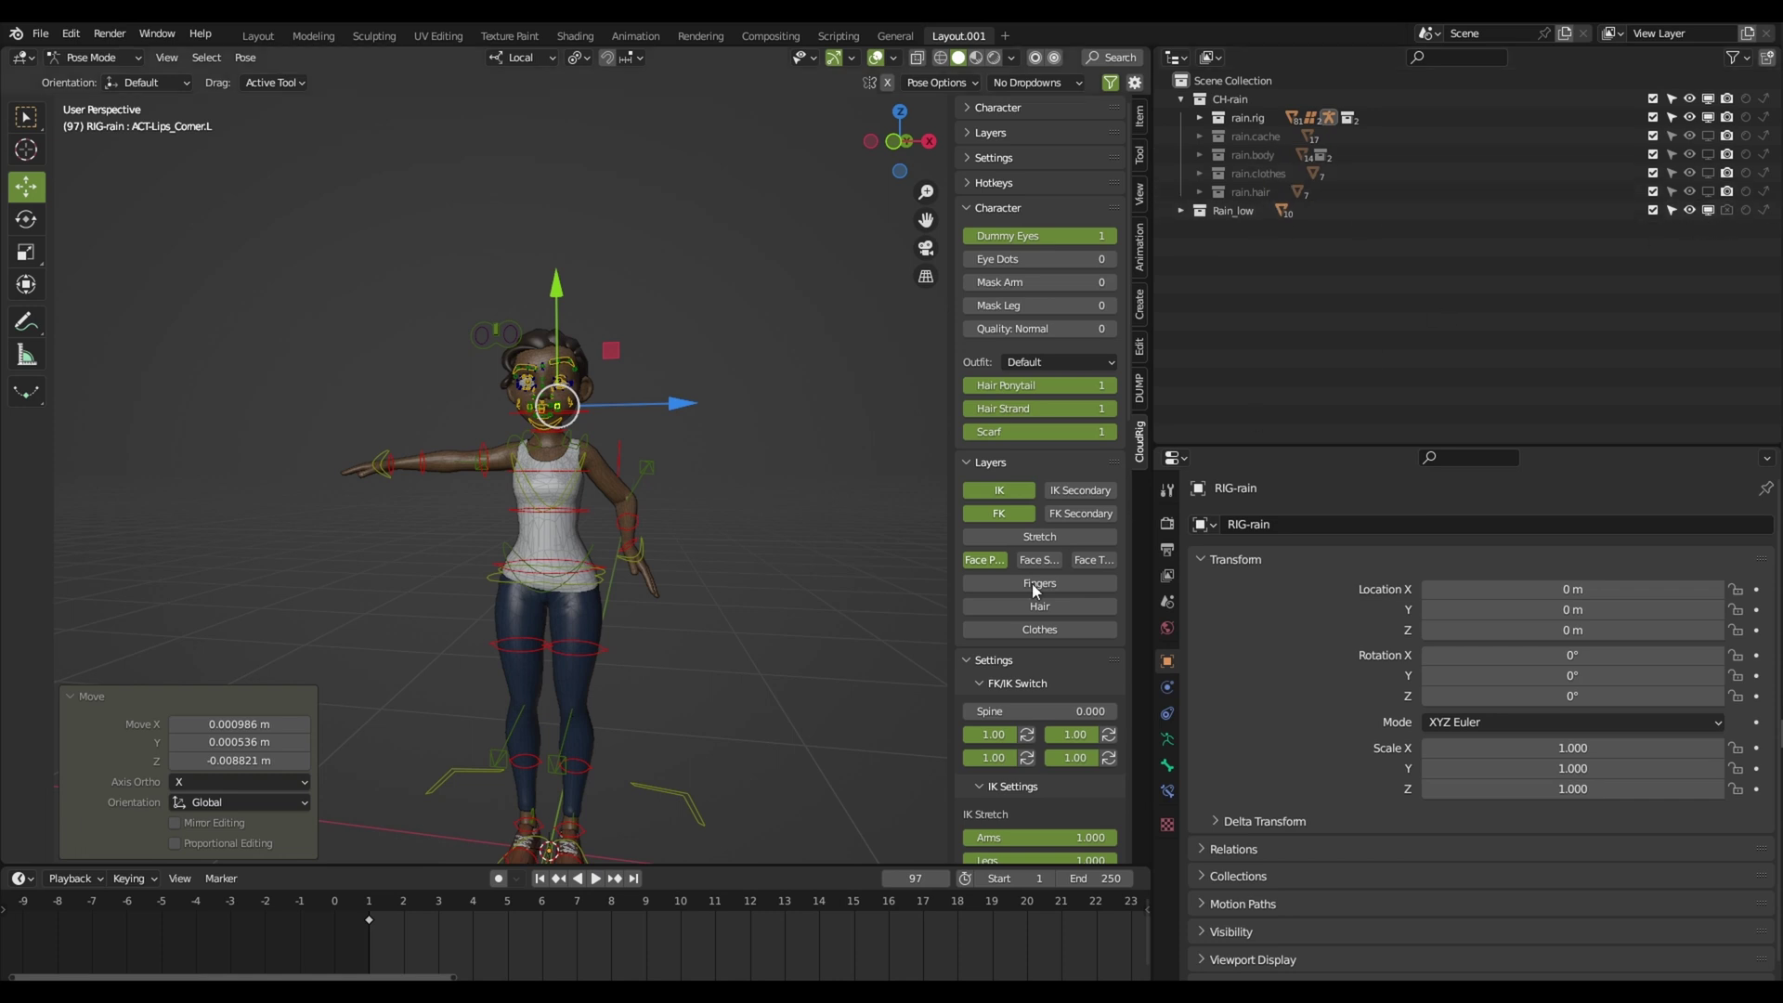
key(ctrl+Tab)
Move the Rain_low collection inside the CH-rain collection
scroll(746, 609, up, 2)
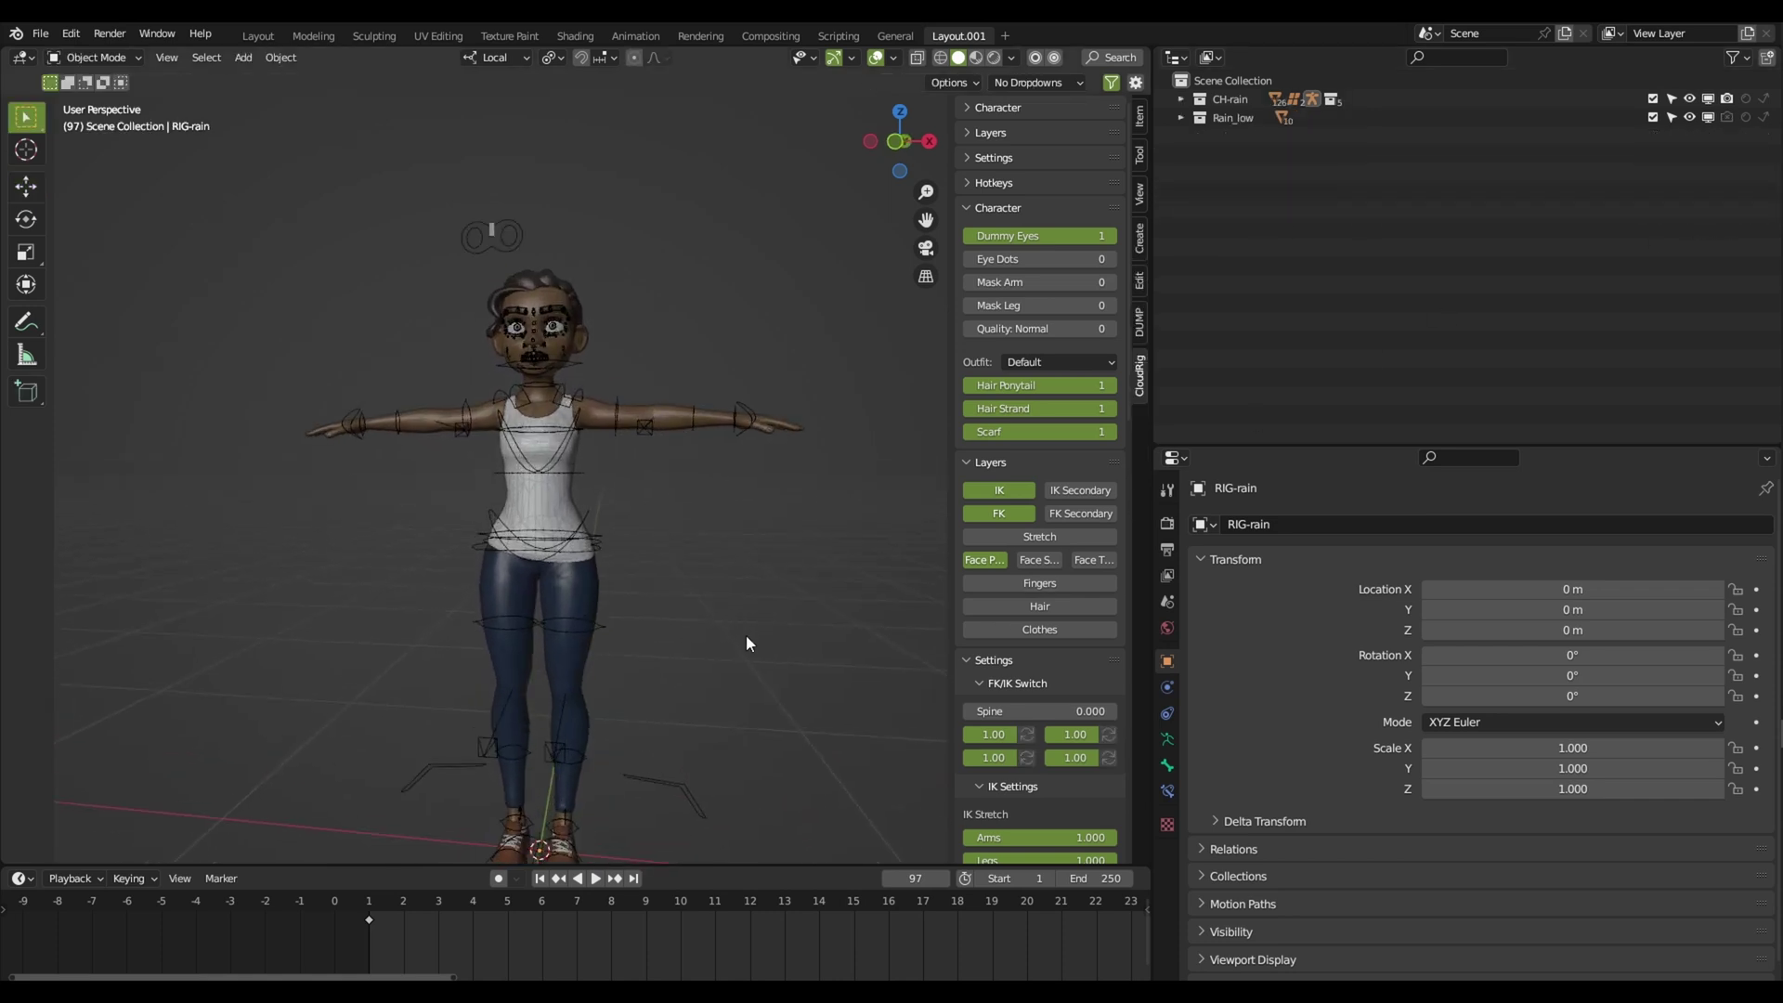
scroll(745, 633, up, 1)
click(1235, 118)
click(1180, 100)
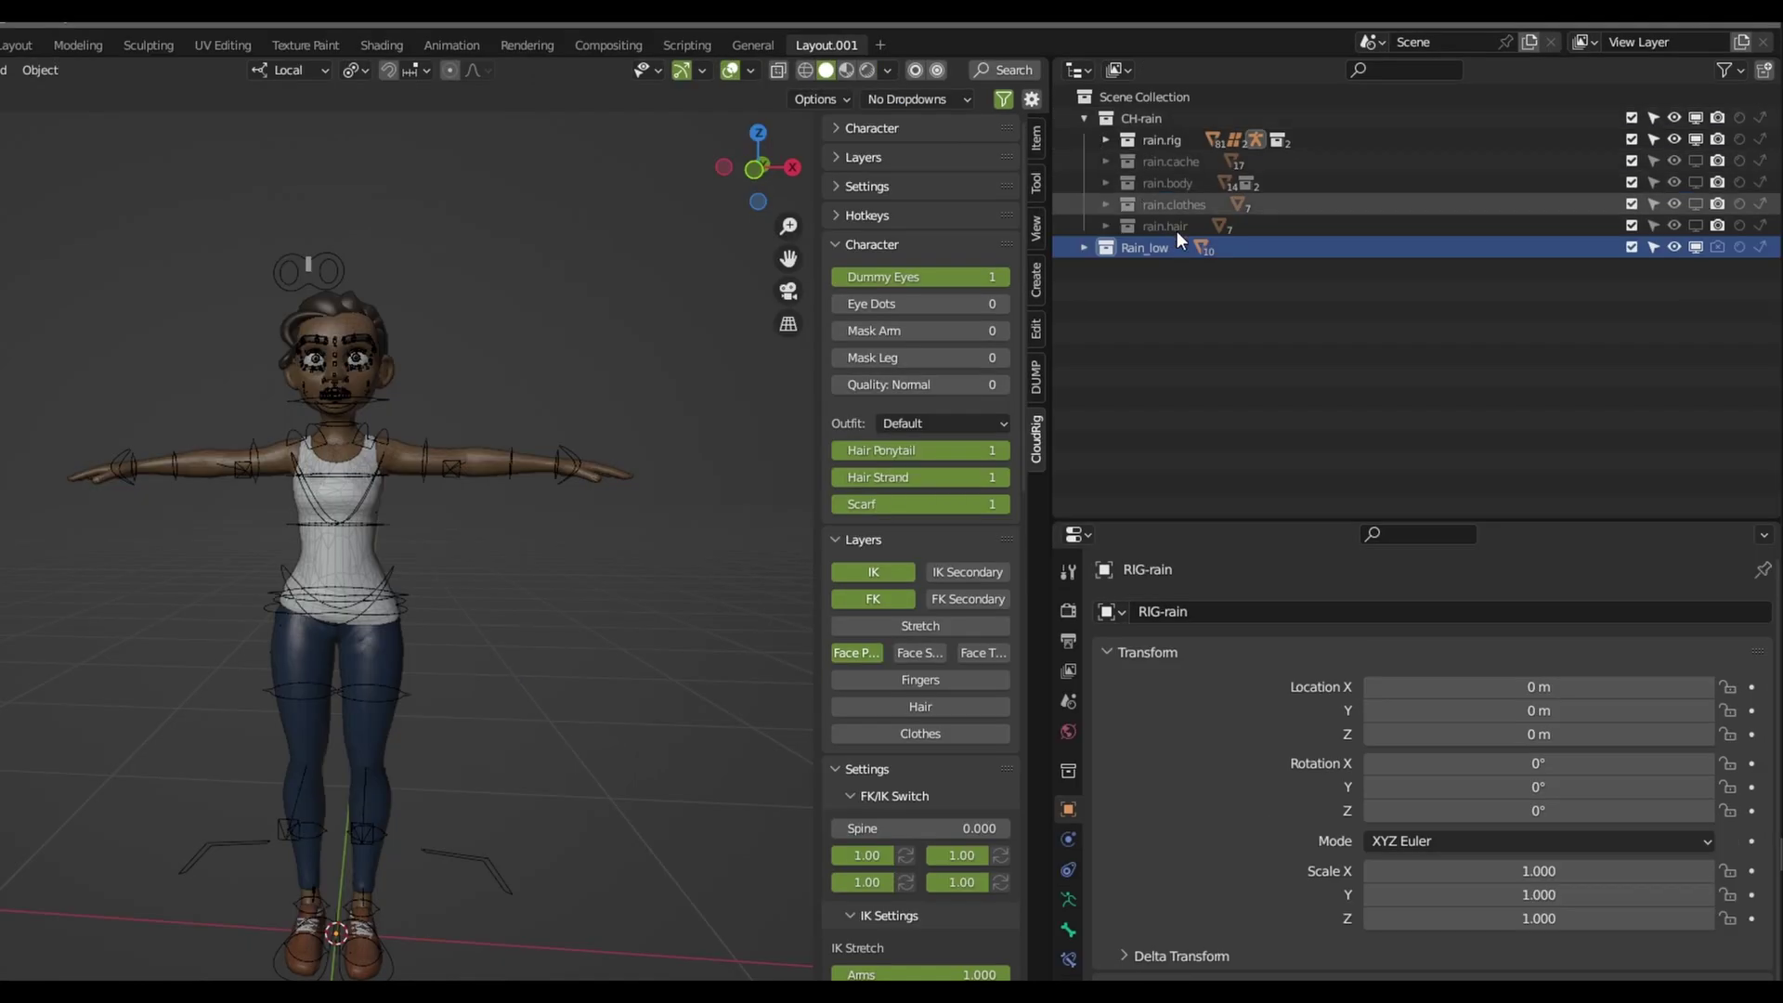
mouse_move(1156, 250)
mouse_down()
mouse_move(1194, 224)
mouse_move(1187, 115)
mouse_up()
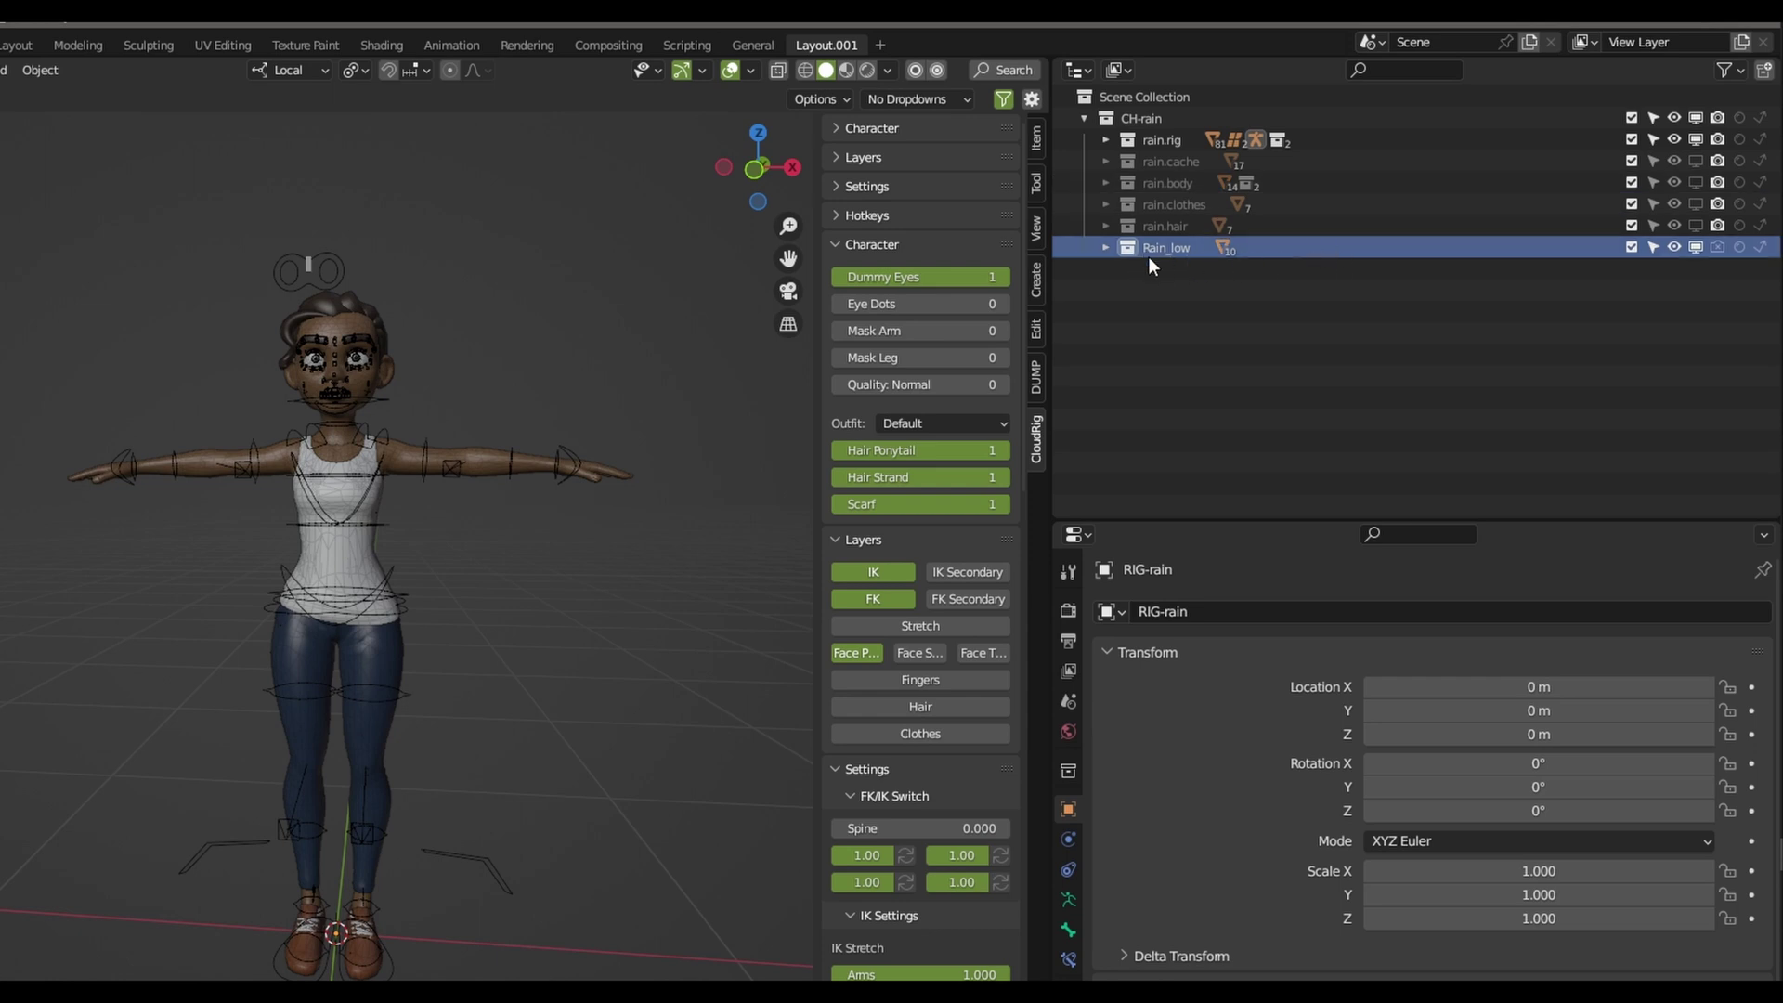
click(1085, 119)
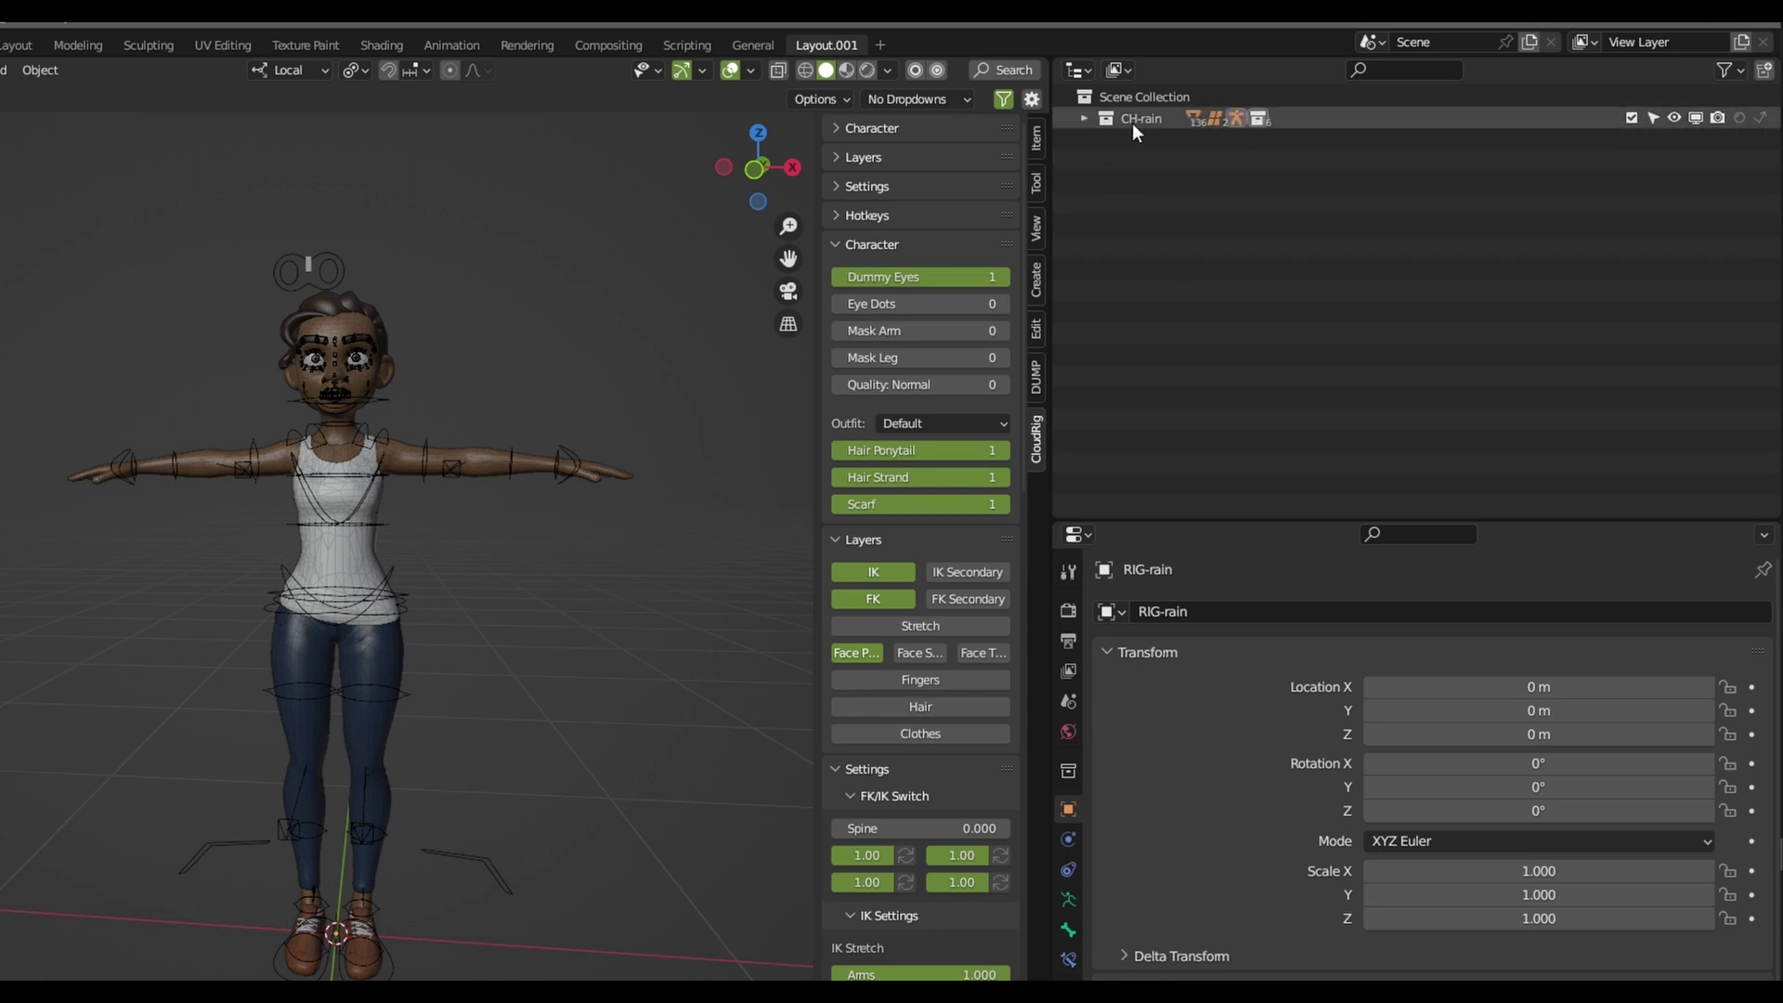
click(1084, 119)
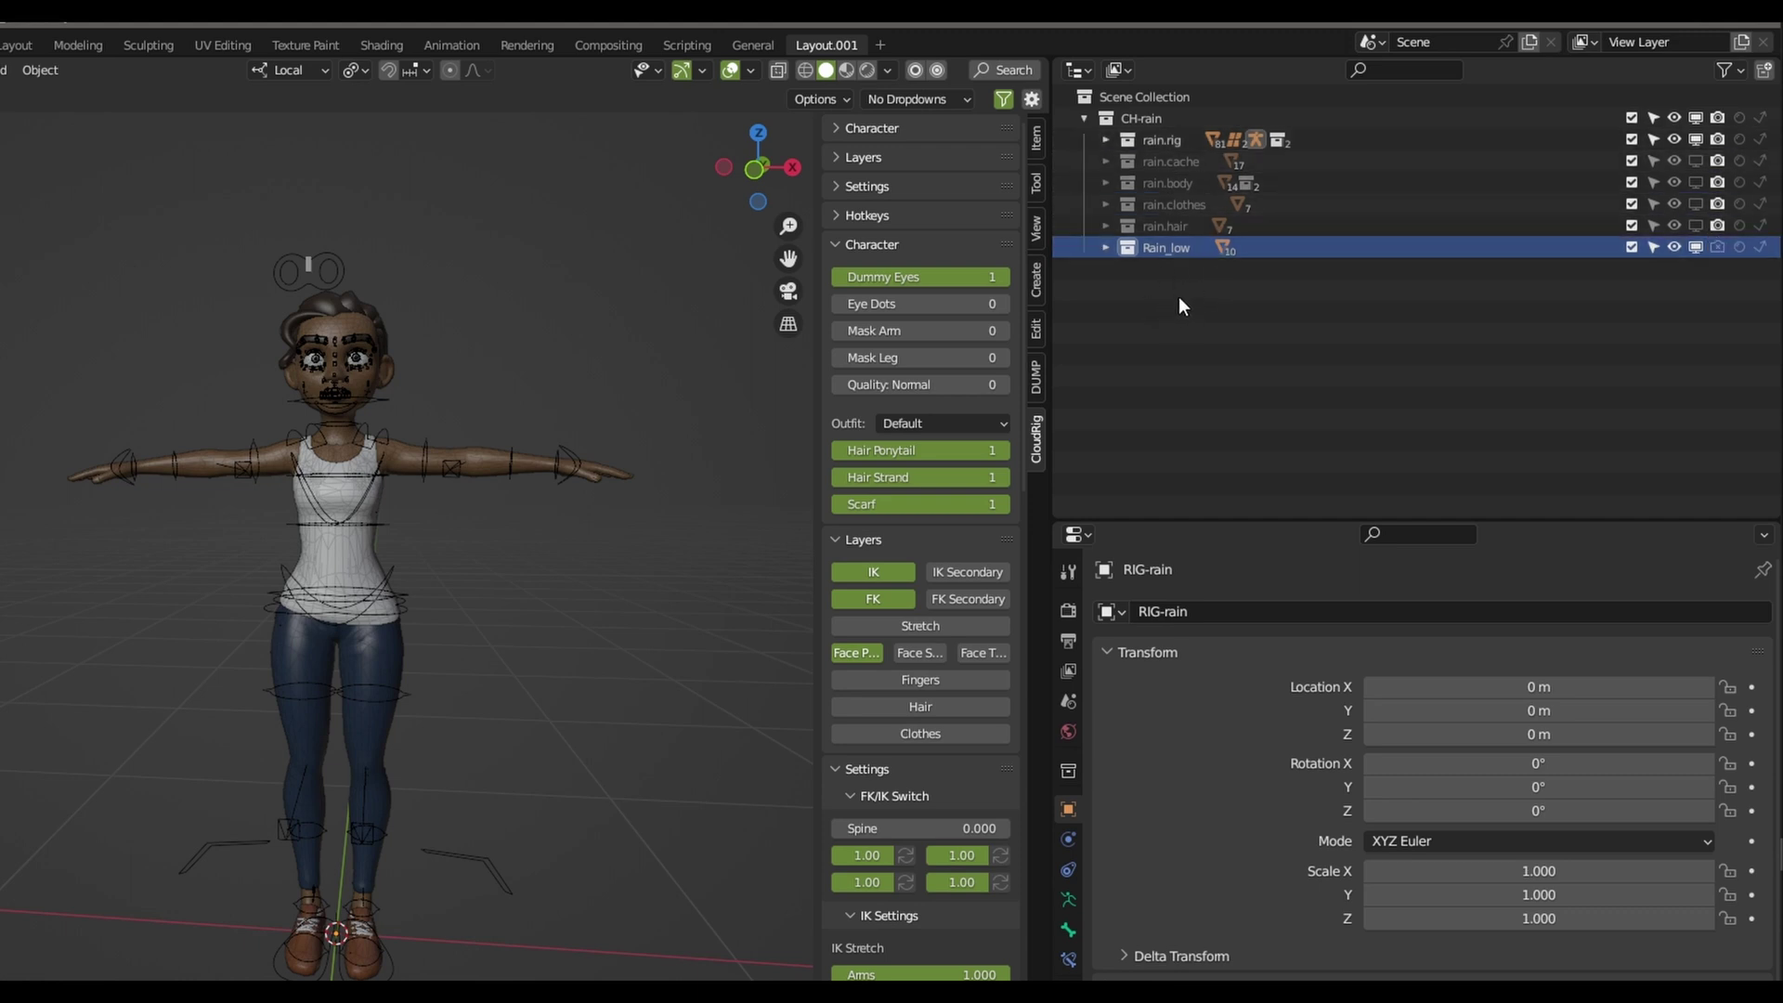
Exclude Rain_low and remove the three duplicate .001 hair objects from rain.hair
key(e)
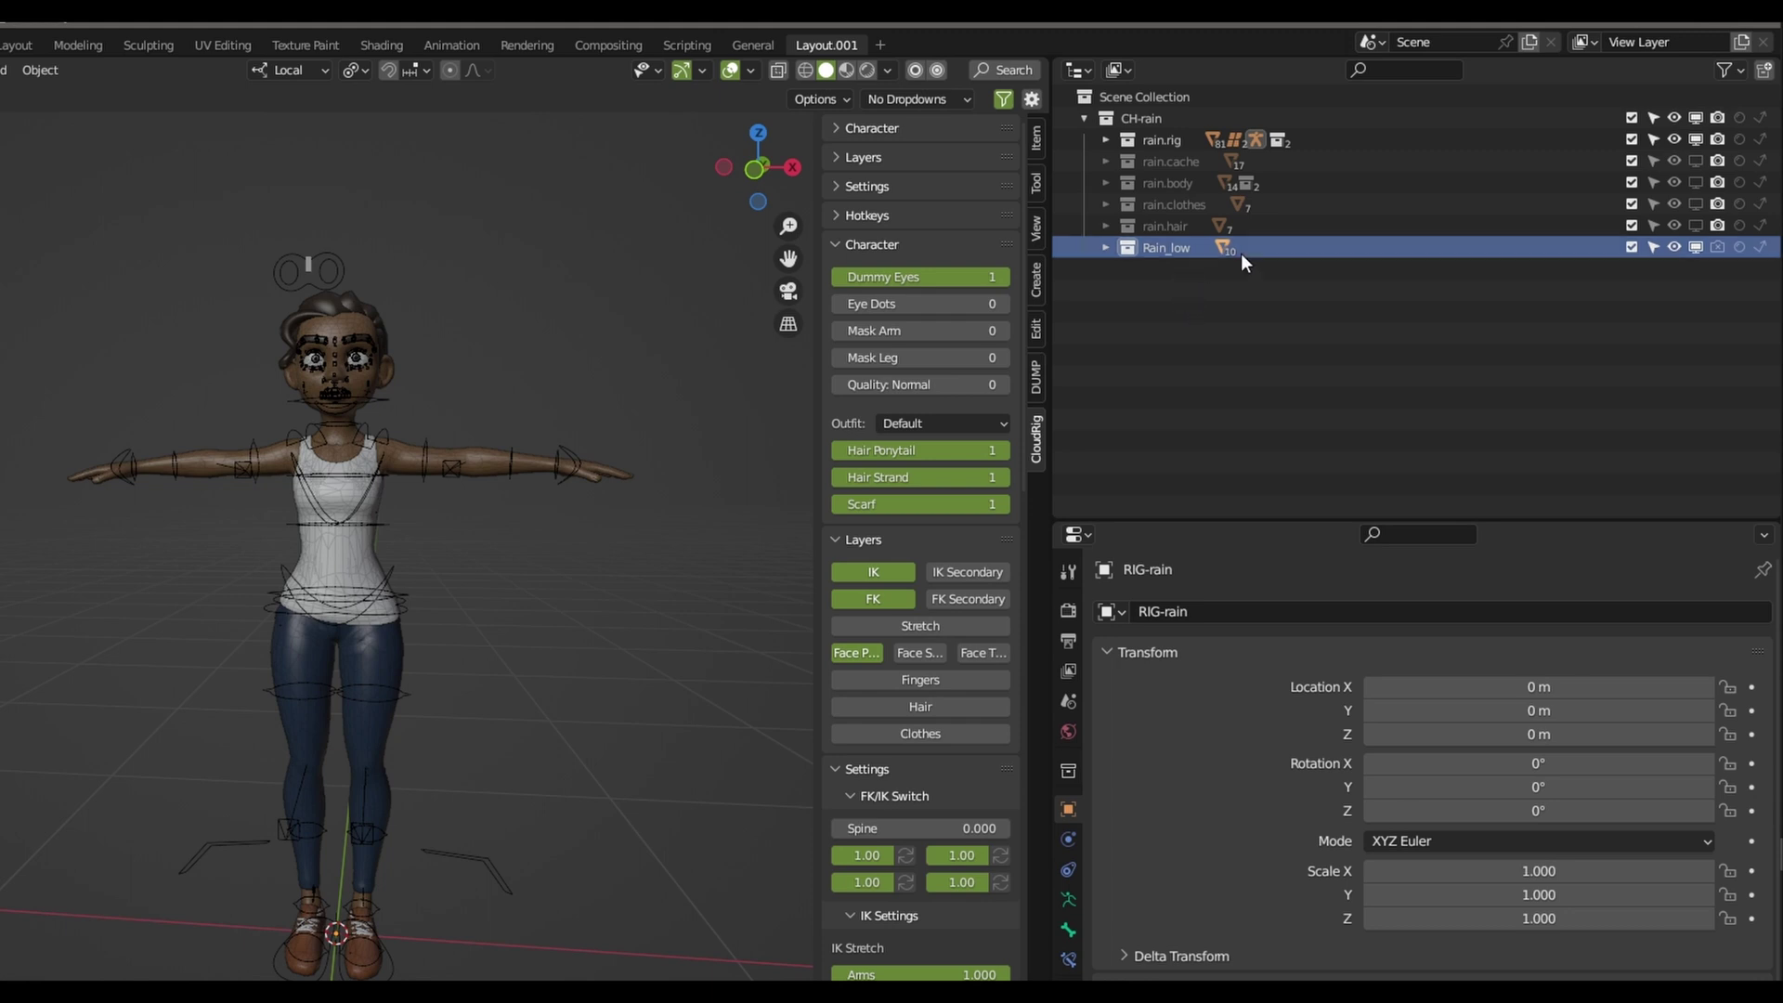
click(1106, 226)
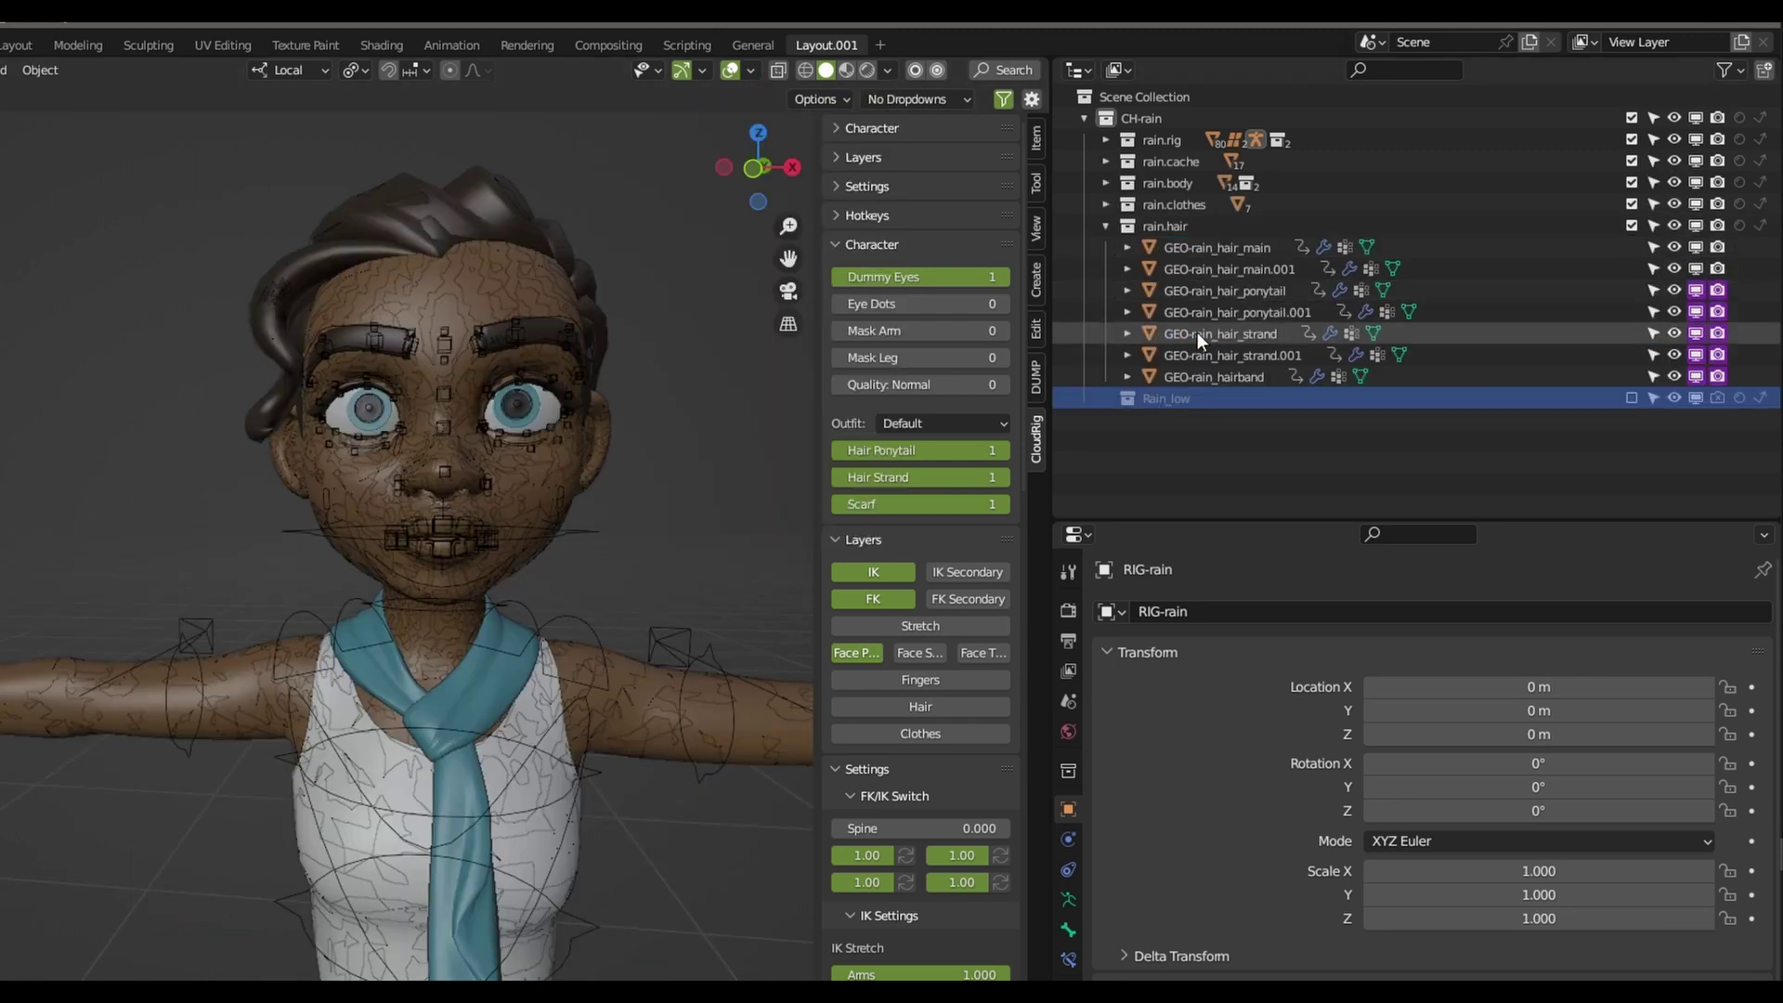
click(1257, 273)
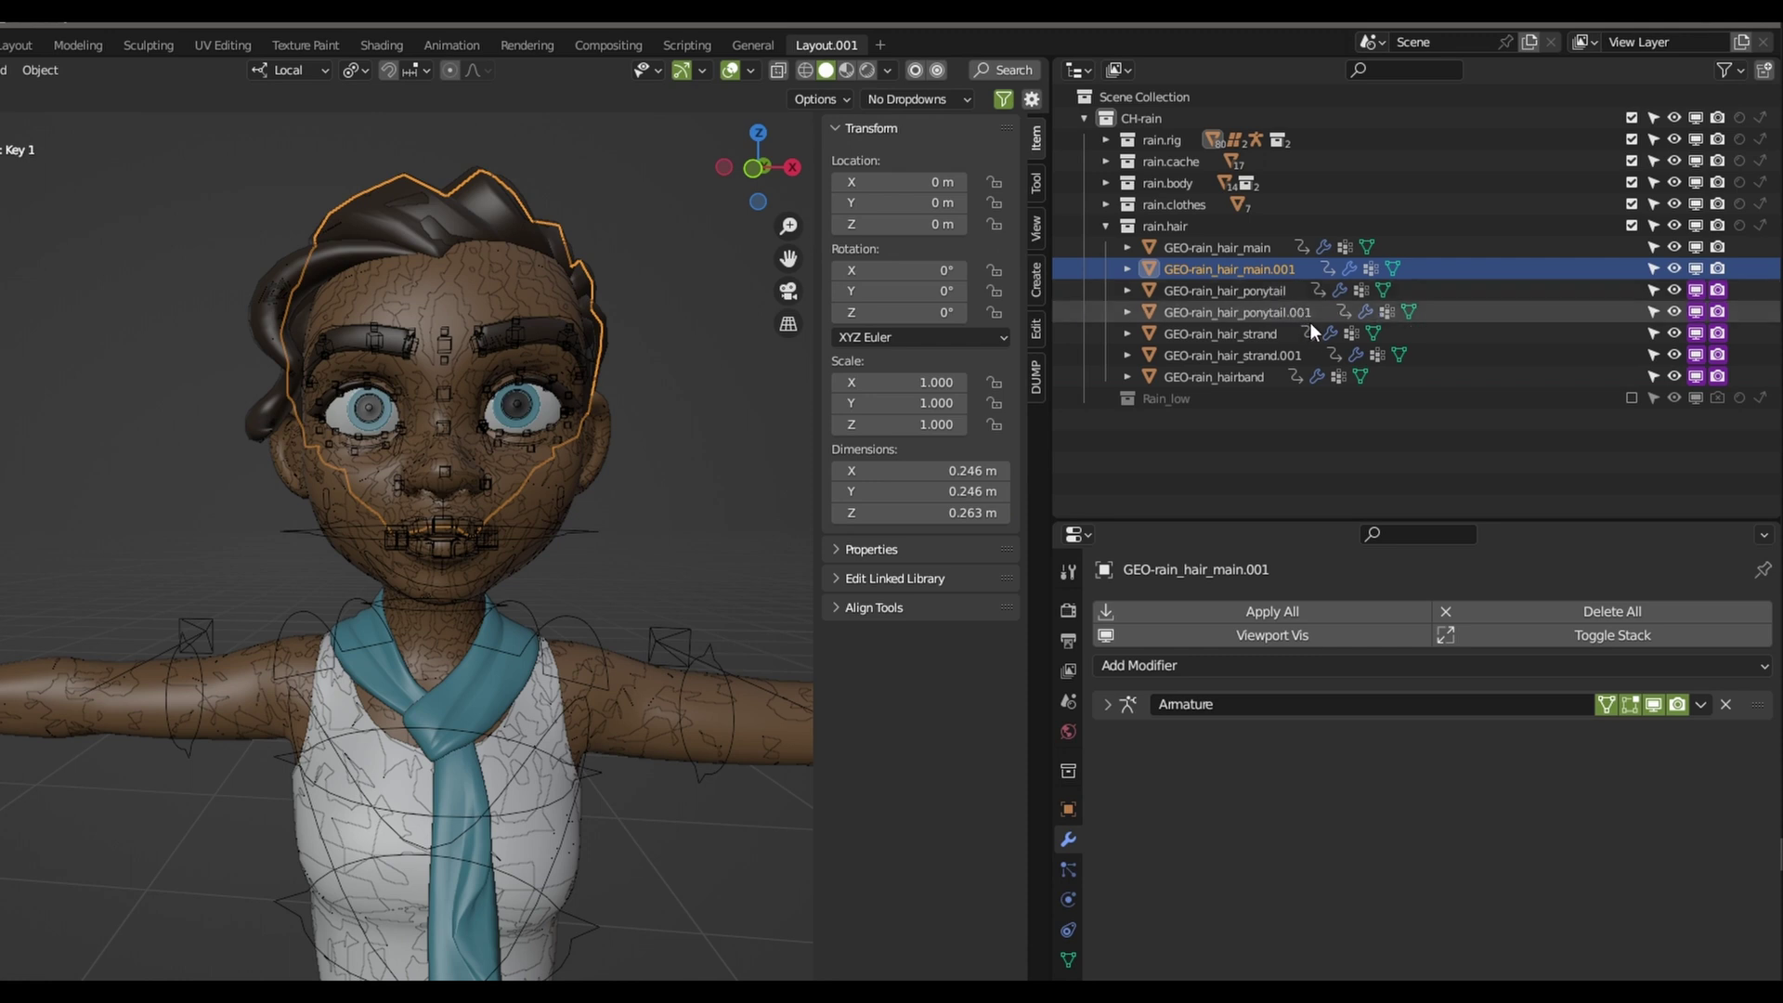
ctrl+click(1281, 314)
ctrl+click(1283, 357)
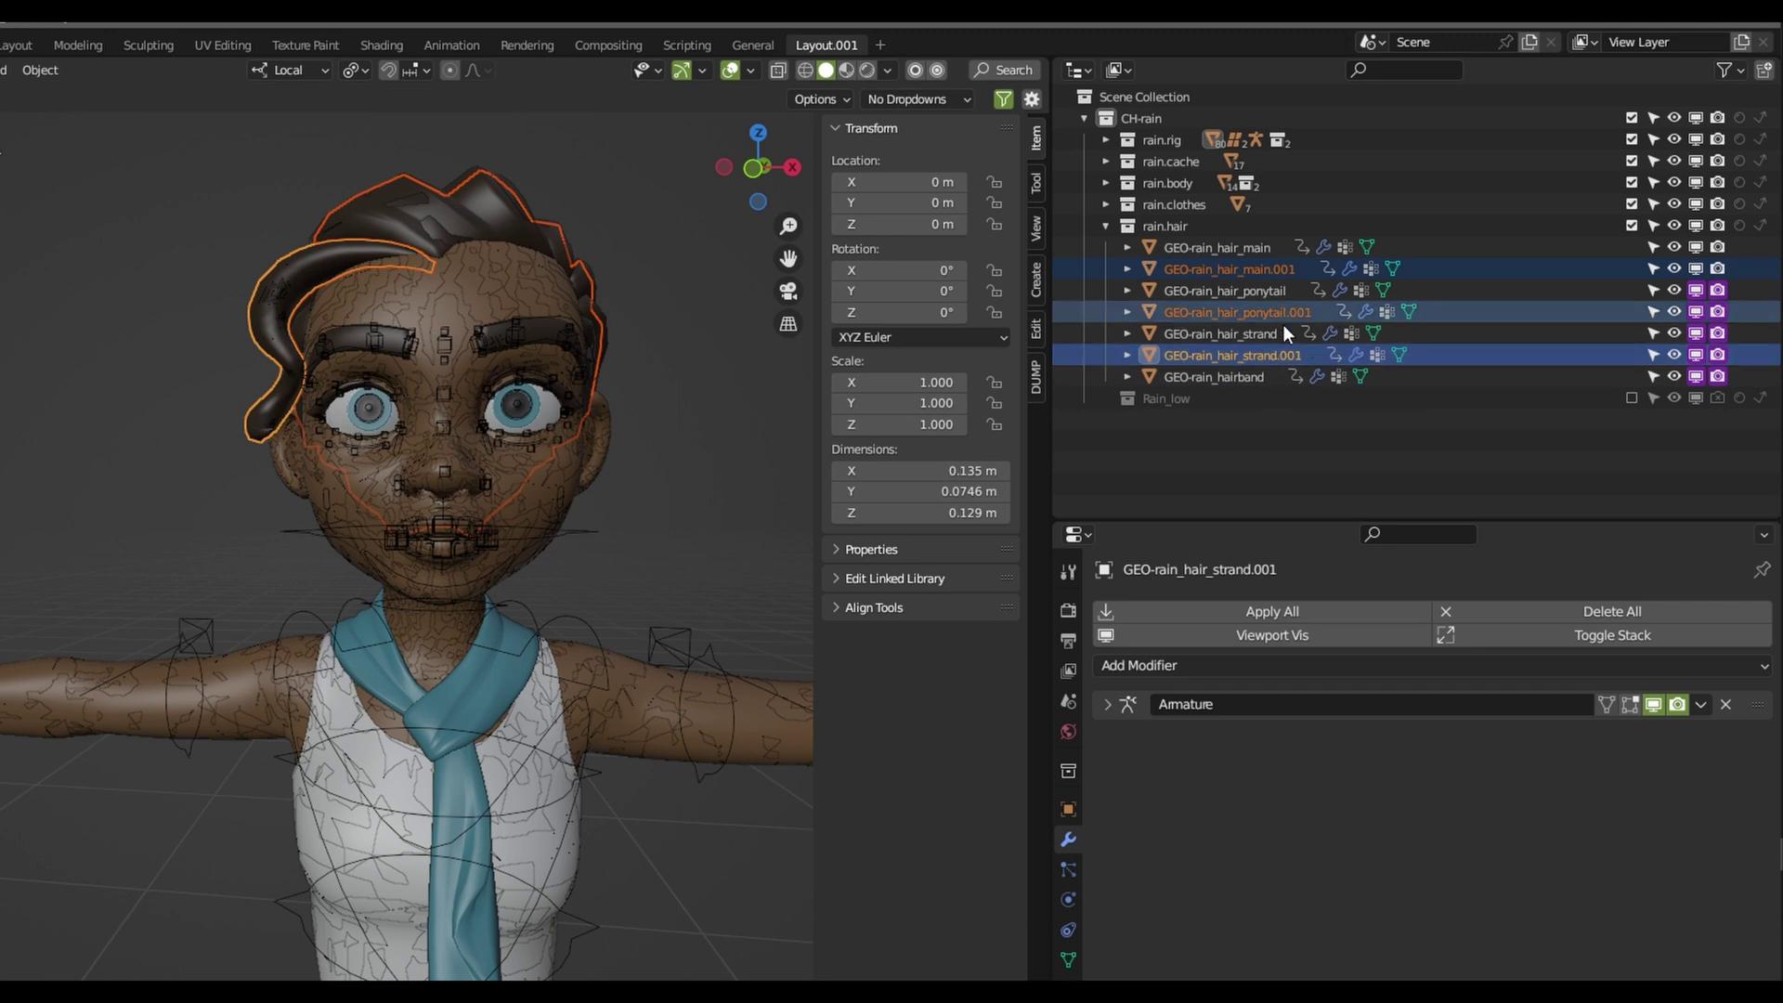
right_click(1274, 267)
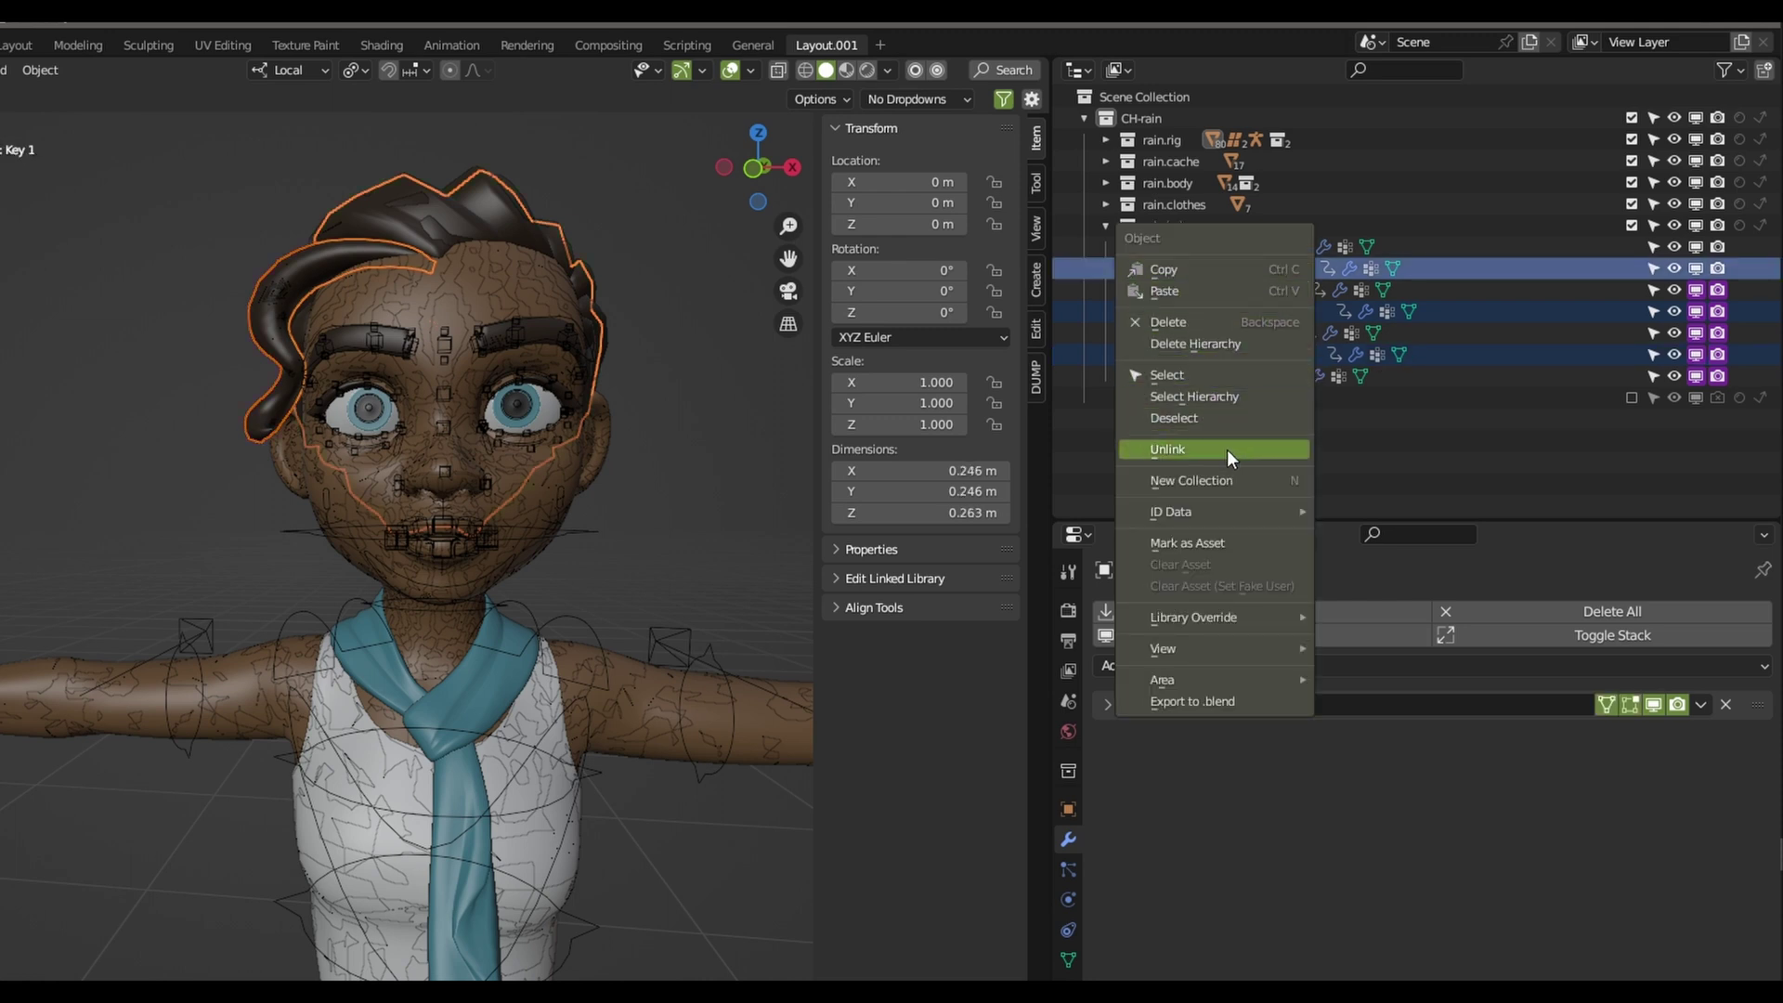
click(1228, 450)
Remove the duplicate jeans, shoes and top .001 objects from rain.clothes
click(1106, 204)
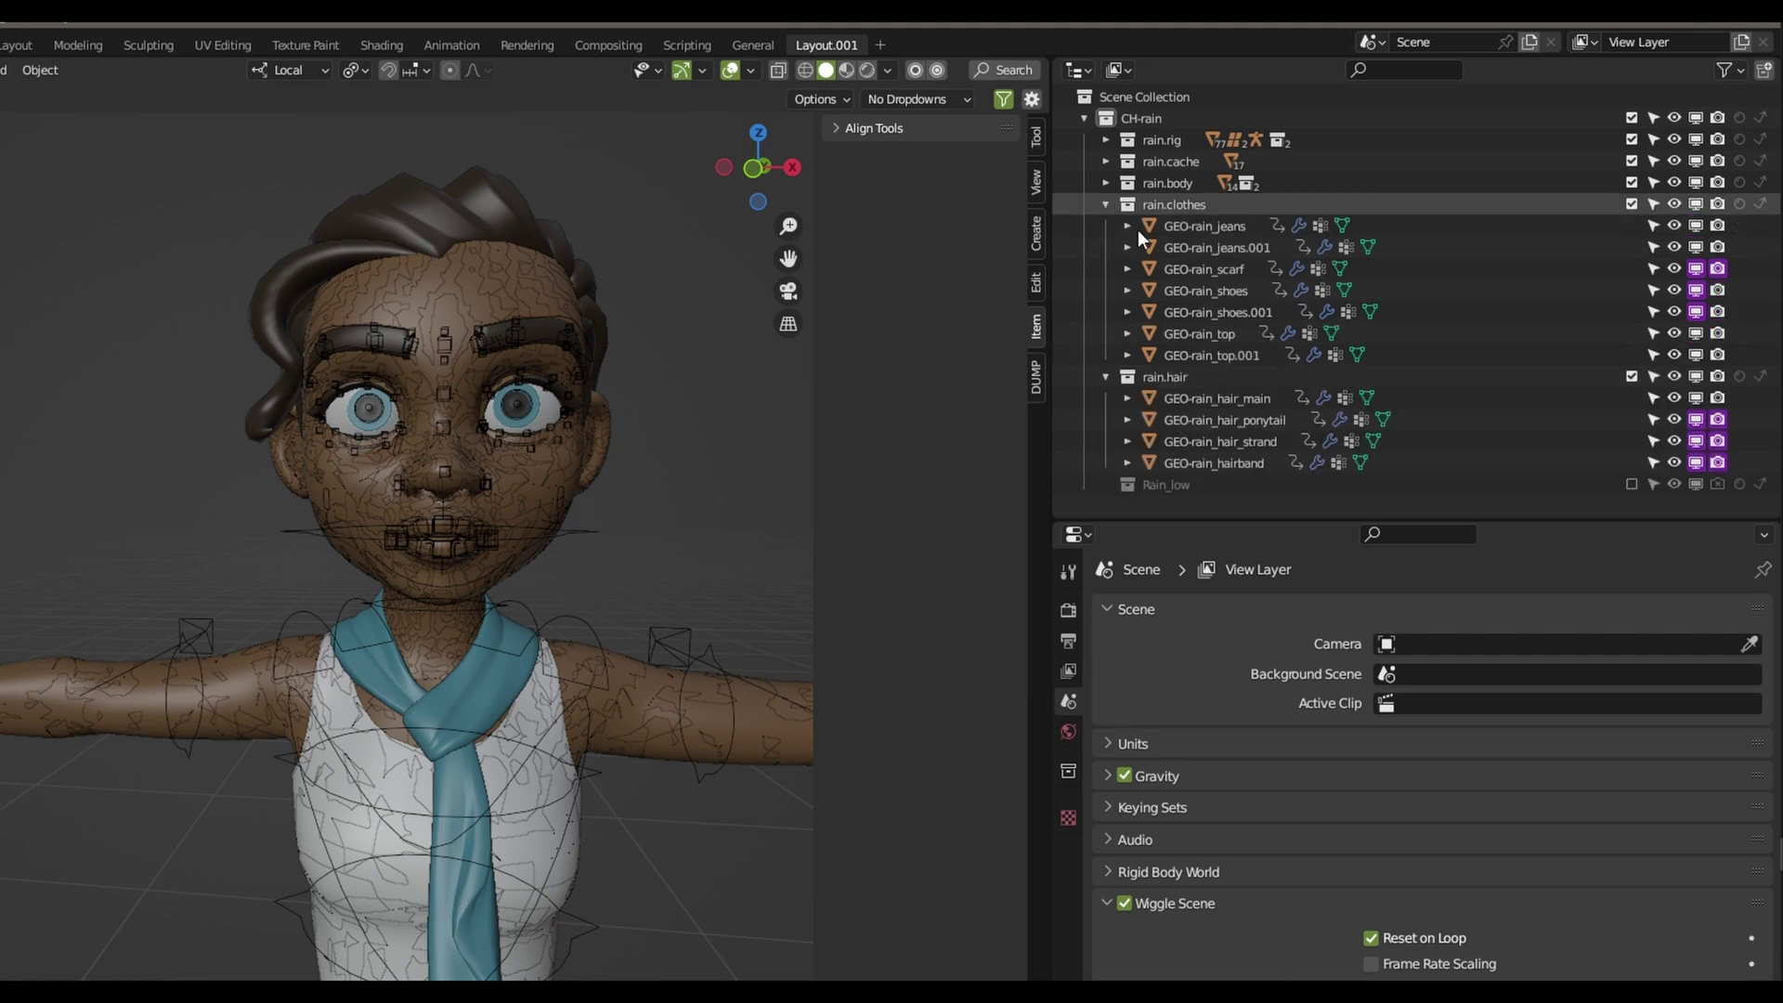
click(1253, 247)
ctrl+click(1254, 312)
ctrl+click(1259, 356)
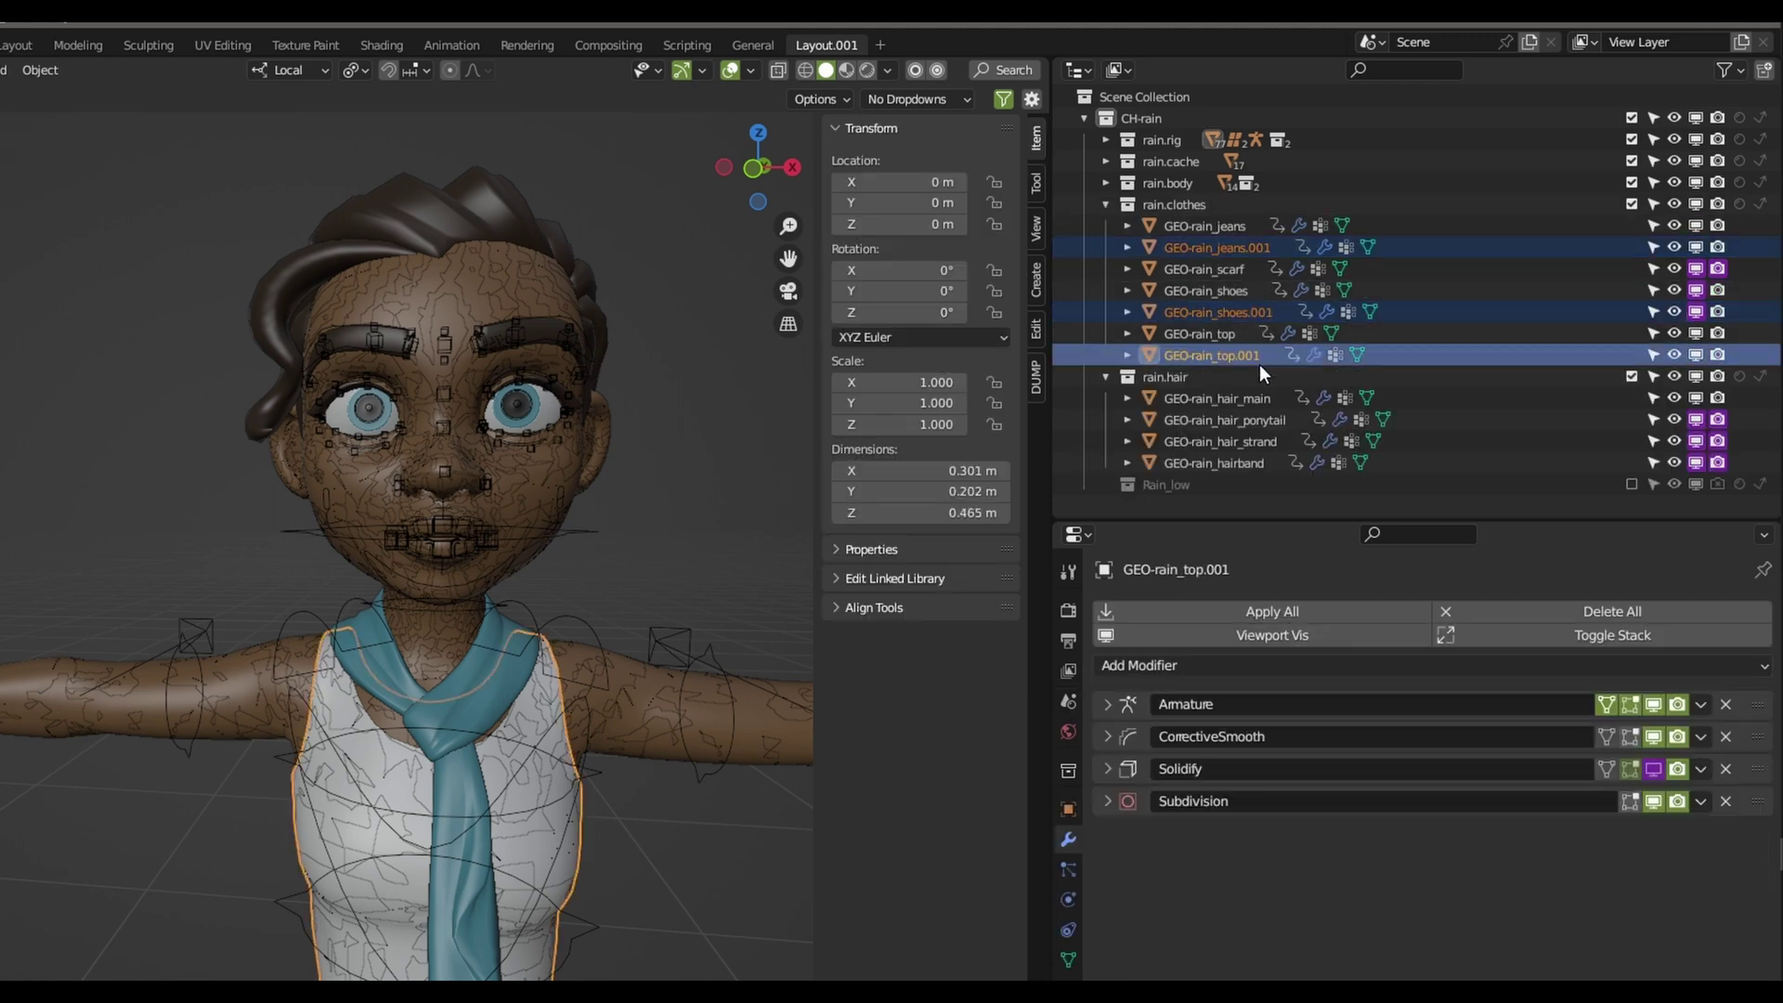
right_click(1261, 360)
click(1235, 358)
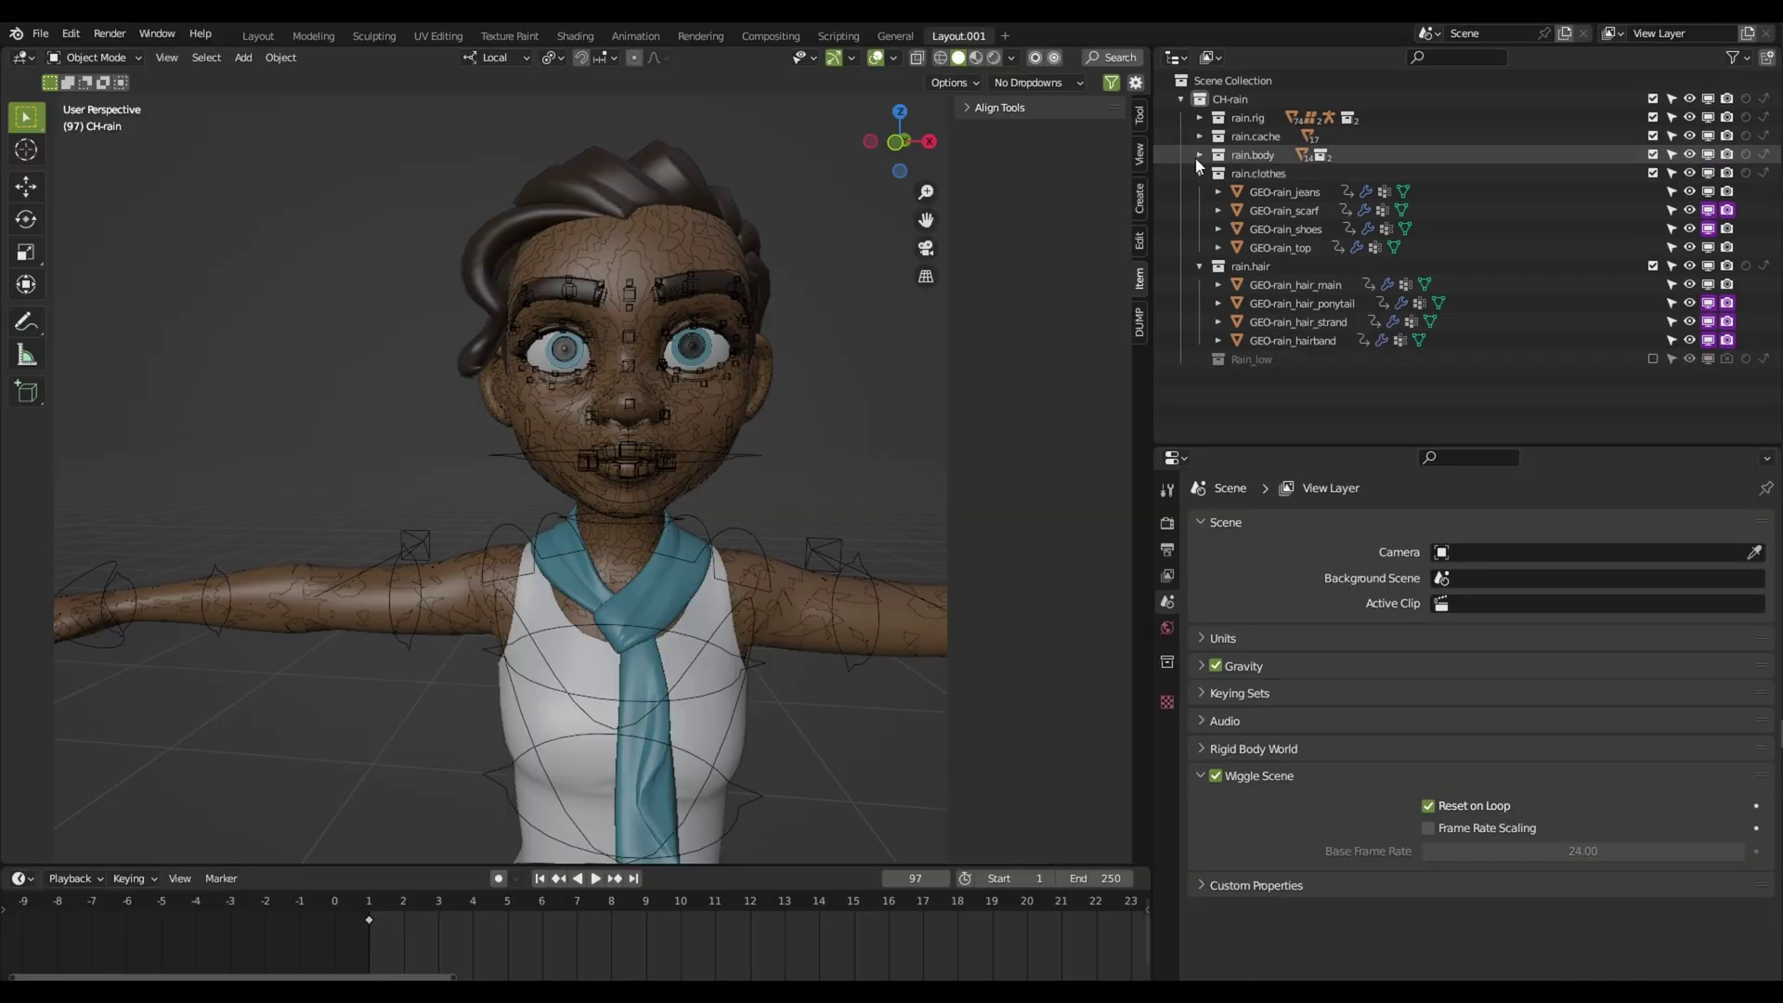
Expand, then collapse, the rain.body, rain.cache, rain.rig and rain.hair collections
click(1199, 155)
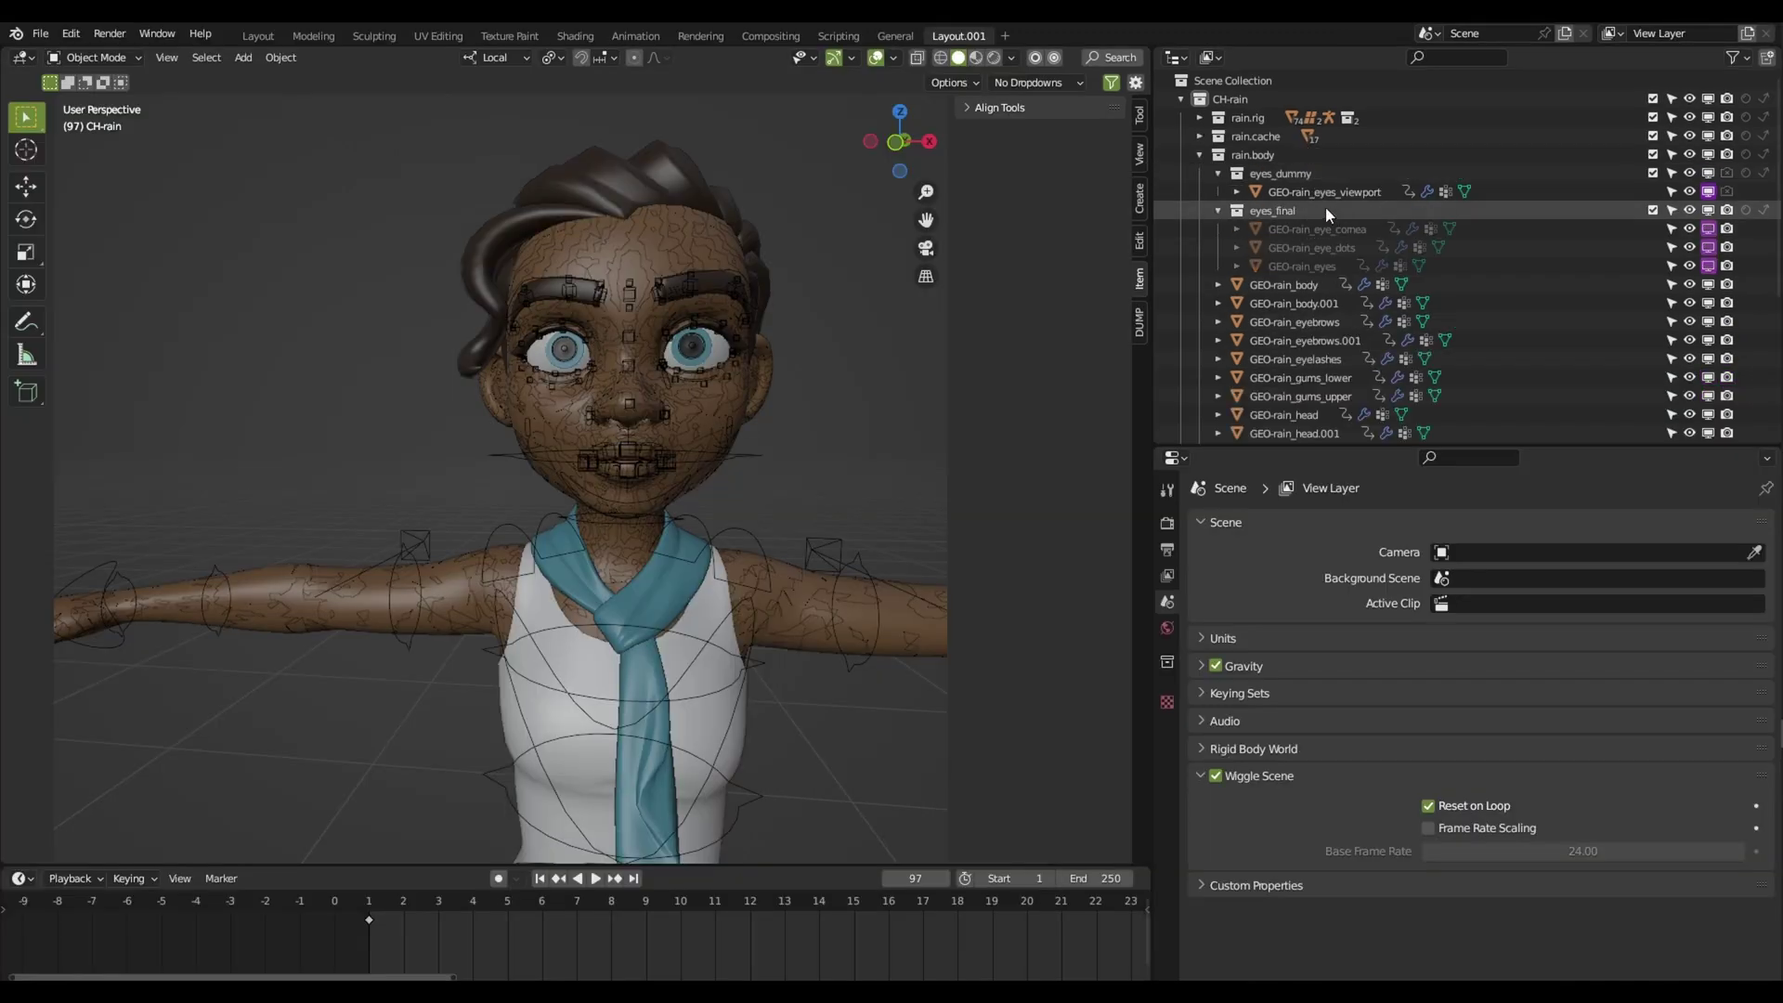
click(1198, 136)
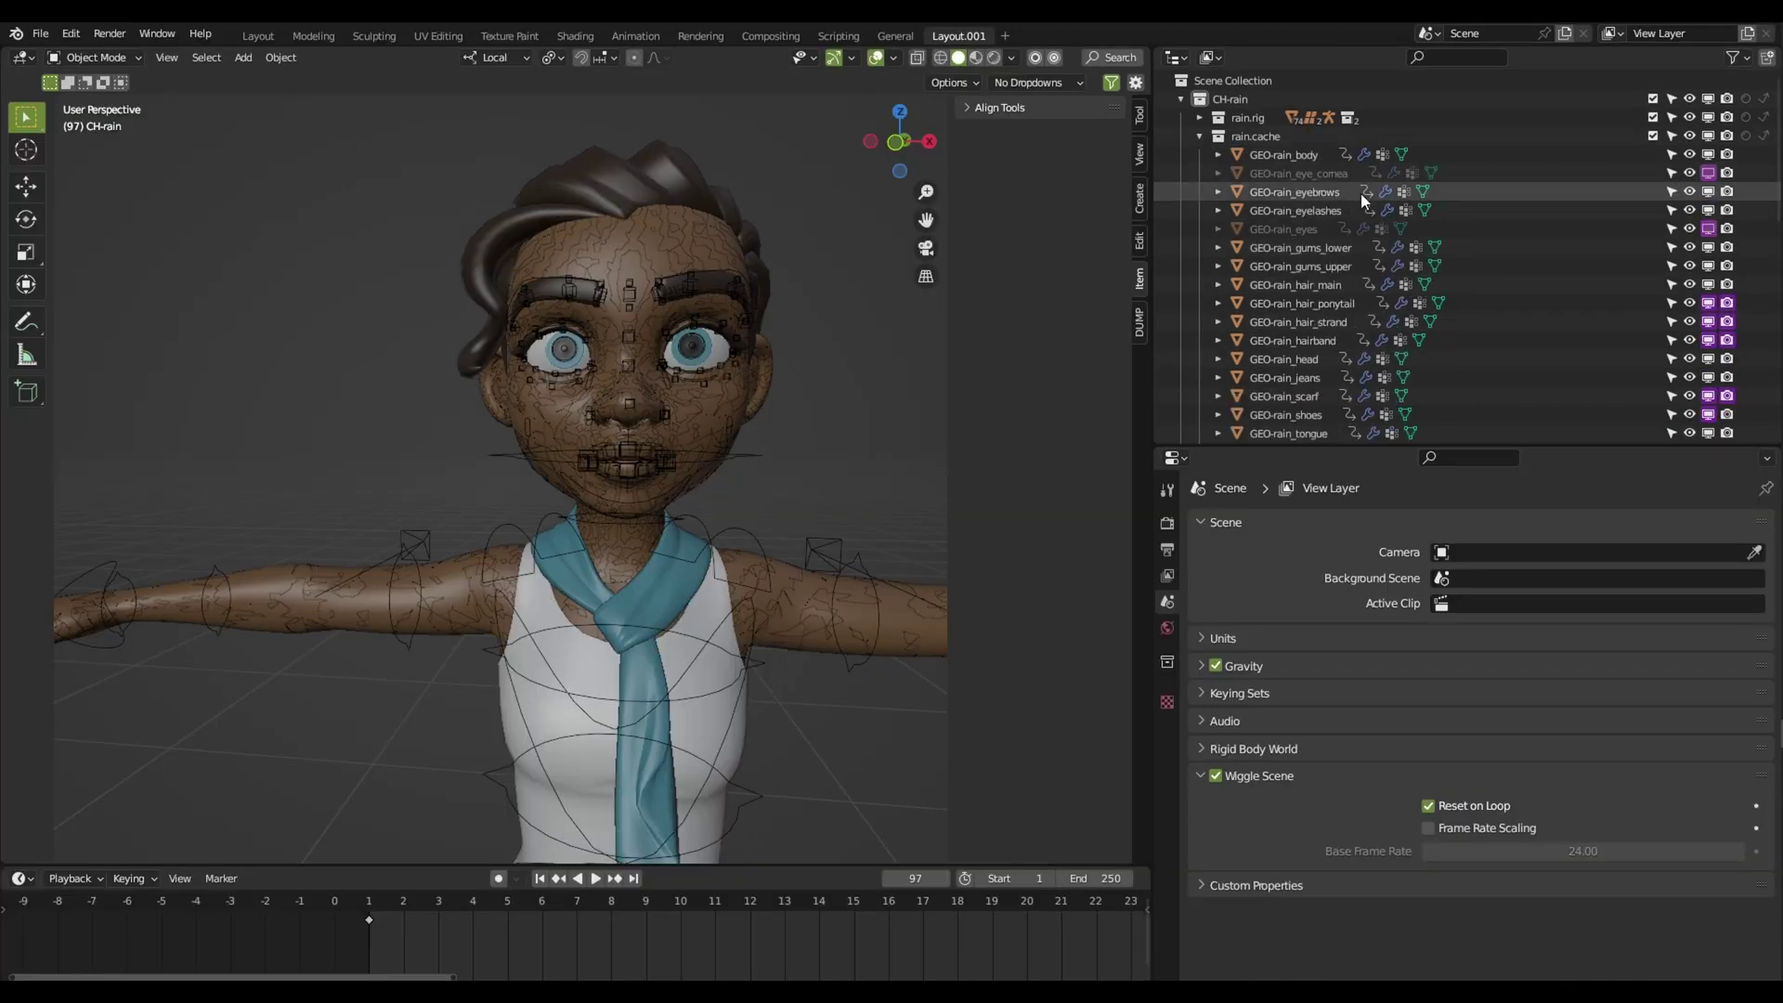
click(1198, 118)
scroll(1379, 201, down, 1)
click(1197, 97)
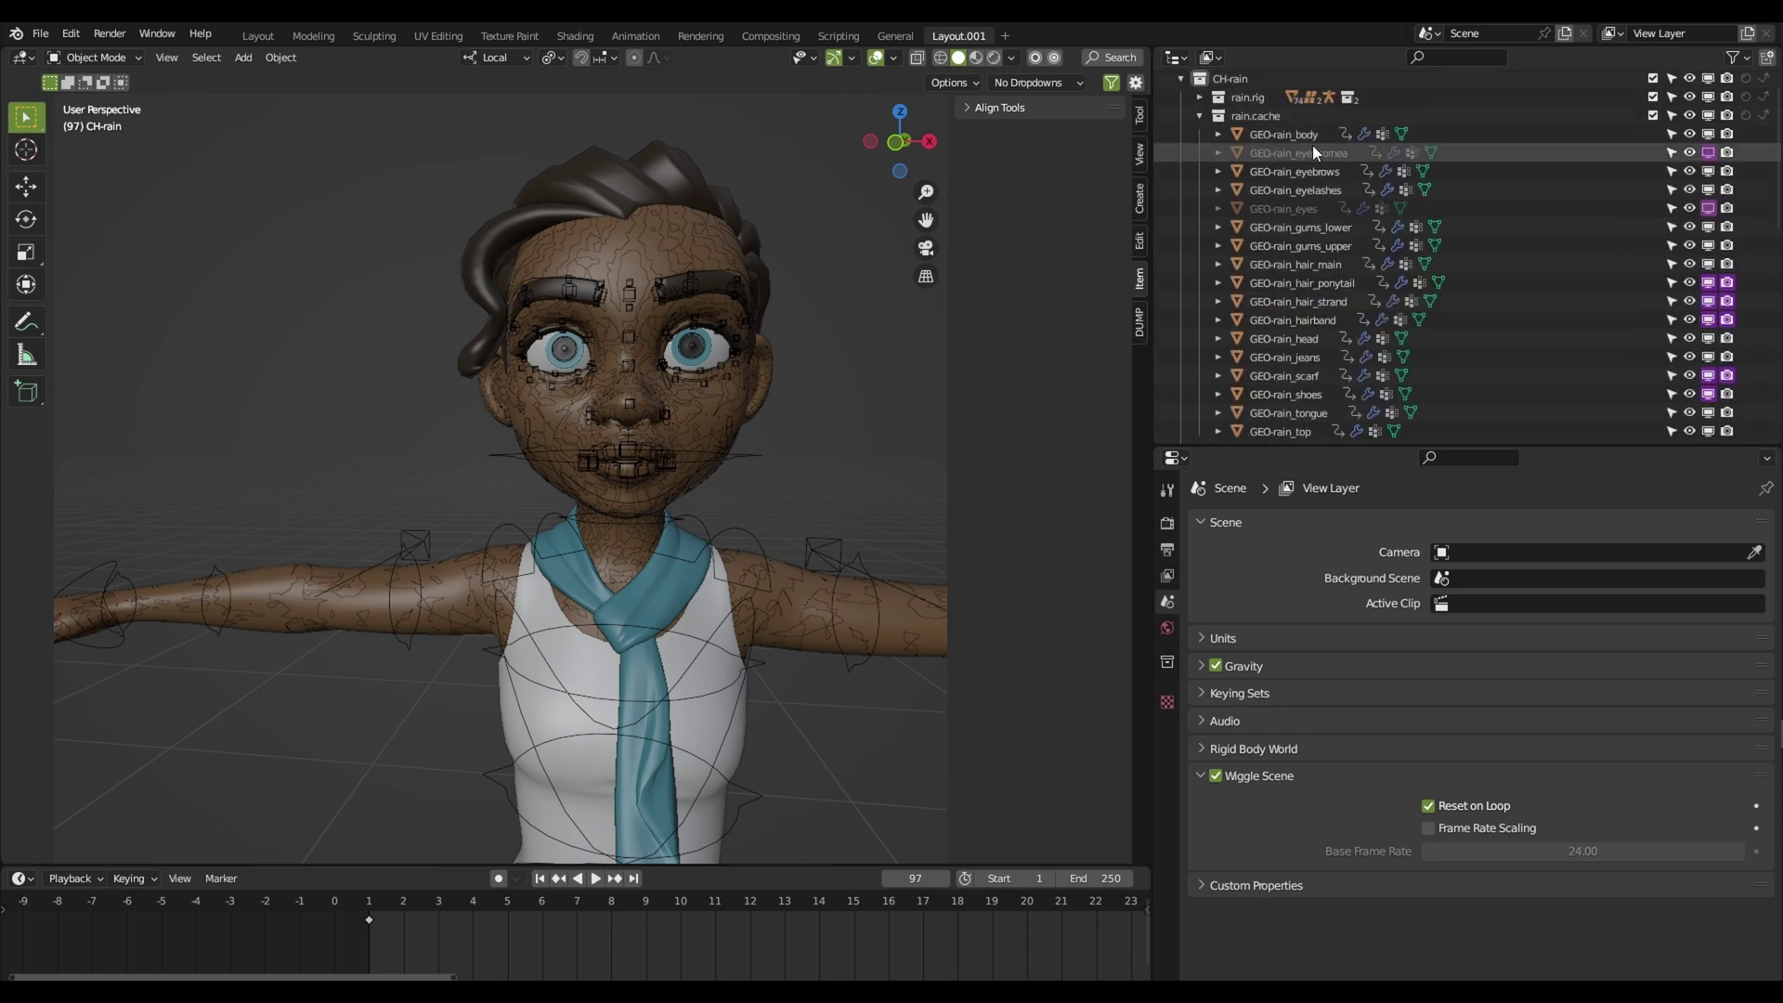
click(1198, 116)
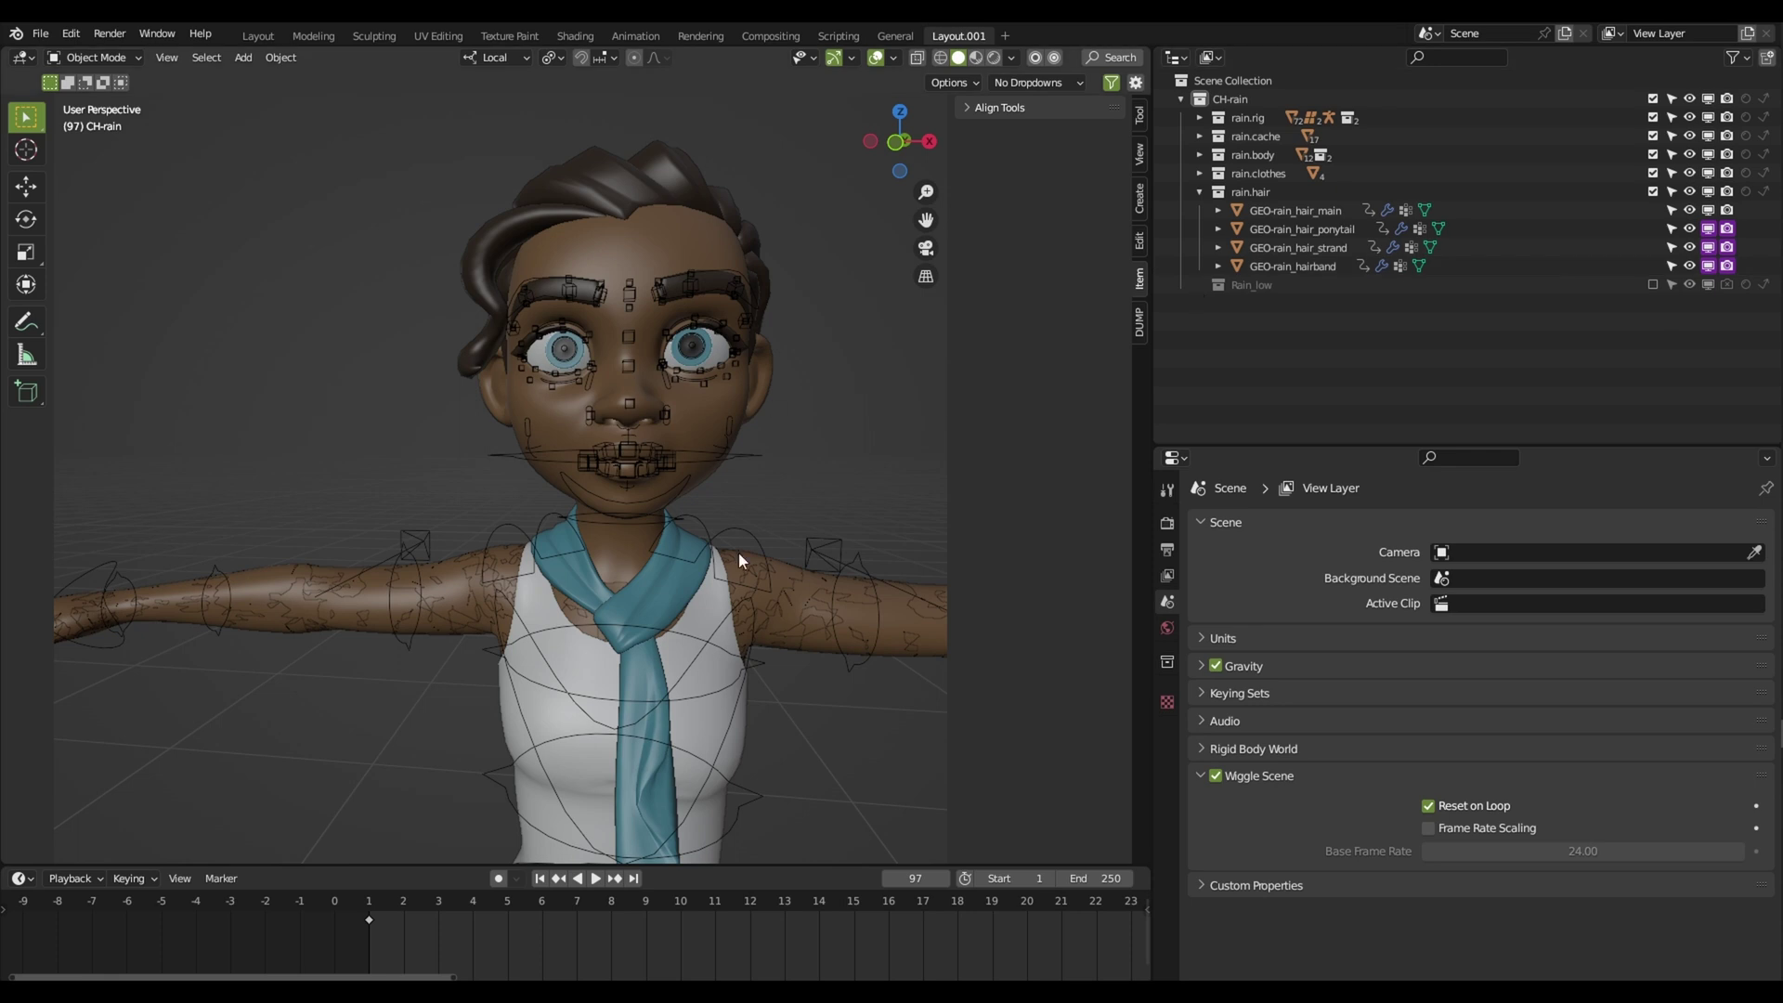
click(1199, 191)
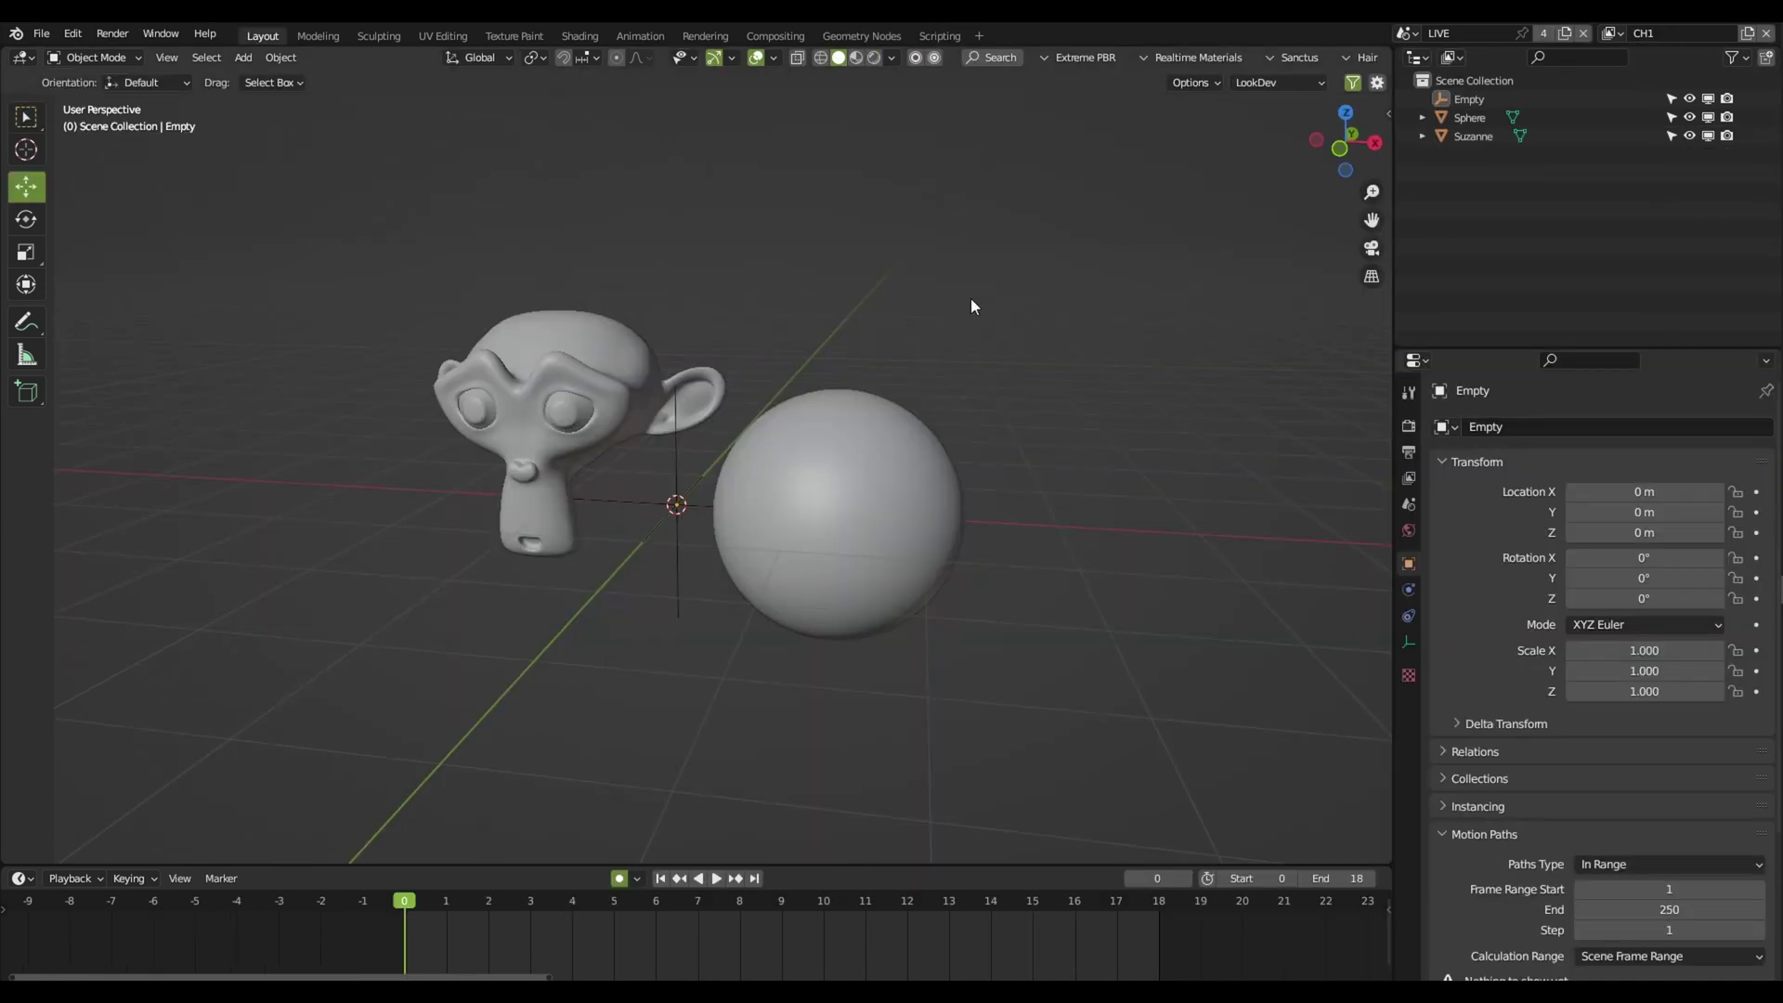
Turn on the wireframe overlay at reduced opacity over Suzanne and the sphere
scroll(841, 342, up, 3)
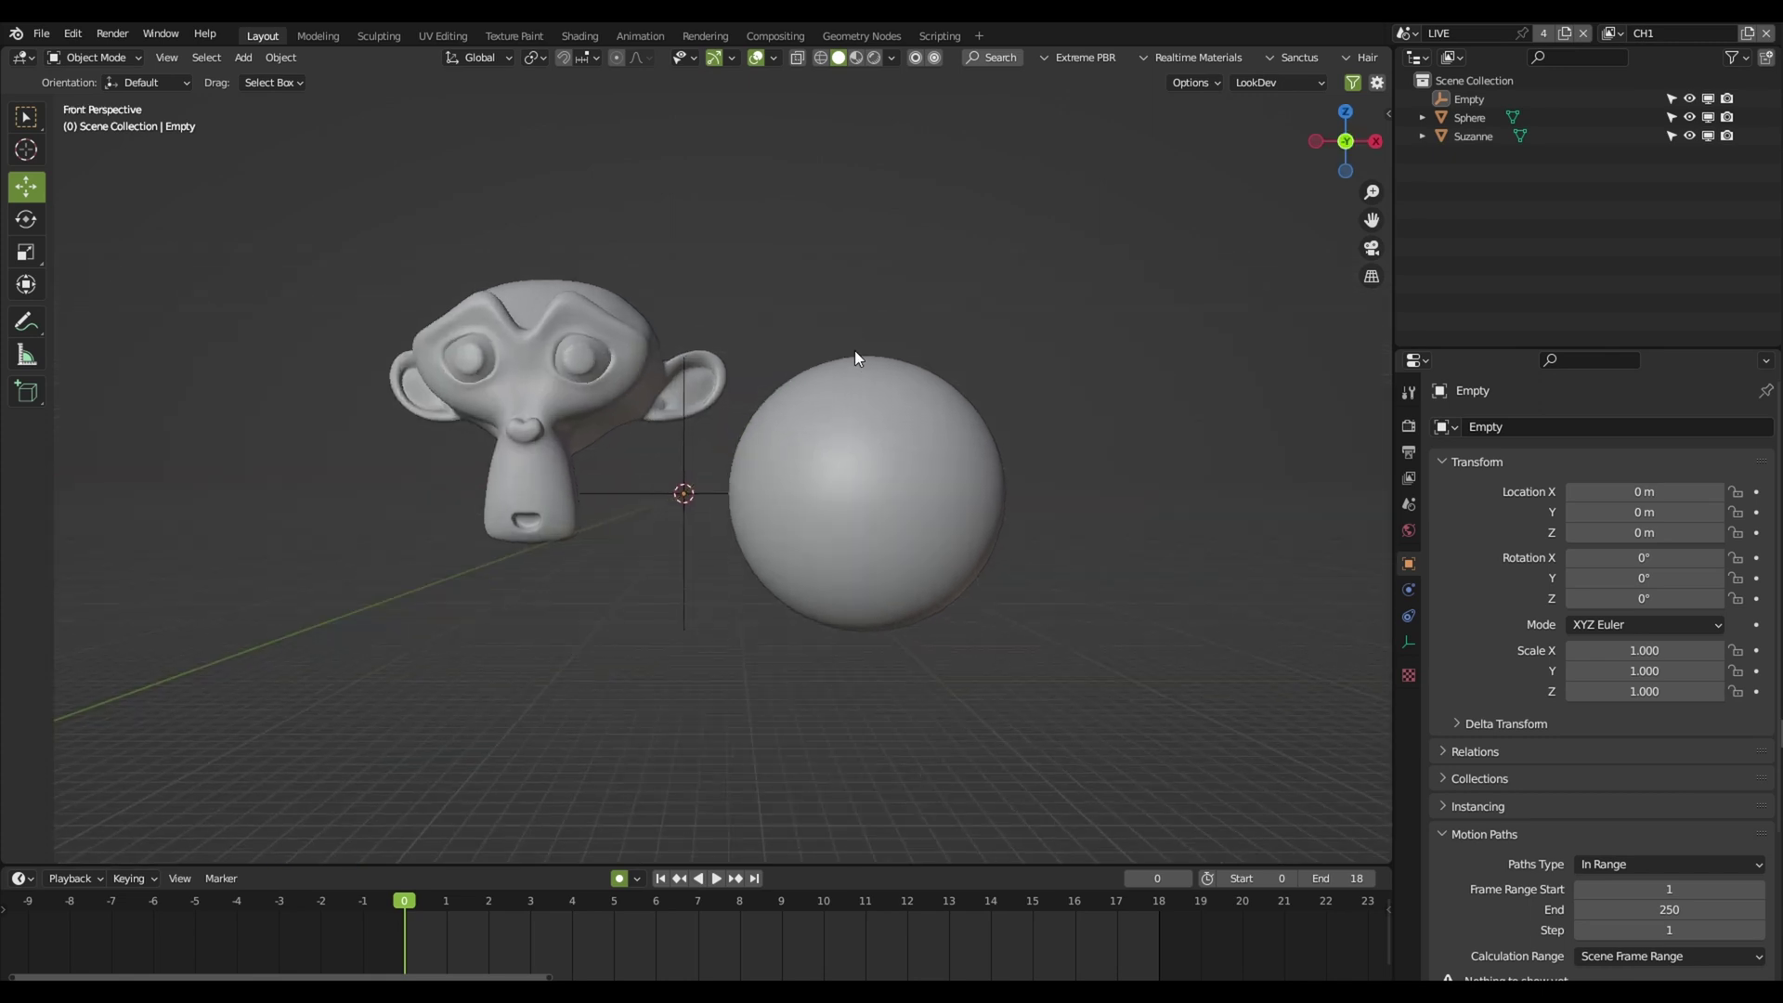
scroll(822, 375, up, 1)
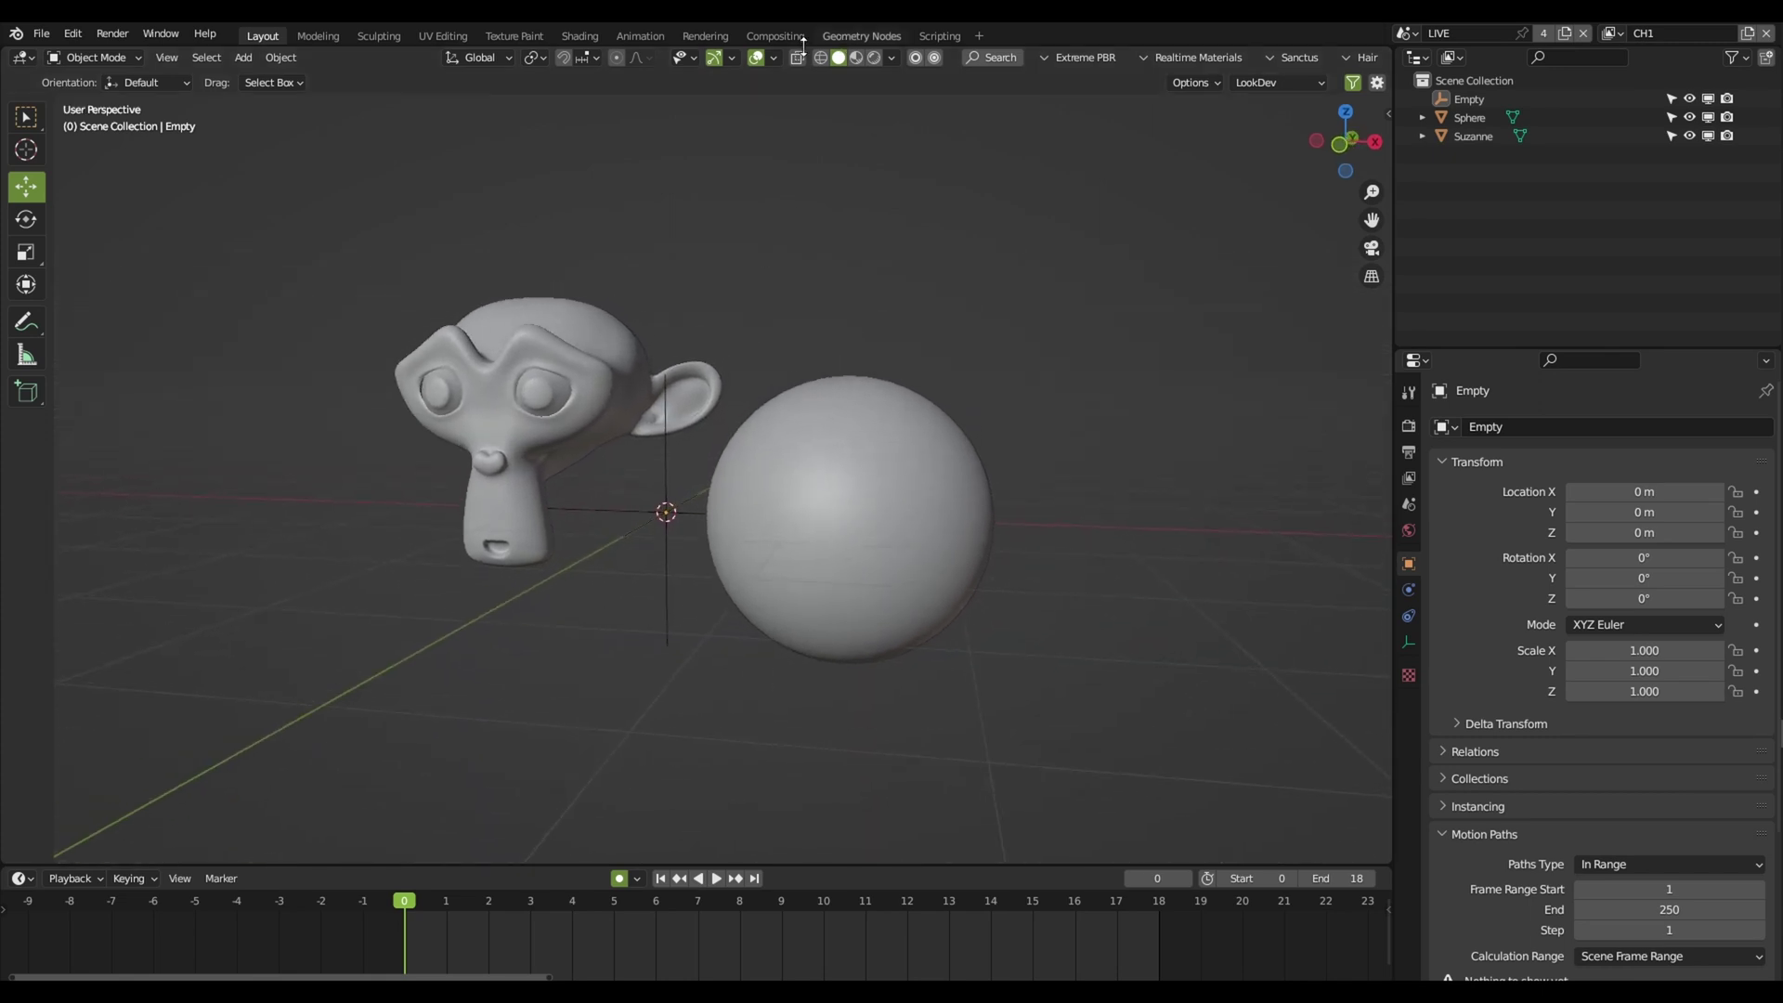
click(774, 60)
click(657, 372)
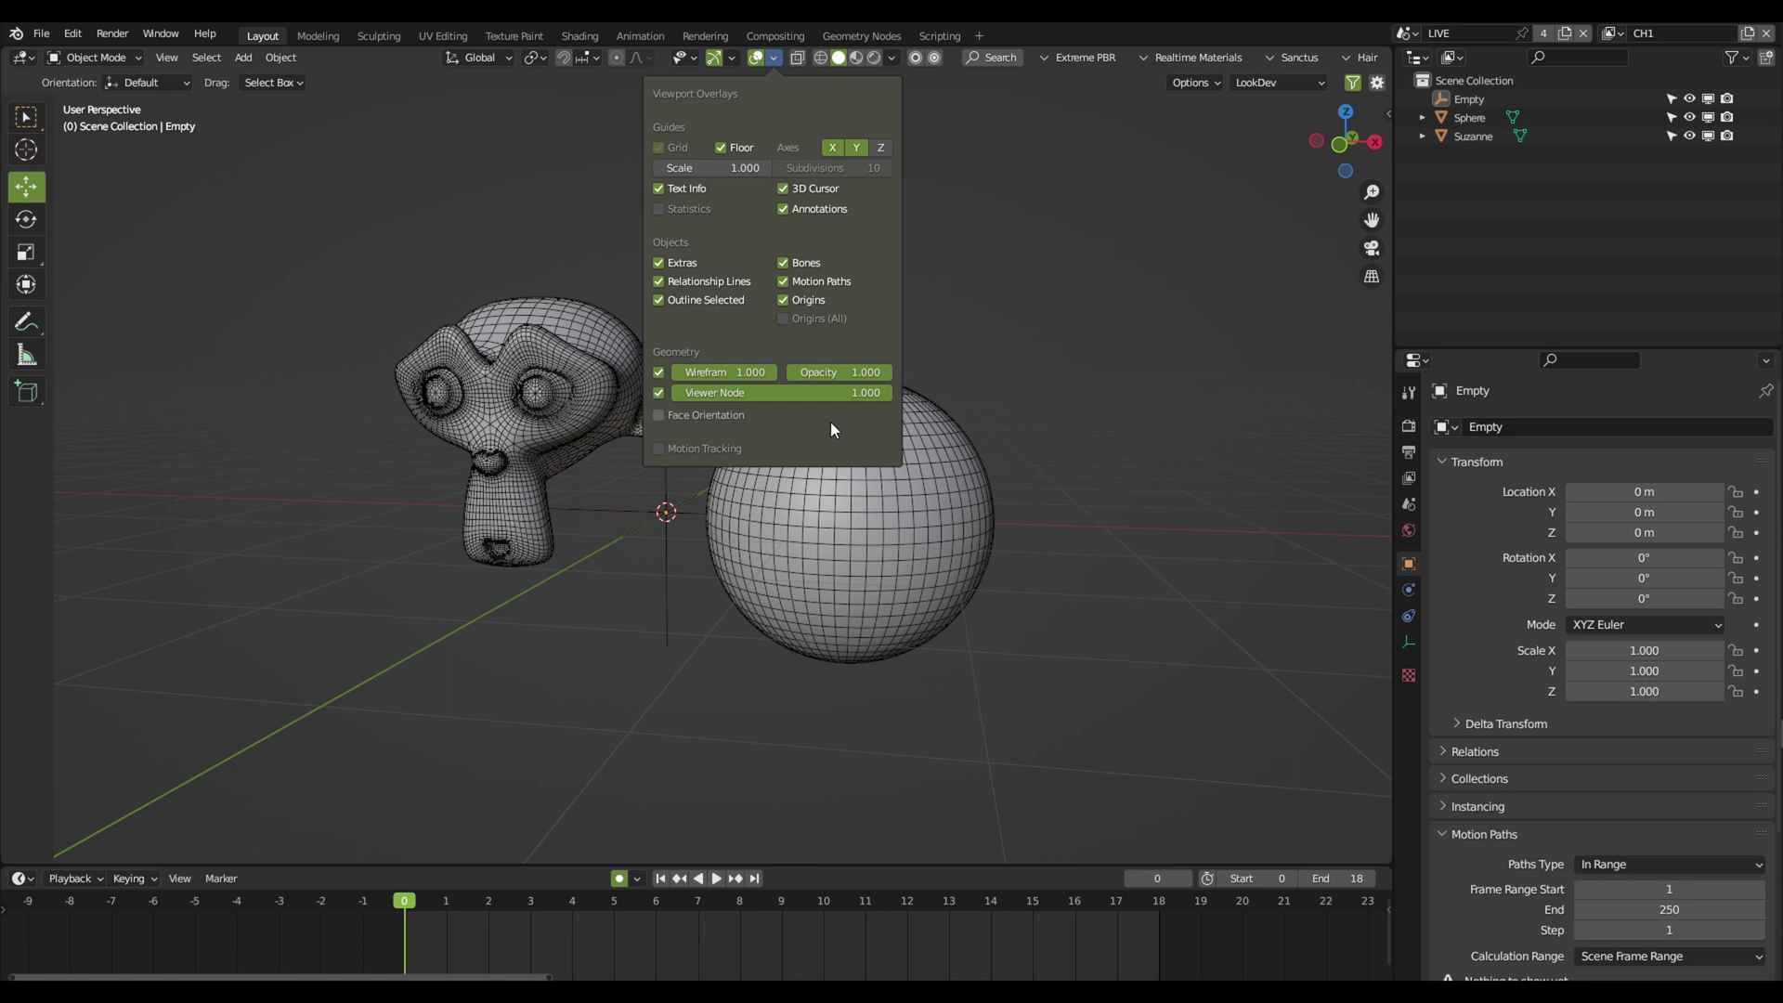
drag(860, 371, 823, 371)
mouse_move(1056, 372)
middle_down()
mouse_move(854, 356)
mouse_move(843, 376)
mouse_move(604, 370)
mouse_move(676, 376)
mouse_move(520, 390)
middle_up()
middle_drag(804, 520, 757, 485)
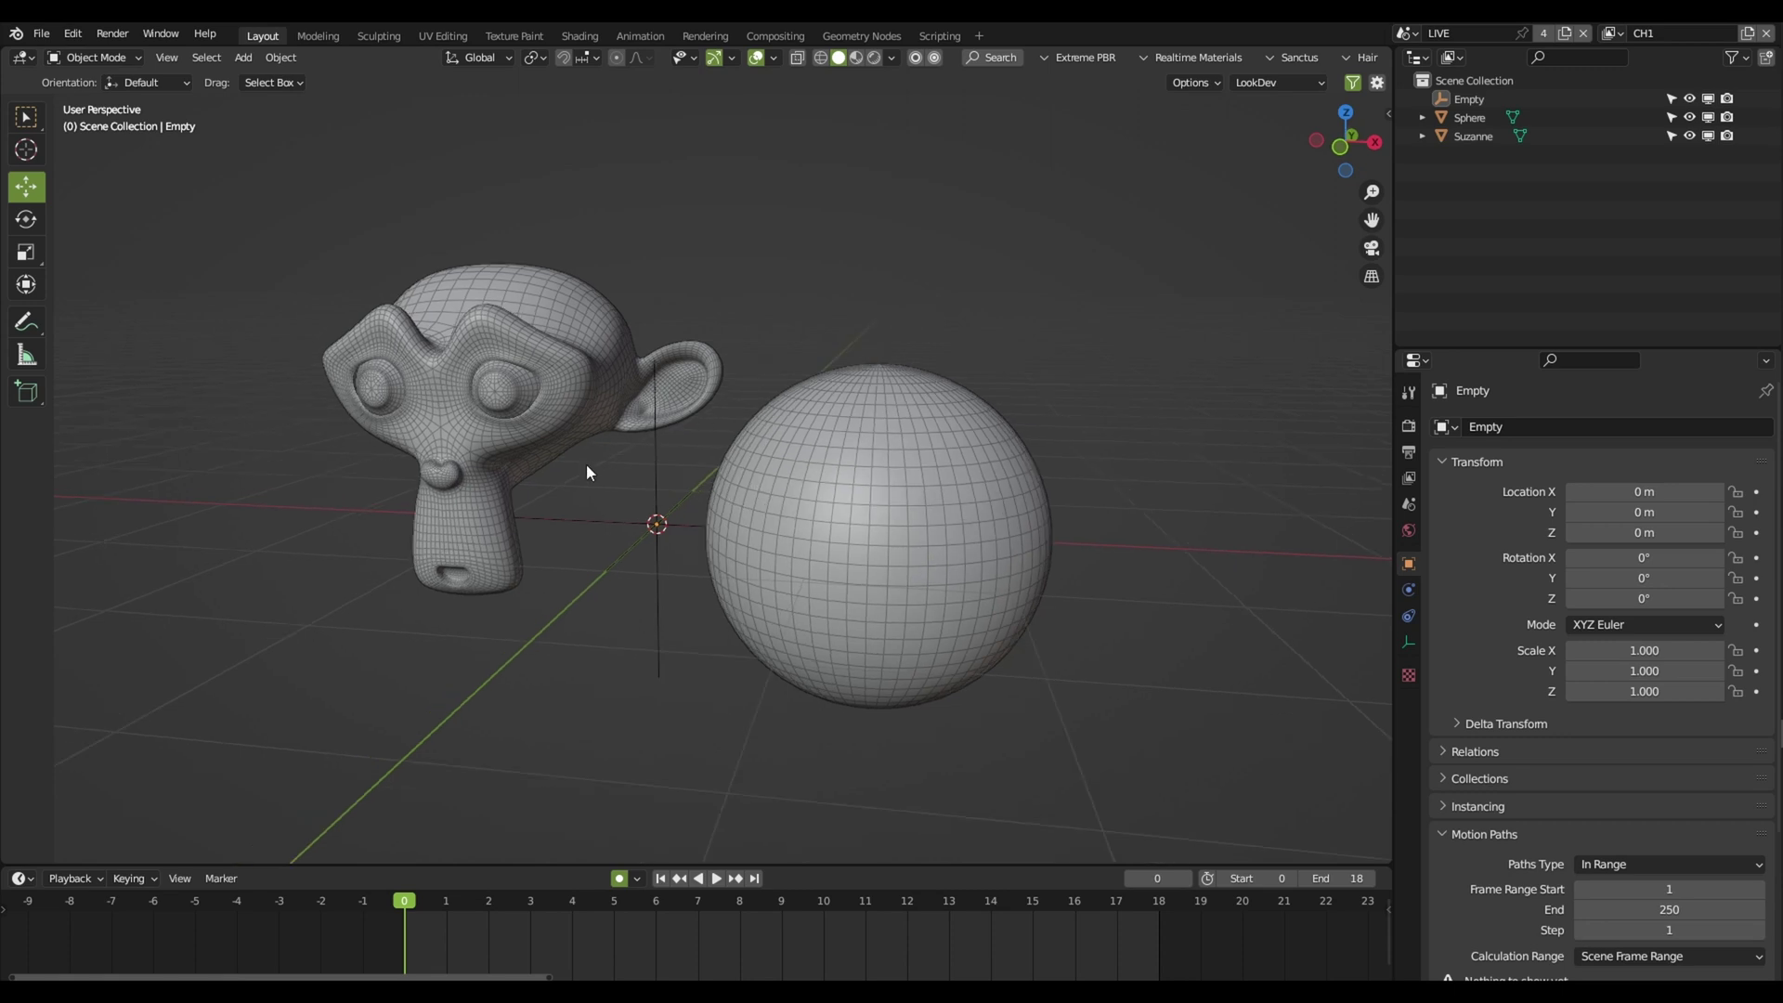
Parent Suzanne and the sphere to the Empty using Object (Keep Transform)
click(648, 469)
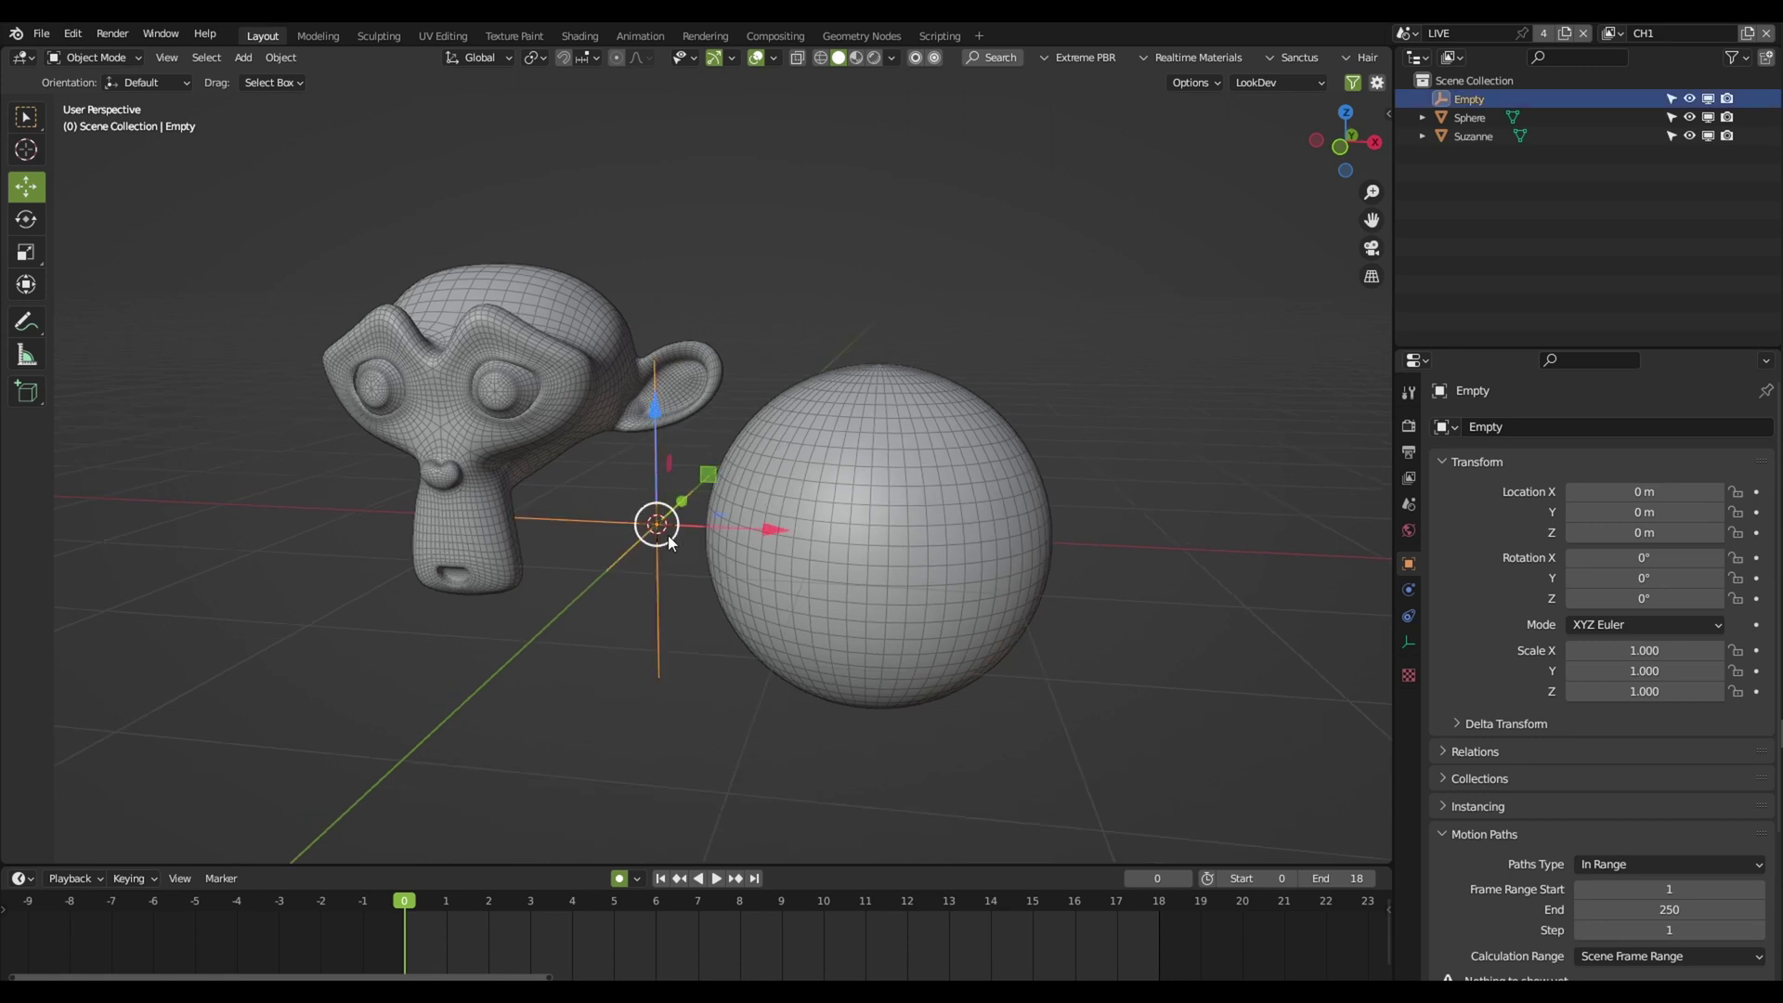
key(ctrl+z)
shift+click(766, 476)
shift+click(655, 476)
key(ctrl+p)
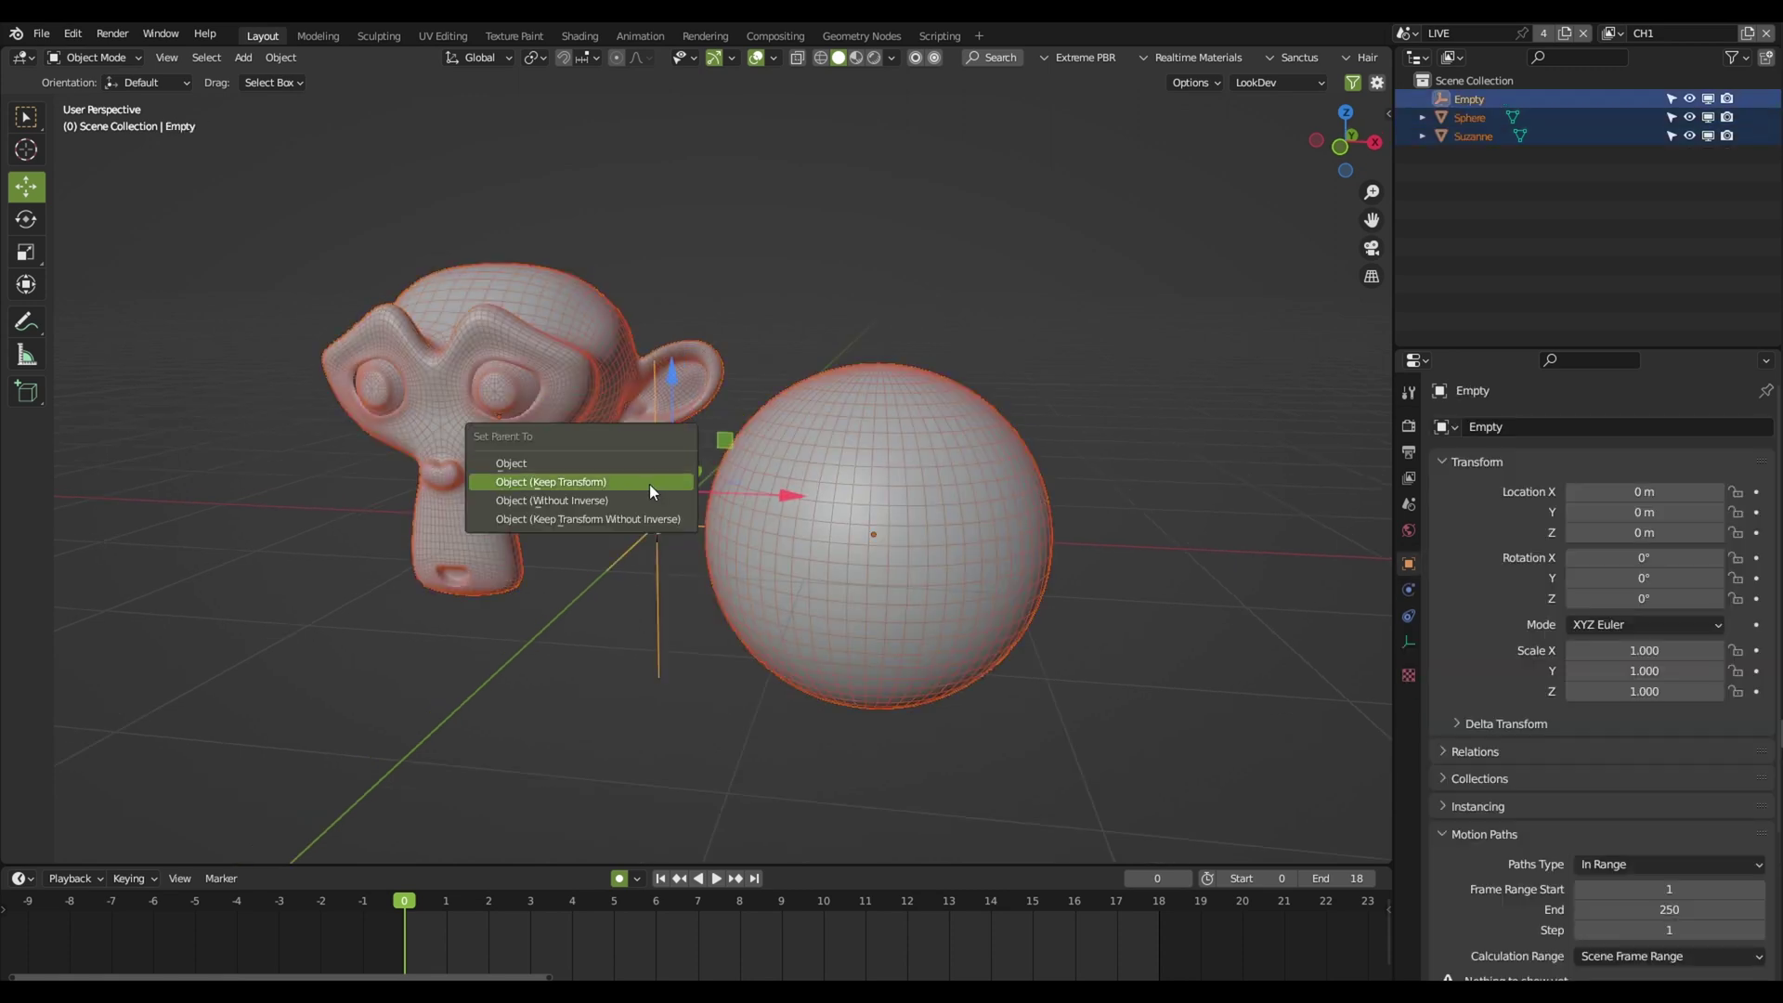
click(627, 482)
Test-move the Empty to confirm its children follow, then cancel and deselect everything
click(670, 625)
click(657, 525)
drag(657, 524, 682, 501)
key(Escape)
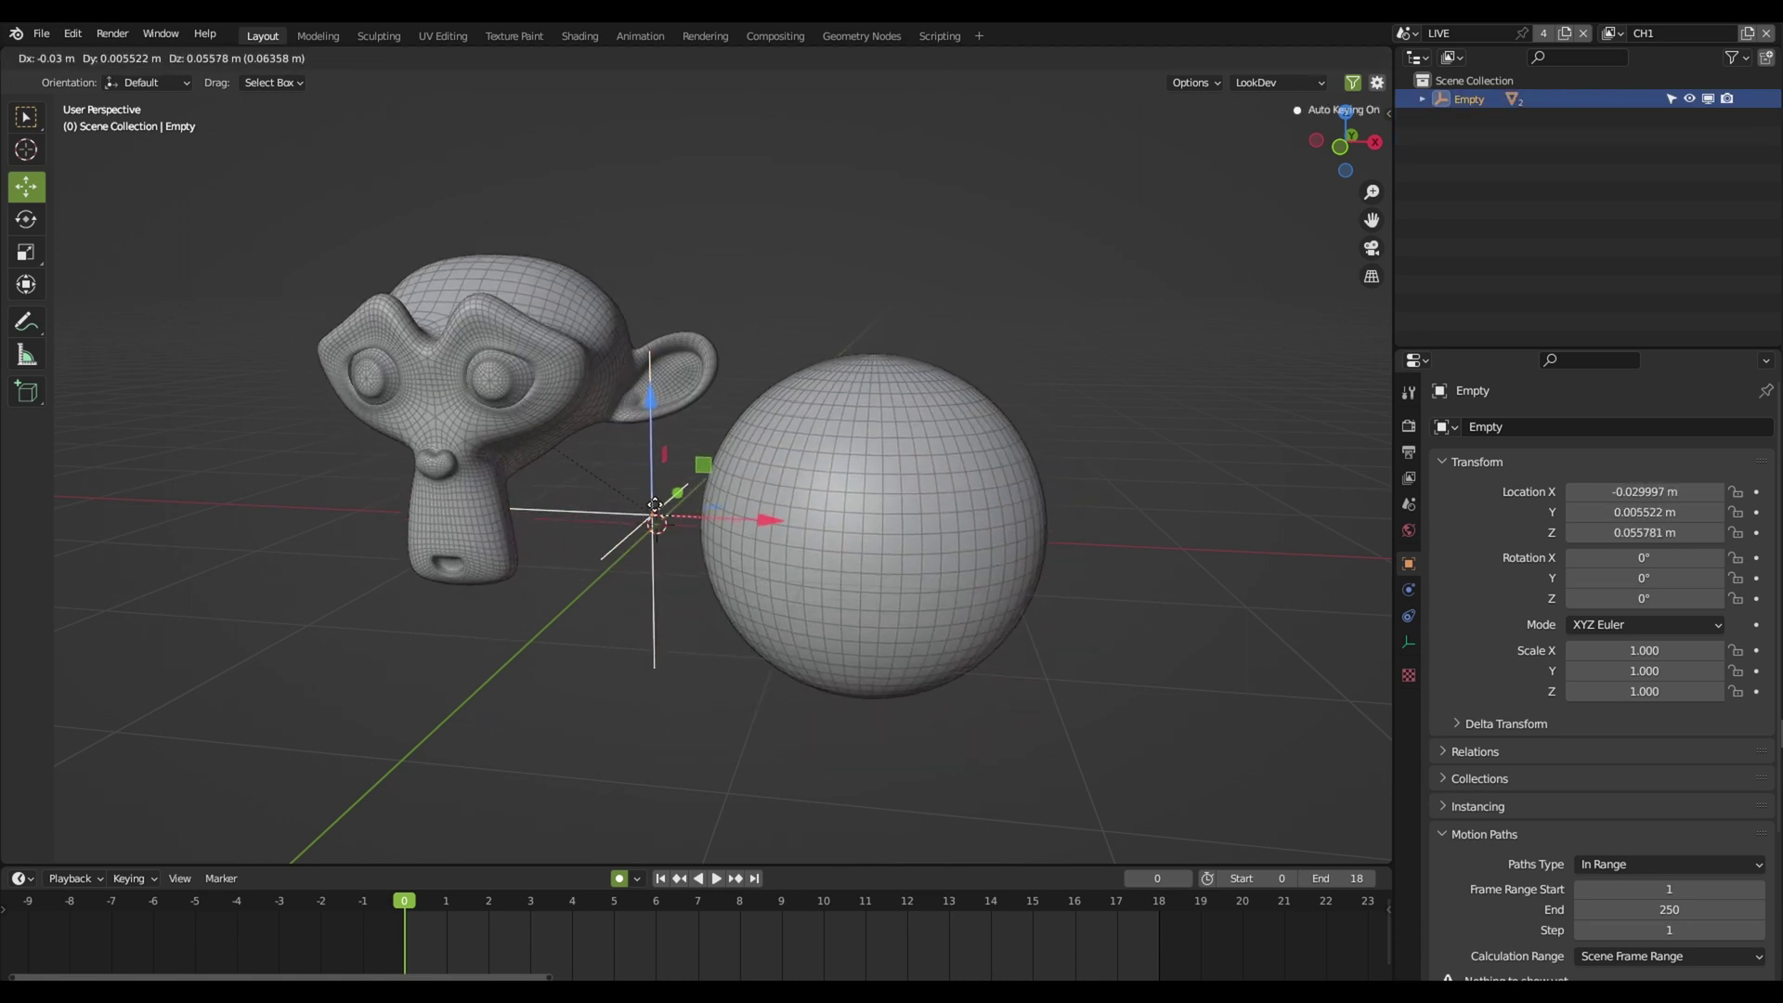
click(554, 411)
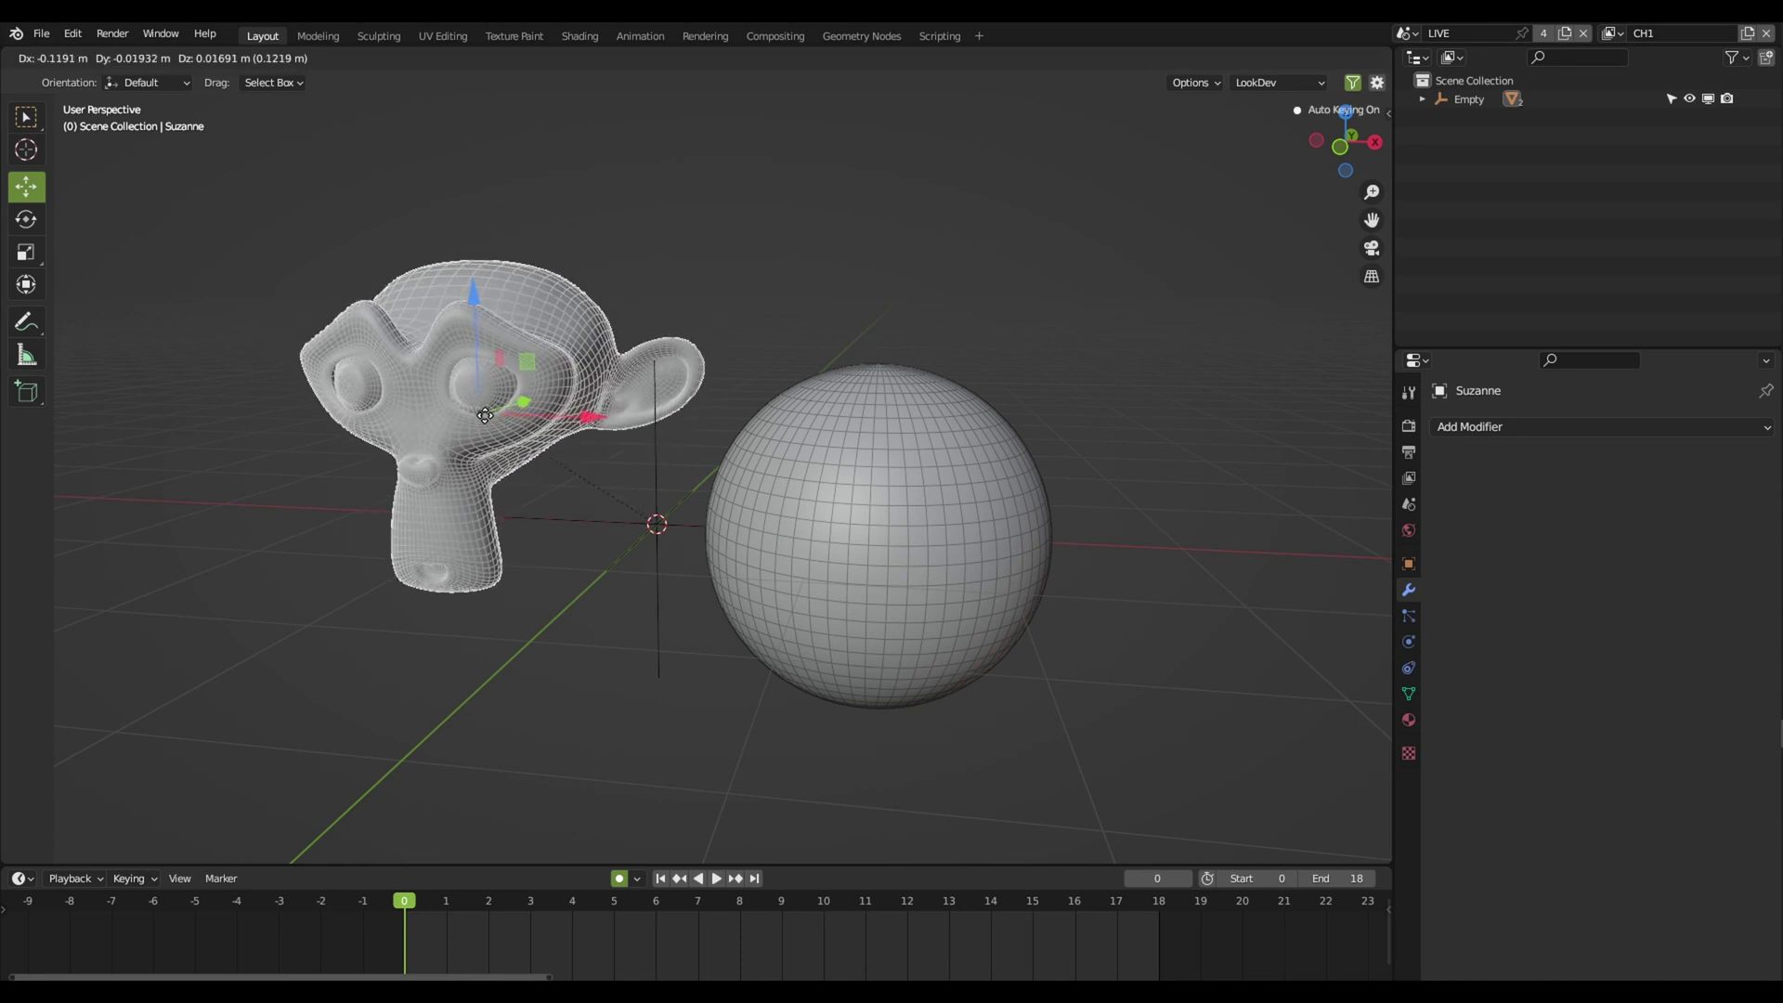
click(911, 487)
key(alt+a)
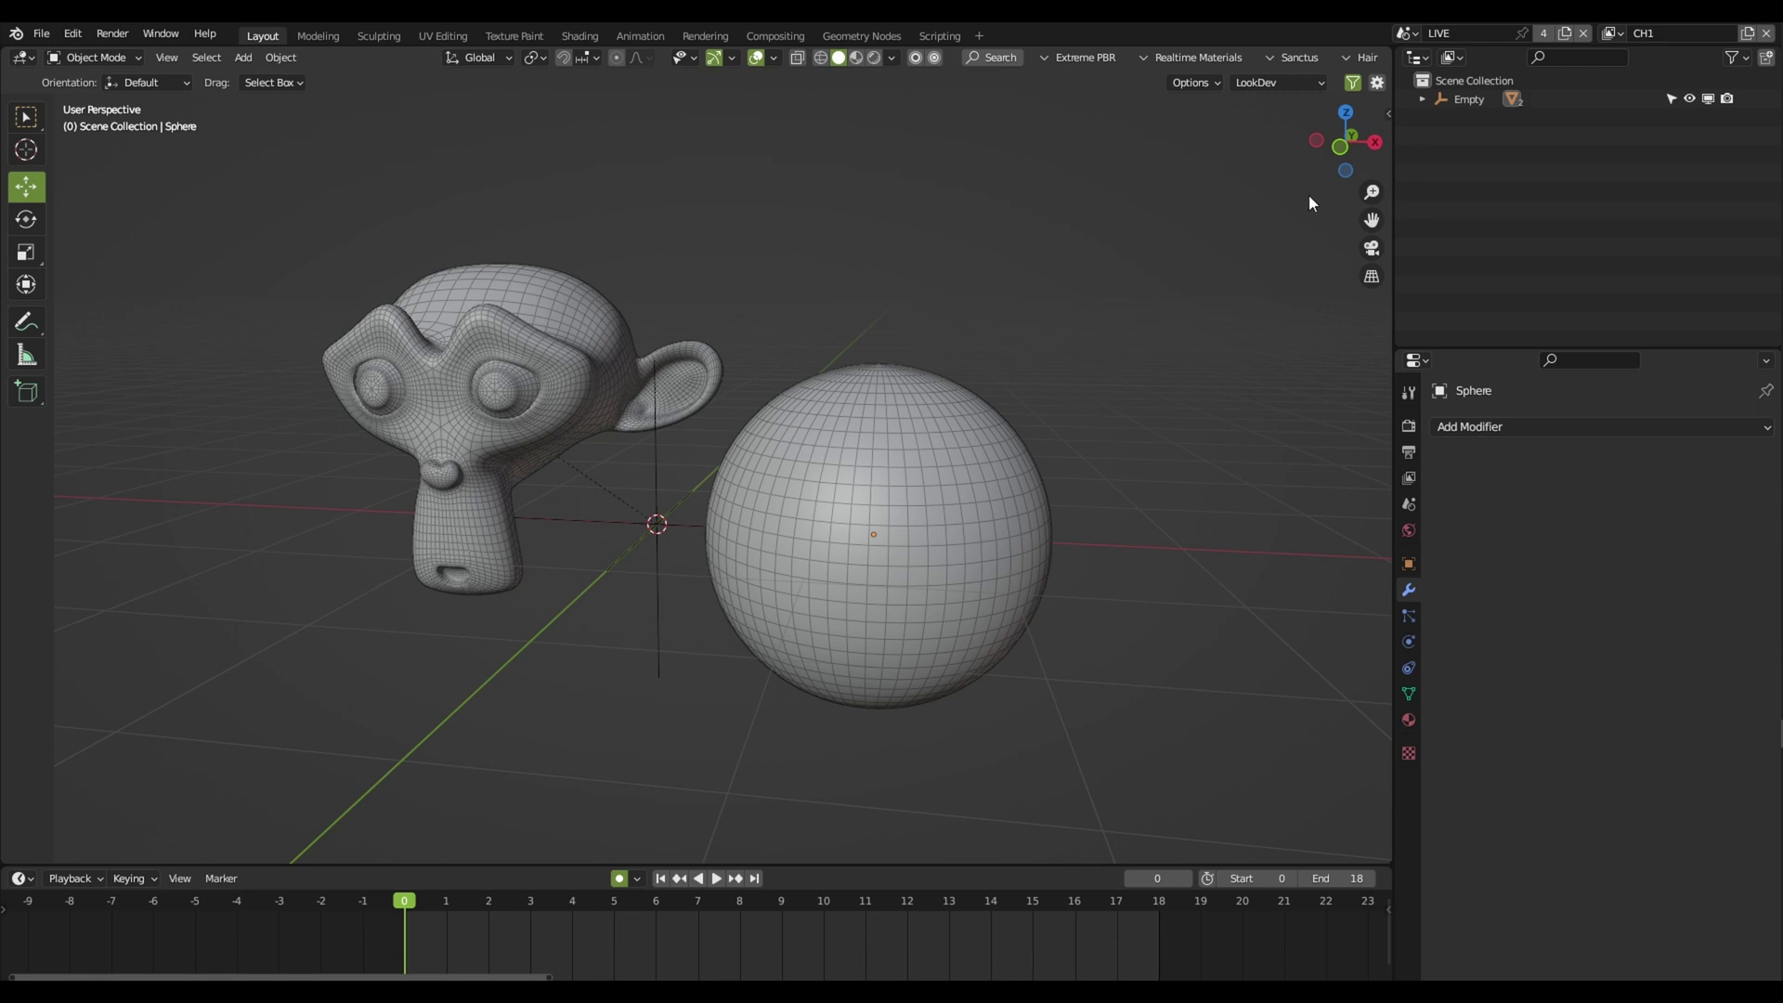
Undo the parenting and create a new collection named Geo_High
key(ctrl+z)
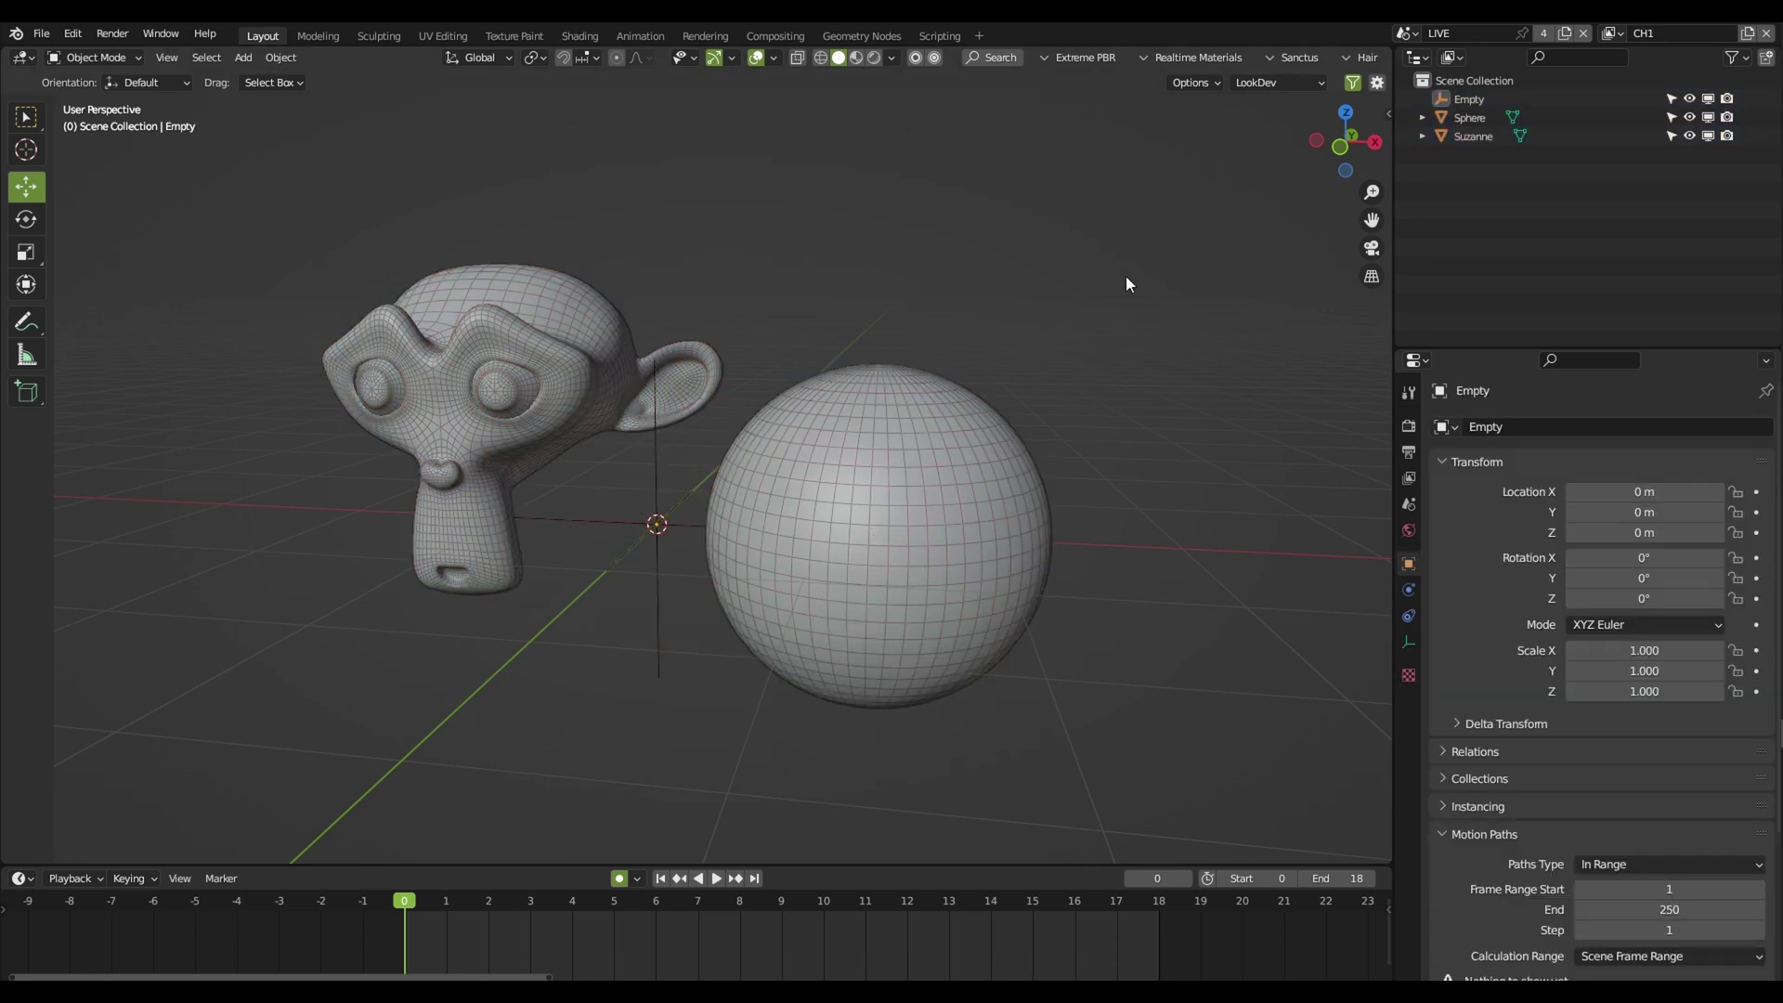
right_click(1482, 135)
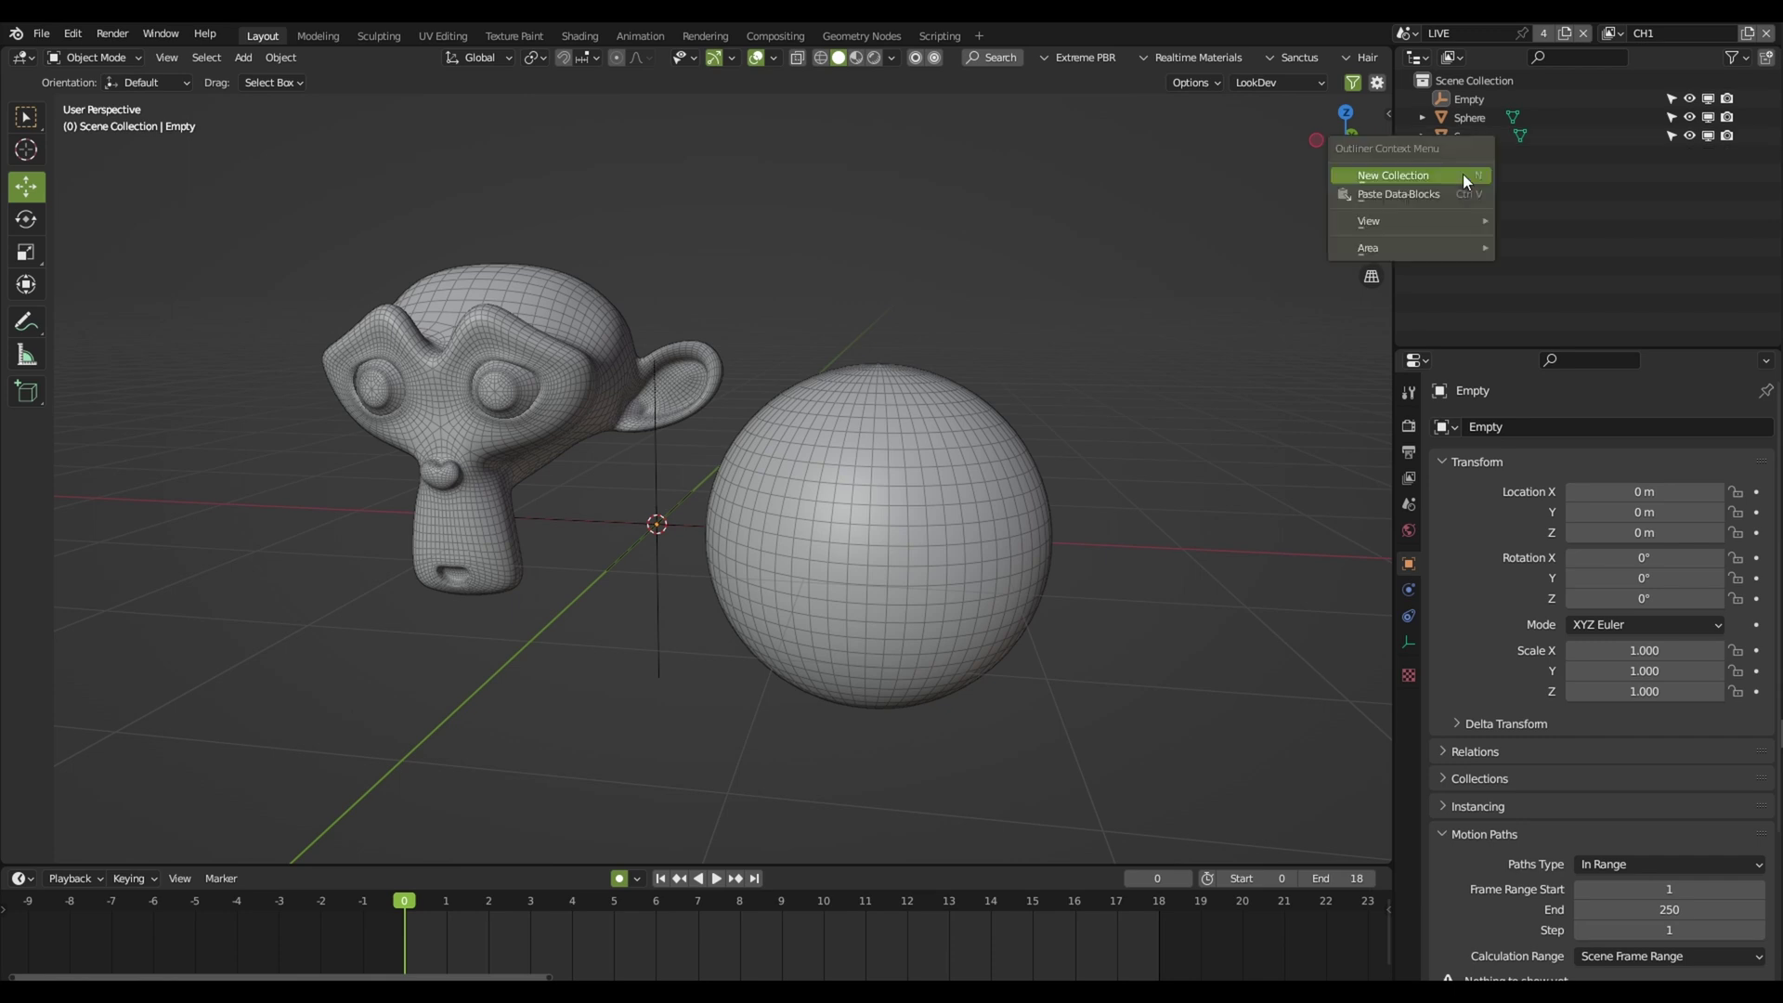
right_click(1473, 115)
click(1439, 175)
text(geo_High)
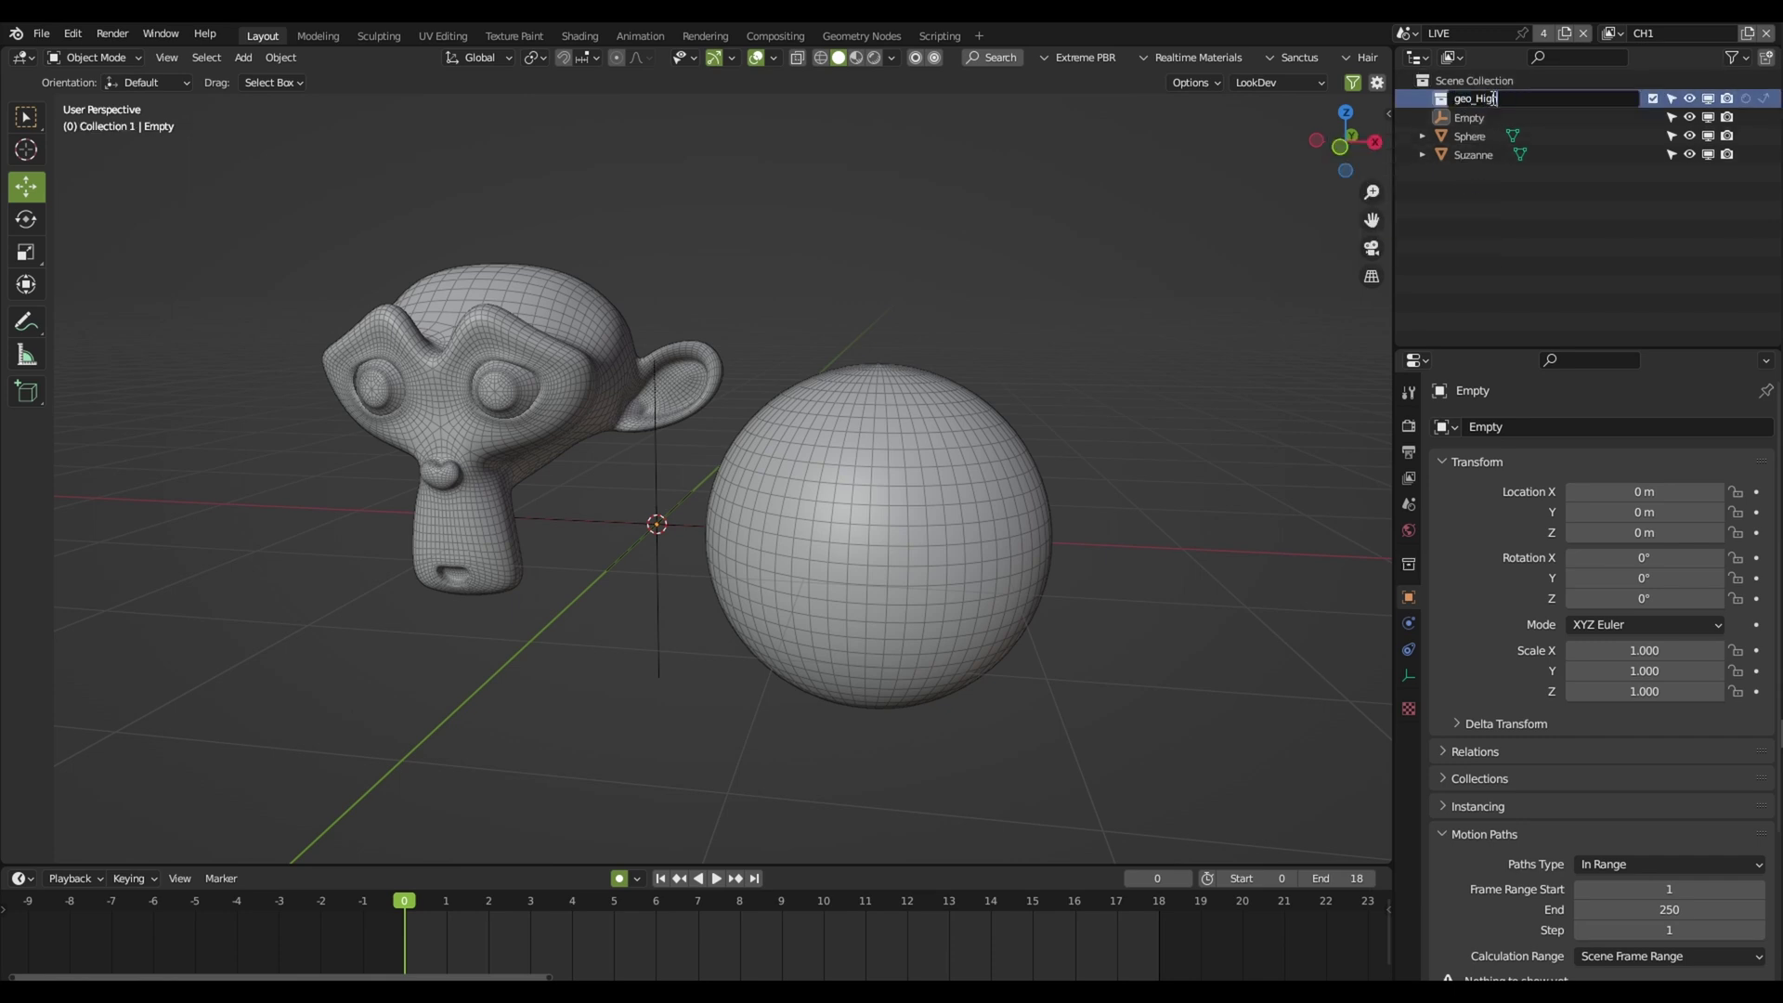
key(Return)
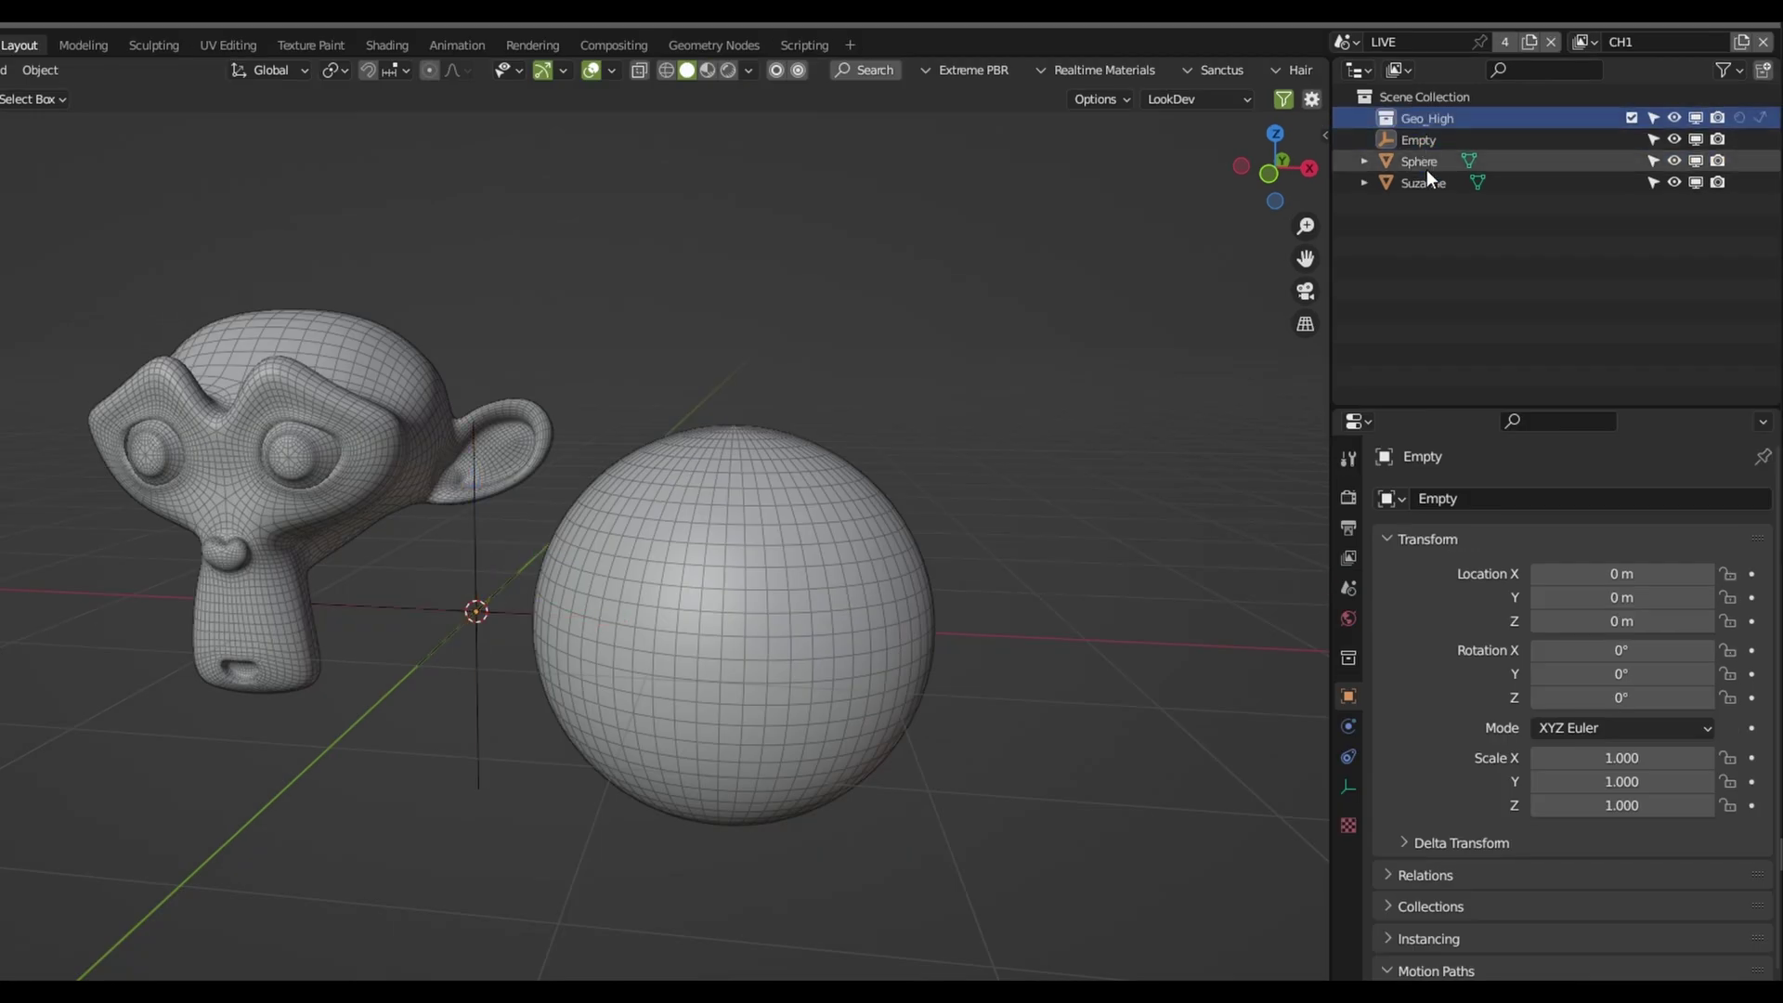
Move Sphere and Suzanne into the Geo_High collection
click(1421, 160)
shift+click(1423, 182)
drag(1426, 169, 1430, 118)
click(5, 70)
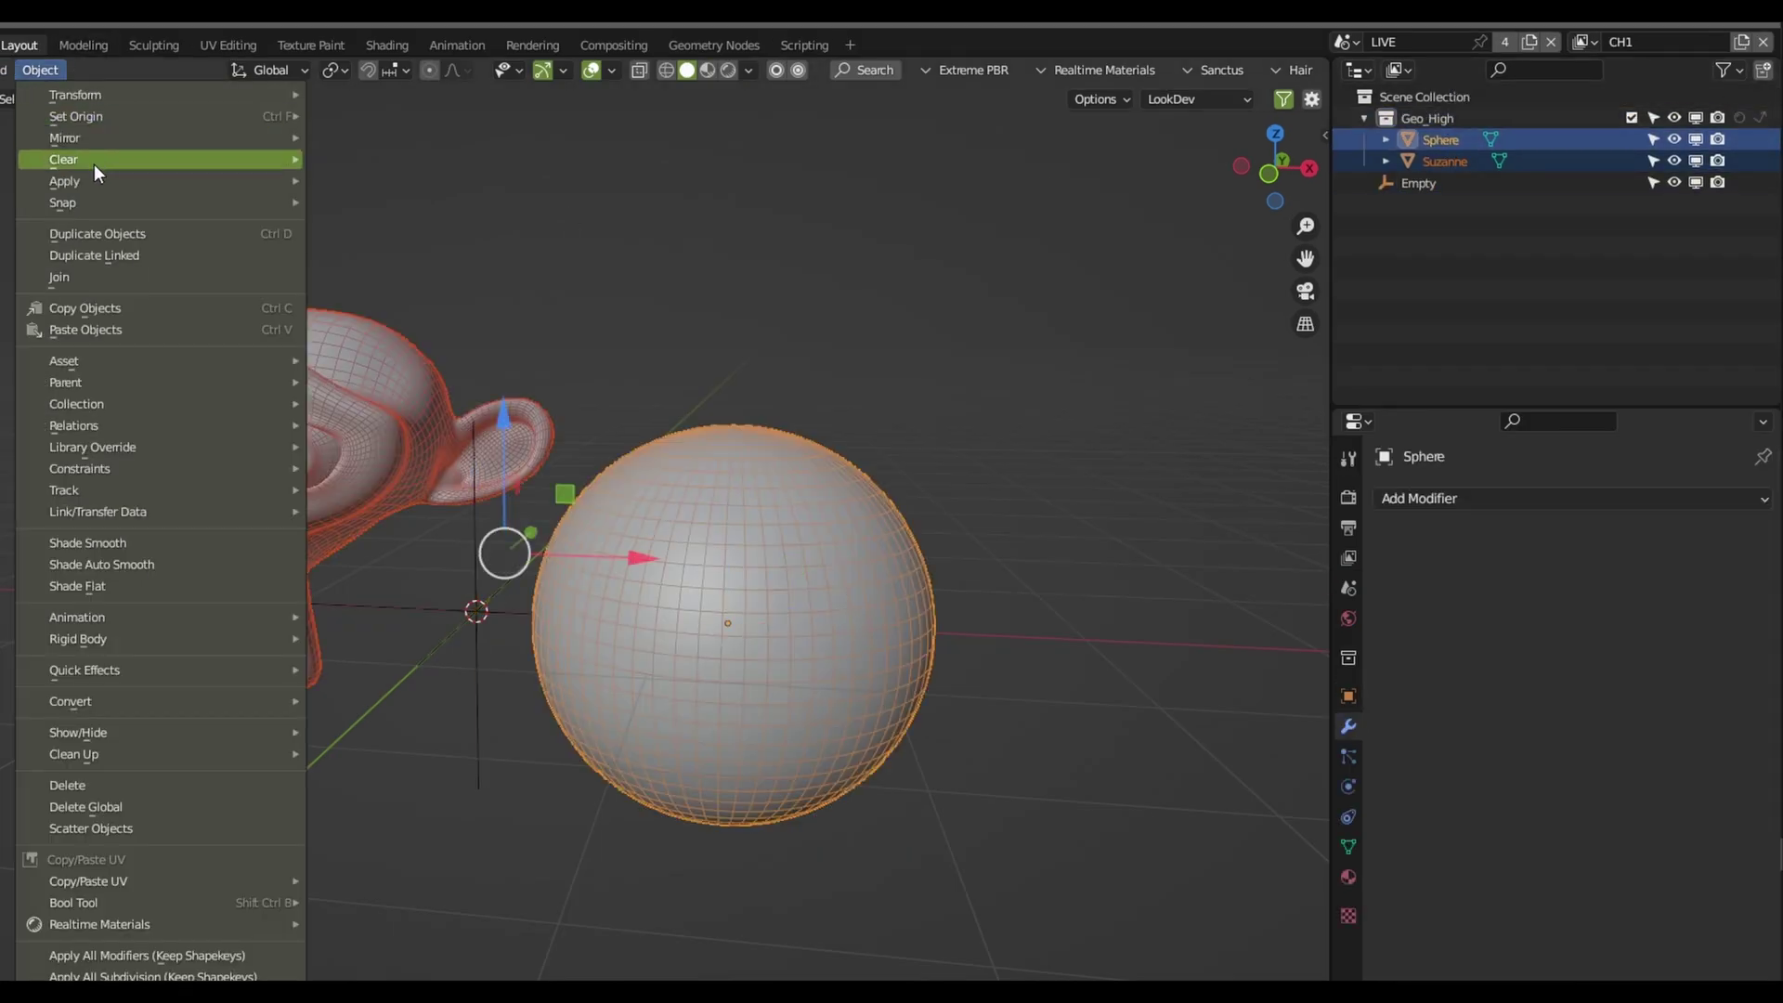
click(1417, 115)
Duplicate Geo_High as a Geo_Low collection and exclude Geo_High from the view layer
right_click(1416, 115)
click(1334, 139)
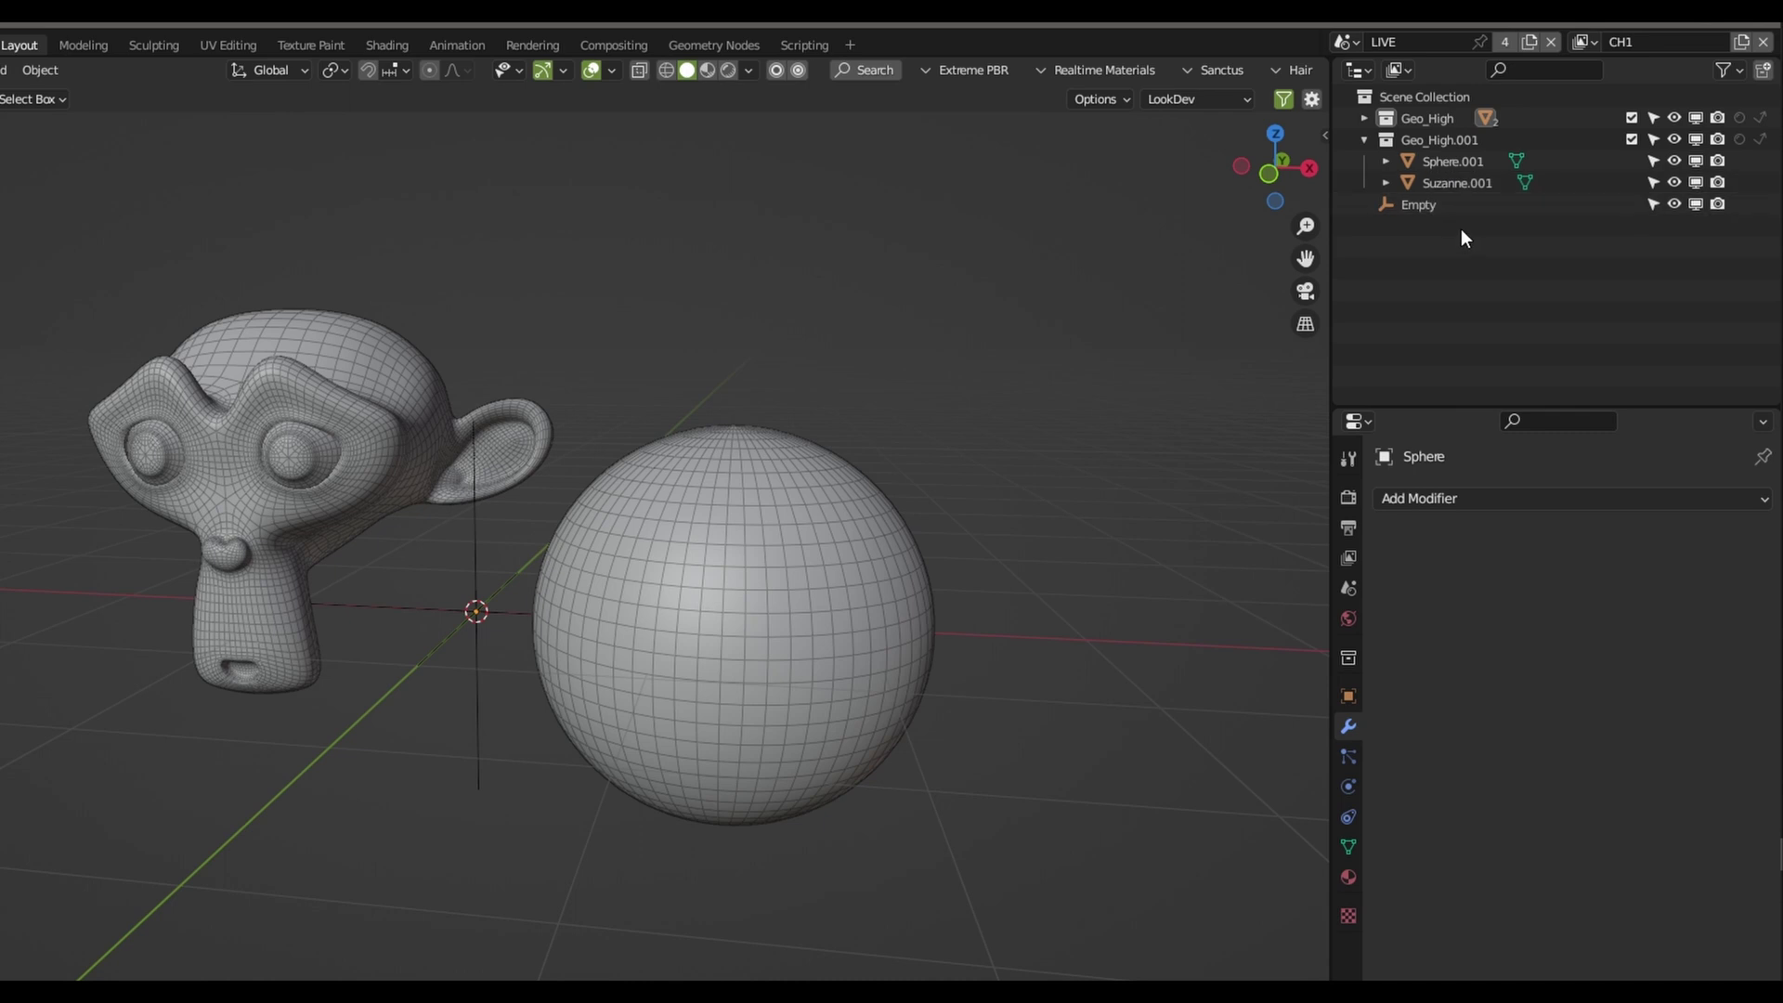
click(1444, 139)
double_click(1472, 139)
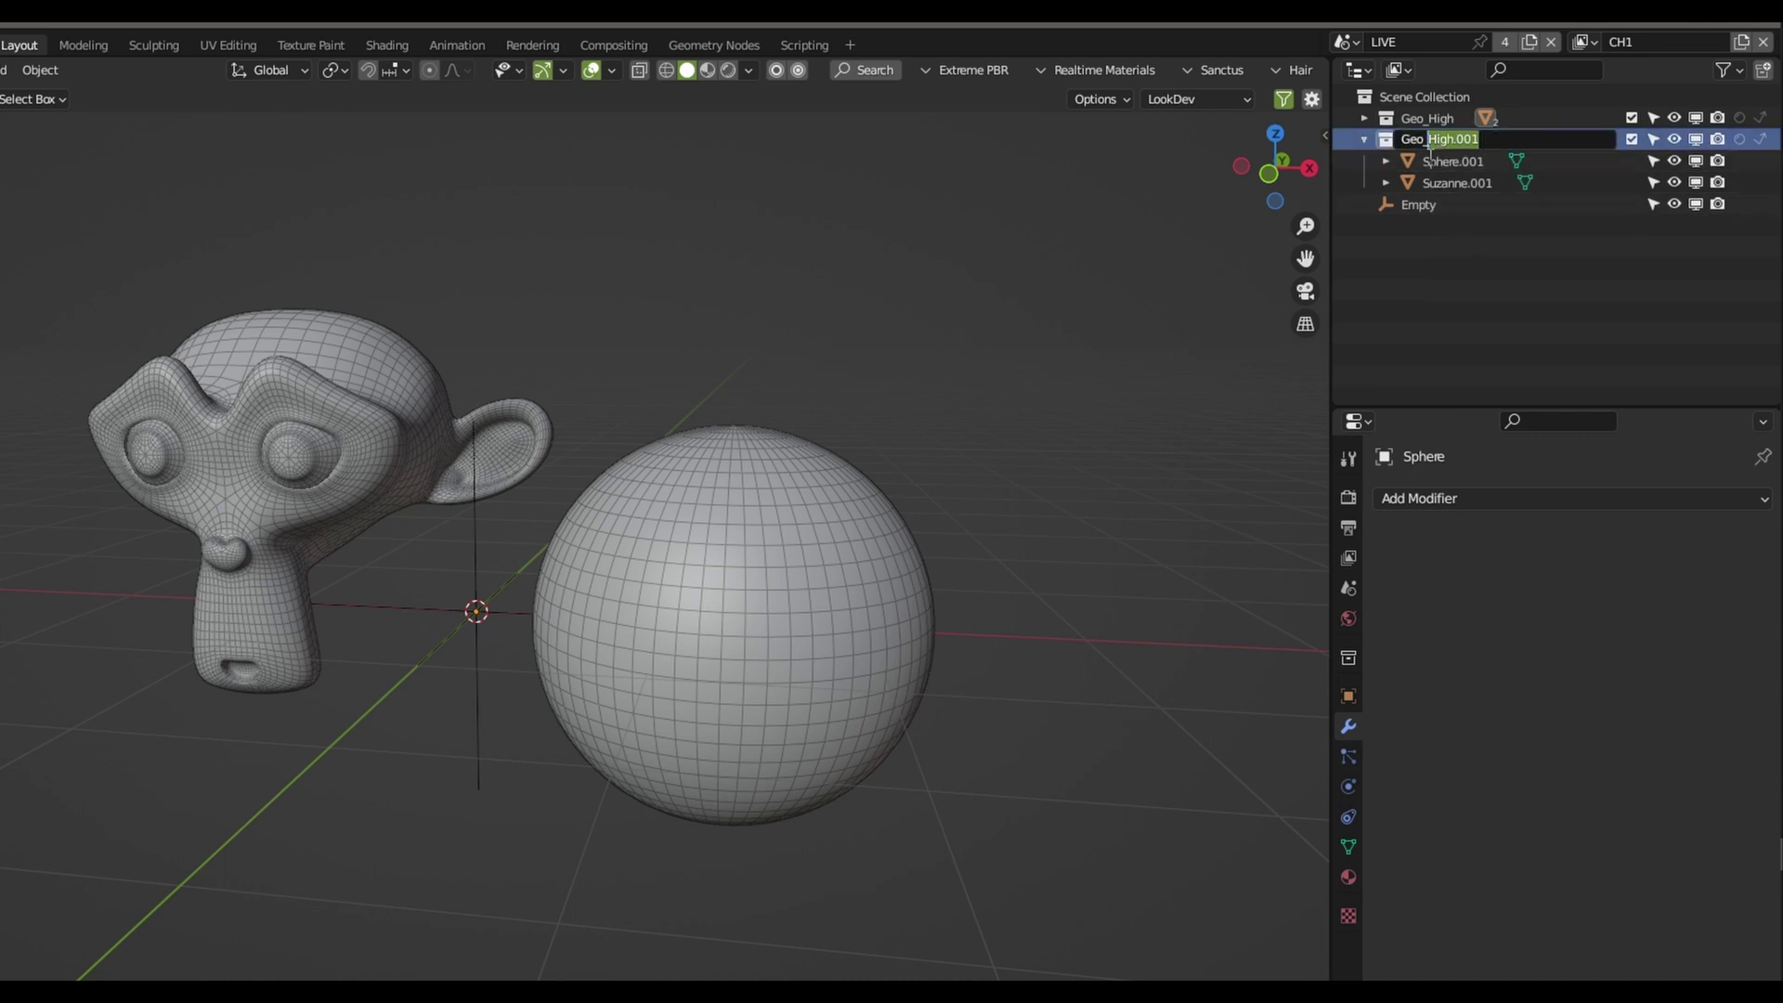
key(Return)
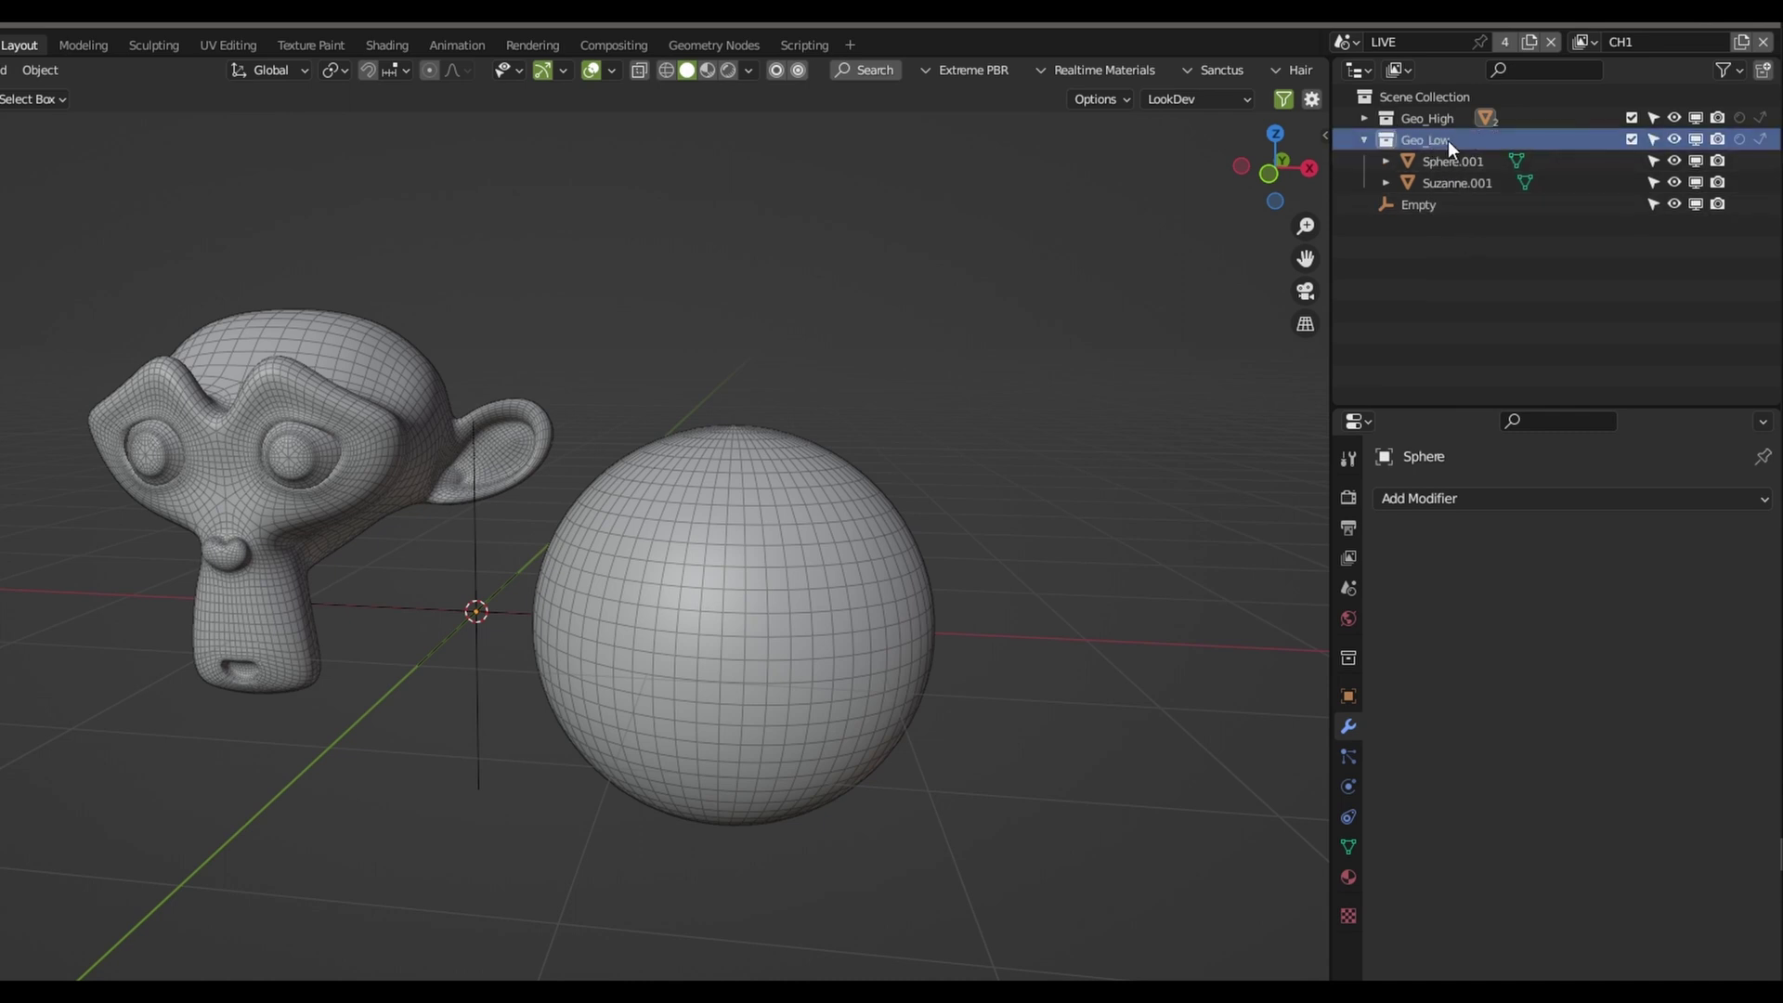
click(1528, 120)
click(1630, 119)
Select Sphere.001 and enter Edit Mode on its mesh
click(1450, 159)
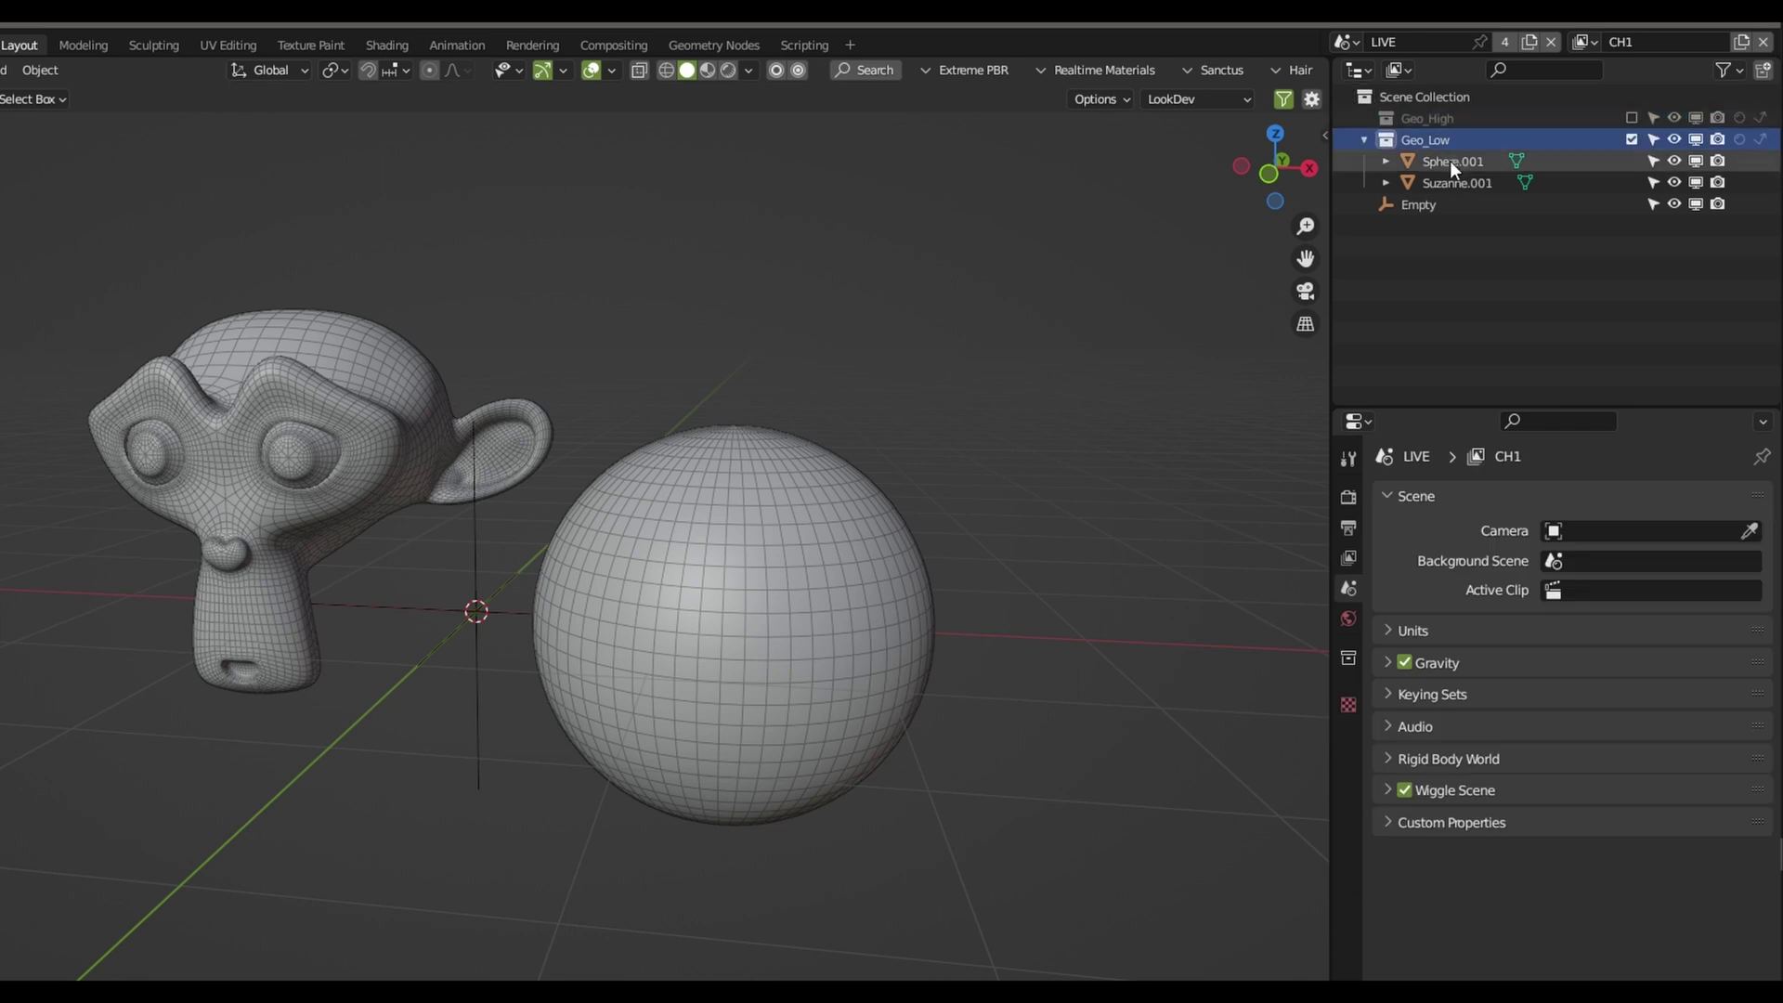
shift+middle_drag(949, 372, 918, 364)
key(Tab)
scroll(882, 408, down, 1)
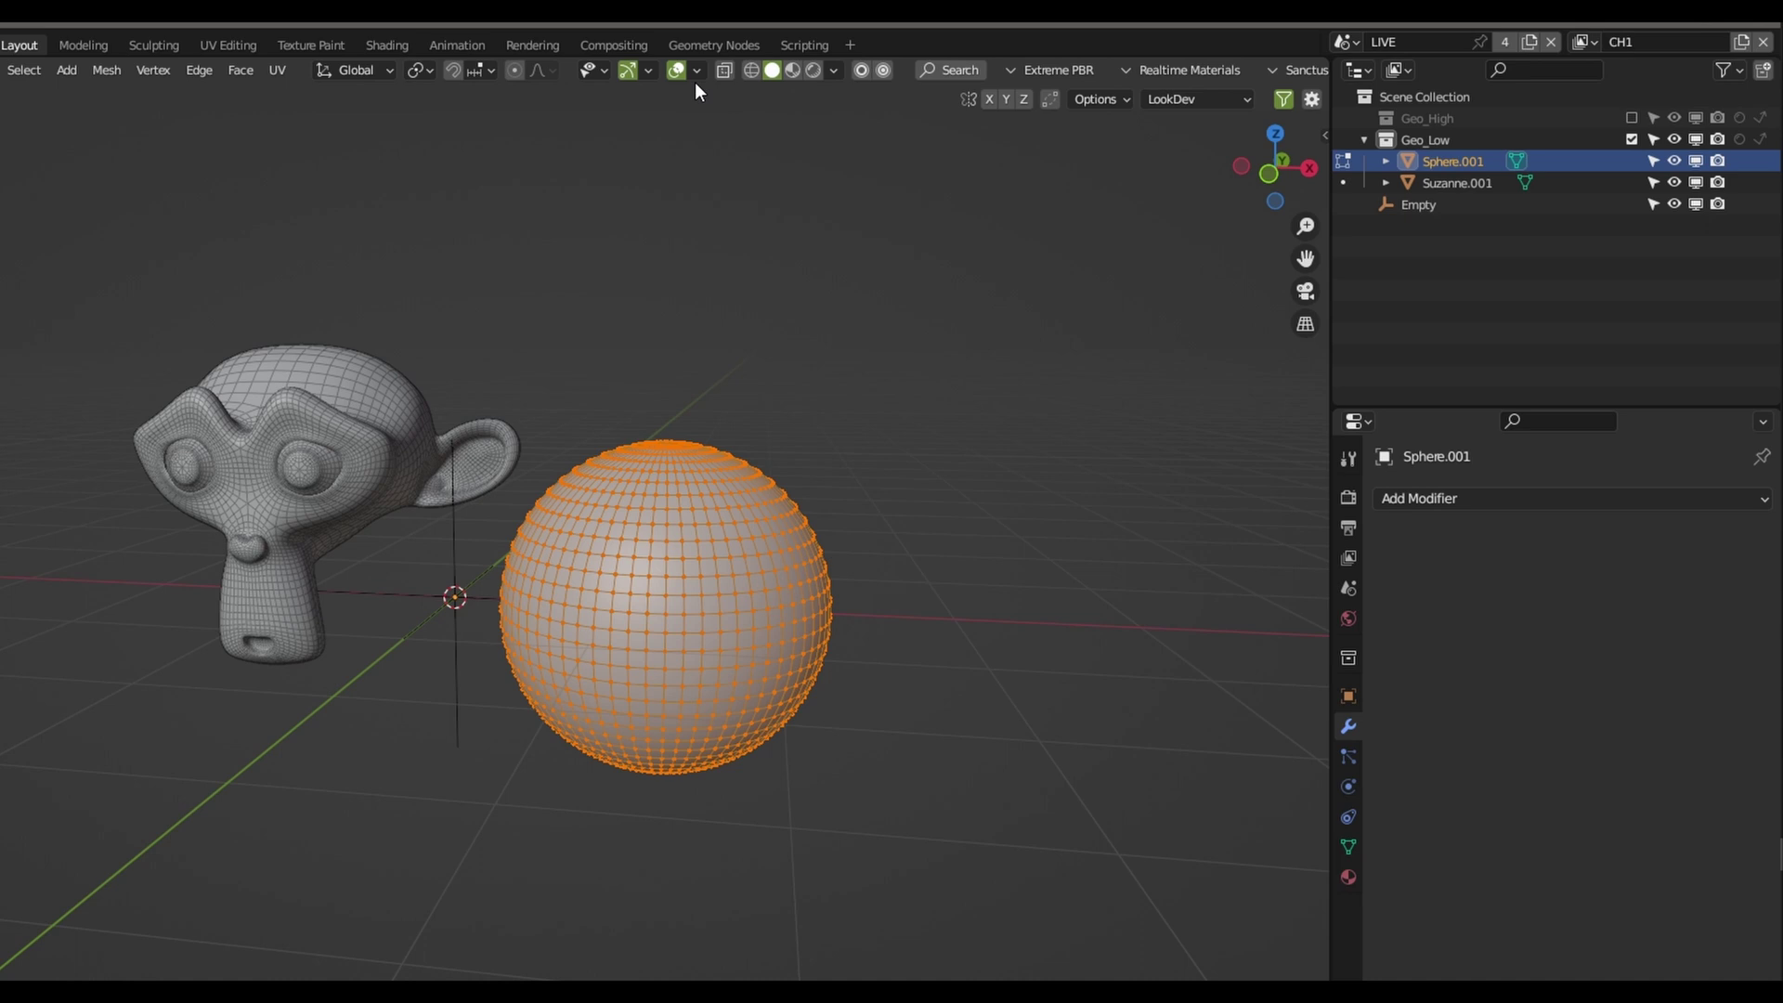
With X-ray on, select all of Sphere.001 and apply Decimate Geometry with a lowered ratio
key(alt+z)
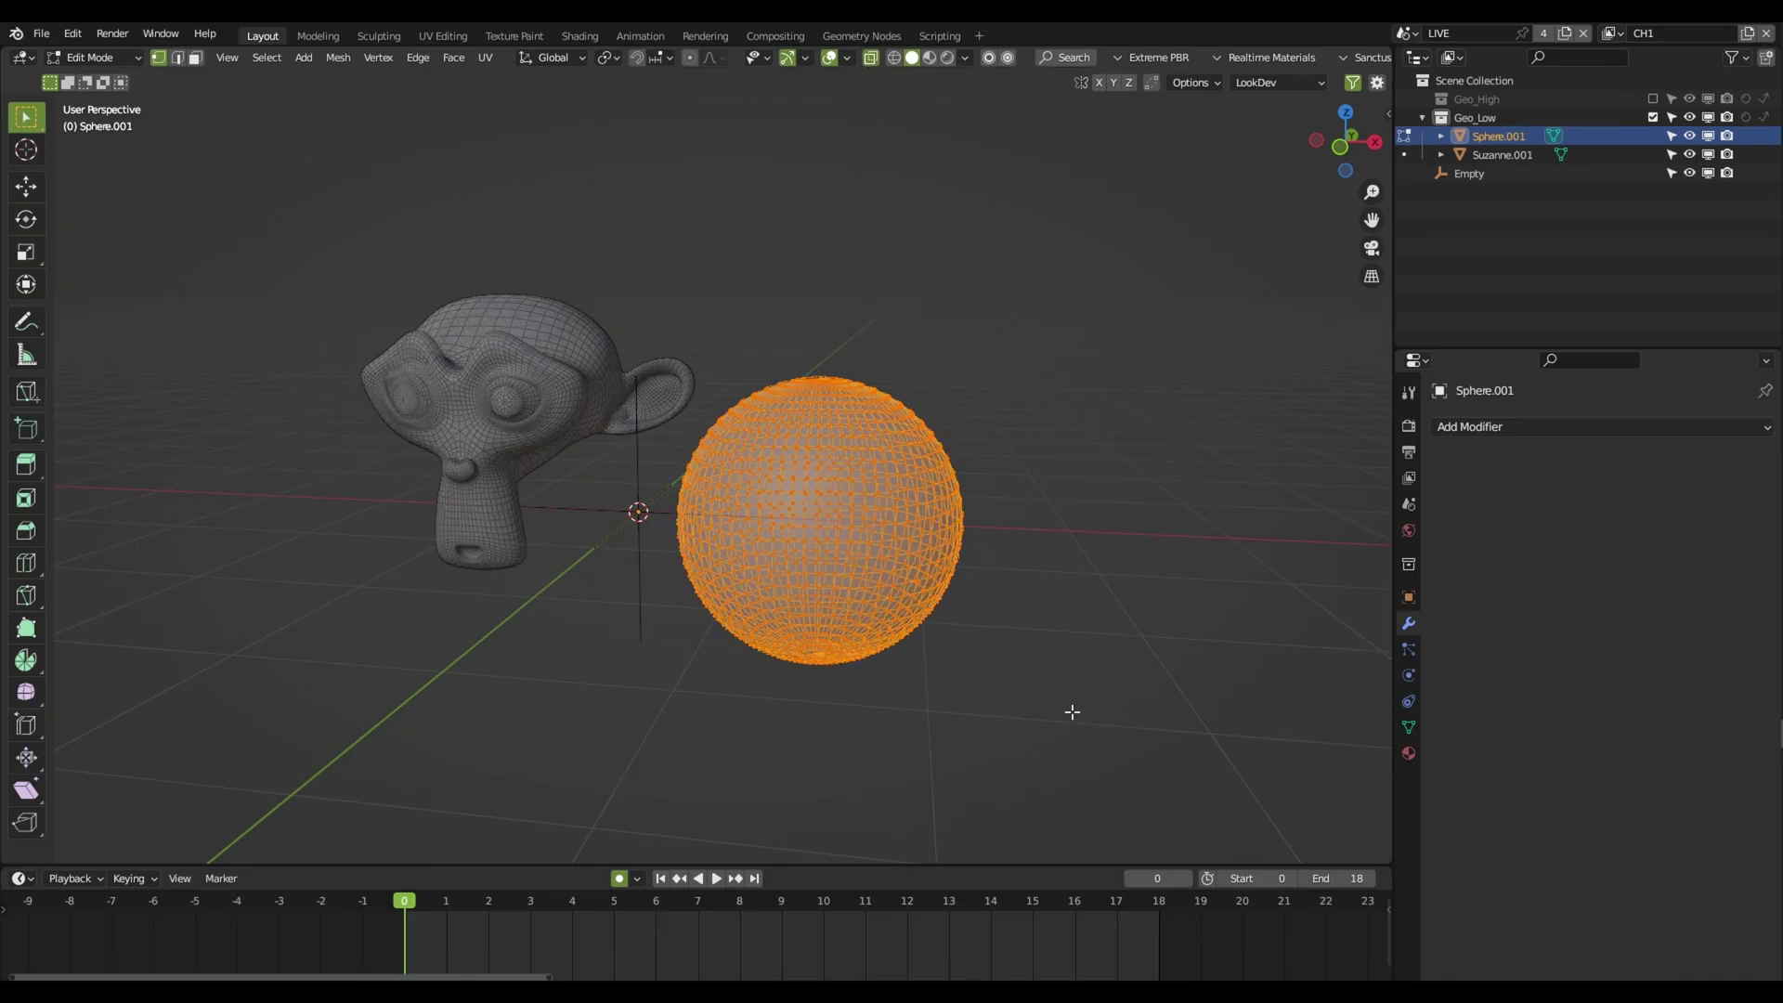
drag(1081, 726, 620, 240)
click(338, 58)
mouse_move(371, 509)
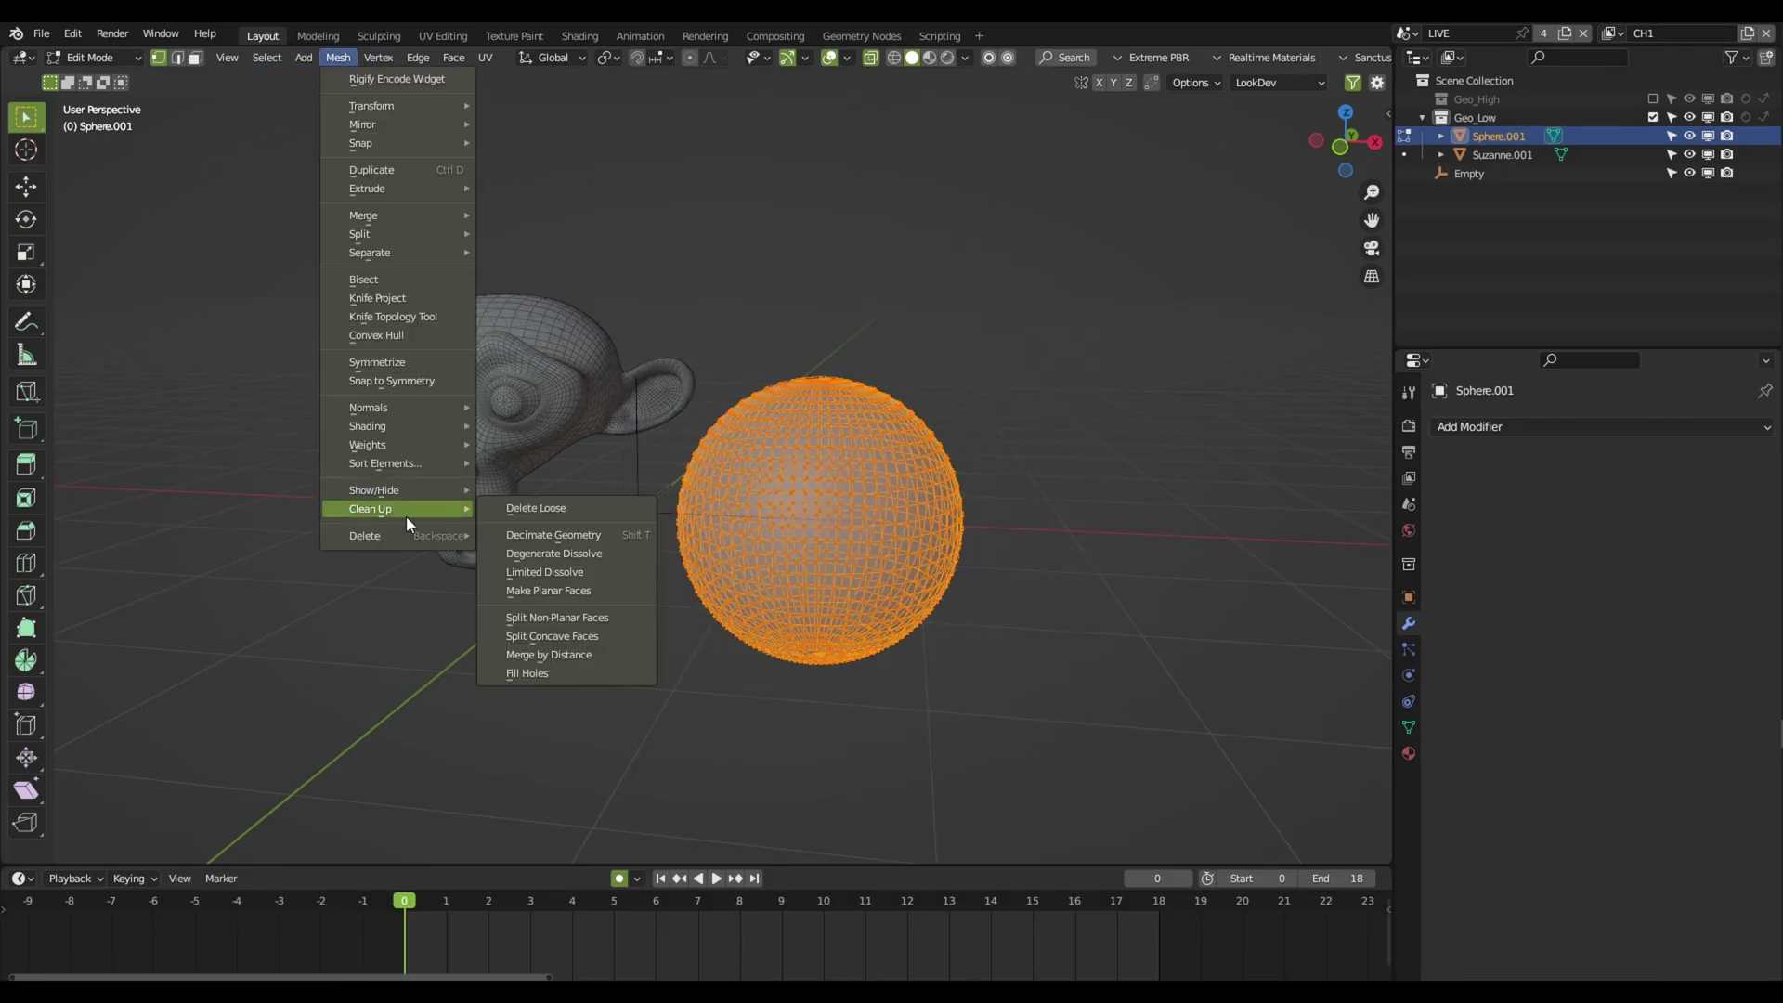
click(573, 535)
click(70, 846)
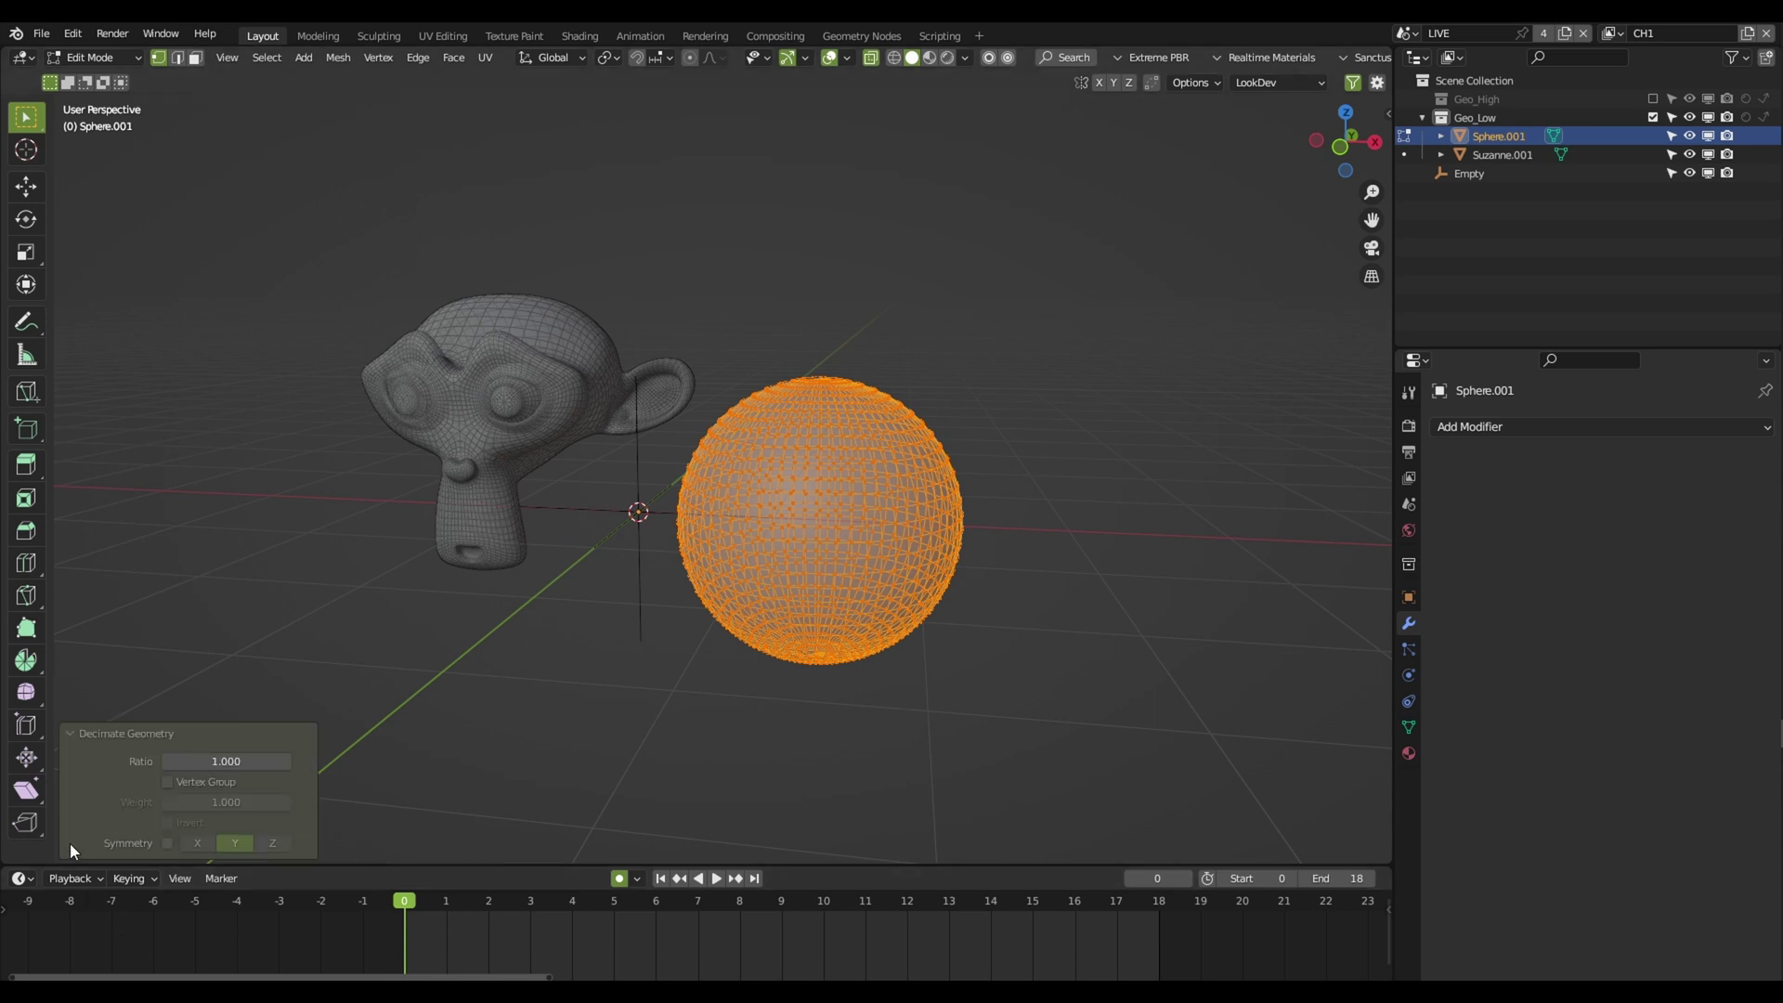
double_click(249, 762)
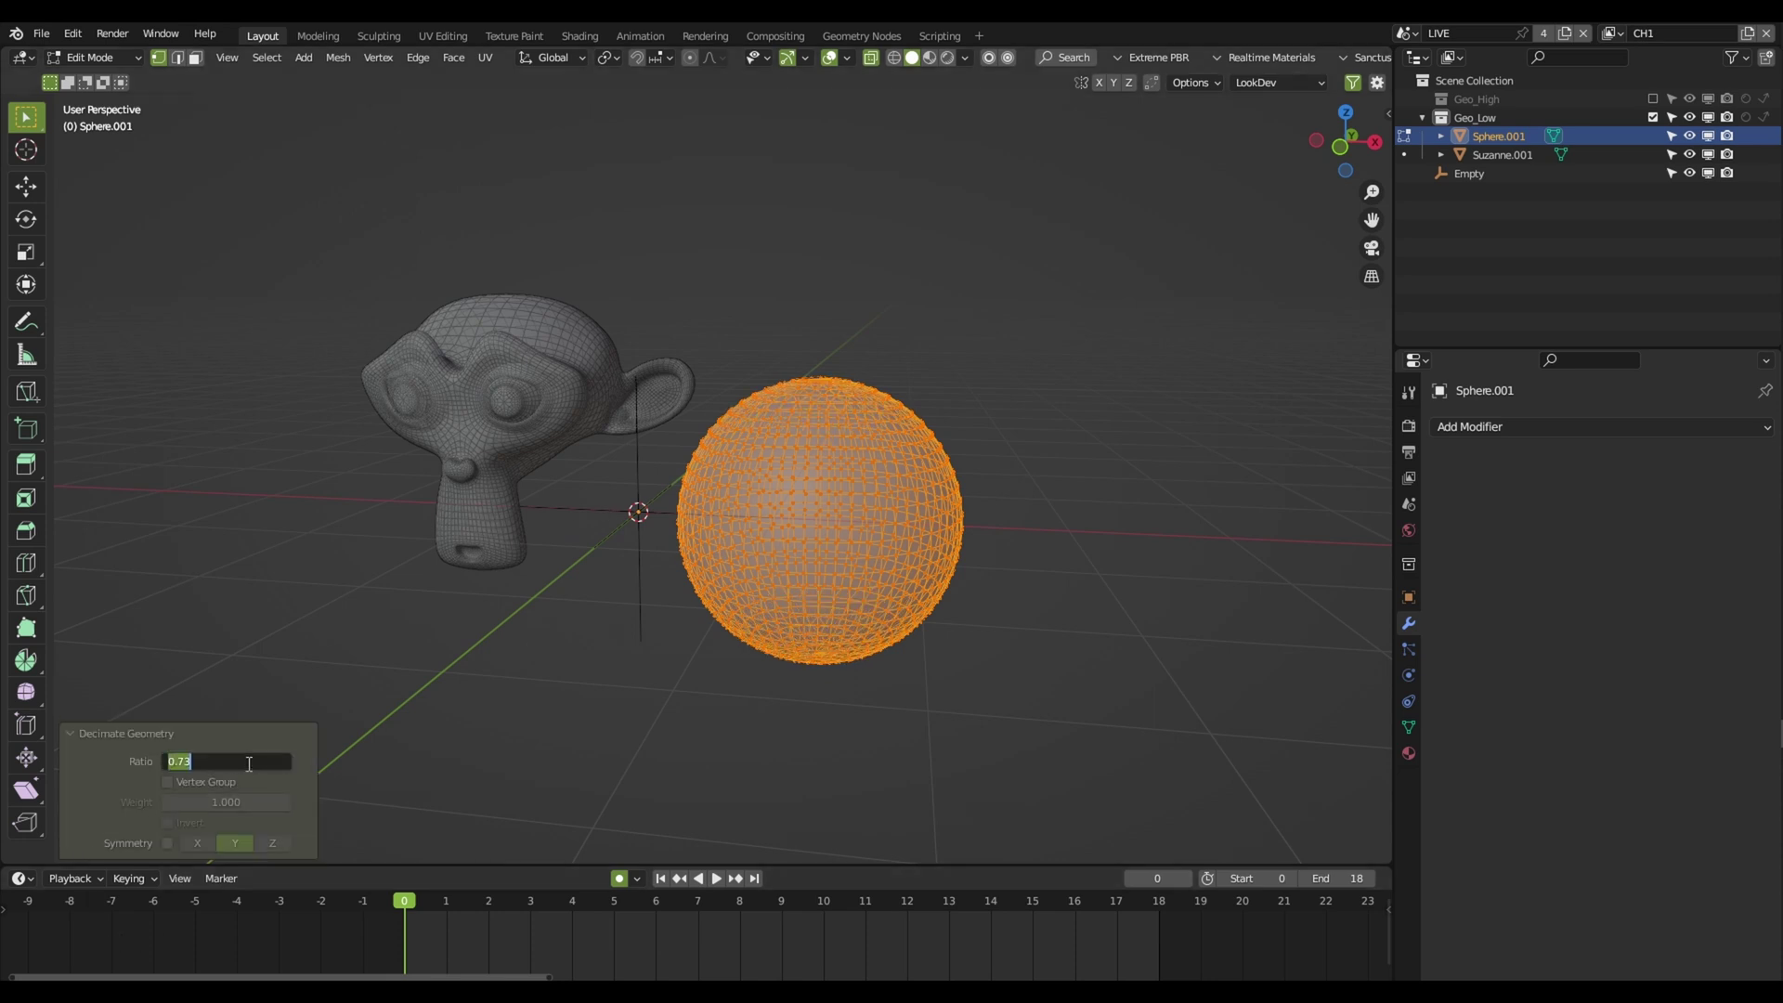
text(.1)
key(Return)
Reselect all vertices and repeat the decimation, leaving the sphere at a 0.400 ratio
middle_drag(335, 775, 548, 688)
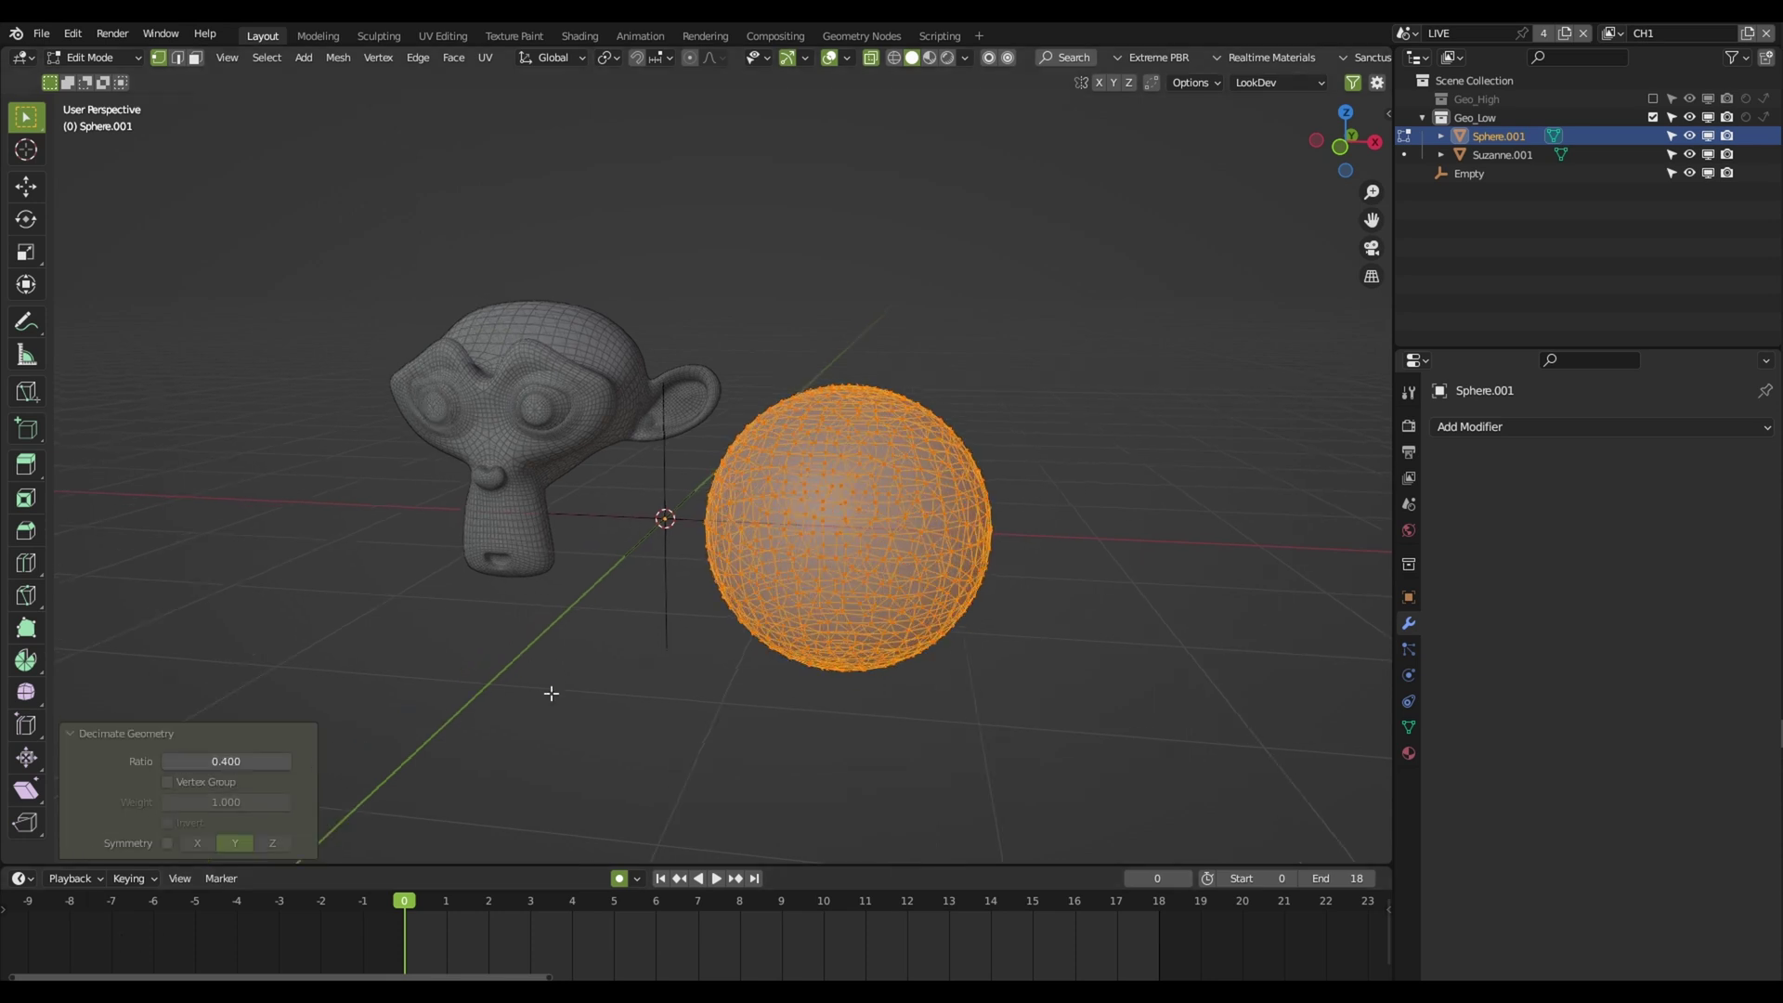
key(alt+a)
key(a)
key(shift+r)
key(ctrl+z)
key(ctrl+z)
key(ctrl+shift+z)
key(ctrl+shift+z)
key(alt+a)
Decimate all of Suzanne.001 twice at ratio 0.400, then return to Object Mode
key(Tab)
click(542, 343)
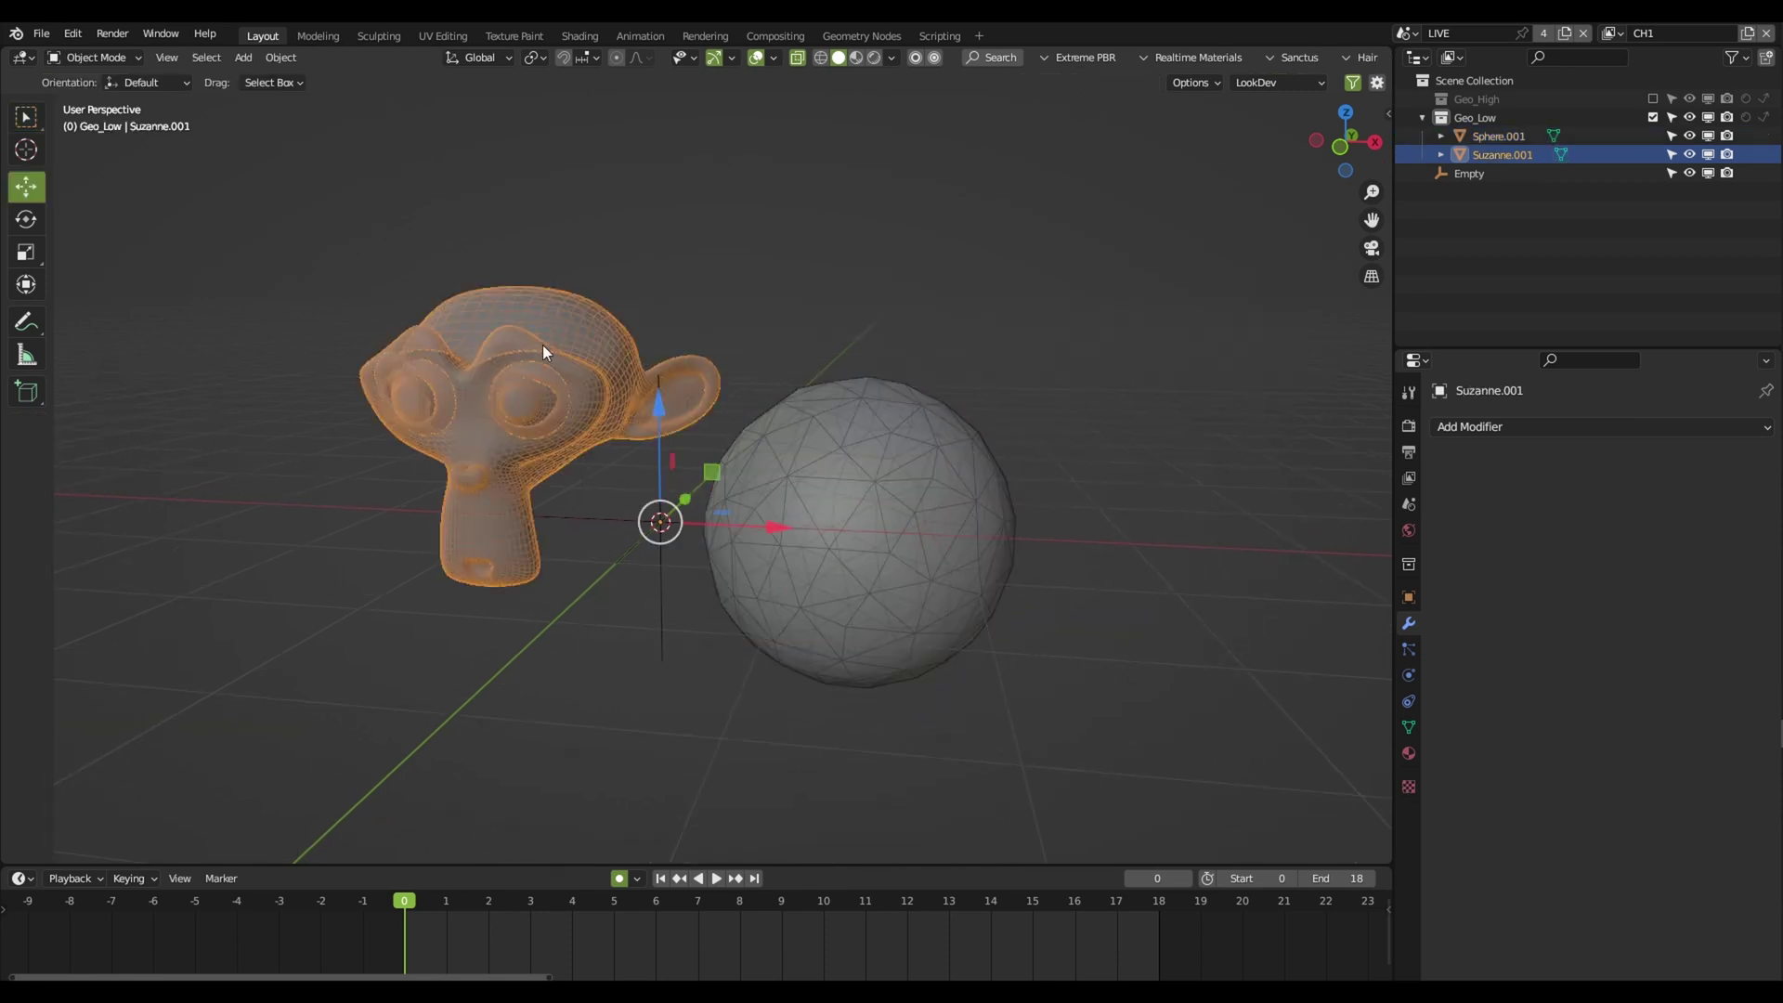
key(Tab)
drag(273, 199, 961, 774)
key(shift+r)
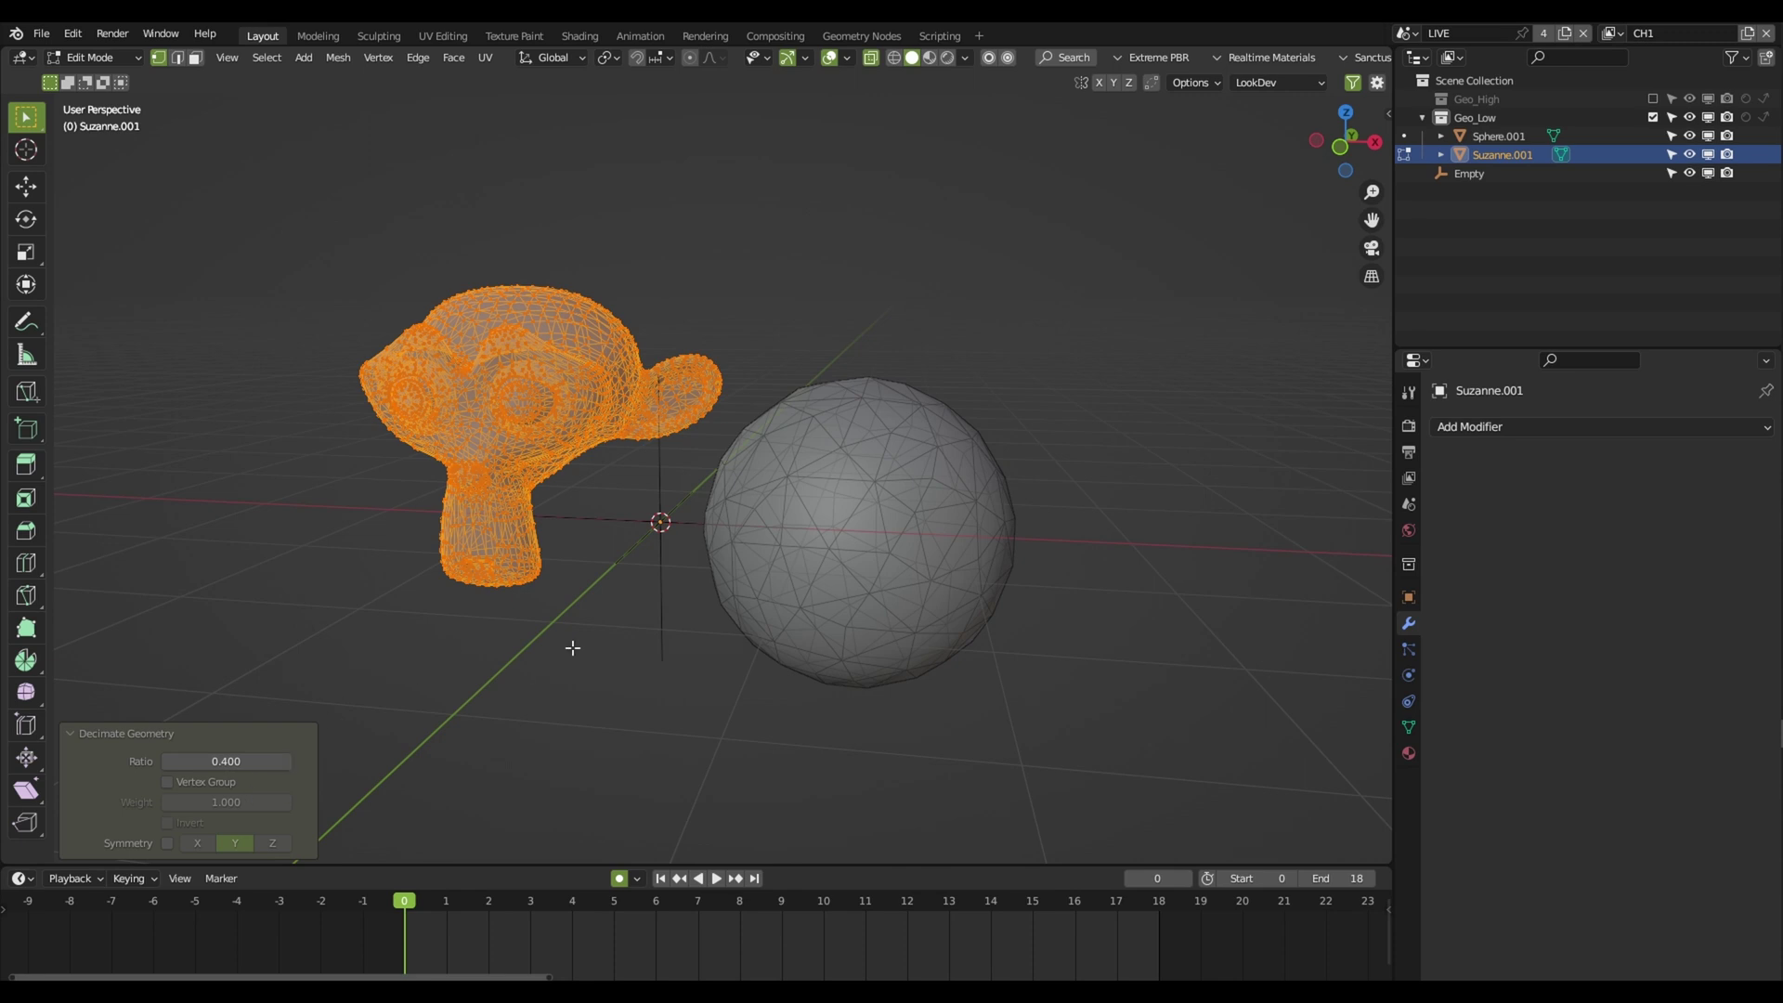
key(shift+r)
key(shift+r)
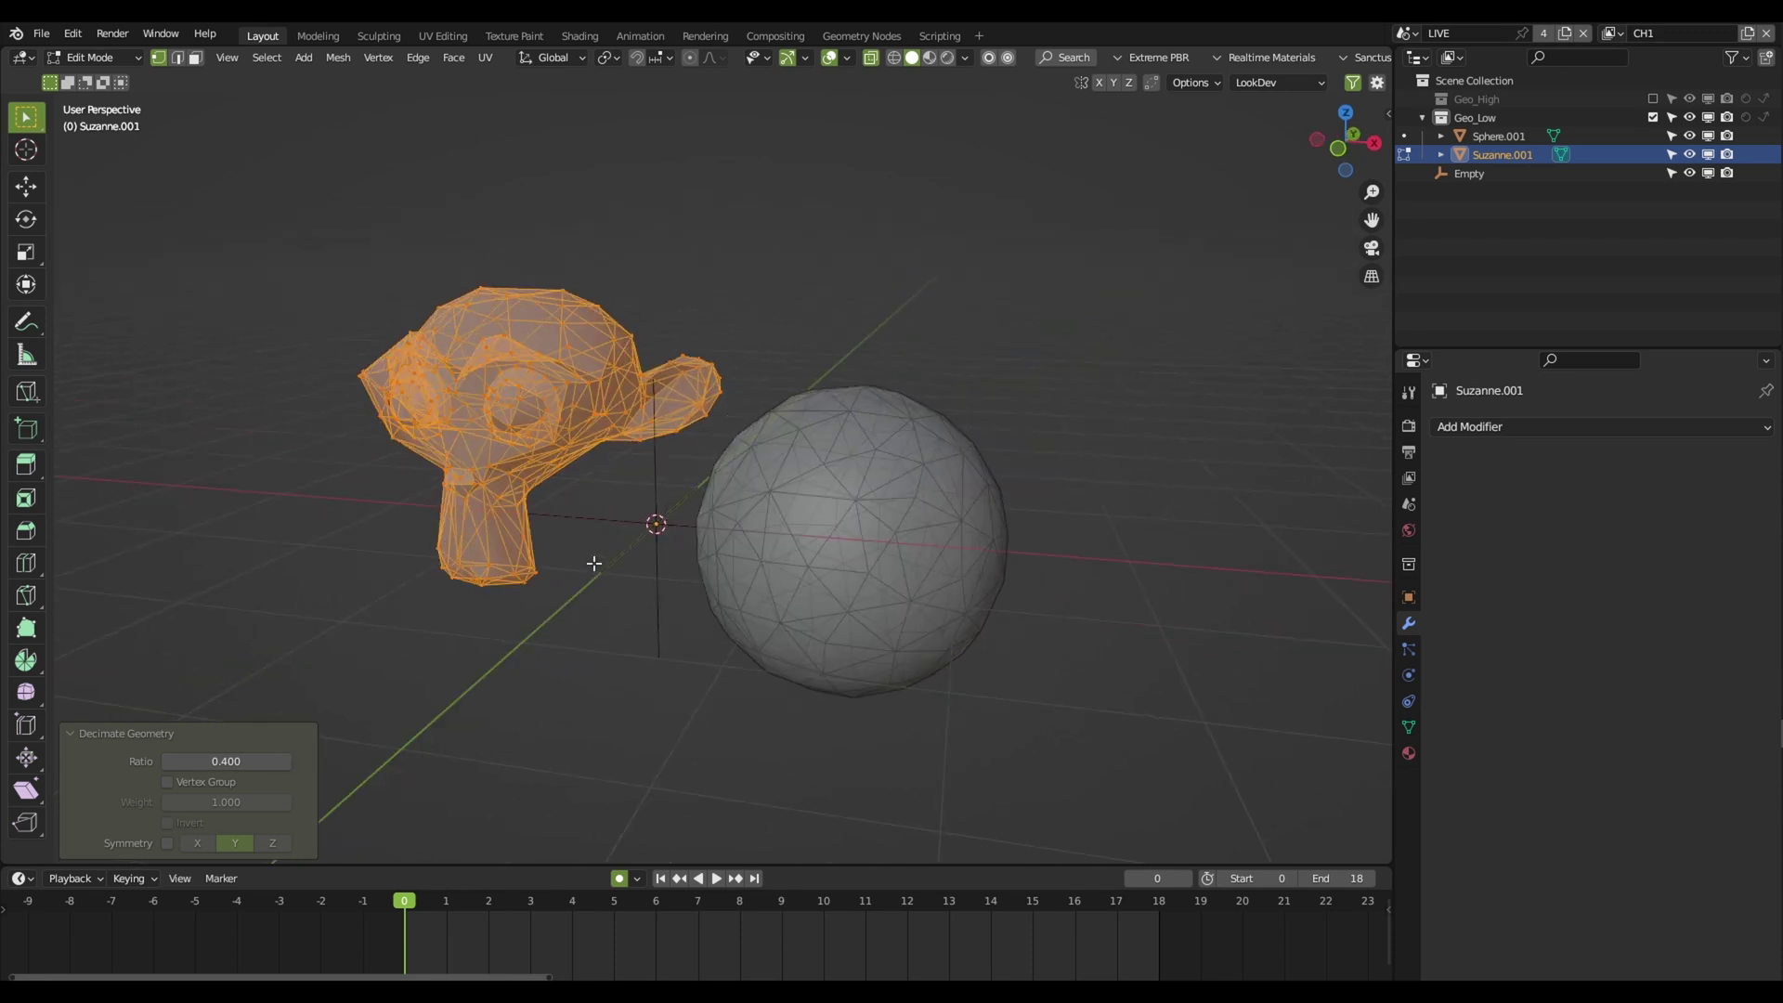
key(Tab)
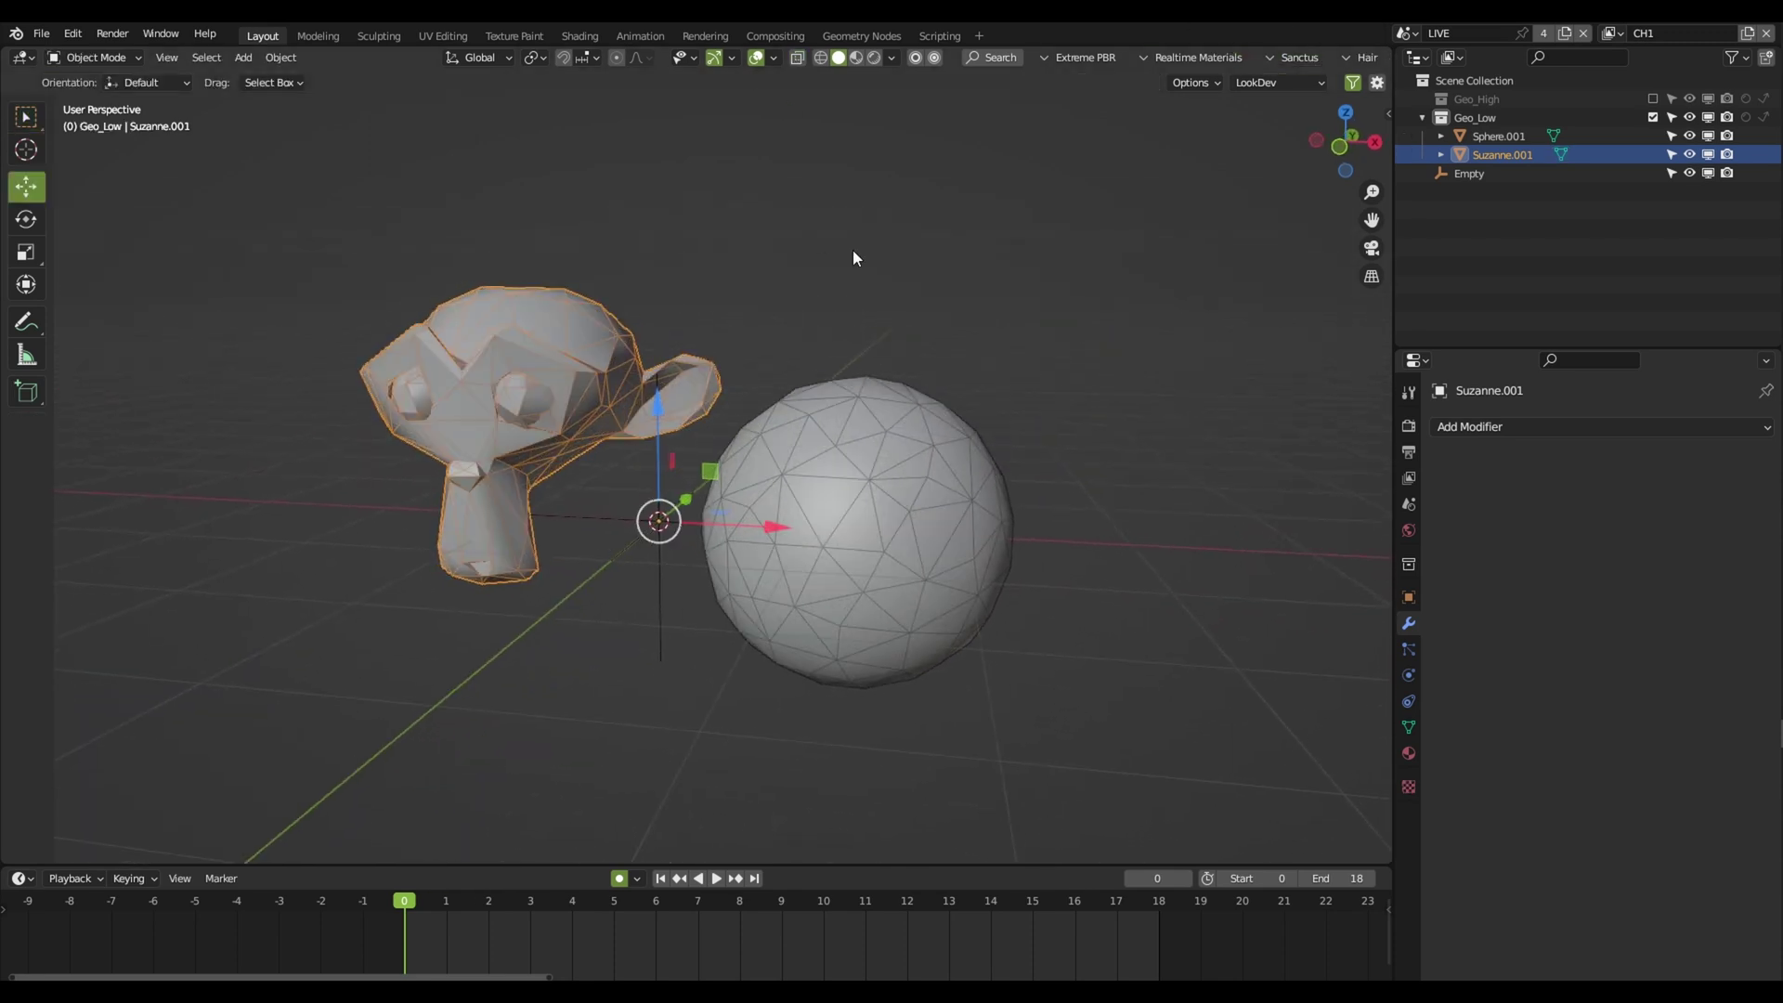
click(882, 278)
mouse_move(905, 304)
middle_down()
mouse_move(926, 358)
mouse_move(1066, 426)
mouse_move(1013, 431)
middle_up()
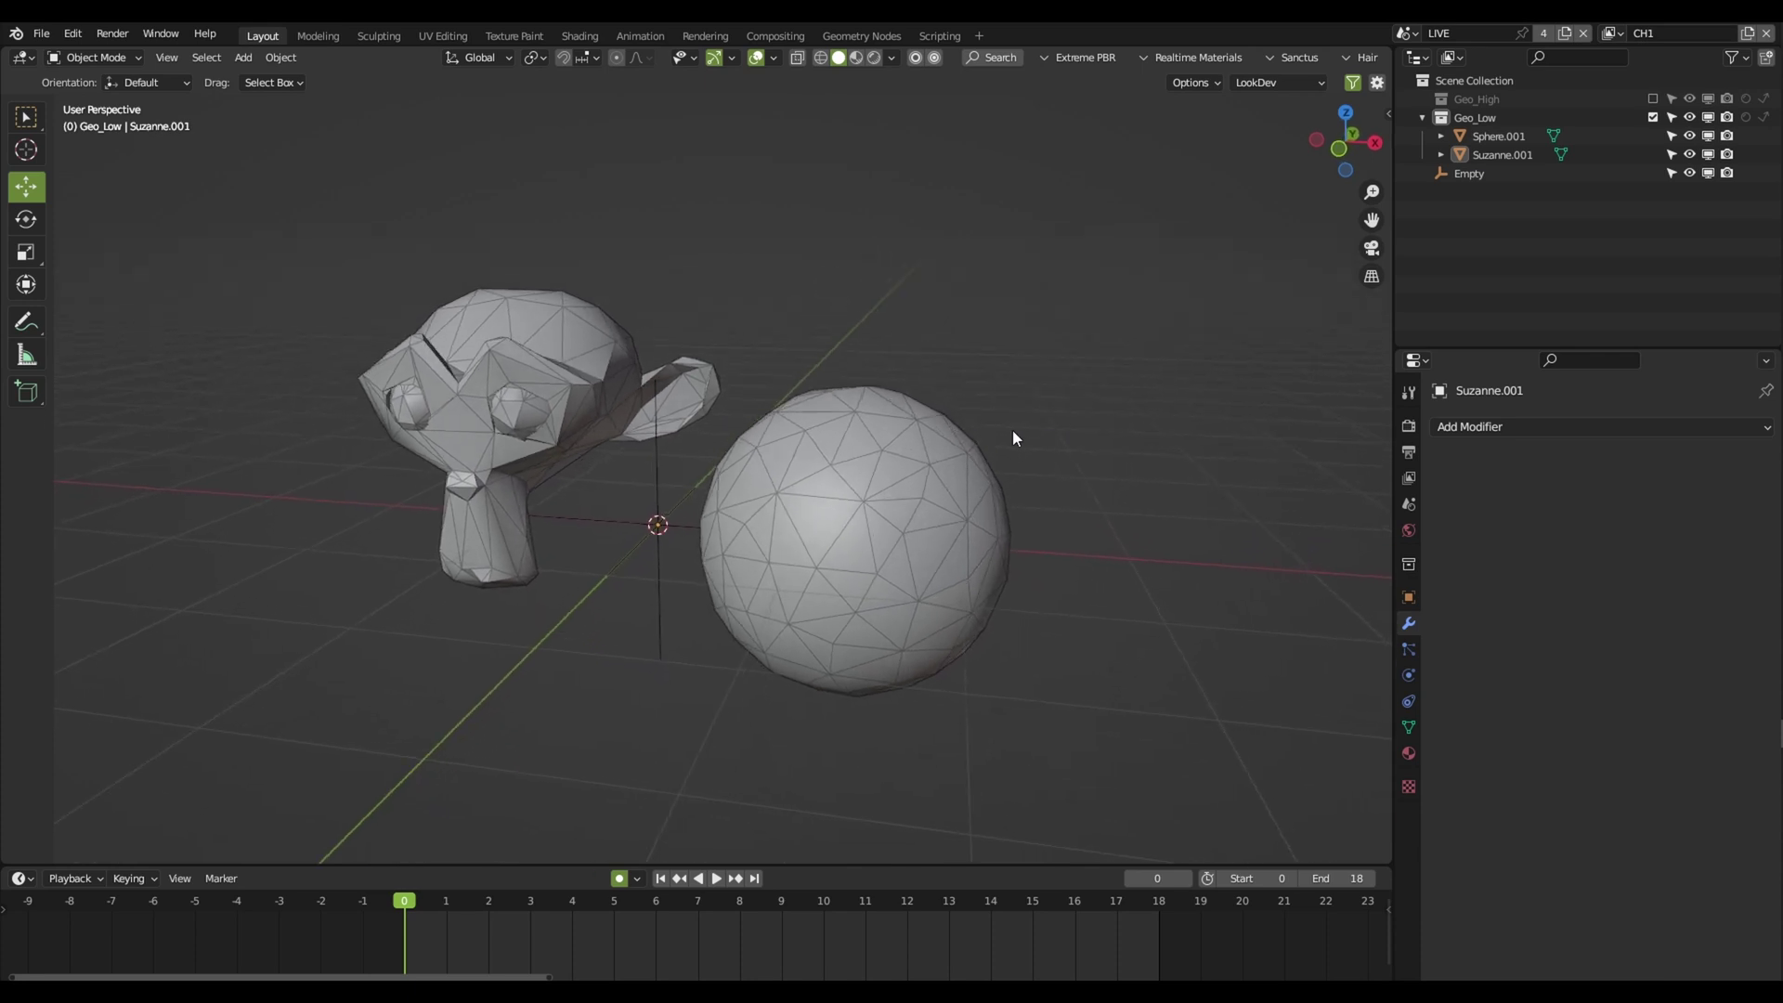
click(798, 501)
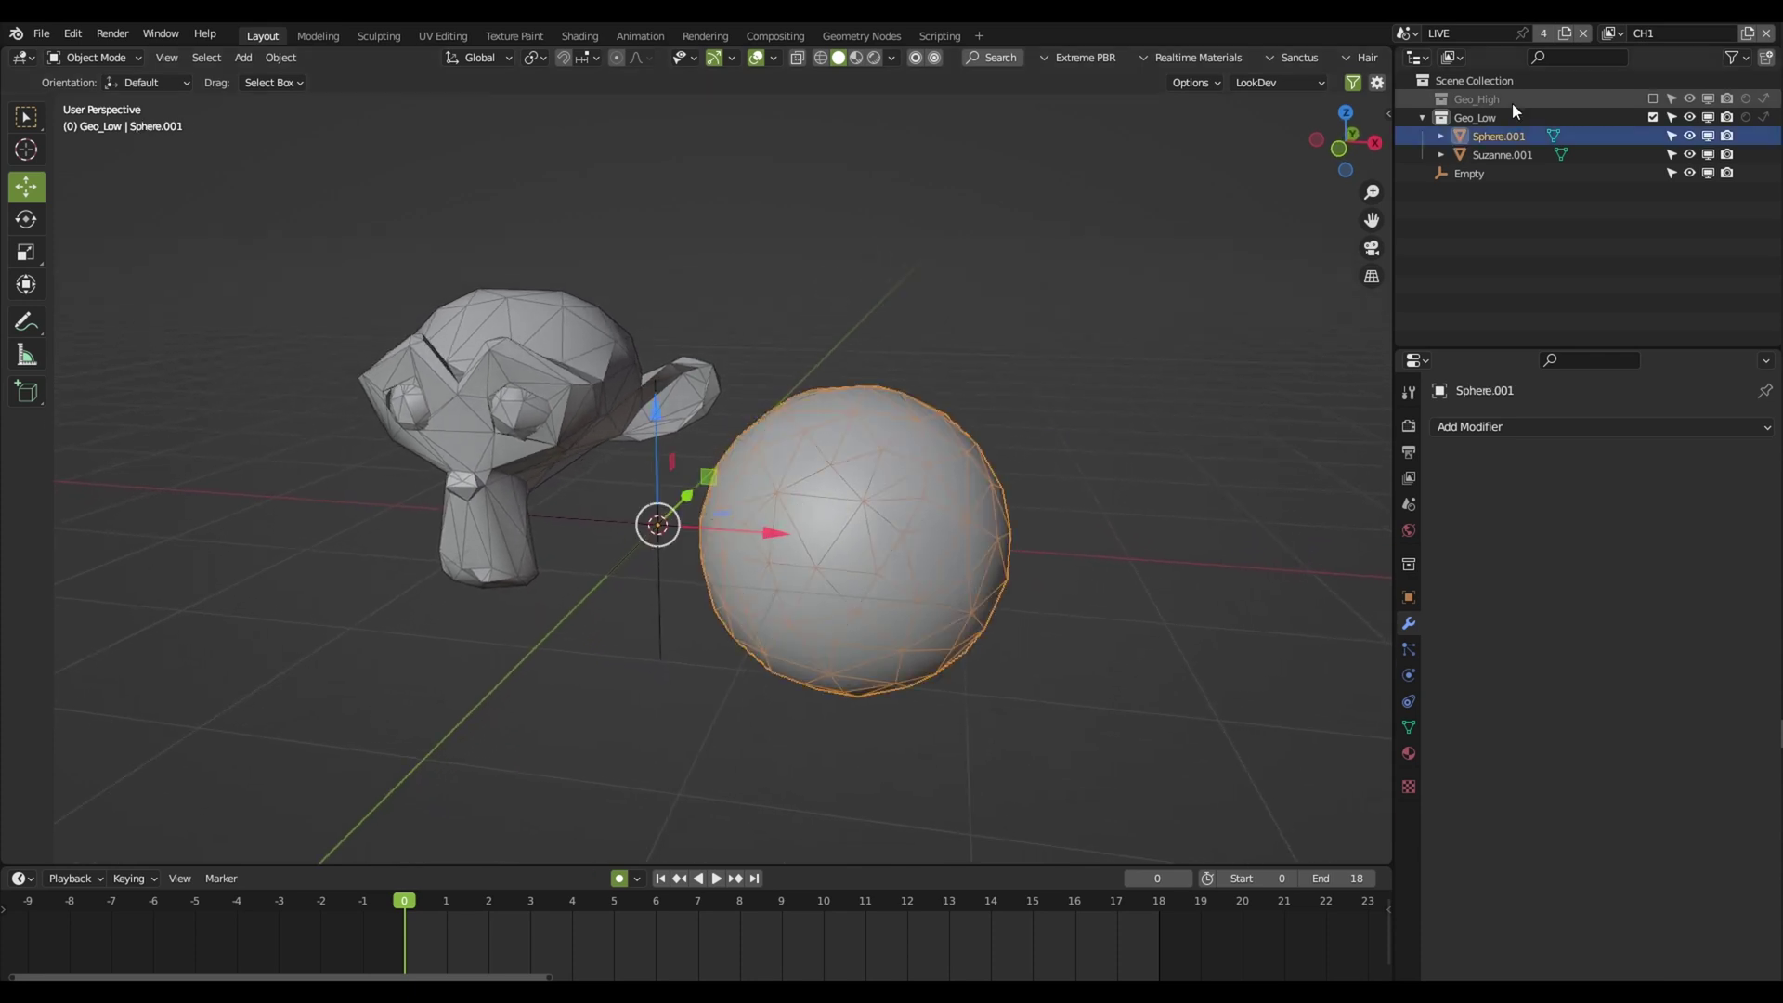
Re-enable Geo_High and parent Sphere.001 and Suzanne.001 to the Empty with Keep Transform
click(1652, 97)
click(1421, 98)
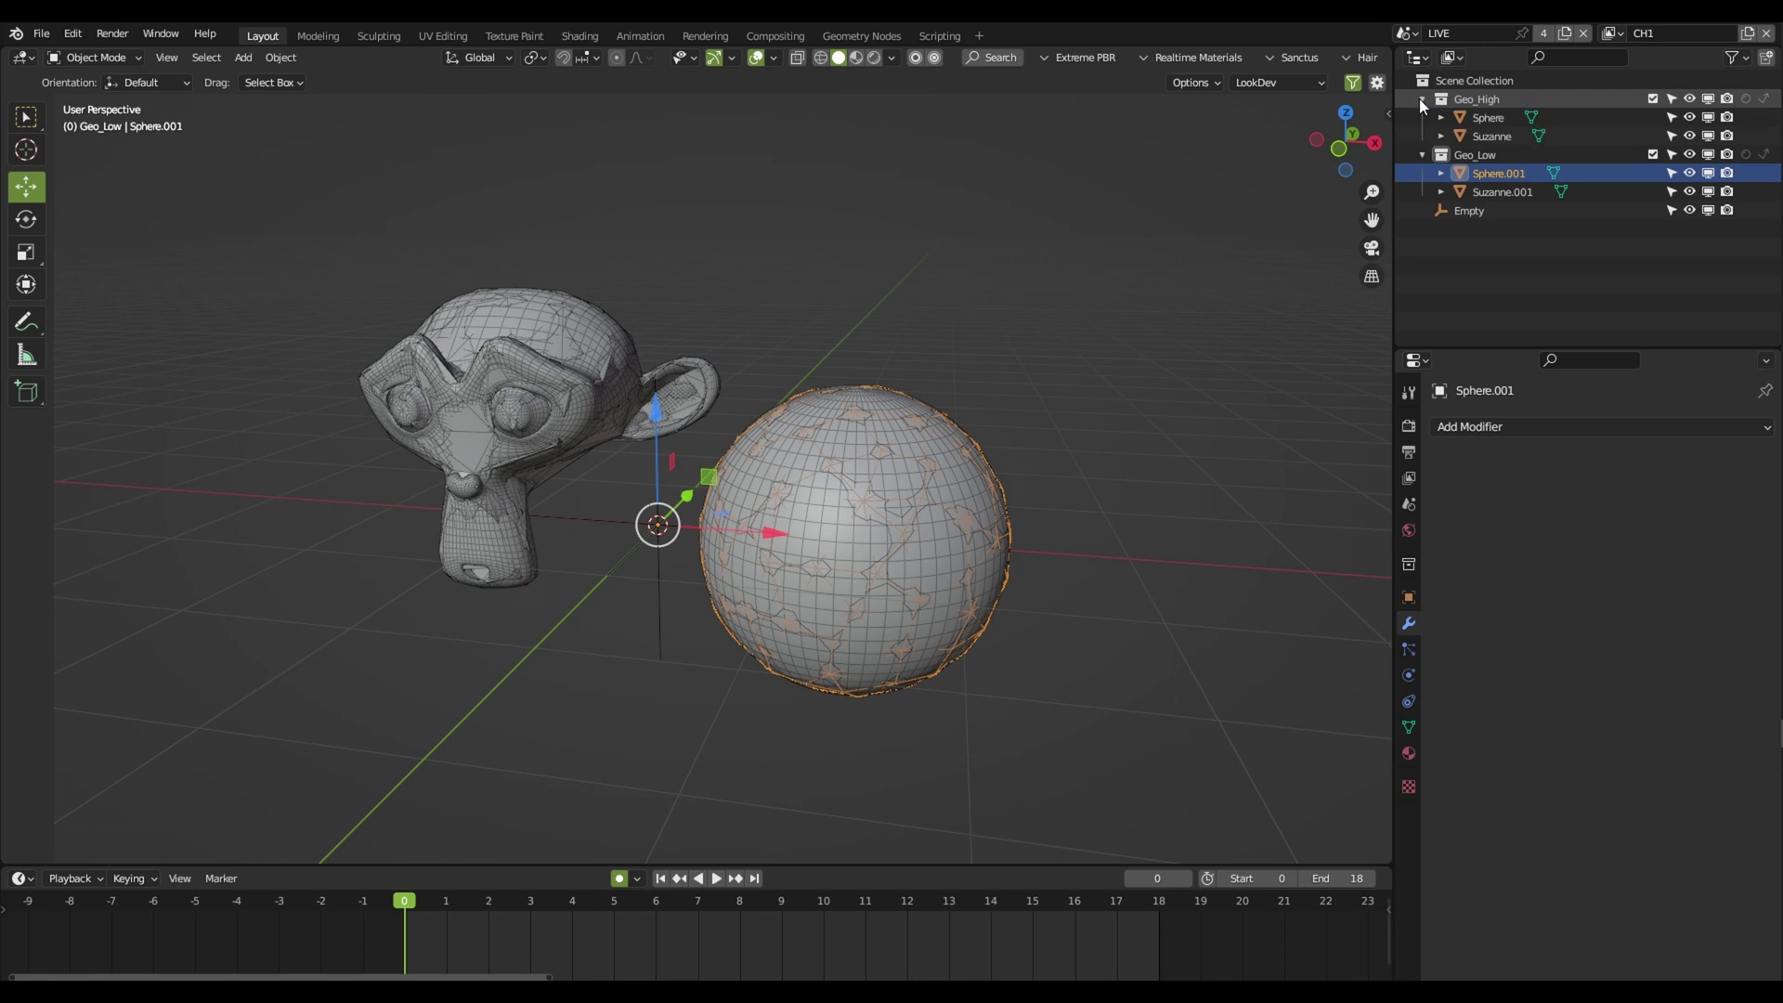
click(1445, 224)
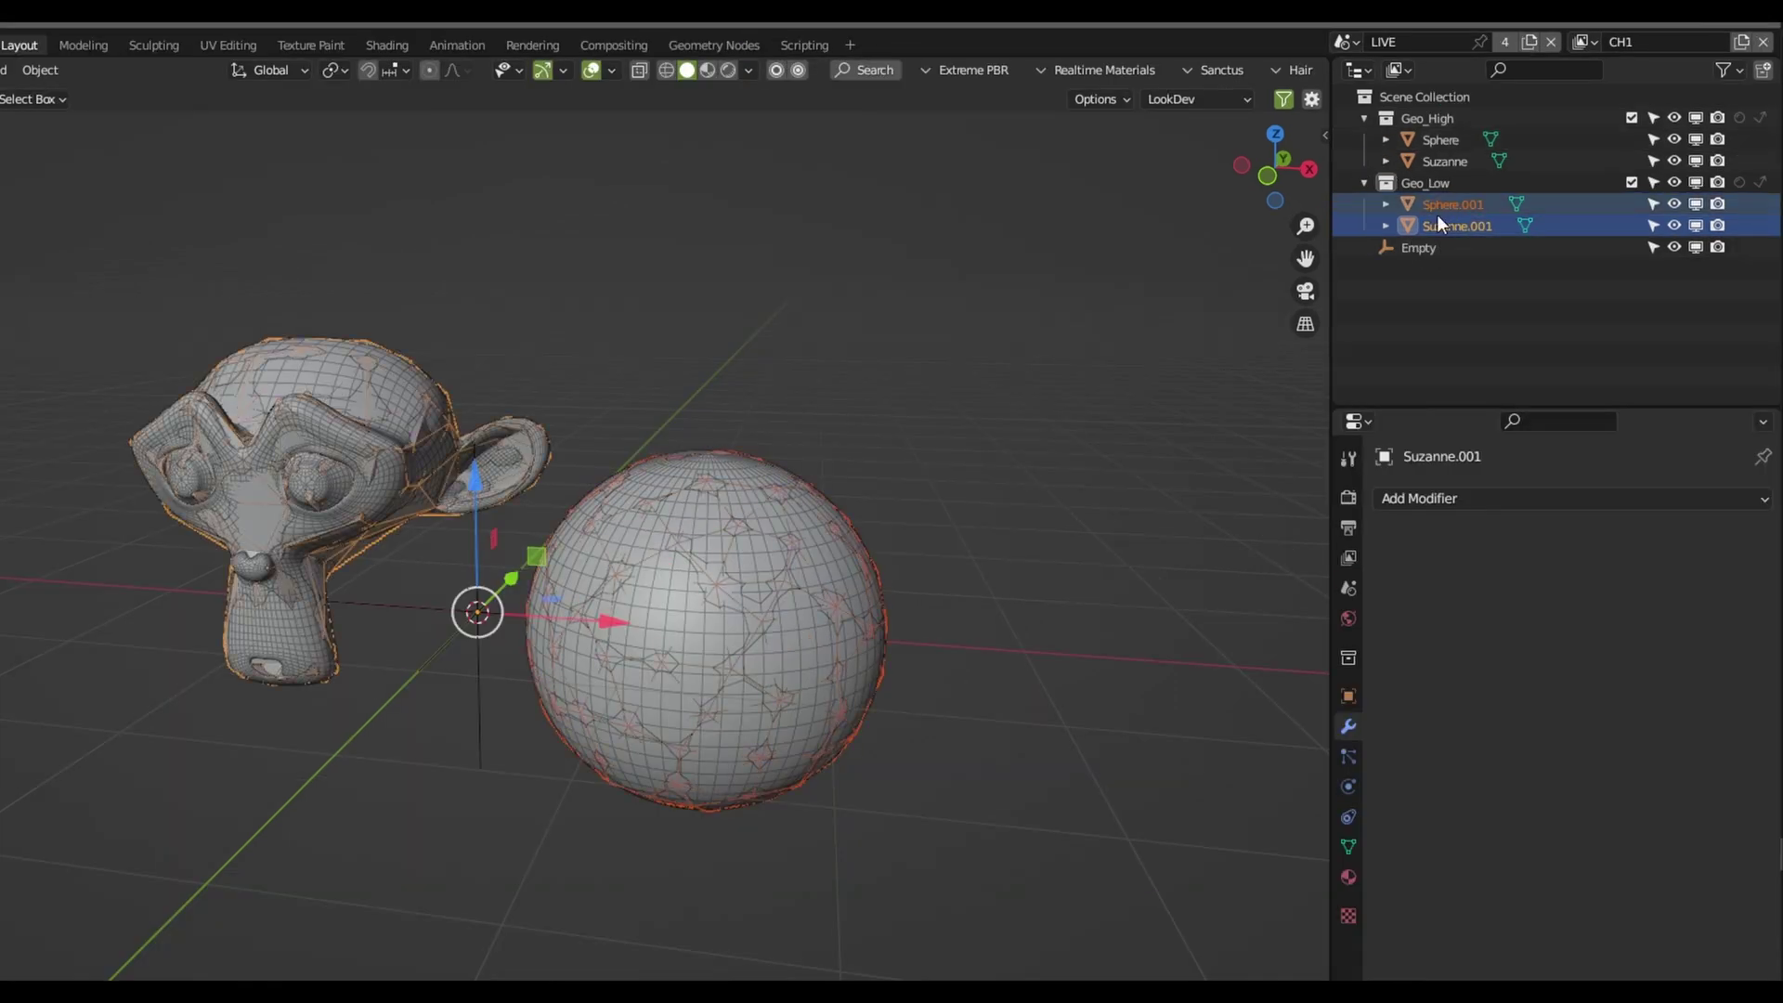
shift+click(479, 699)
key(ctrl+p)
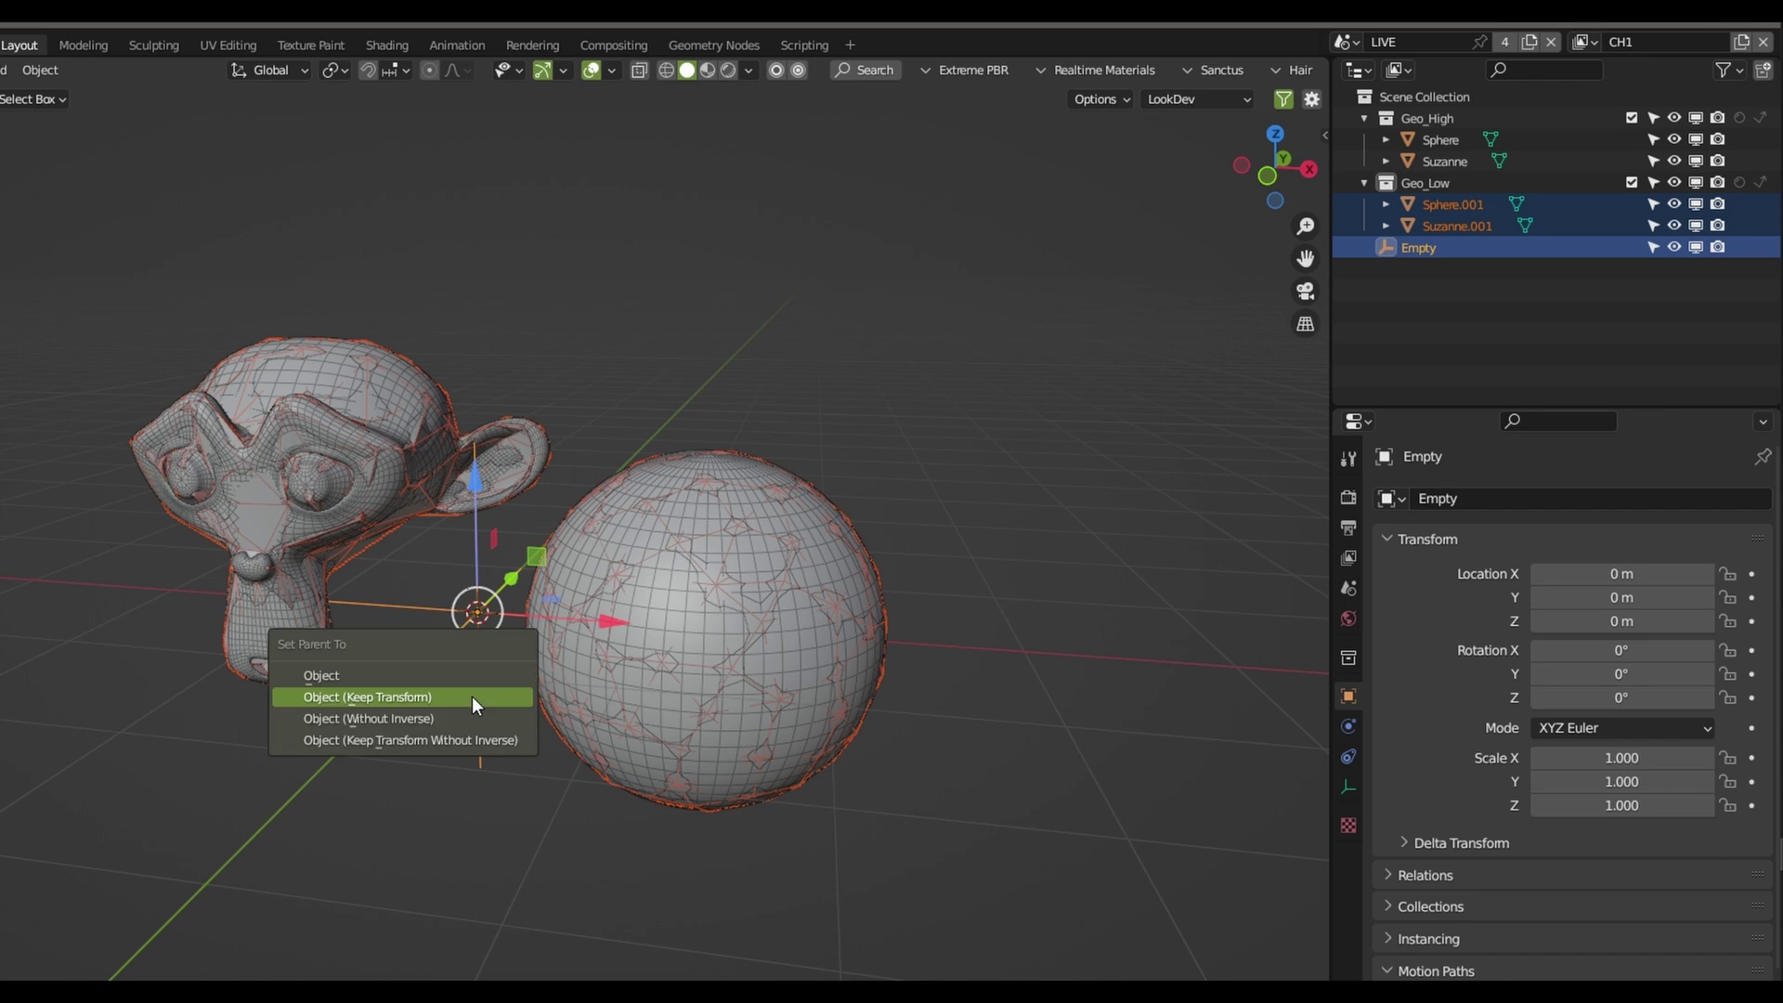
click(471, 698)
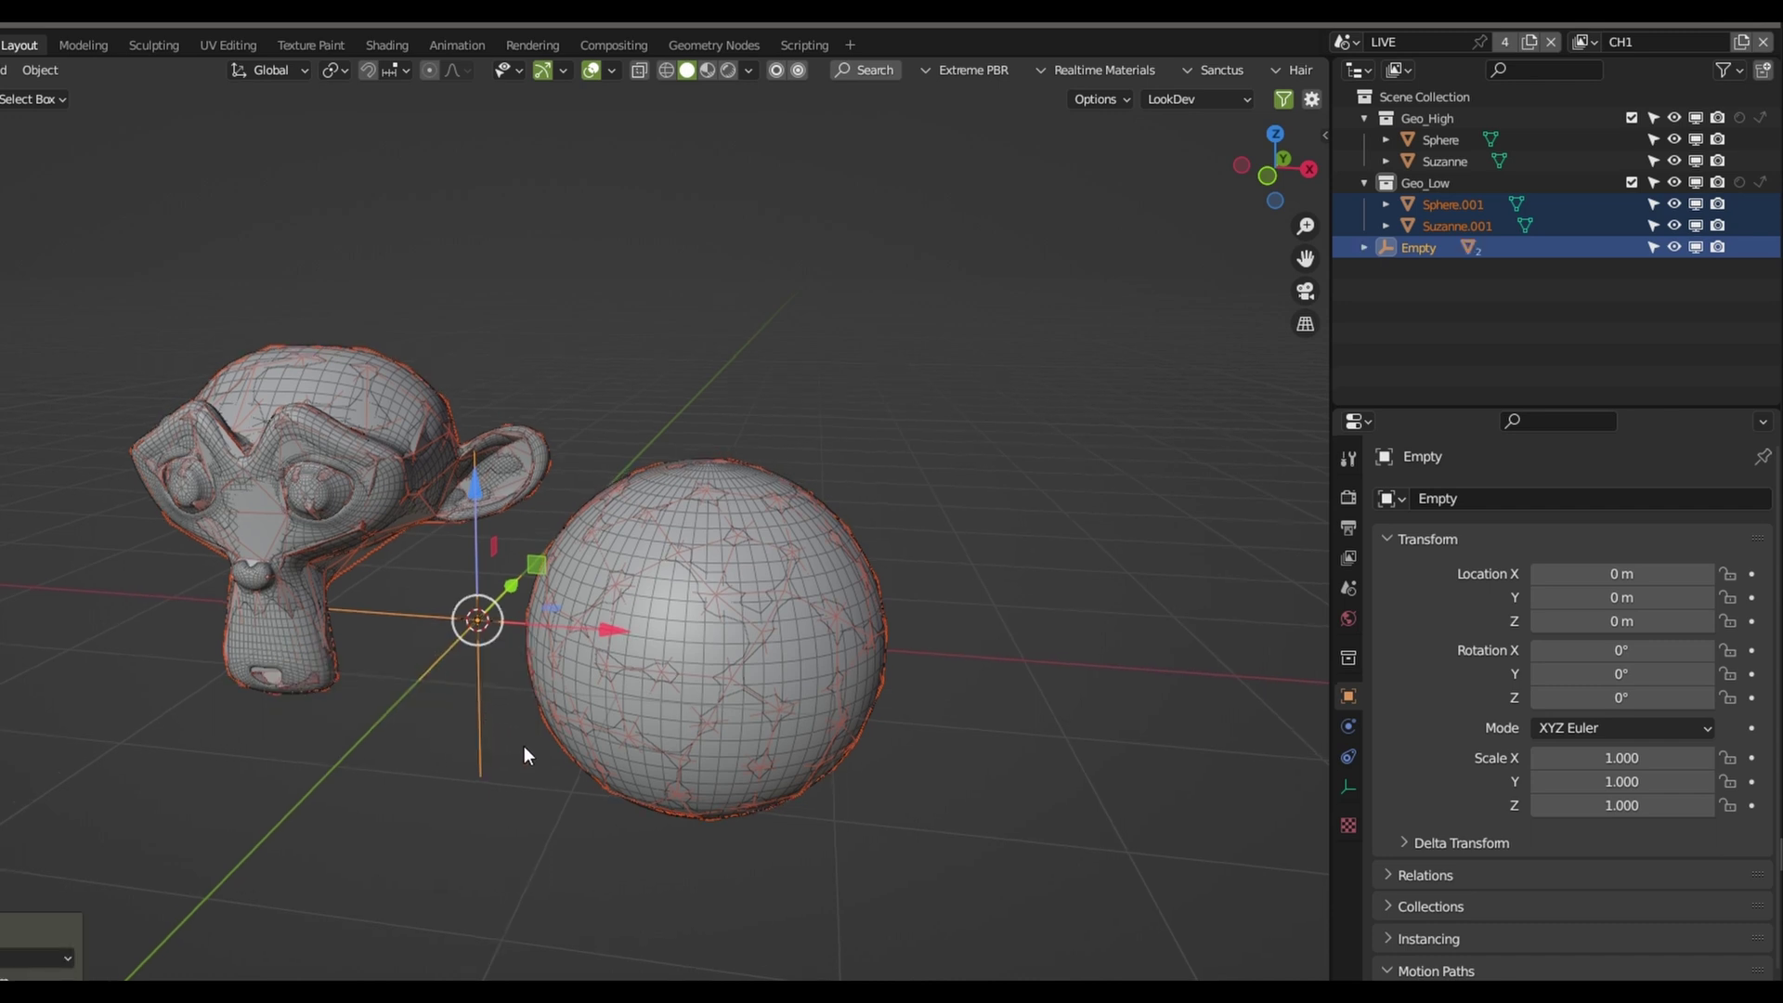
Test-move the Empty alone, cancel the move, and deselect it
click(482, 713)
key(g)
key(Escape)
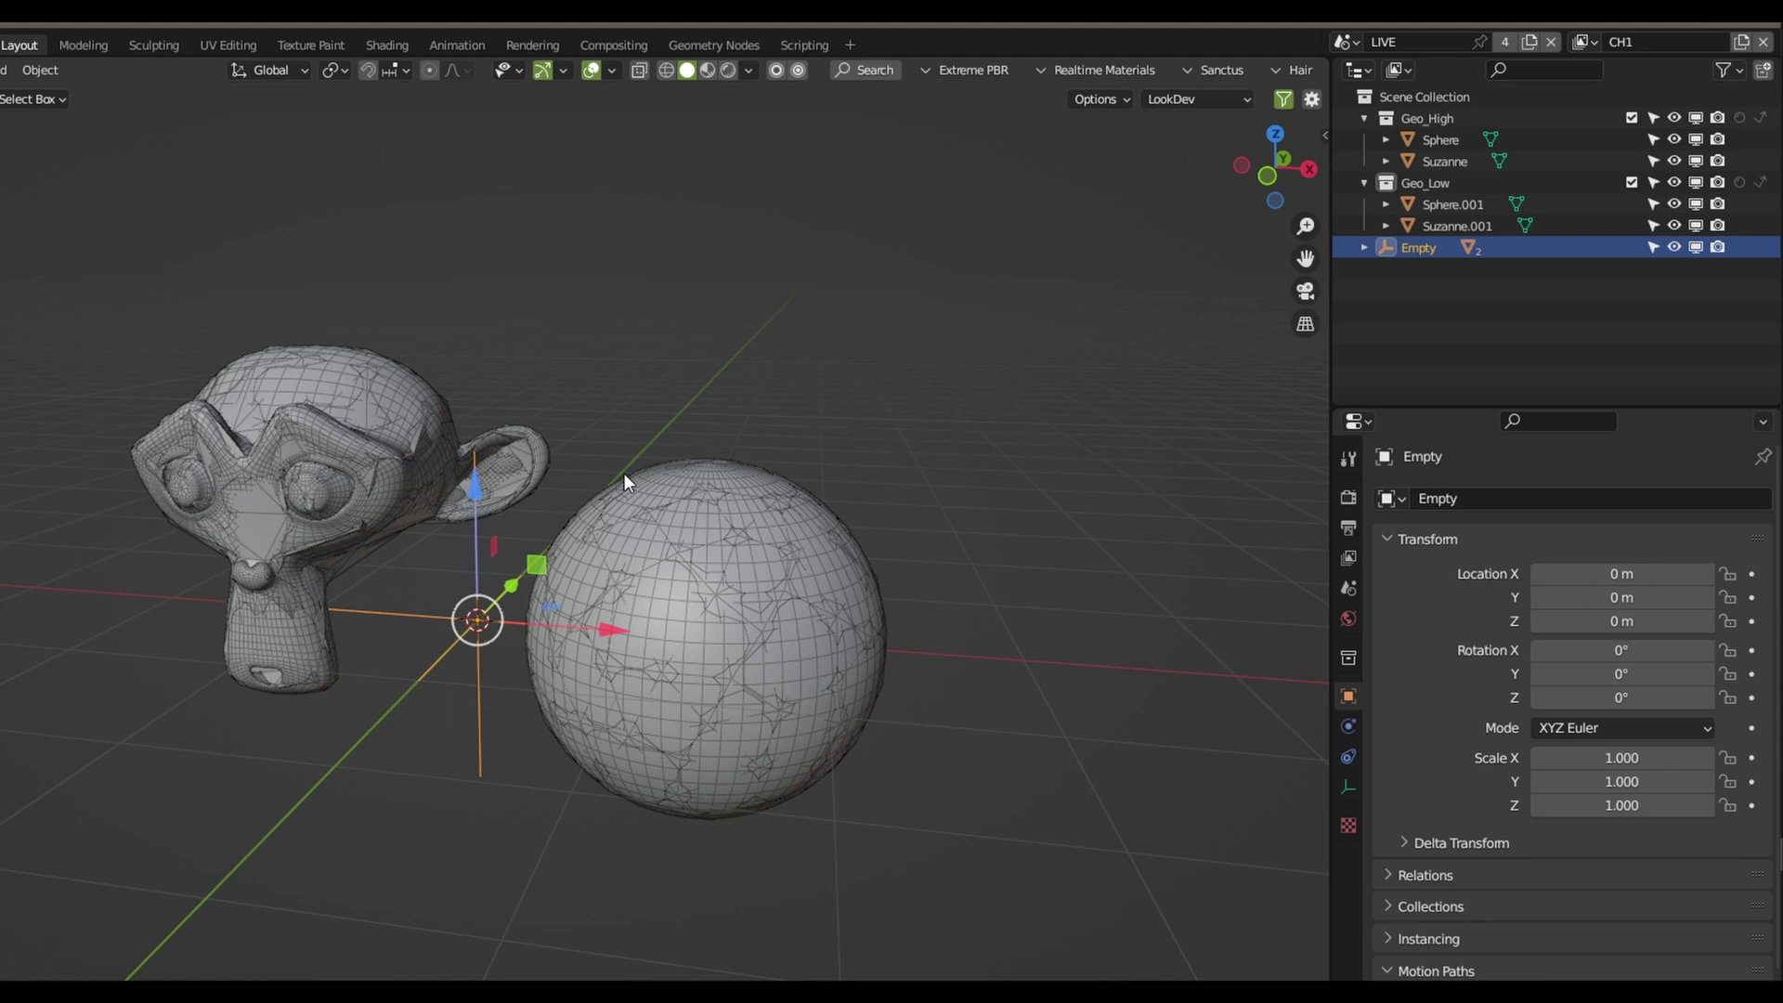
key(alt+a)
Give Sphere a Child Of constraint targeting Sphere.001, with the inverse set
click(1457, 142)
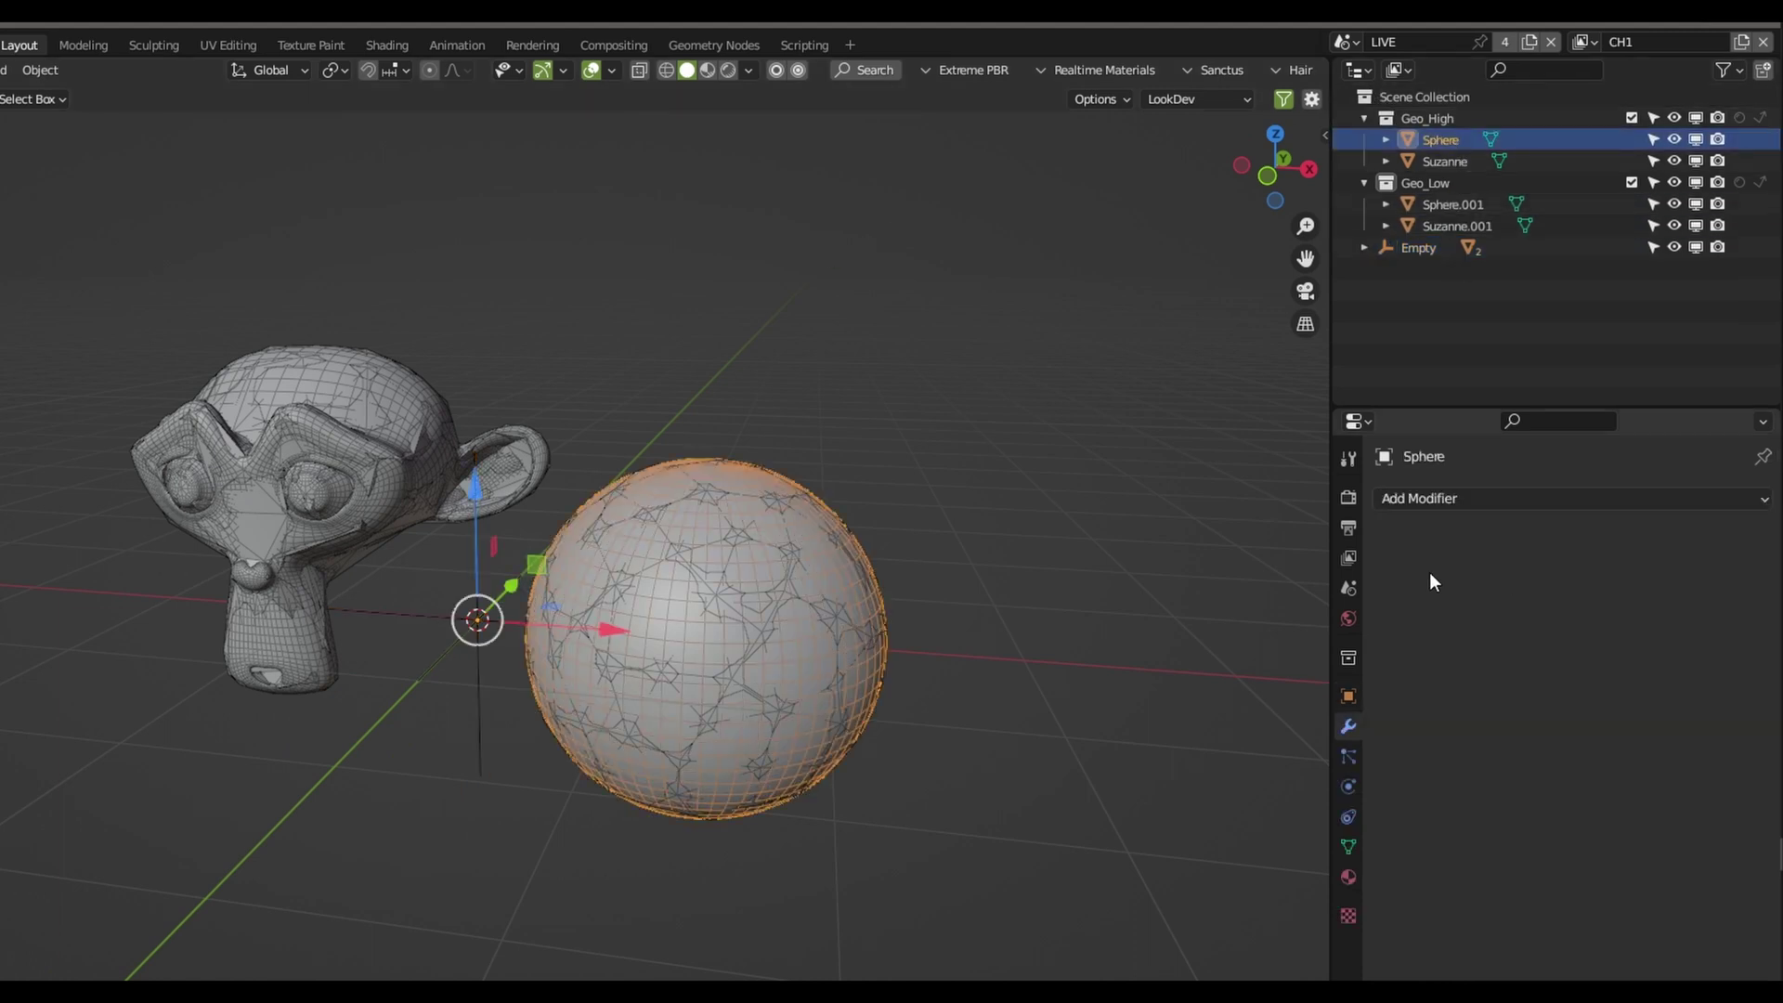
click(1348, 787)
click(1601, 497)
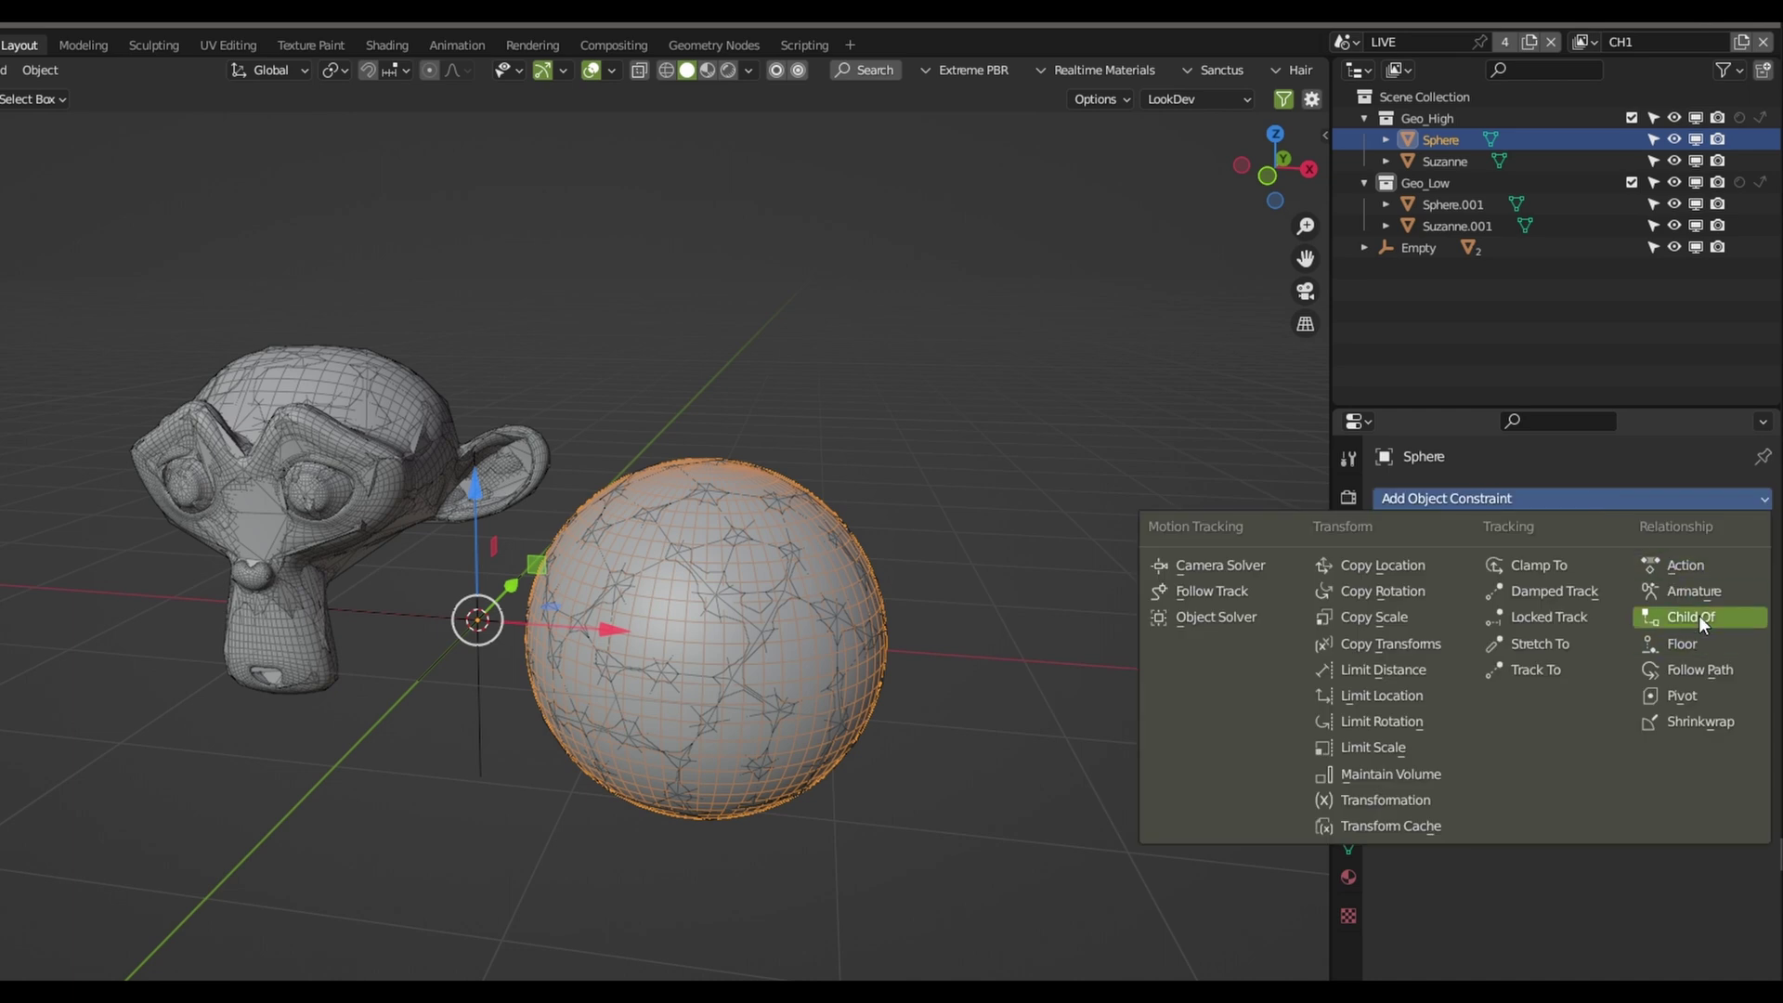
click(1698, 614)
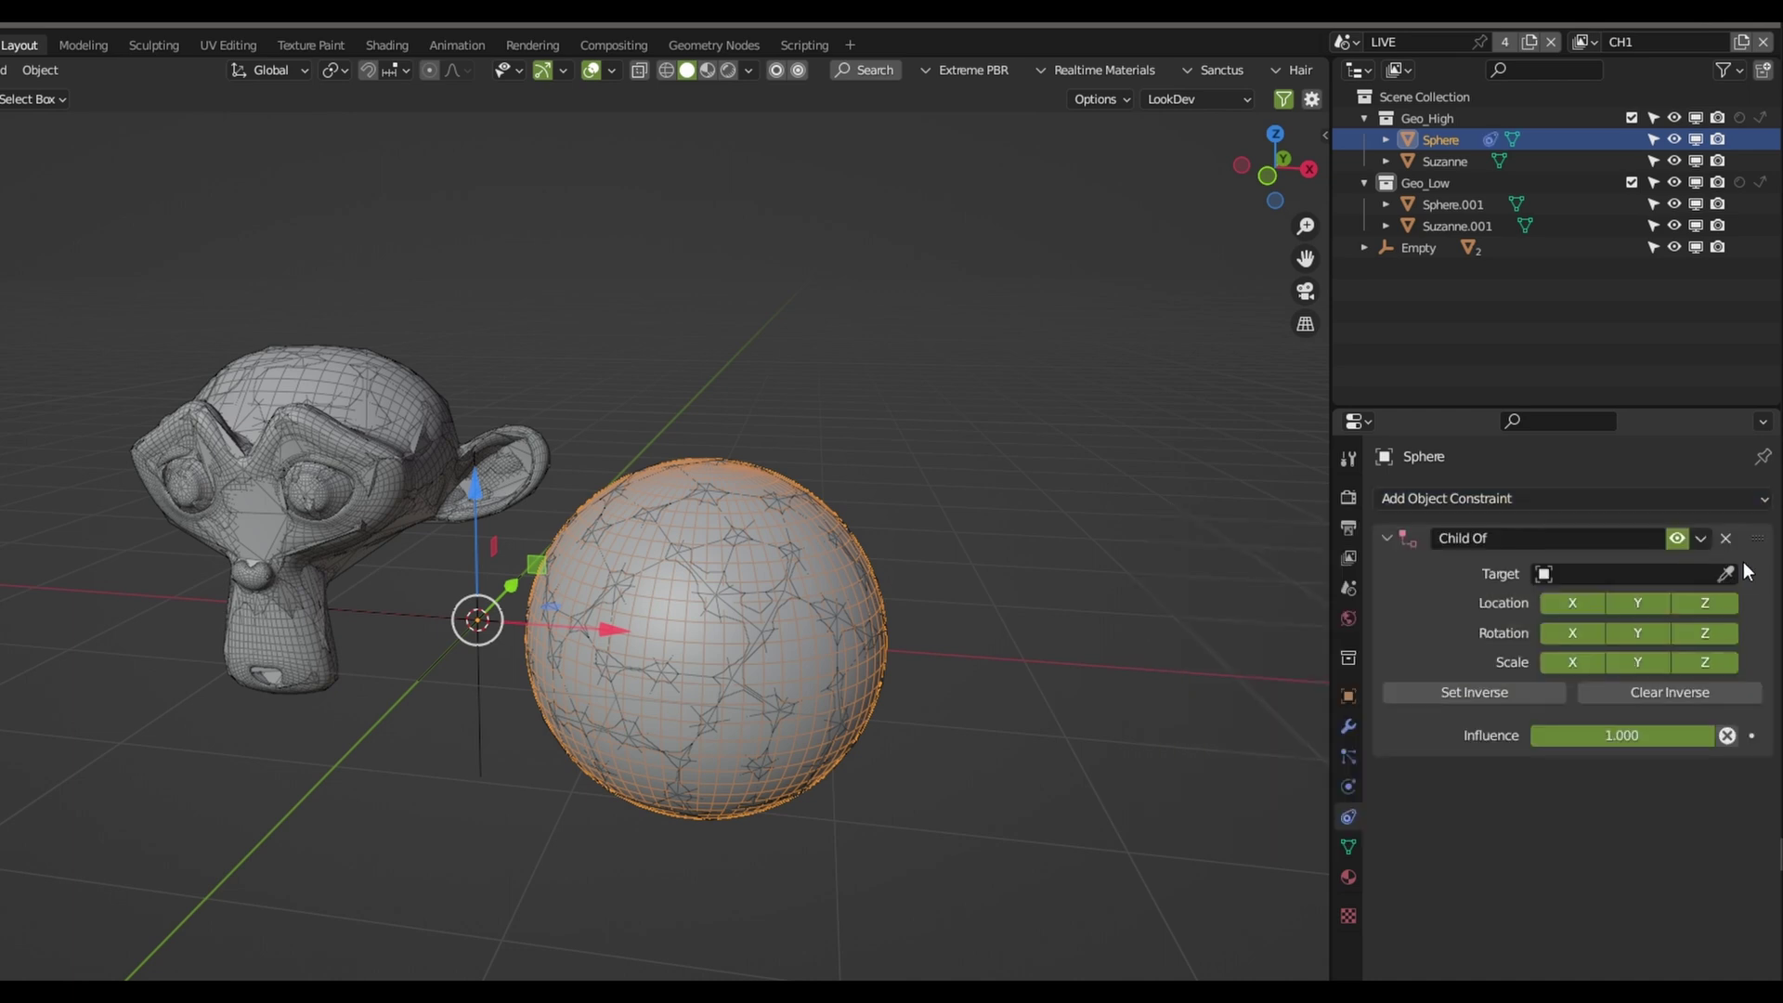
click(1456, 206)
click(1476, 721)
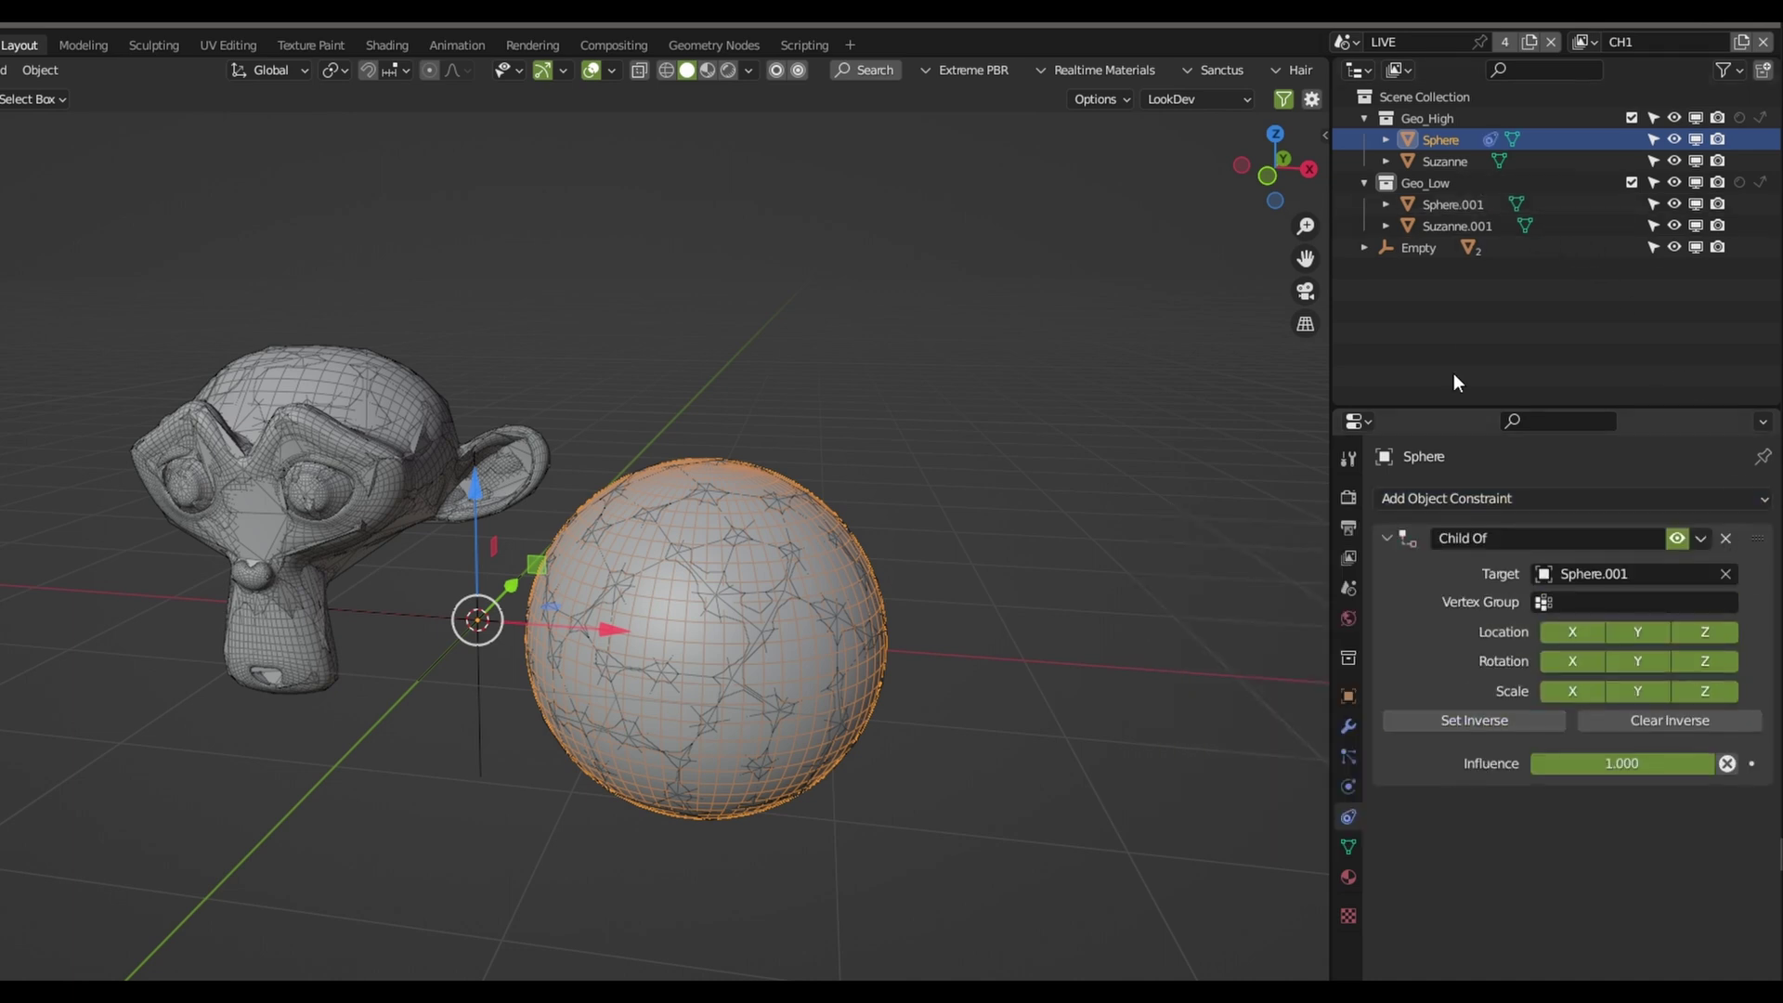
Give Suzanne a Child Of constraint targeting Suzanne.001, with the inverse set
click(1441, 160)
click(1635, 502)
click(1684, 615)
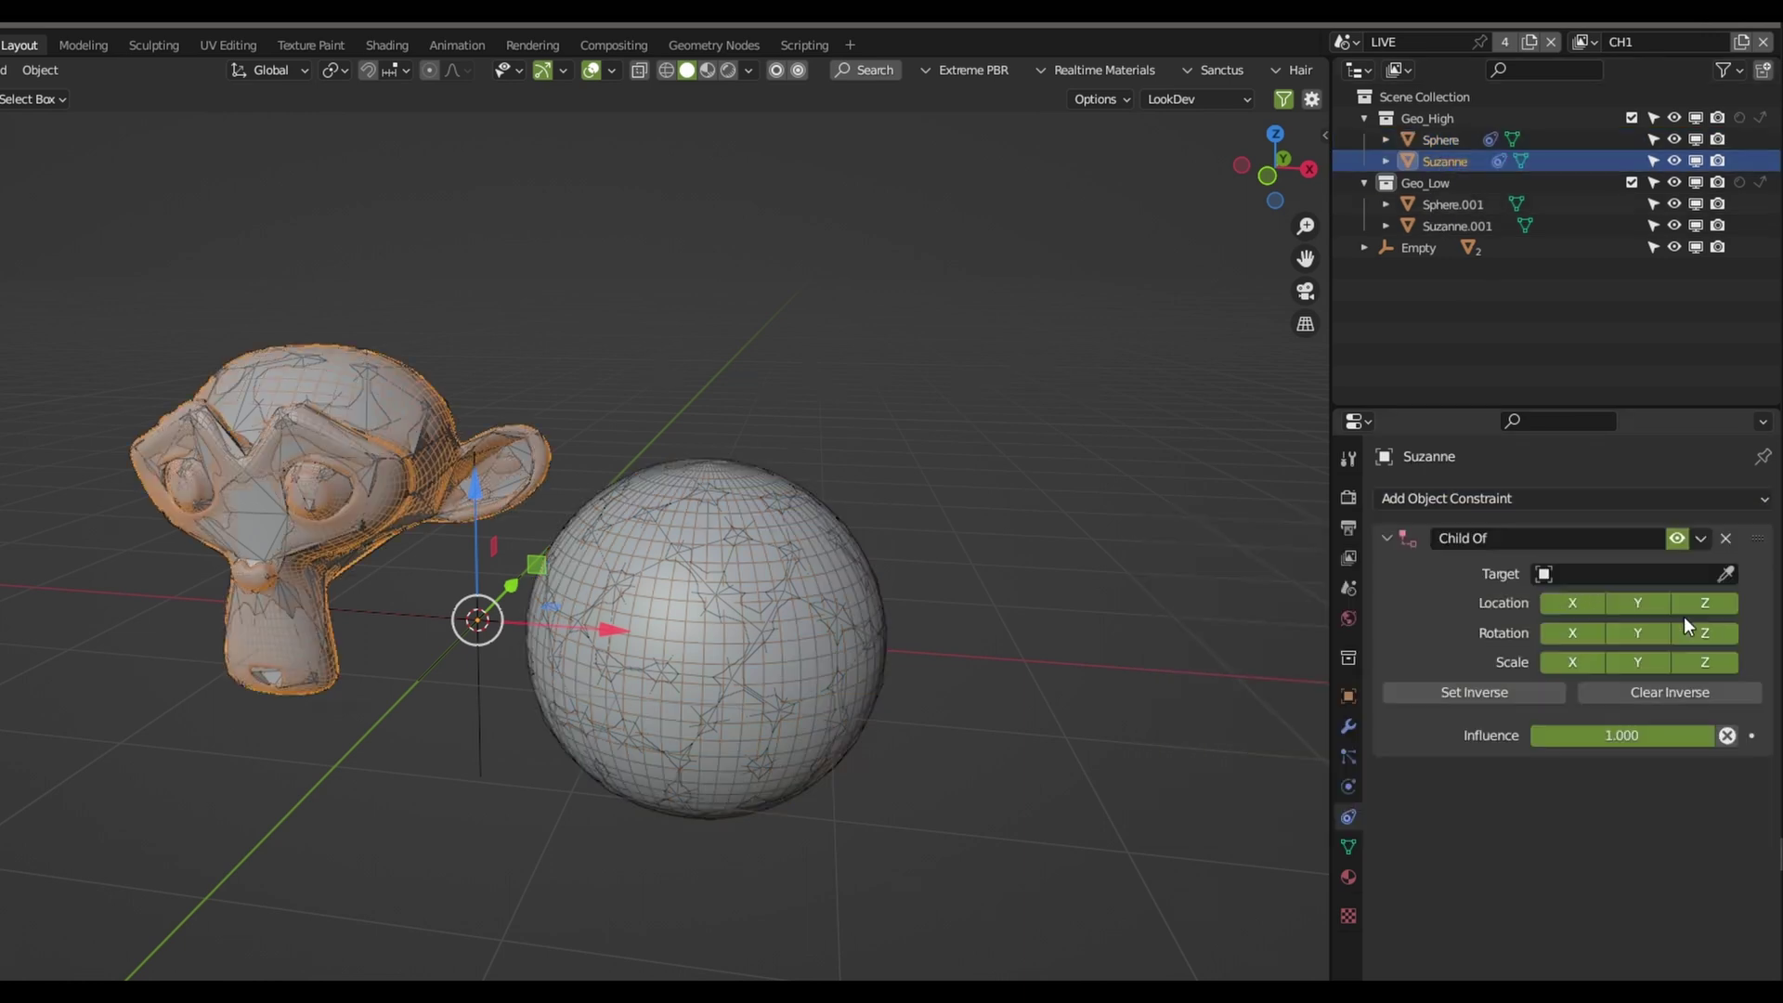
click(1454, 226)
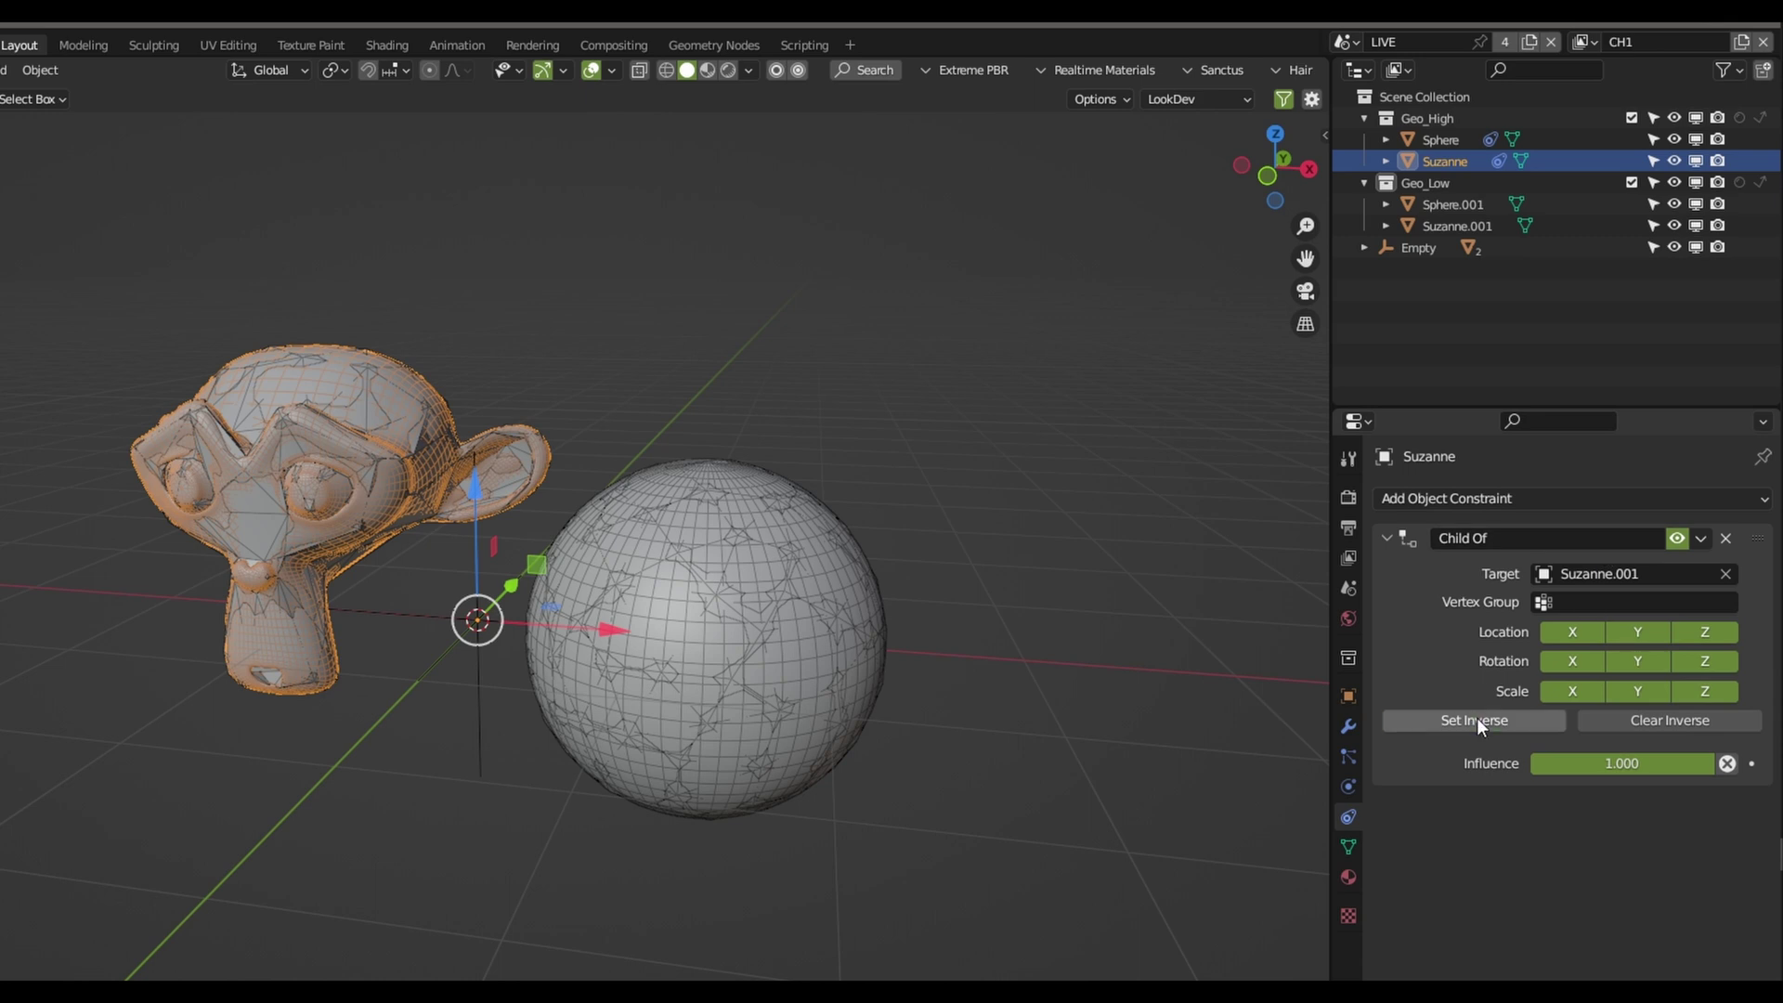
click(493, 680)
Test-move the Empty and Suzanne.001, then hide Geo_High and collapse both collections
click(481, 649)
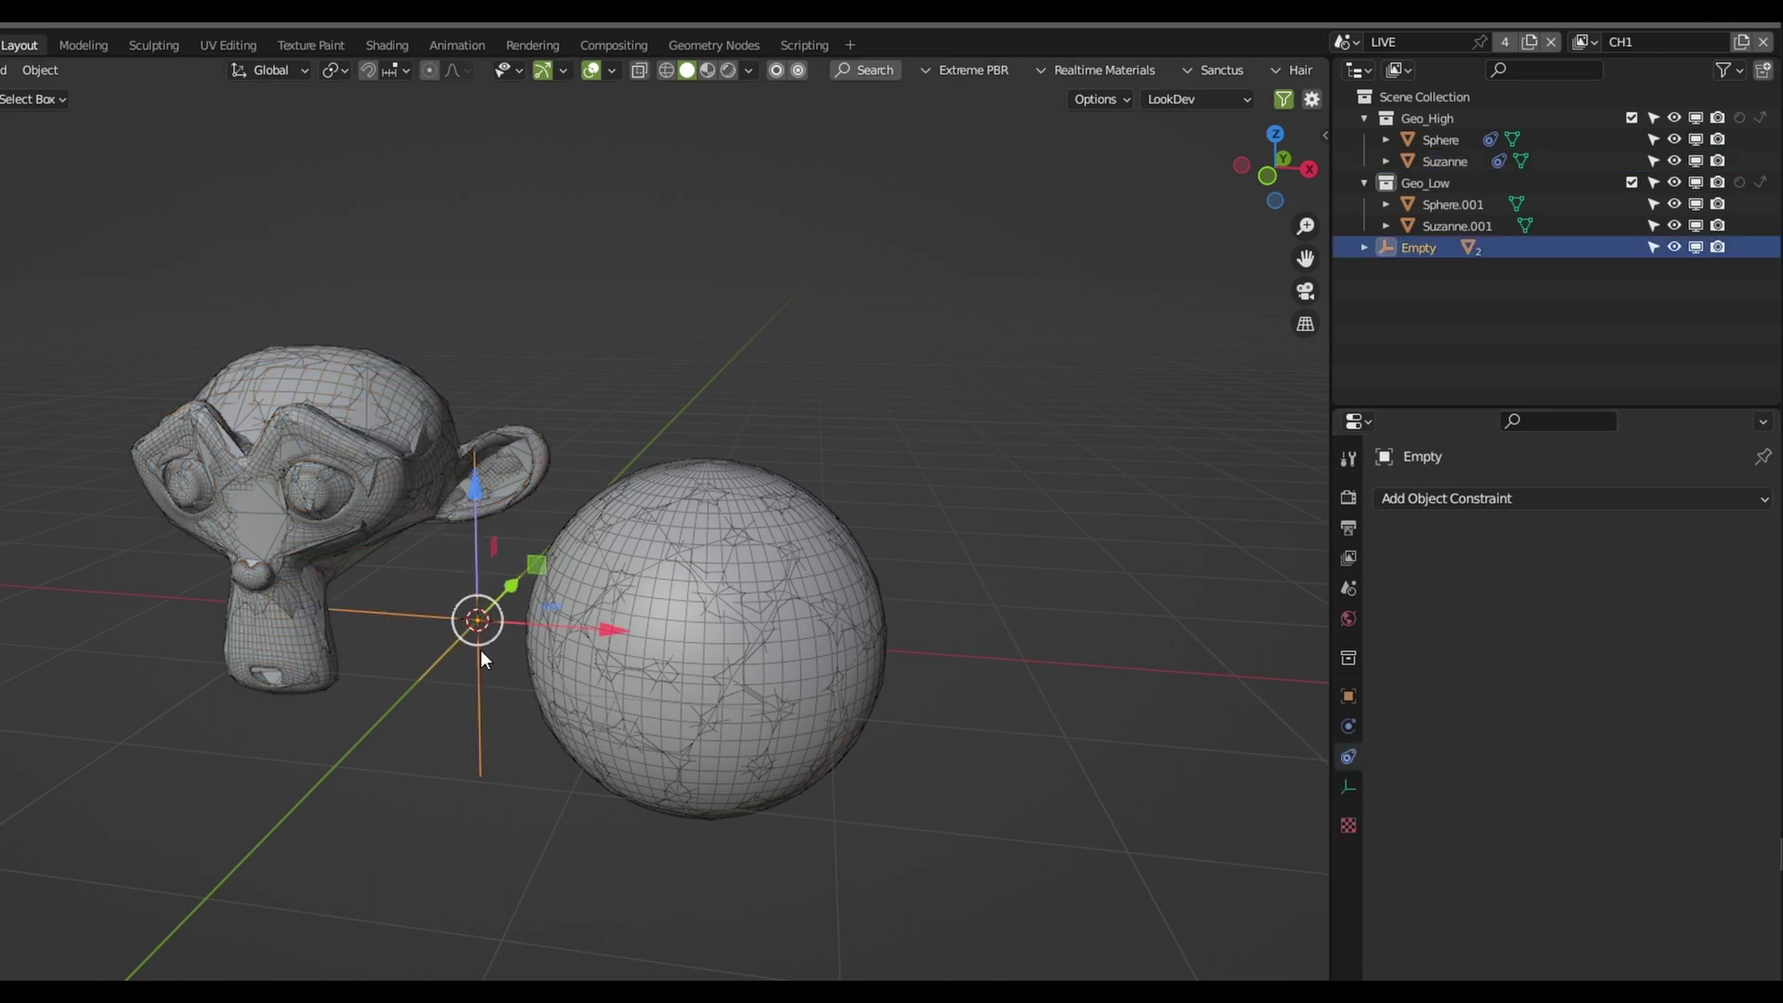
drag(492, 631, 469, 599)
key(ctrl+z)
click(1453, 227)
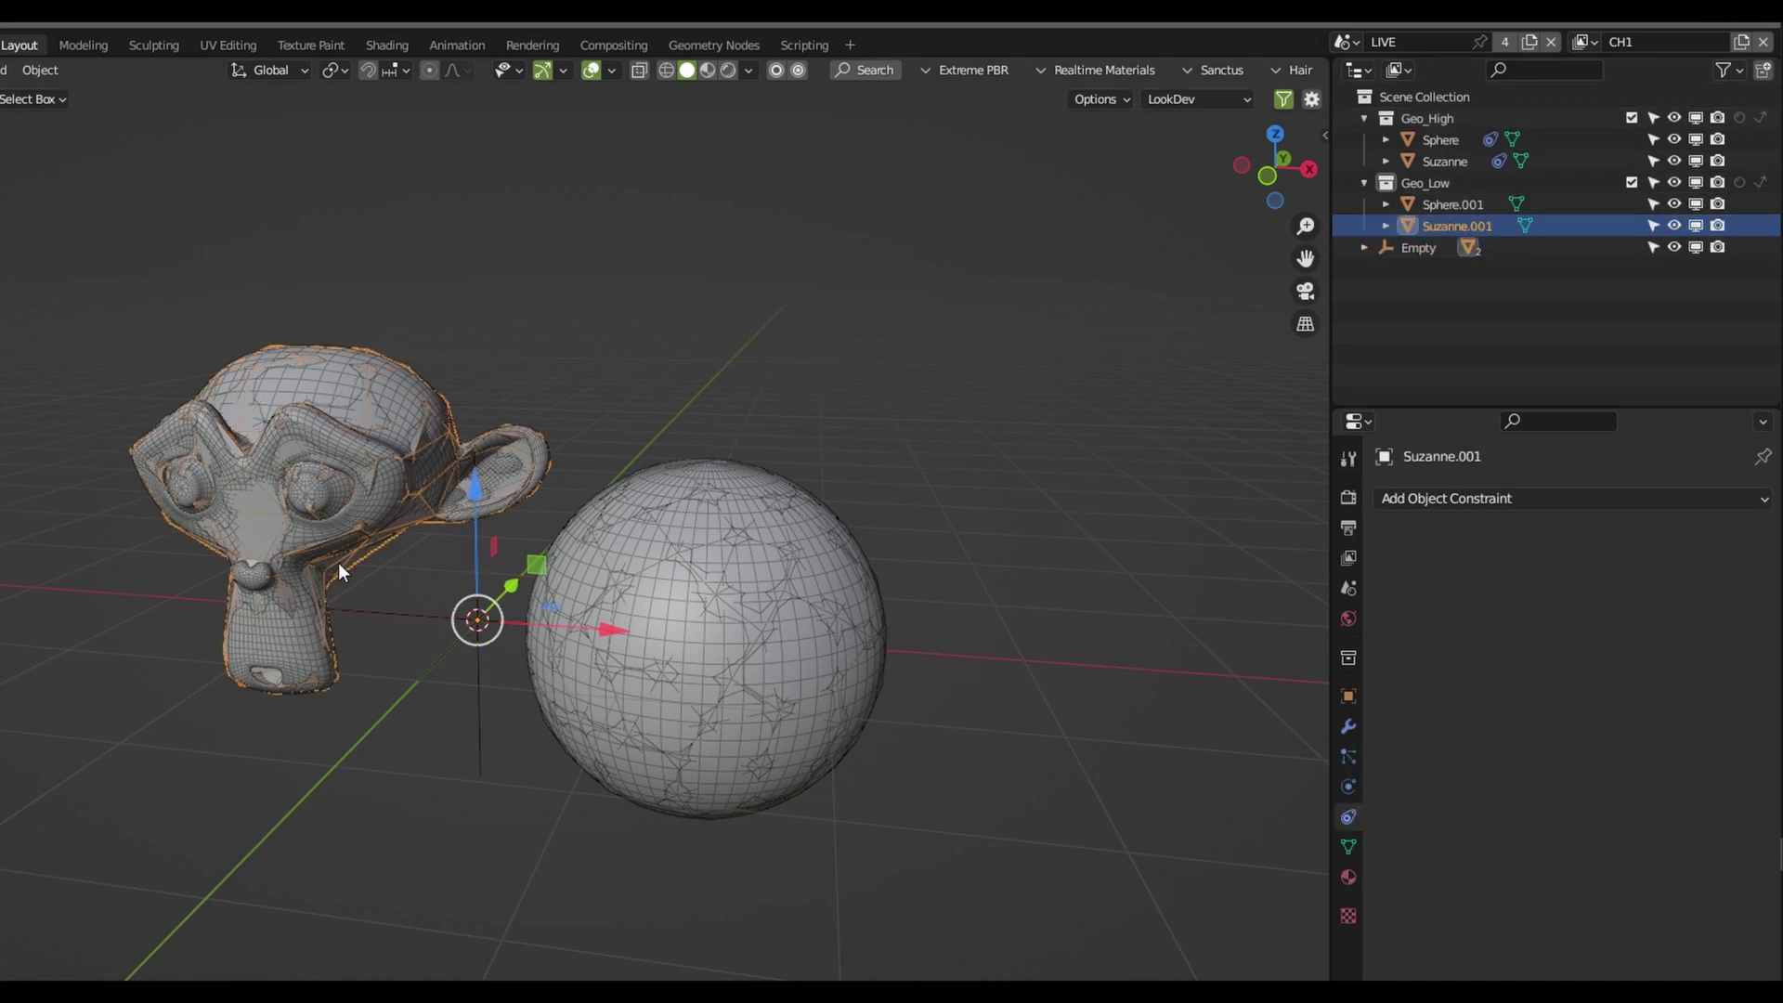
mouse_move(516, 632)
mouse_down()
mouse_move(386, 558)
mouse_move(467, 535)
mouse_move(446, 520)
mouse_up()
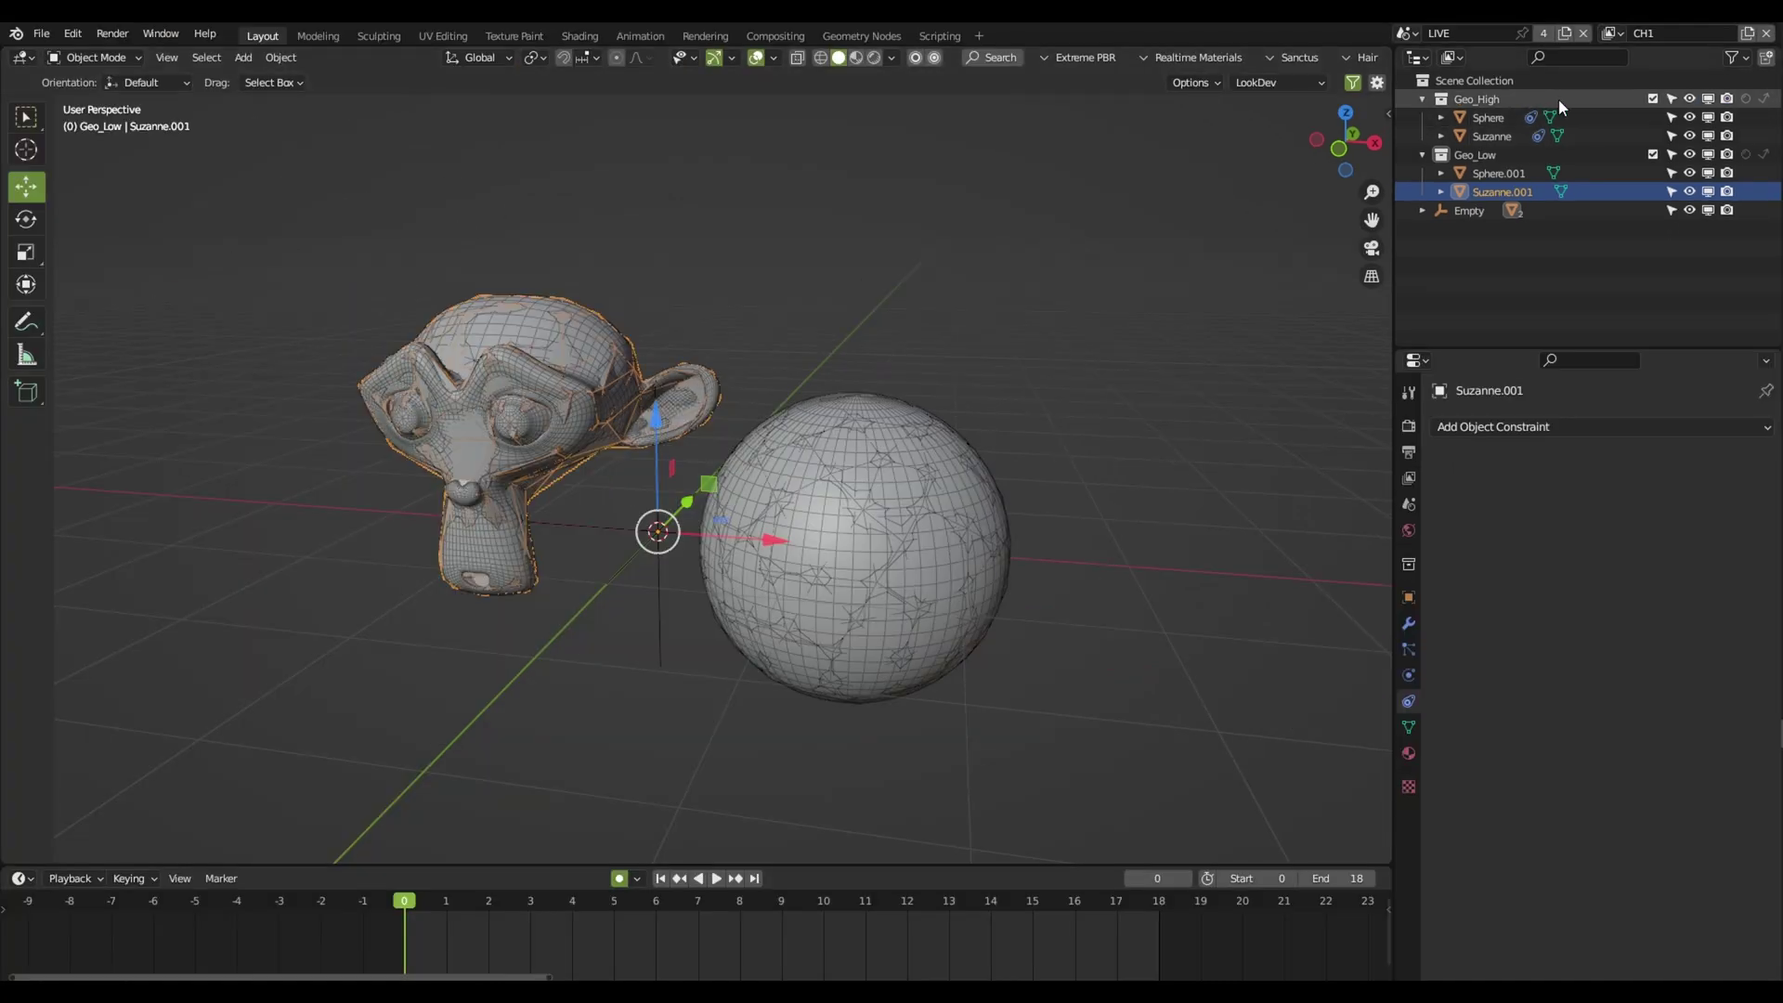
click(1690, 98)
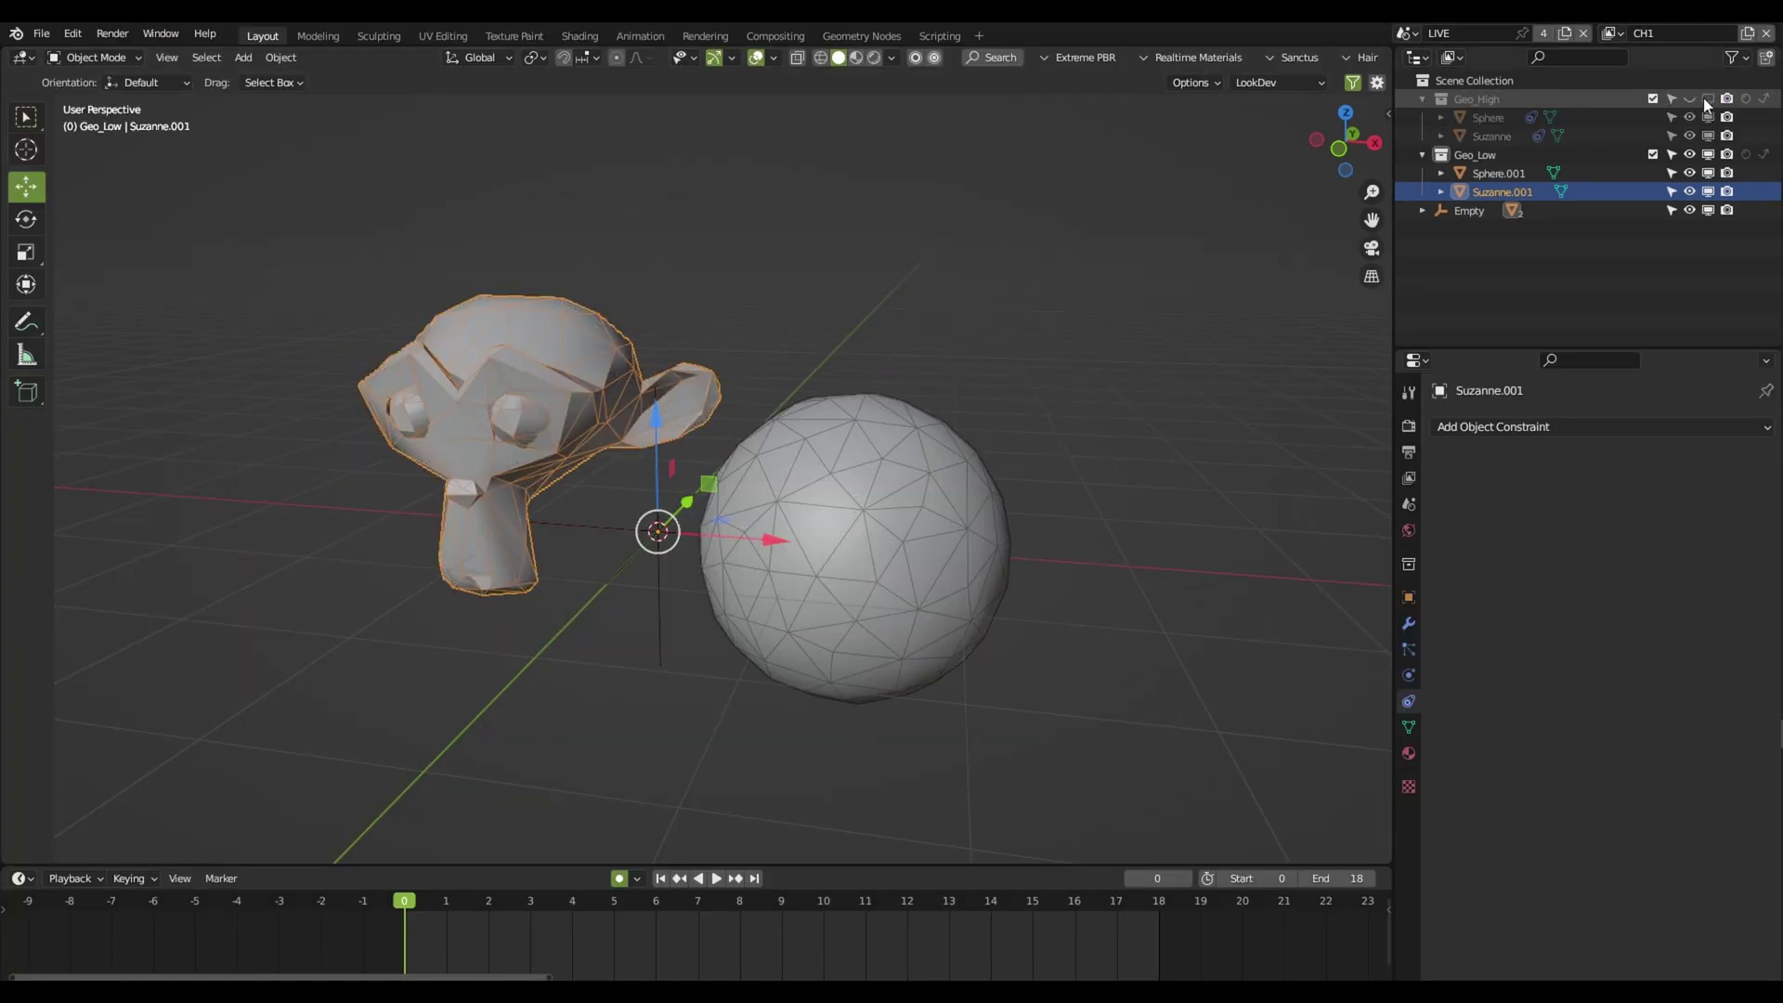
click(1421, 99)
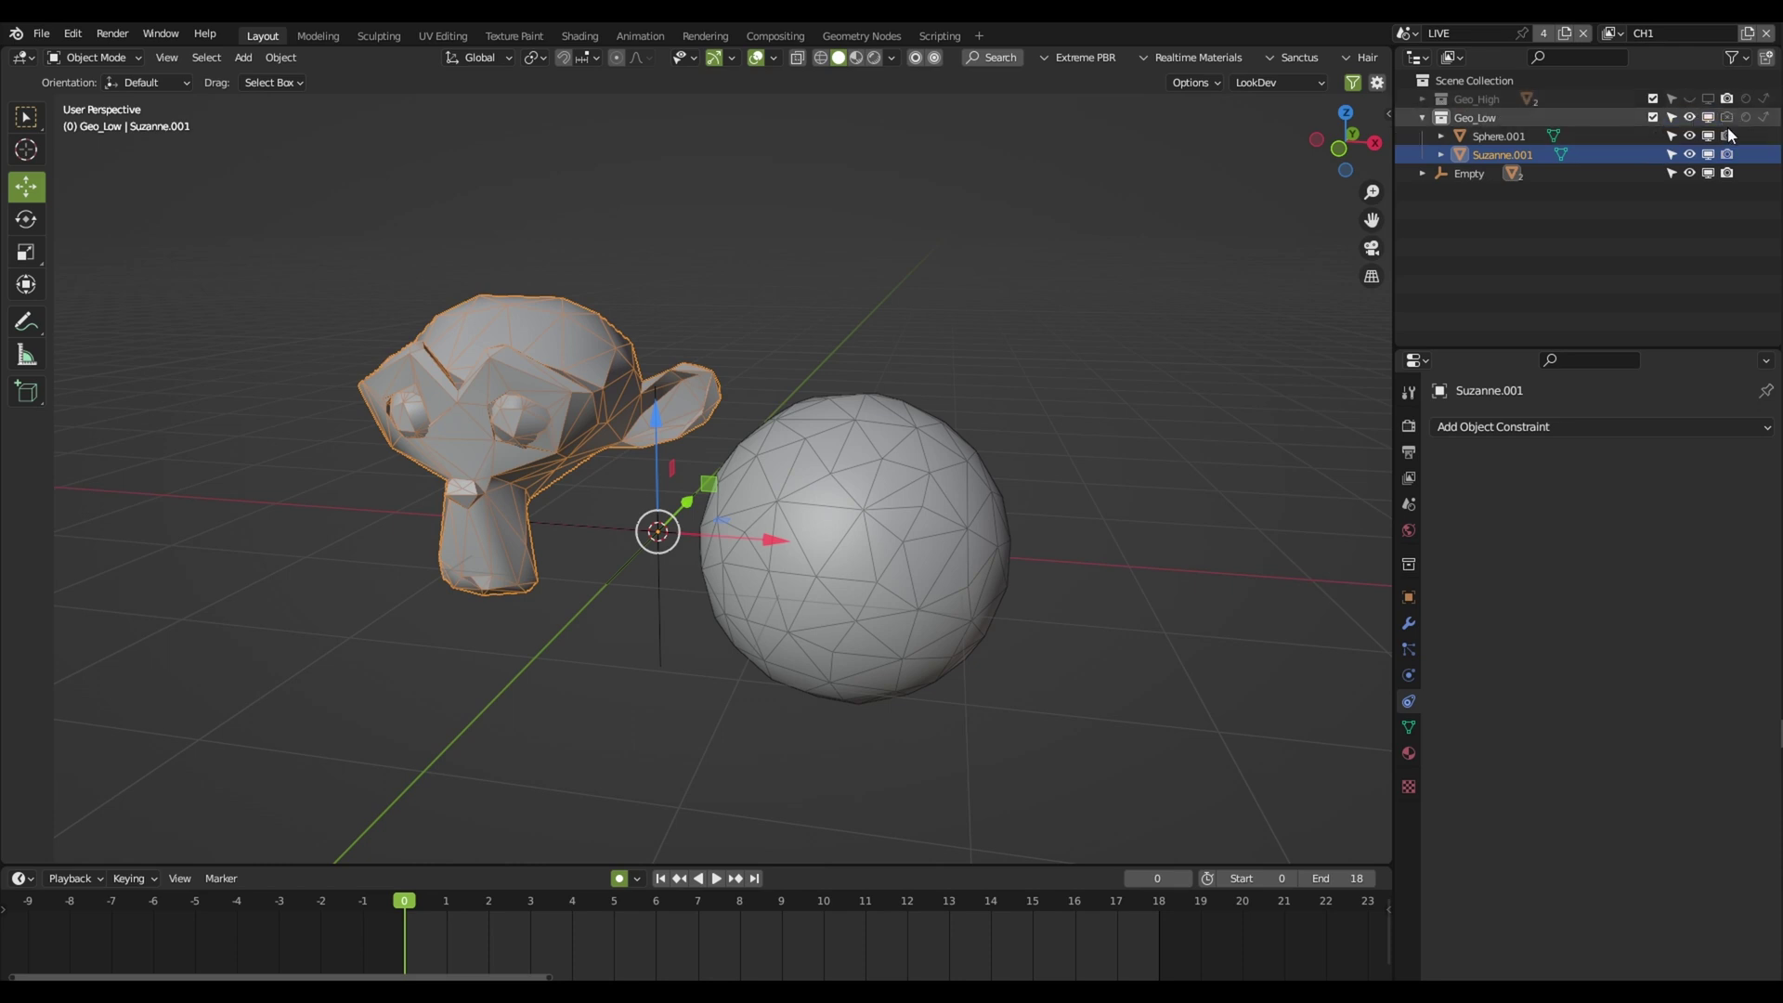
click(1421, 117)
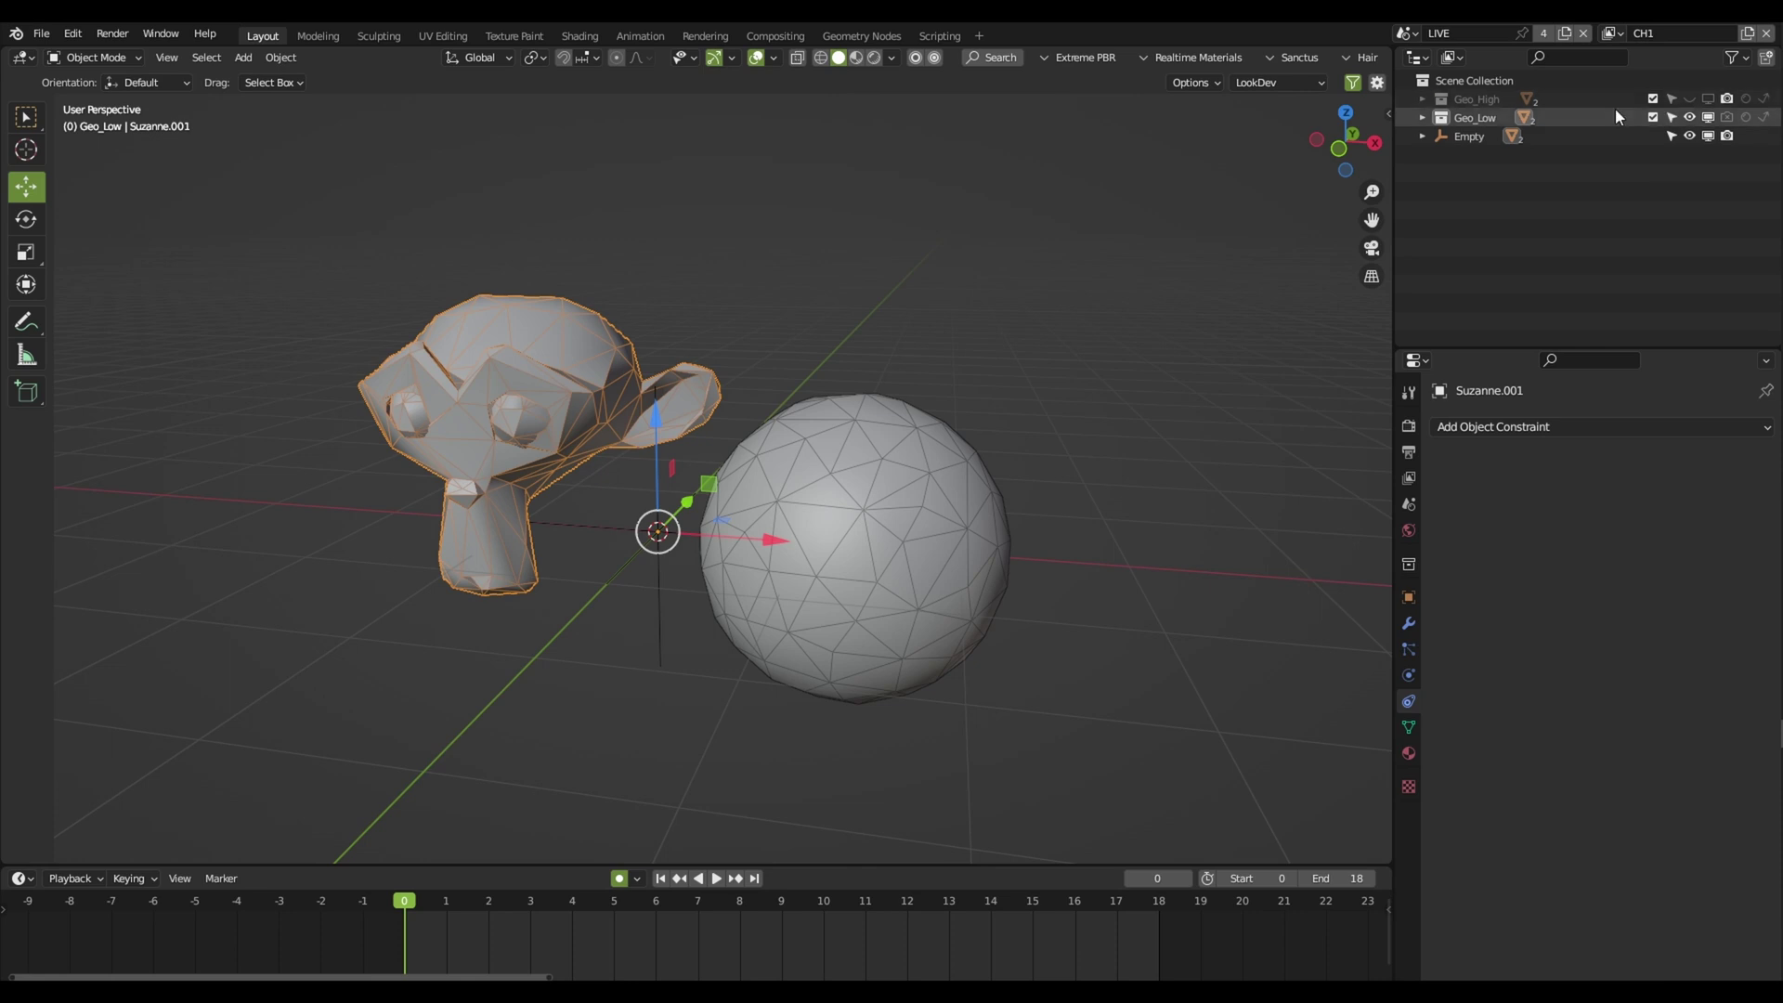
Test-move the Empty with its children again, cancel, and expand Geo_High
click(1463, 133)
key(g)
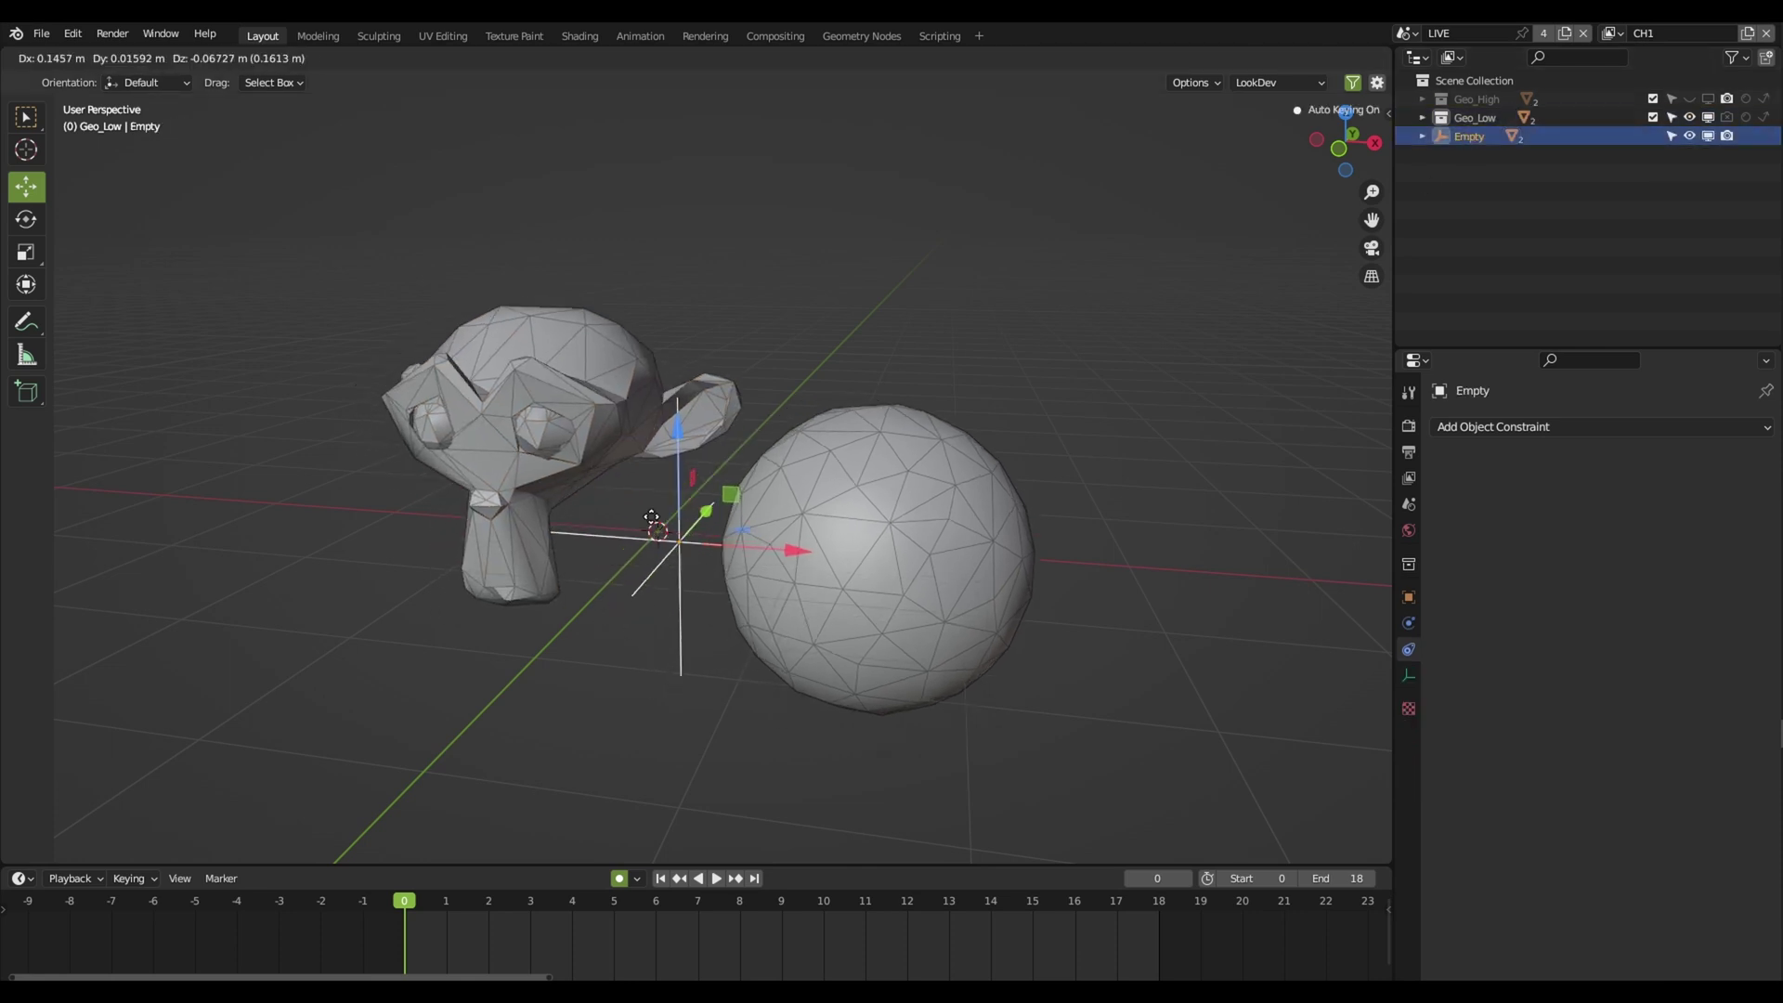
right_click(652, 517)
click(580, 411)
drag(657, 531, 661, 529)
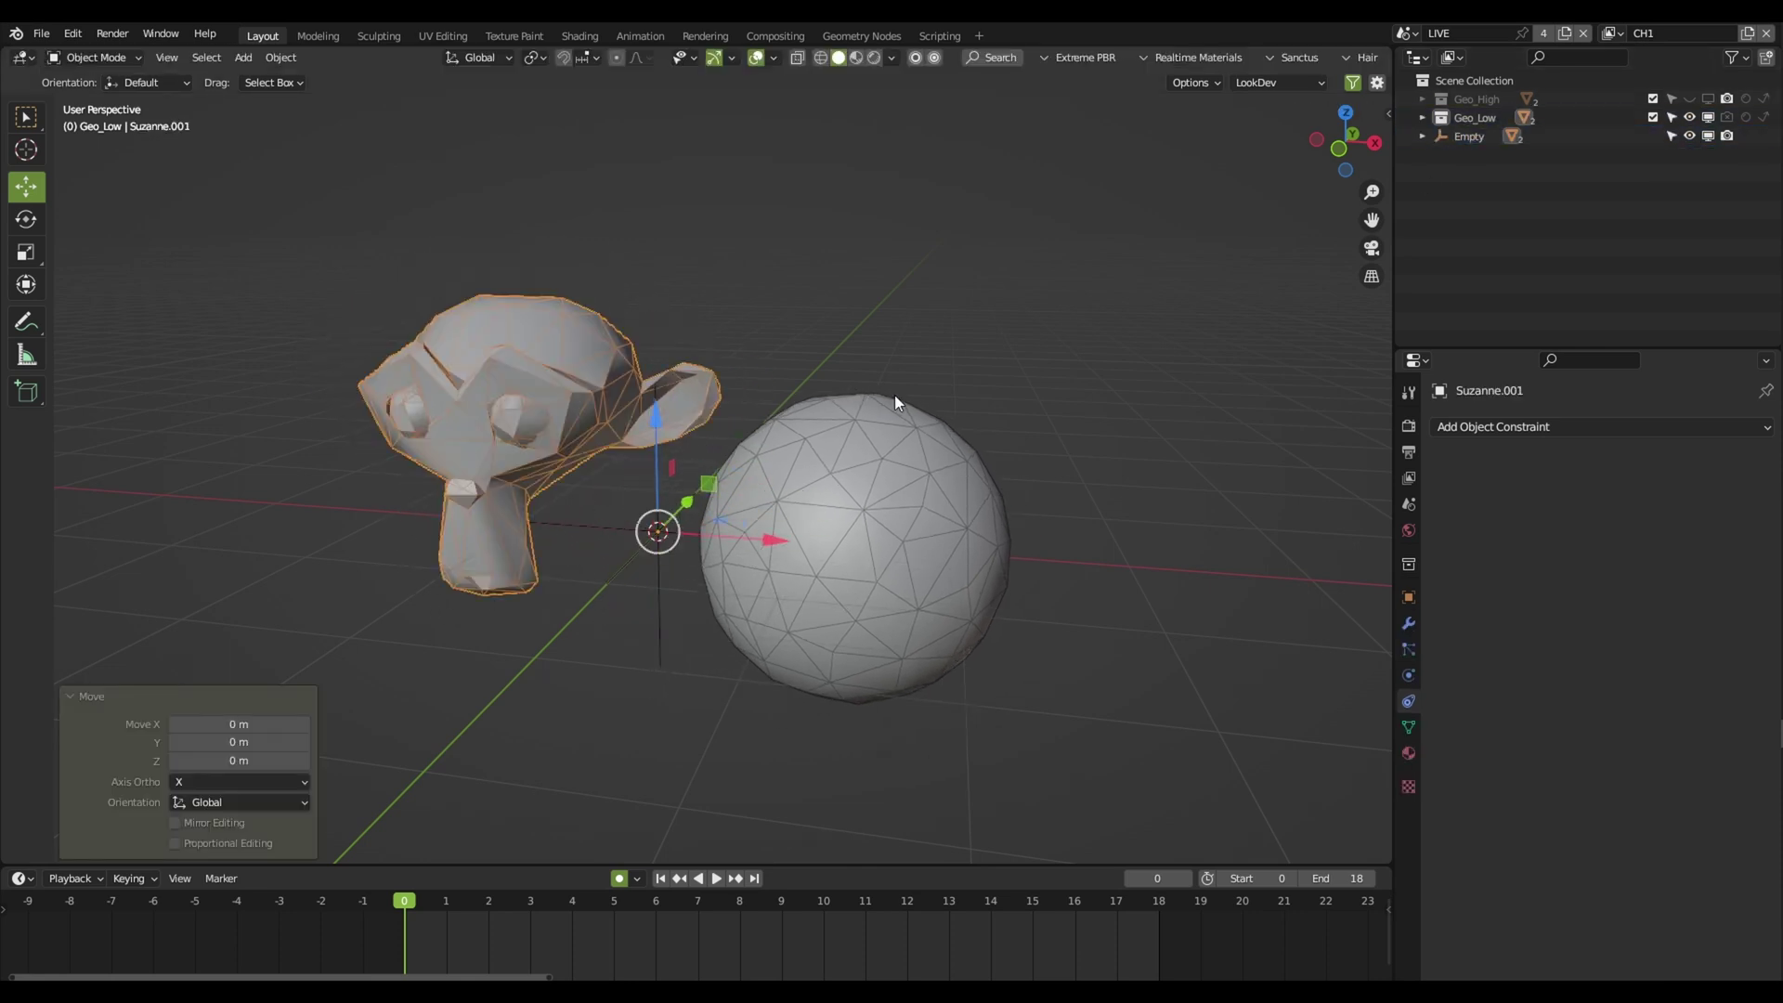
click(1450, 100)
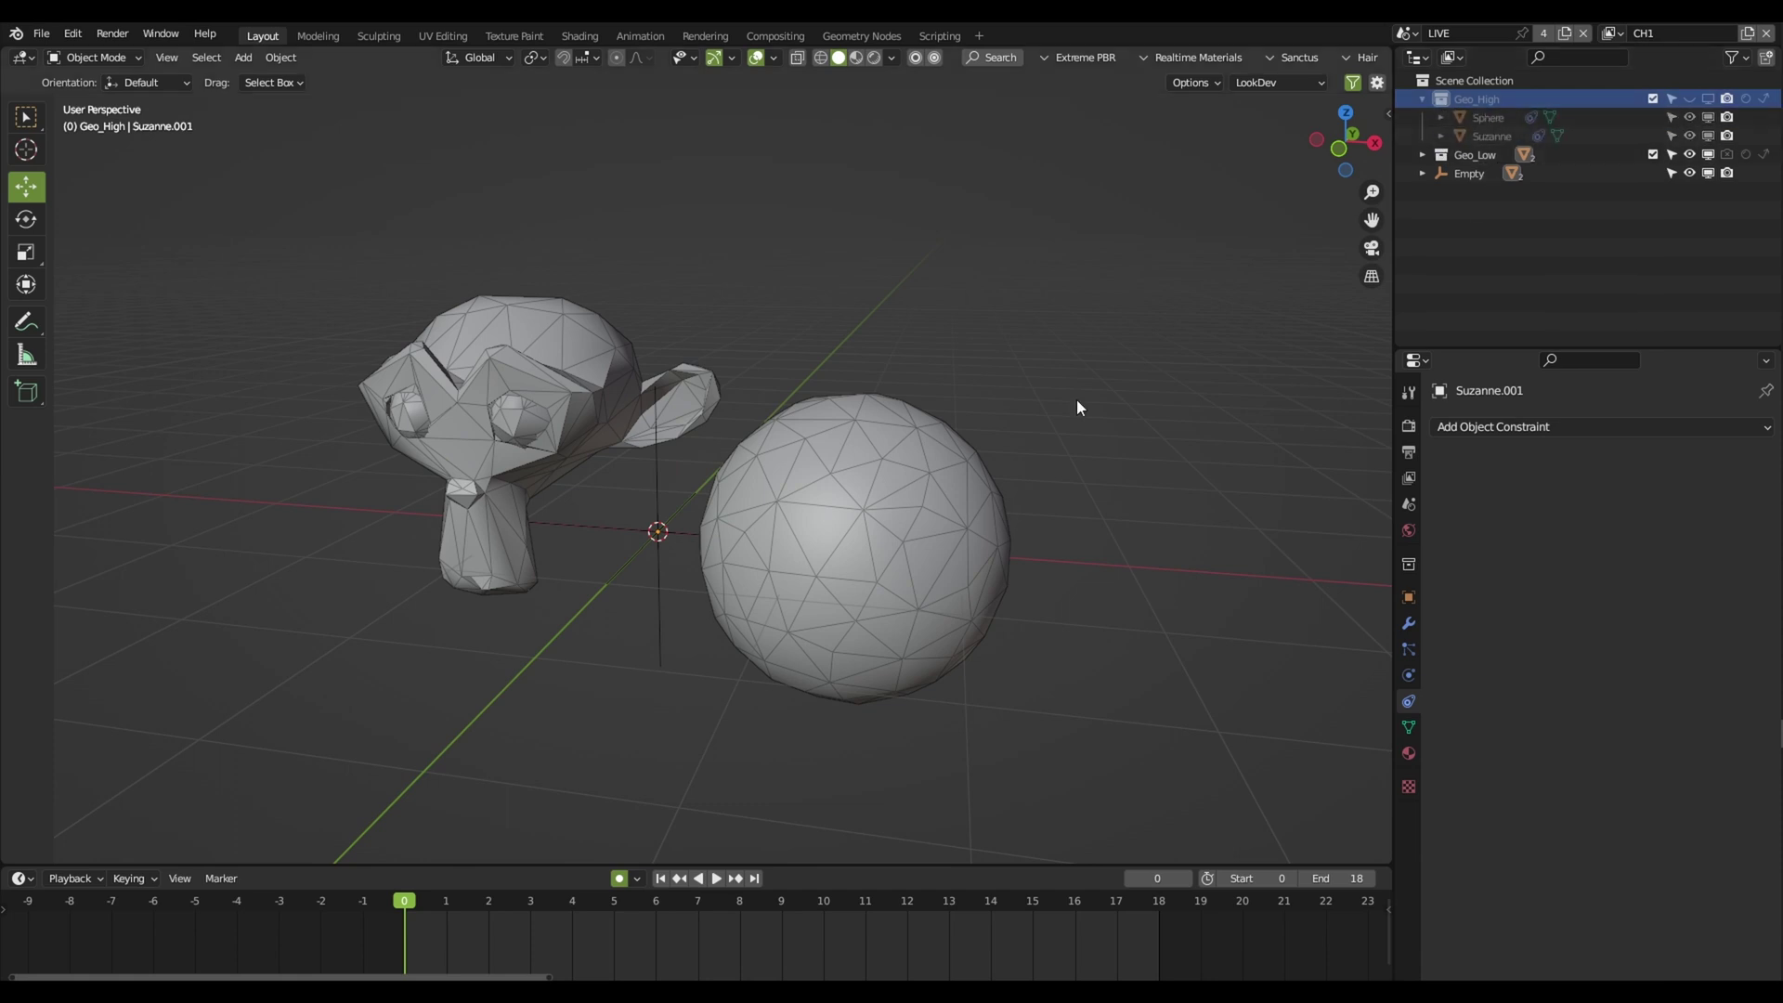